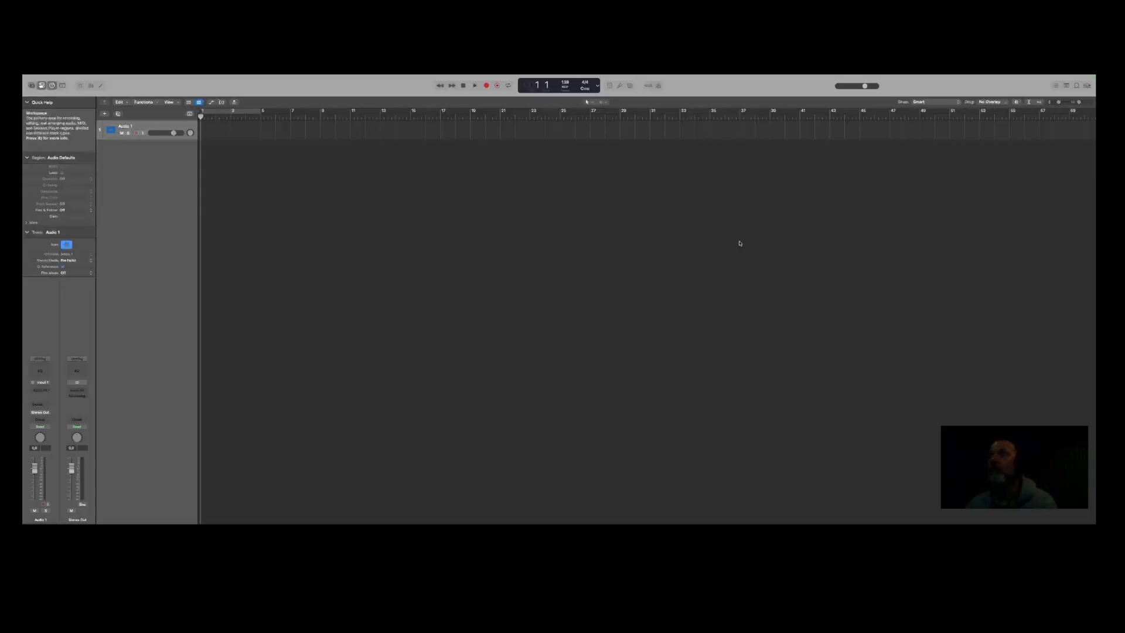
Import all the WAV files from the stems folder onto new audio tracks near the start of the project.
{"action": "key", "text": "f"}
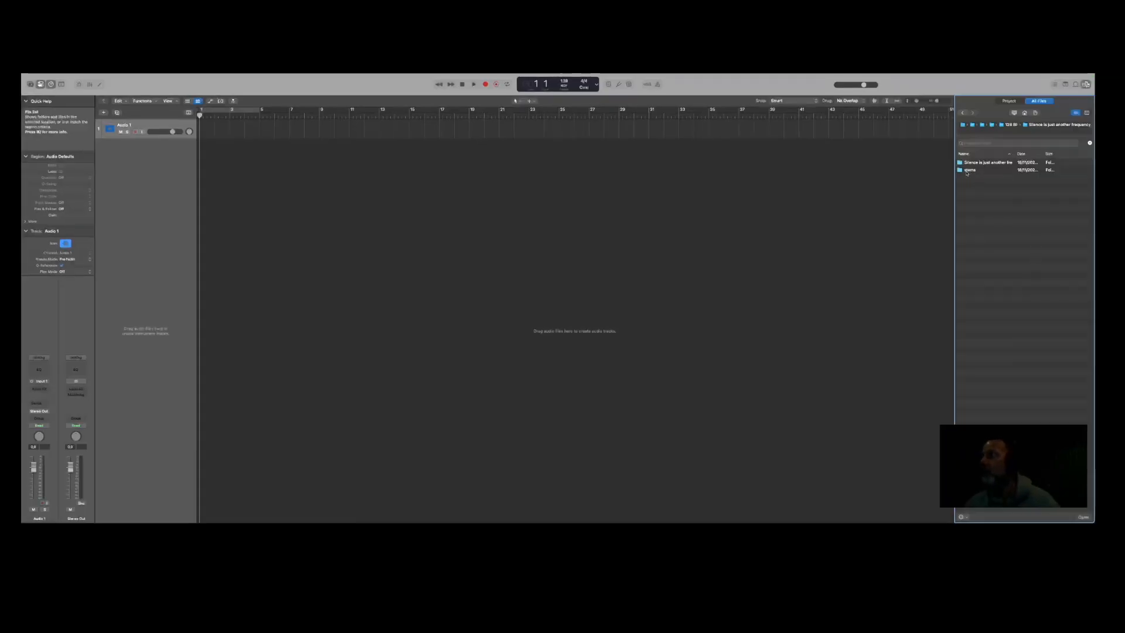
{"action": "double_click", "coordinate": [970, 170]}
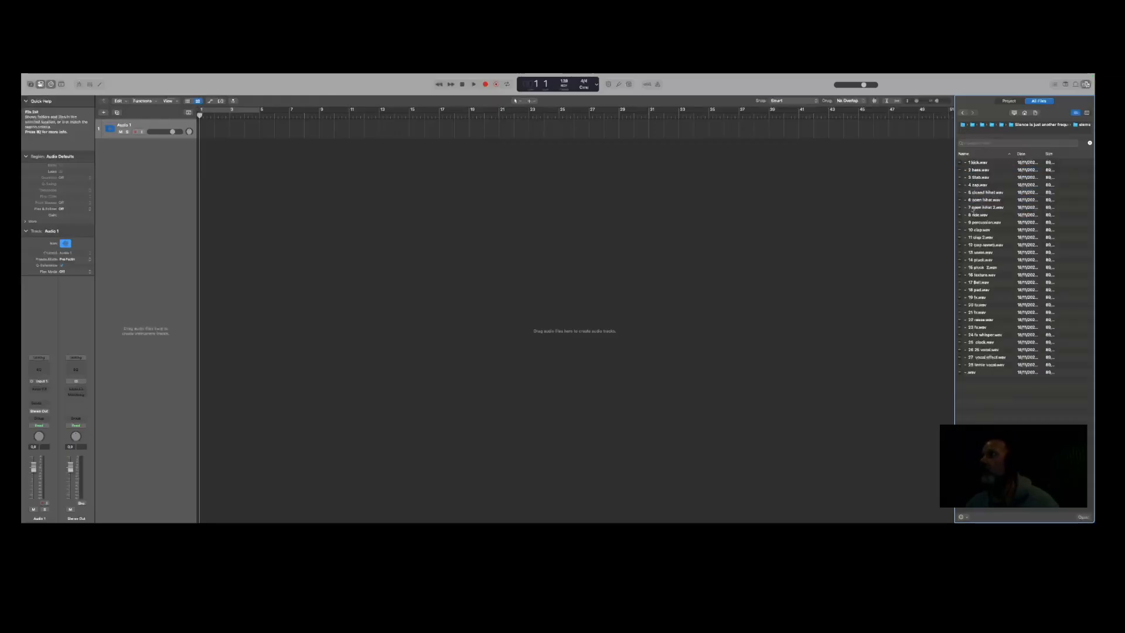
{"action": "left_click", "coordinate": [973, 166]}
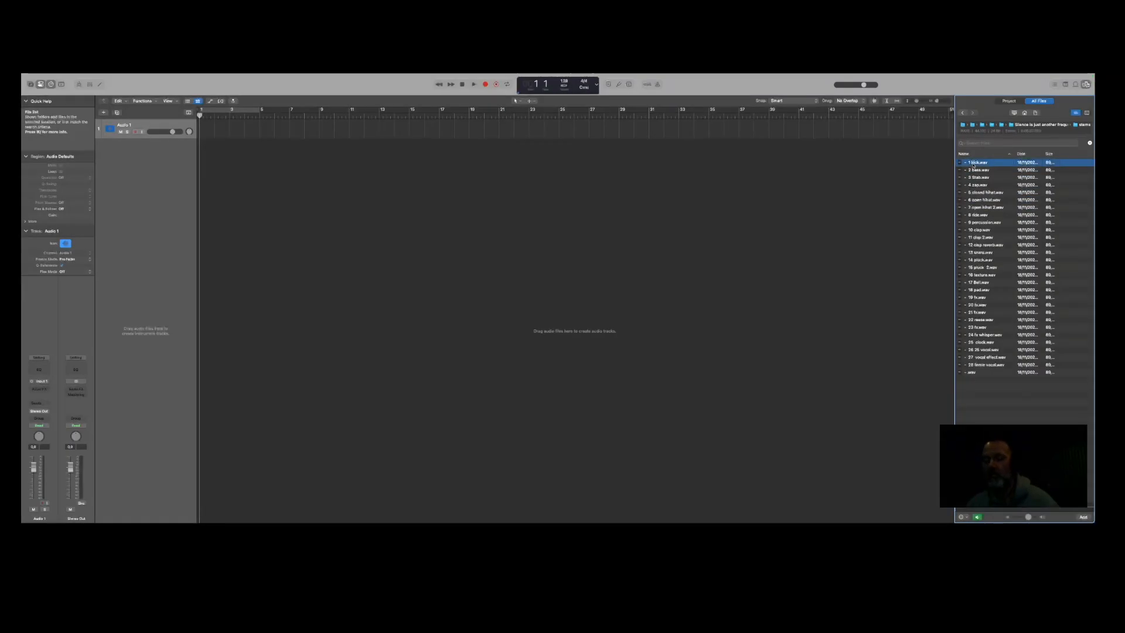
{"action": "key", "text": "super+a"}
{"action": "left_click_drag", "start_coordinate": [974, 163], "coordinate": [218, 154]}
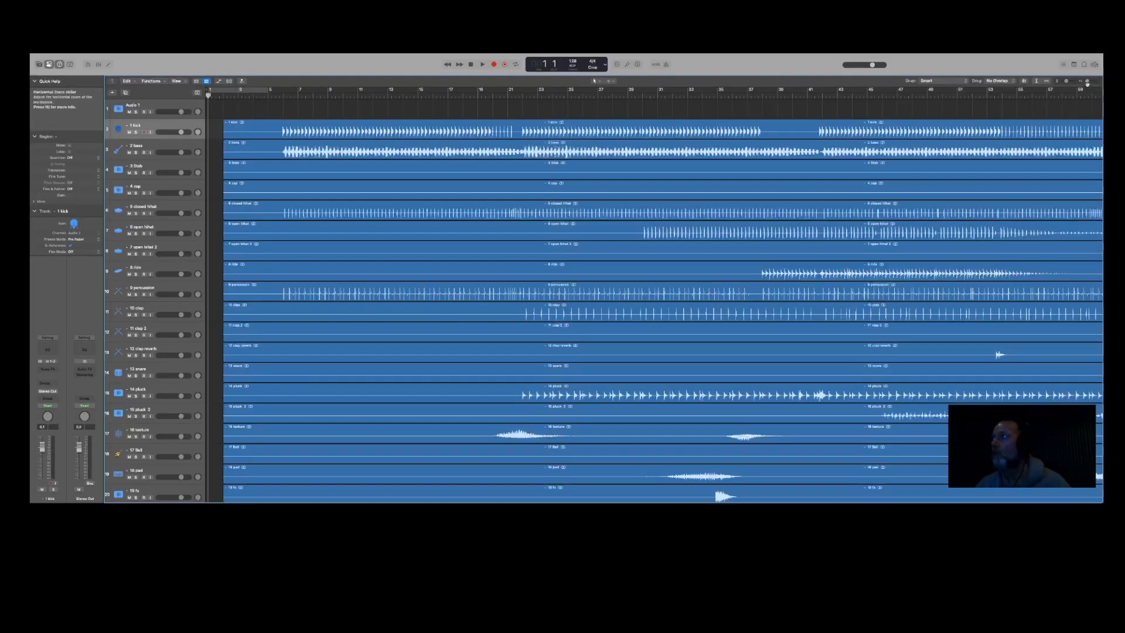
Delete the empty Audio 1 track above the imported stems.
{"action": "left_click_drag", "start_coordinate": [1087, 81], "coordinate": [1085, 81]}
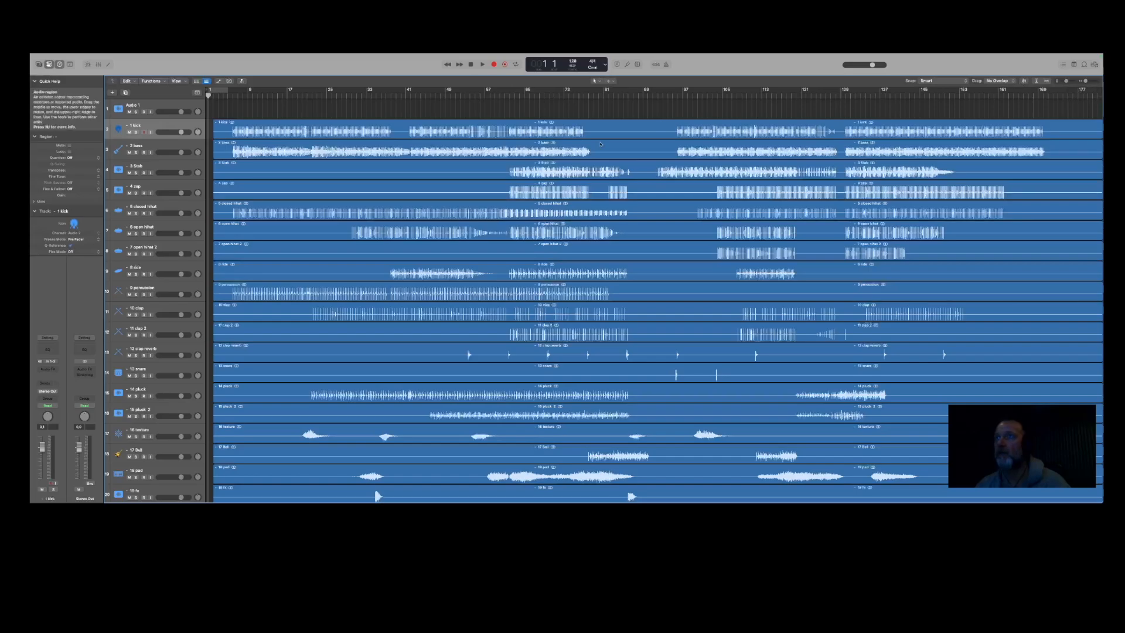
{"action": "left_click", "coordinate": [156, 106]}
{"action": "right_click", "coordinate": [157, 105]}
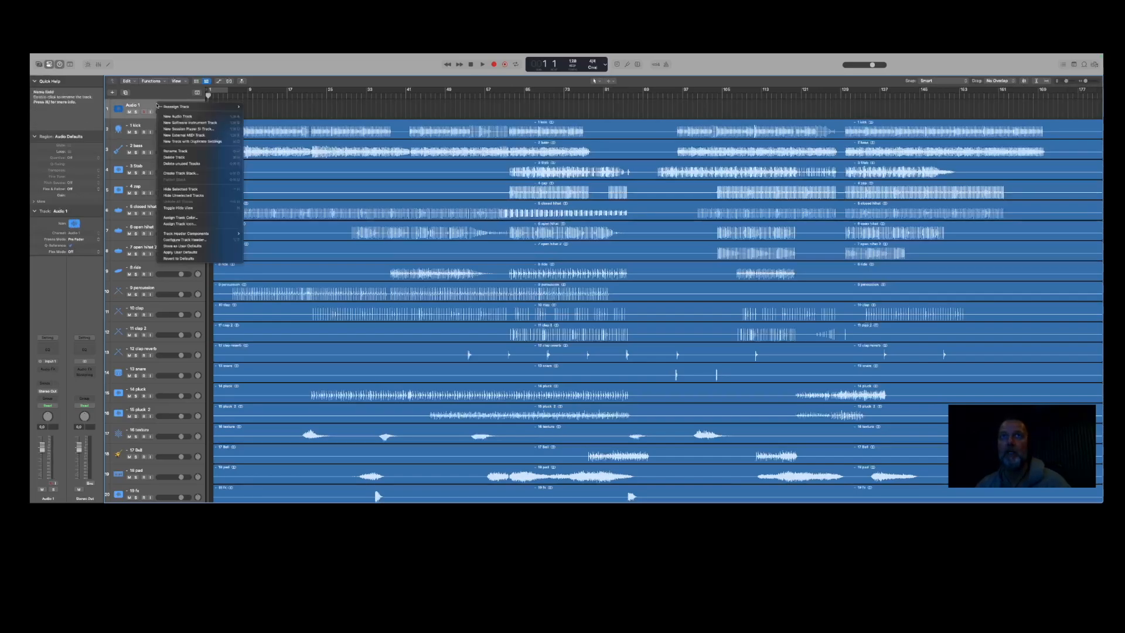
{"action": "left_click", "coordinate": [182, 158]}
Mute the unnamed last track below the vocal stems and show the mixer.
{"action": "scroll", "coordinate": [280, 255], "scroll_direction": "down", "scroll_amount": 4}
{"action": "scroll", "coordinate": [280, 256], "scroll_direction": "down", "scroll_amount": 6}
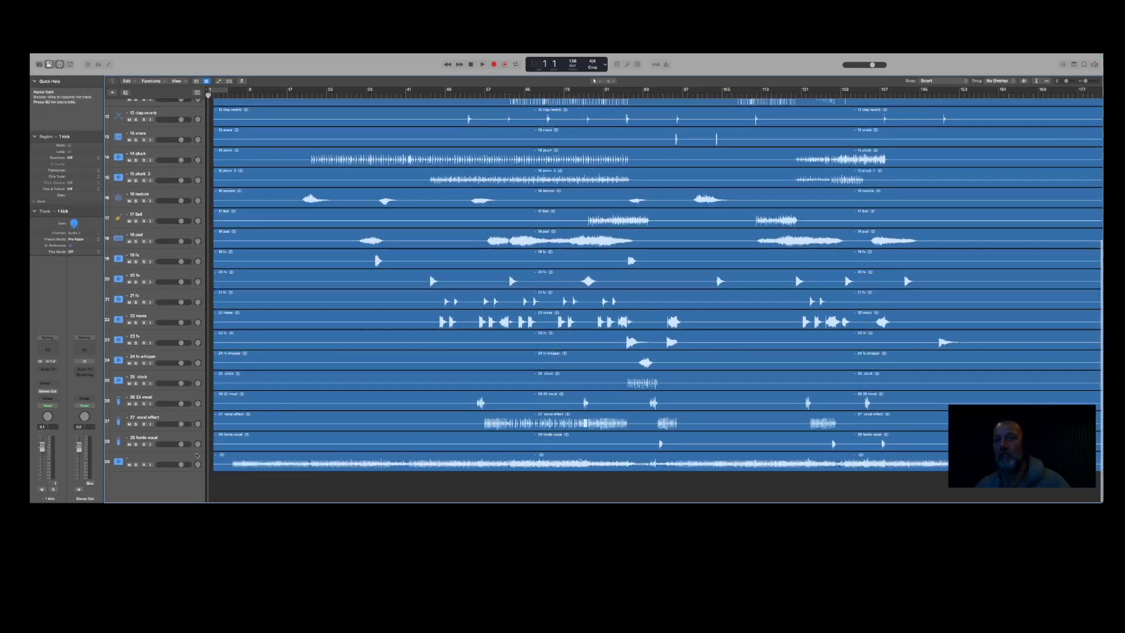
{"action": "left_click", "coordinate": [214, 469]}
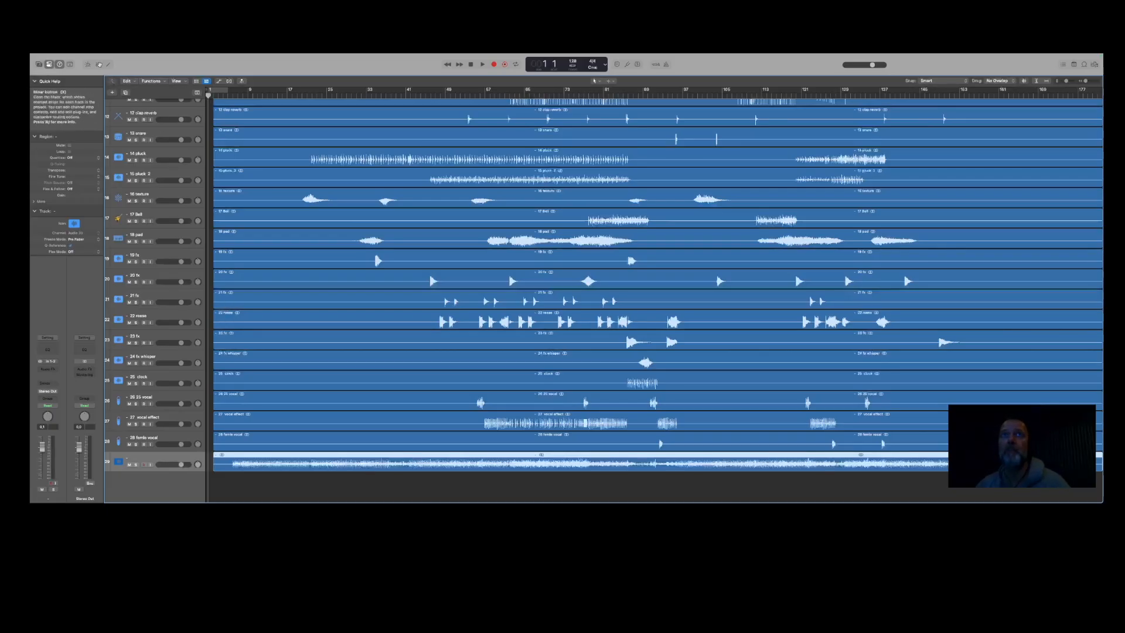
{"action": "key", "text": "x"}
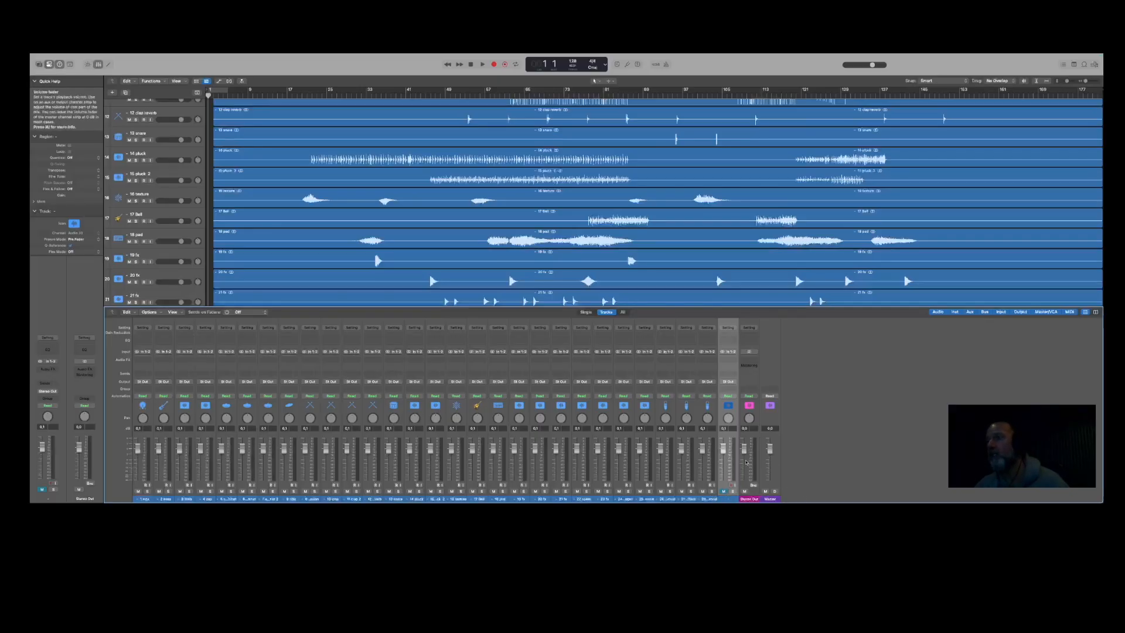
Lower the volume faders of all 28 stem channels together, from the kick through the last vocal, excluding the muted track.
{"action": "left_click", "coordinate": [144, 321]}
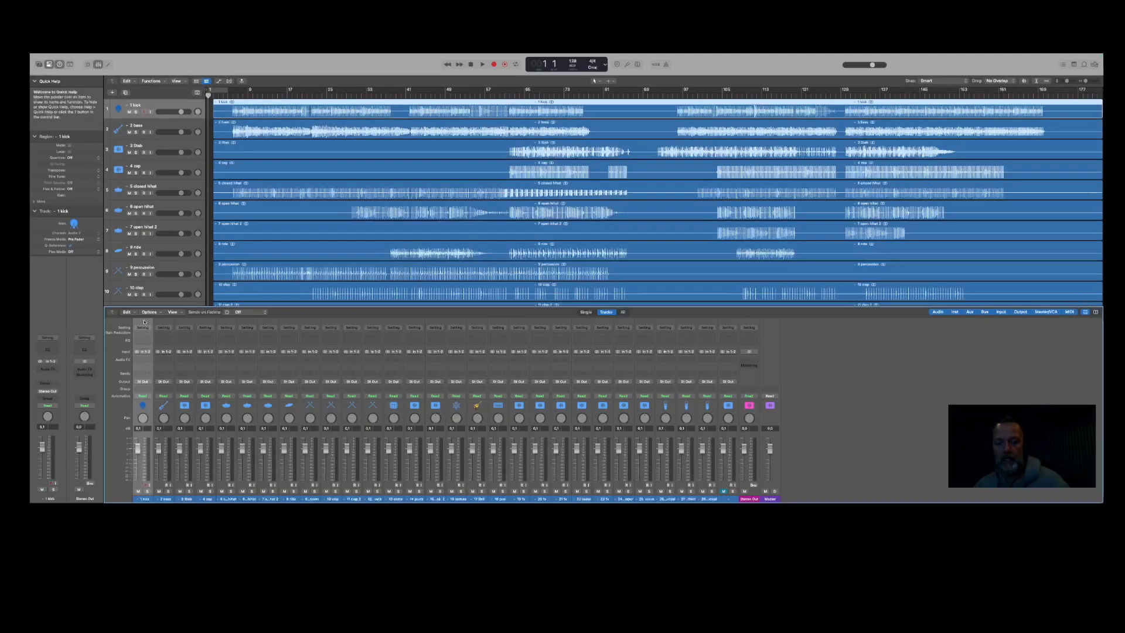
{"action": "left_click", "coordinate": [714, 324], "text": "shift"}
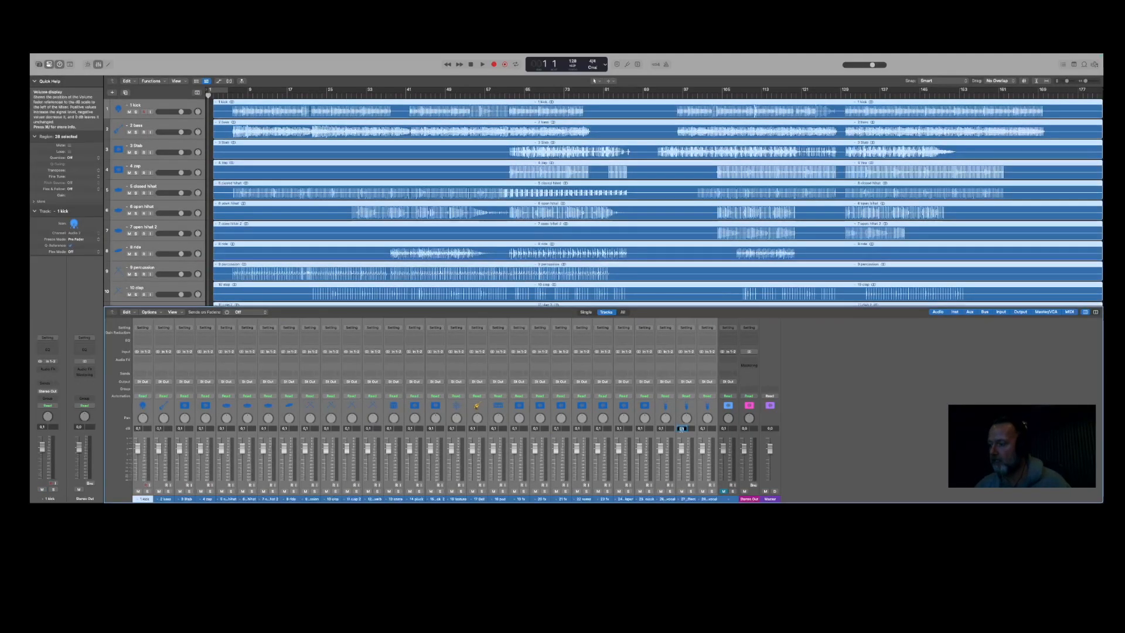
{"action": "left_click_drag", "start_coordinate": [682, 429], "coordinate": [682, 463]}
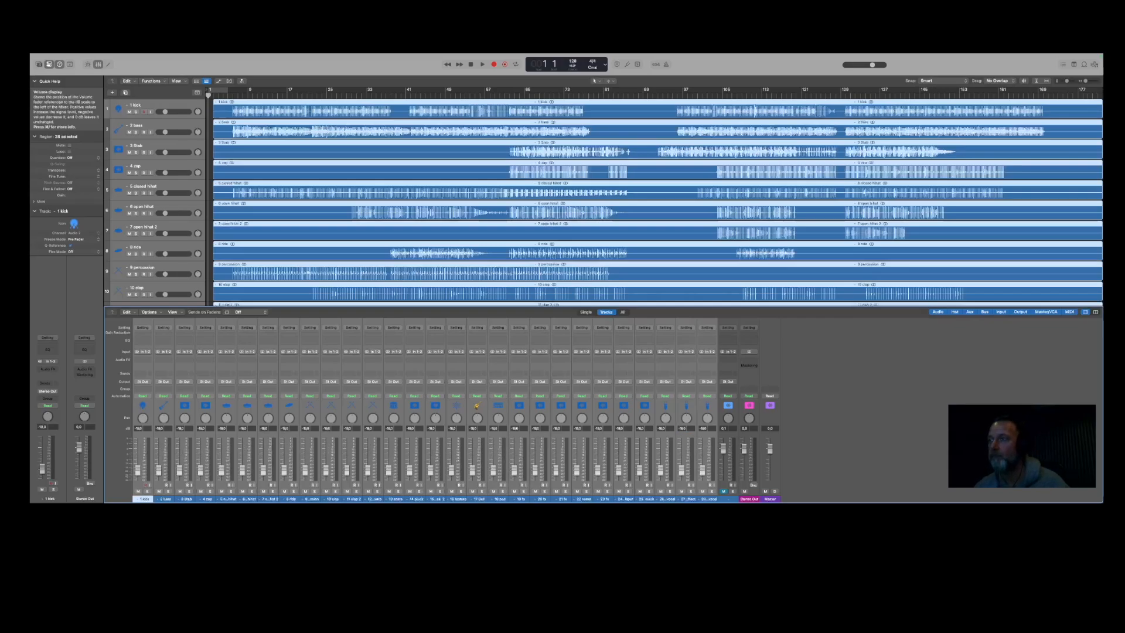
{"action": "left_click", "coordinate": [842, 413]}
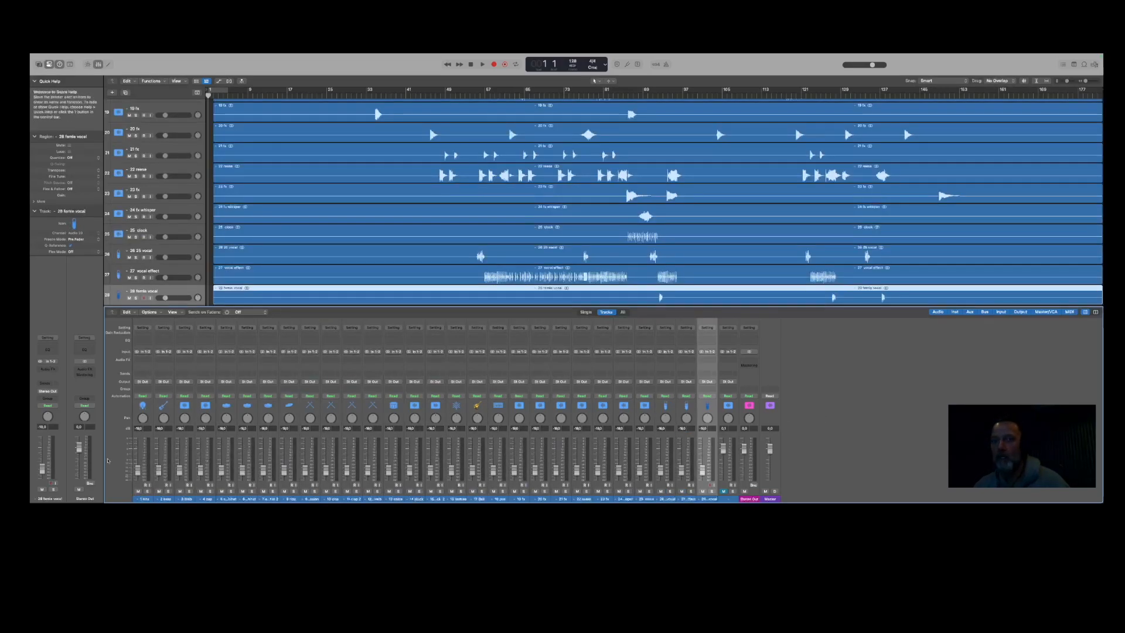
Colour the channel strips by instrument group: blues for kick and bass, yellow for drums, green for plucks, purple for pads, orange for effects, magenta for vocals.
{"action": "left_click", "coordinate": [142, 498]}
{"action": "right_click", "coordinate": [142, 499]}
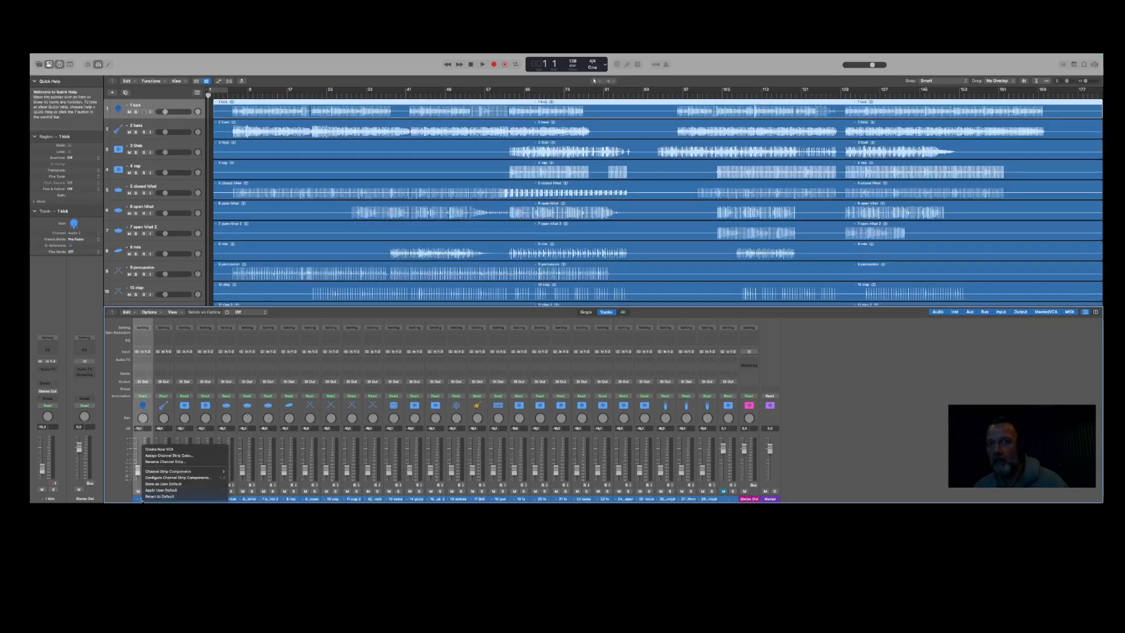
{"action": "mouse_move", "coordinate": [171, 473]}
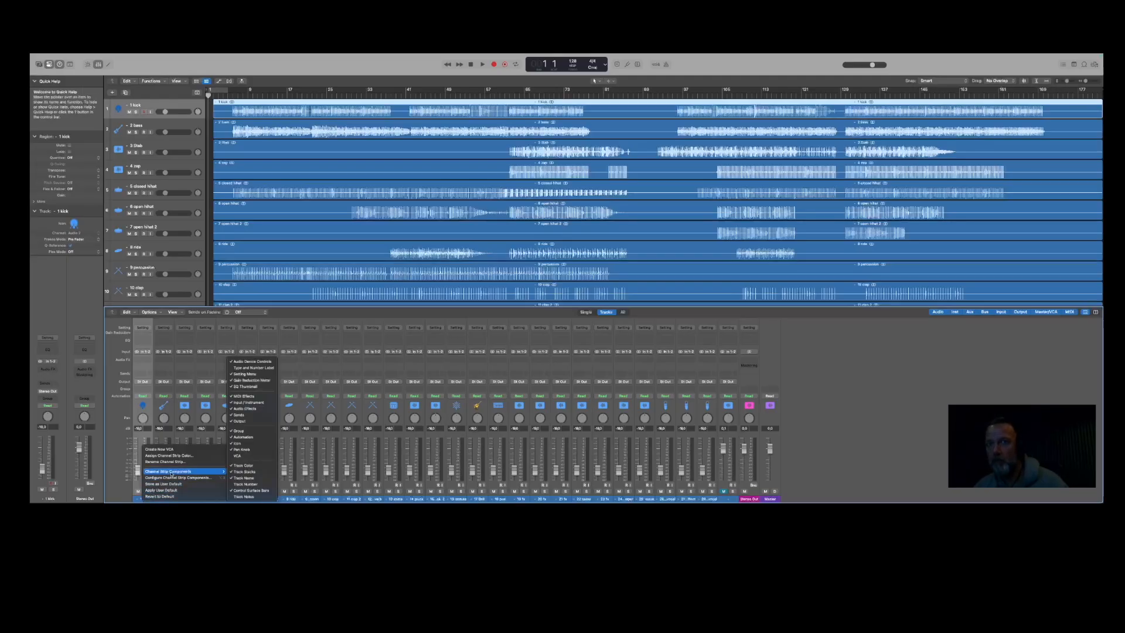
{"action": "left_click", "coordinate": [169, 456]}
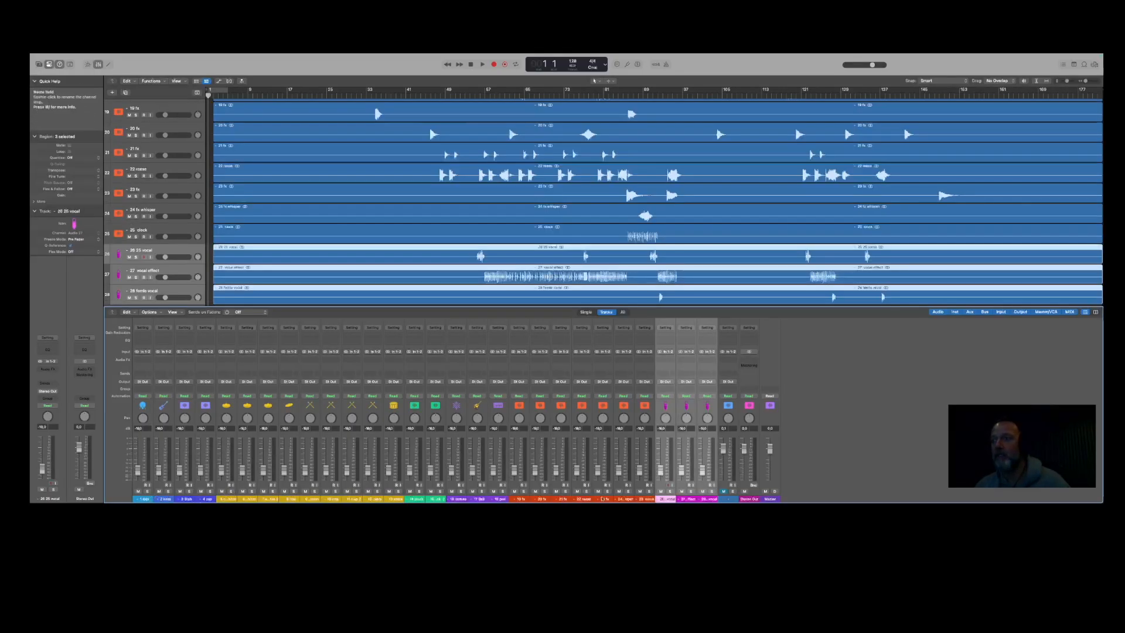
Colour all audio regions in the arrangement to match their tracks.
{"action": "left_click", "coordinate": [415, 194]}
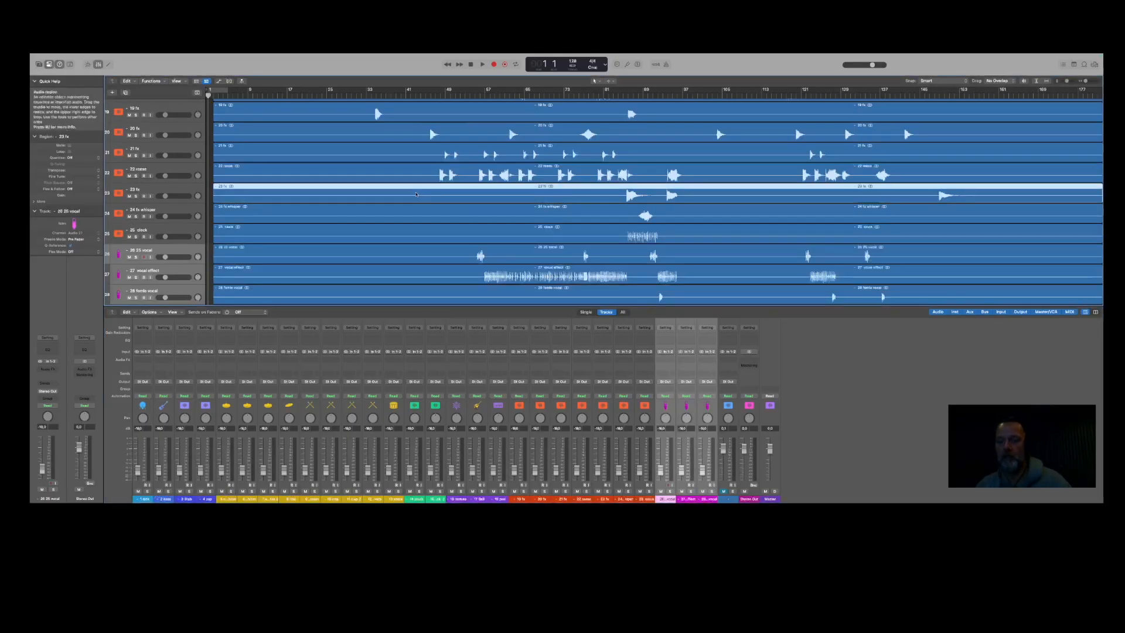
{"action": "key", "text": "super+a"}
{"action": "right_click", "coordinate": [431, 177]}
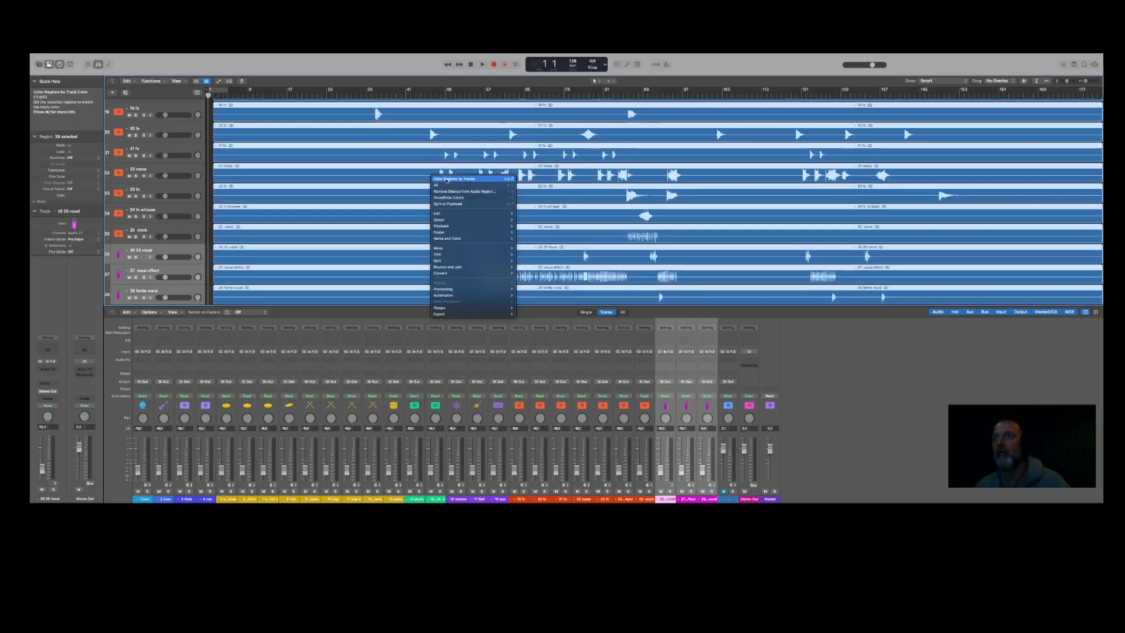
{"action": "left_click", "coordinate": [447, 179]}
Remove the silence from the 1 kick region using the default threshold settings.
{"action": "scroll", "coordinate": [476, 175], "scroll_direction": "up", "scroll_amount": 10}
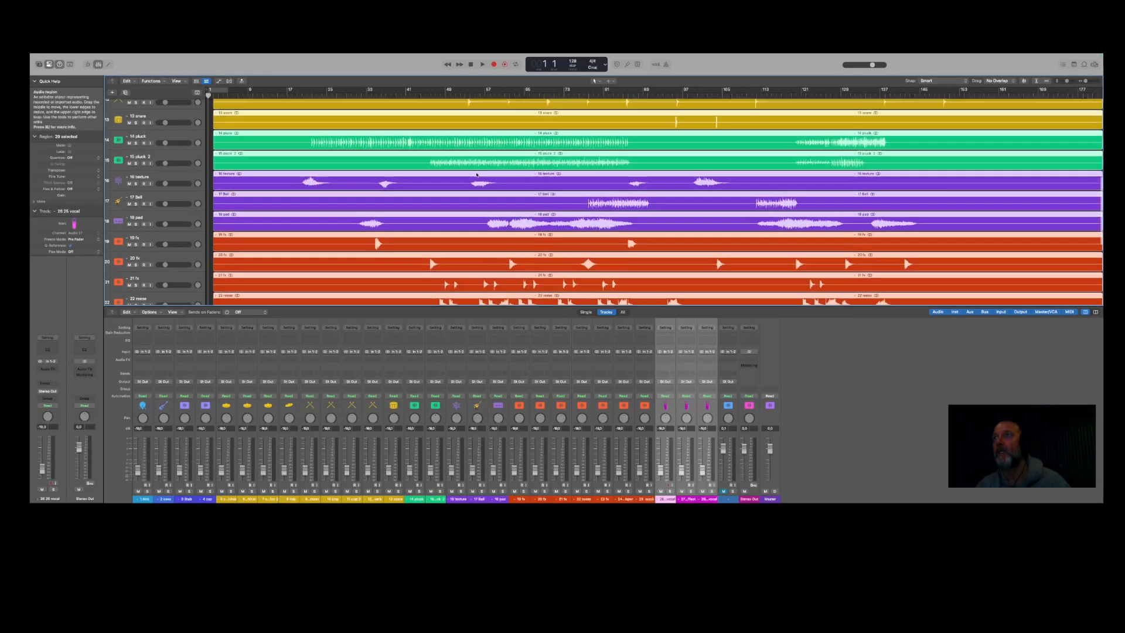
{"action": "scroll", "coordinate": [477, 174], "scroll_direction": "up", "scroll_amount": 3}
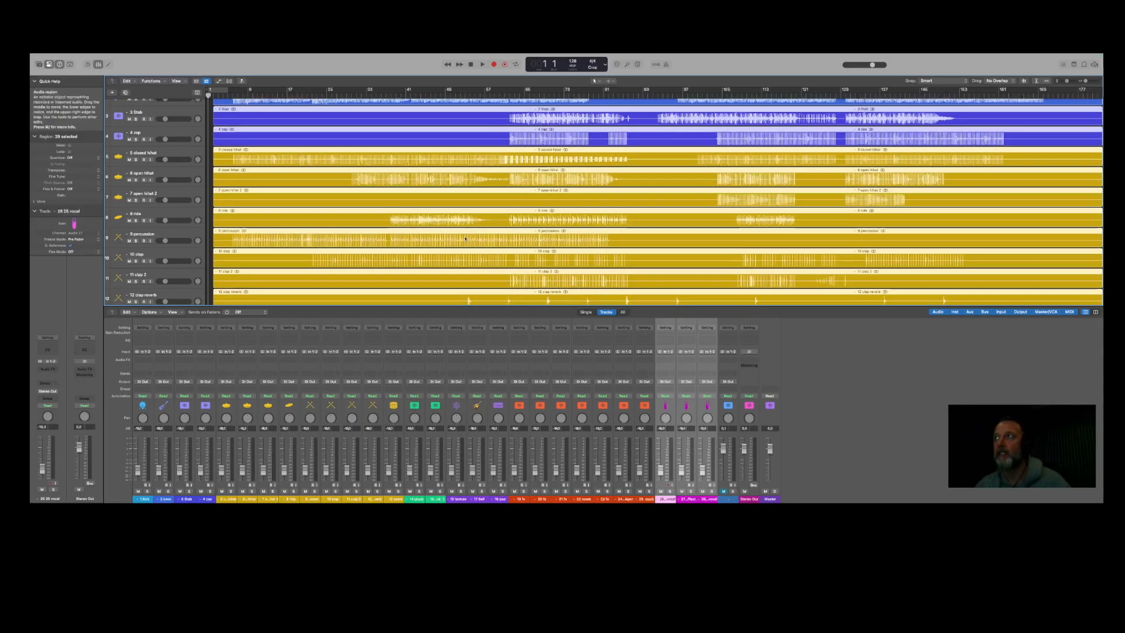
{"action": "scroll", "coordinate": [373, 190], "scroll_direction": "up", "scroll_amount": 3}
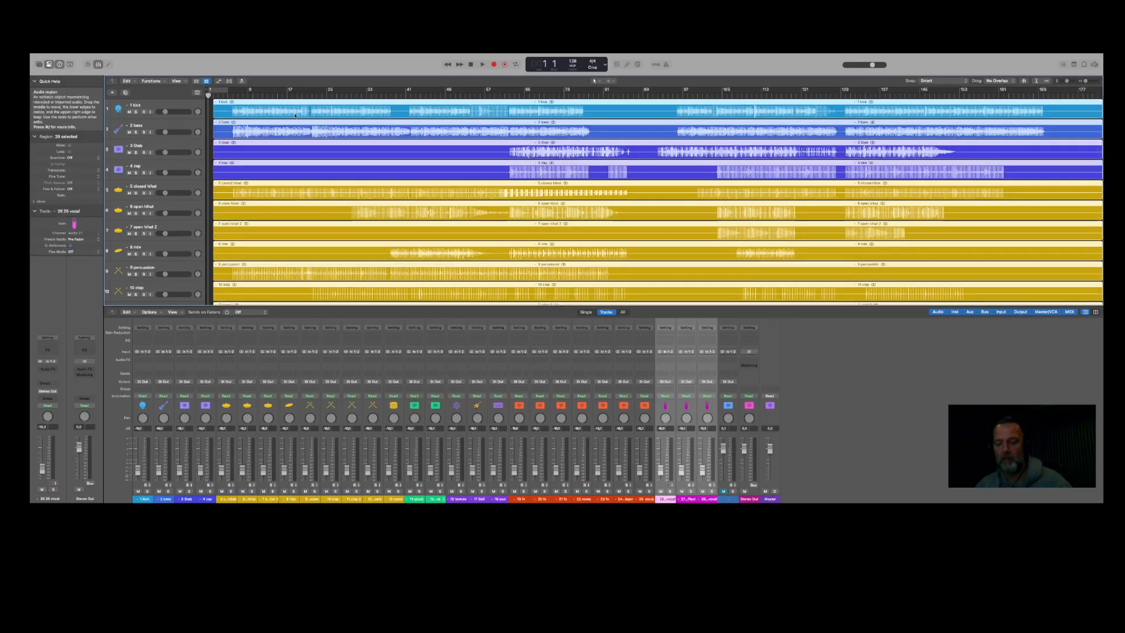
{"action": "key", "text": "ctrl+x"}
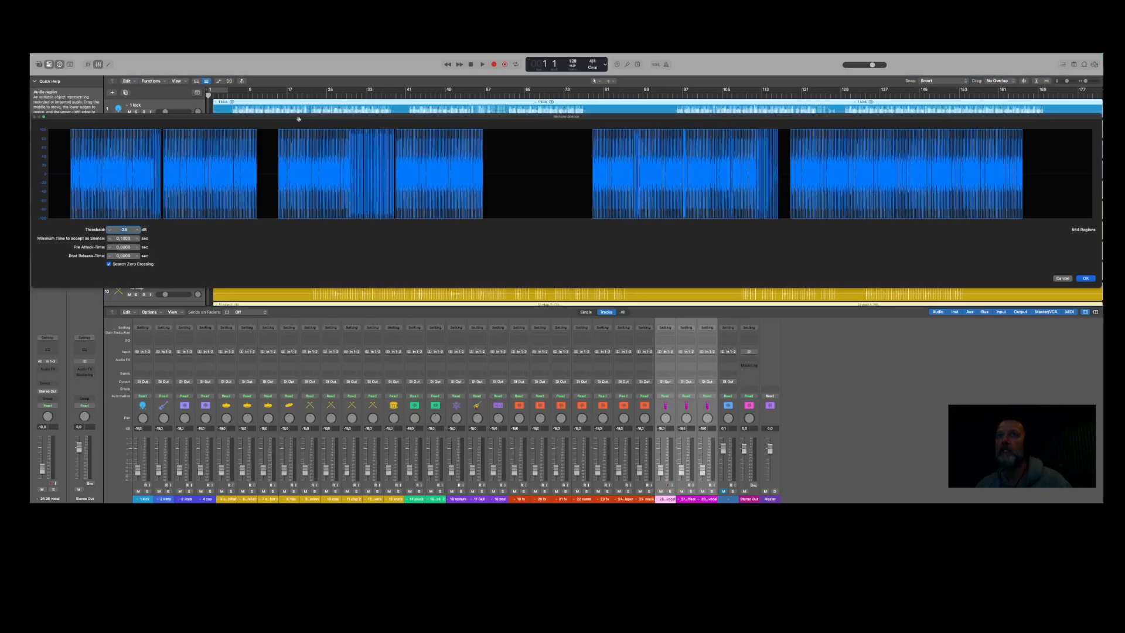
{"action": "key", "text": "Return"}
Remove the silence from the 2 bass region and from the stab region on track 3.
{"action": "left_click", "coordinate": [353, 137]}
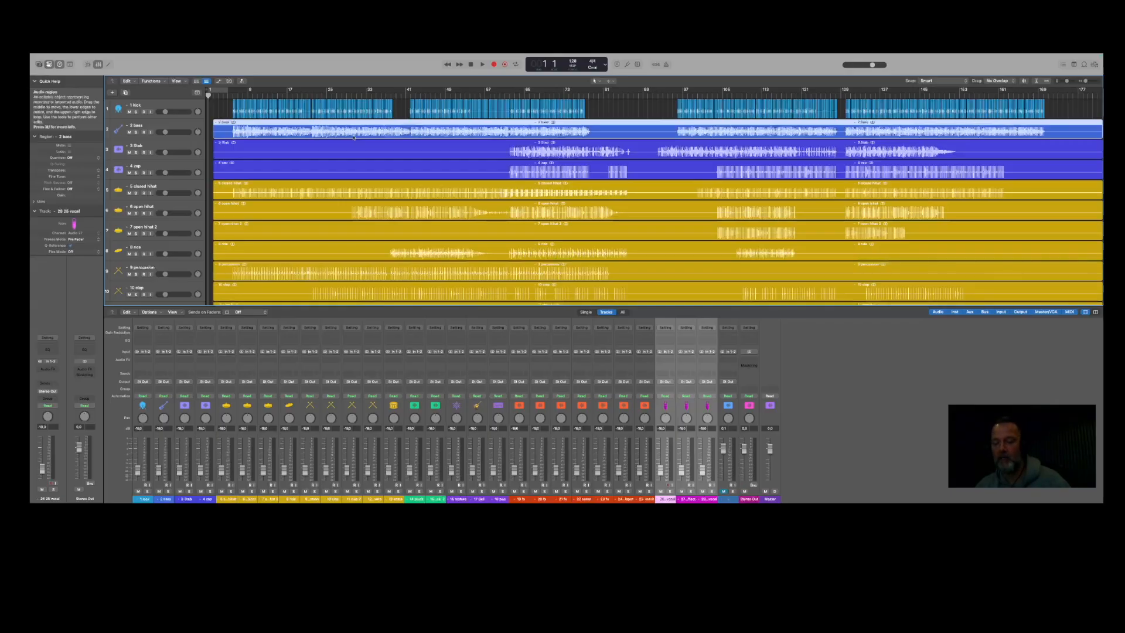
{"action": "key", "text": "ctrl+x"}
{"action": "key", "text": "Return"}
{"action": "scroll", "coordinate": [353, 137], "scroll_direction": "right", "scroll_amount": 1}
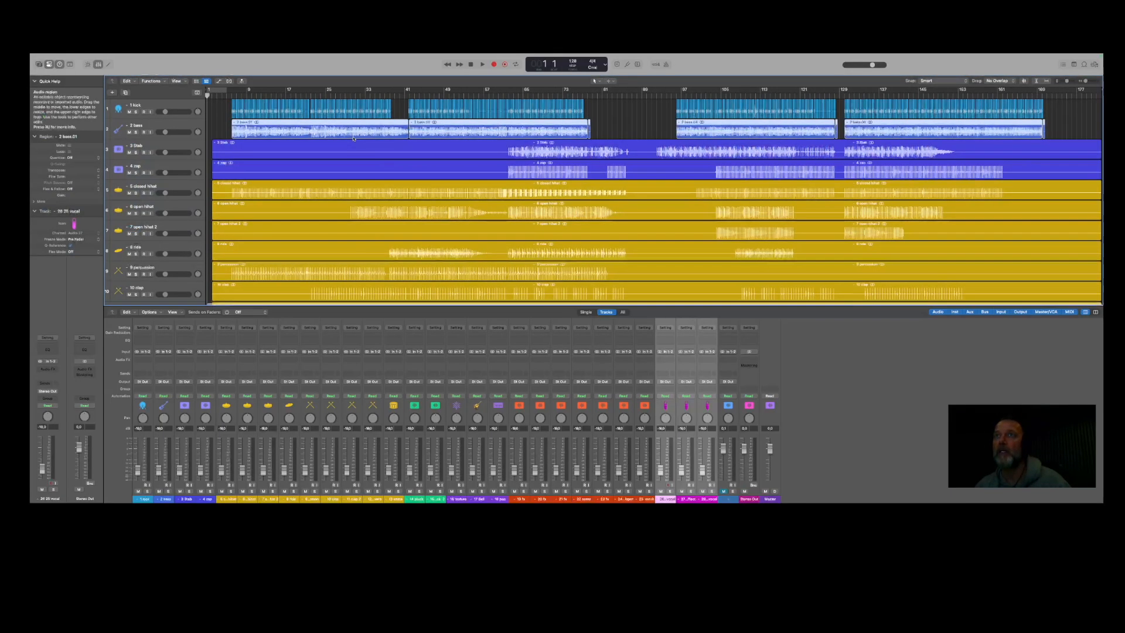
{"action": "left_click", "coordinate": [358, 146]}
{"action": "key", "text": "ctrl+x"}
{"action": "key", "text": "Return"}
Remove the silence from the remaining stem regions, from track 4 through the vocals, and look over the cleaned arrangement.
{"action": "left_click", "coordinate": [368, 175]}
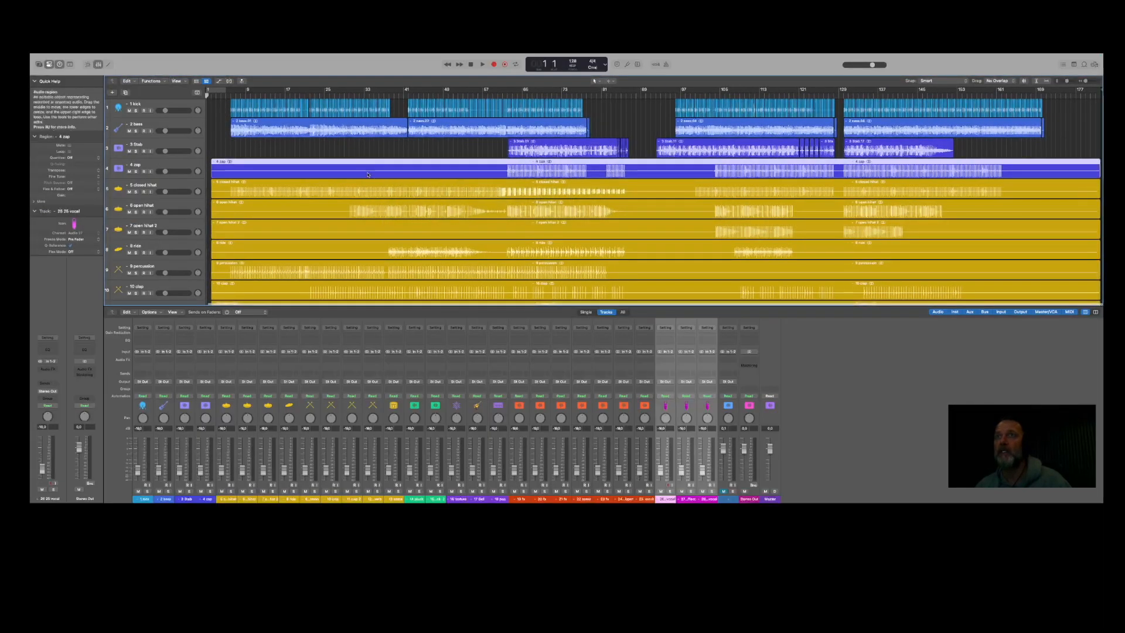
{"action": "left_click", "coordinate": [368, 190]}
{"action": "key", "text": "ctrl+x"}
{"action": "key", "text": "Return"}
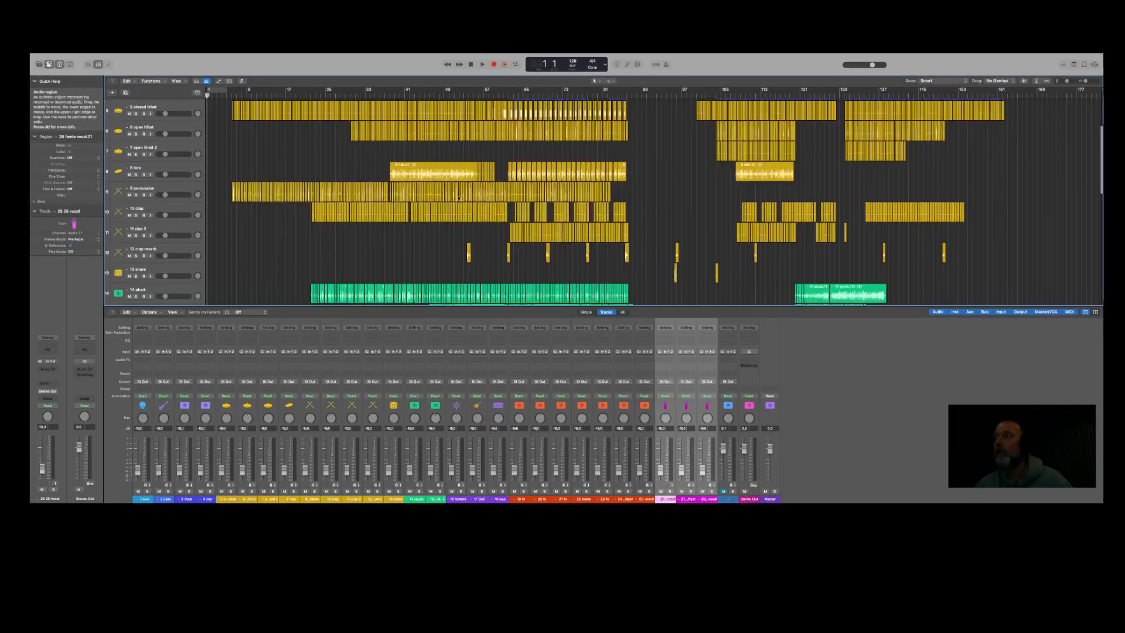
{"action": "scroll", "coordinate": [459, 198], "scroll_direction": "down", "scroll_amount": 10}
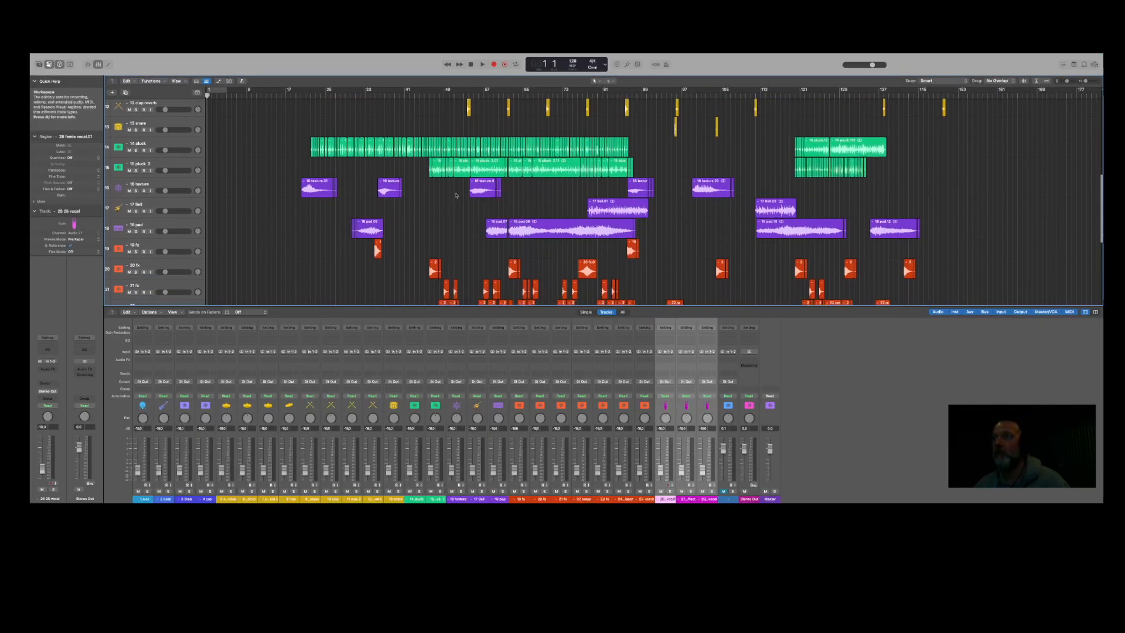
{"action": "scroll", "coordinate": [453, 185], "scroll_direction": "up", "scroll_amount": 15}
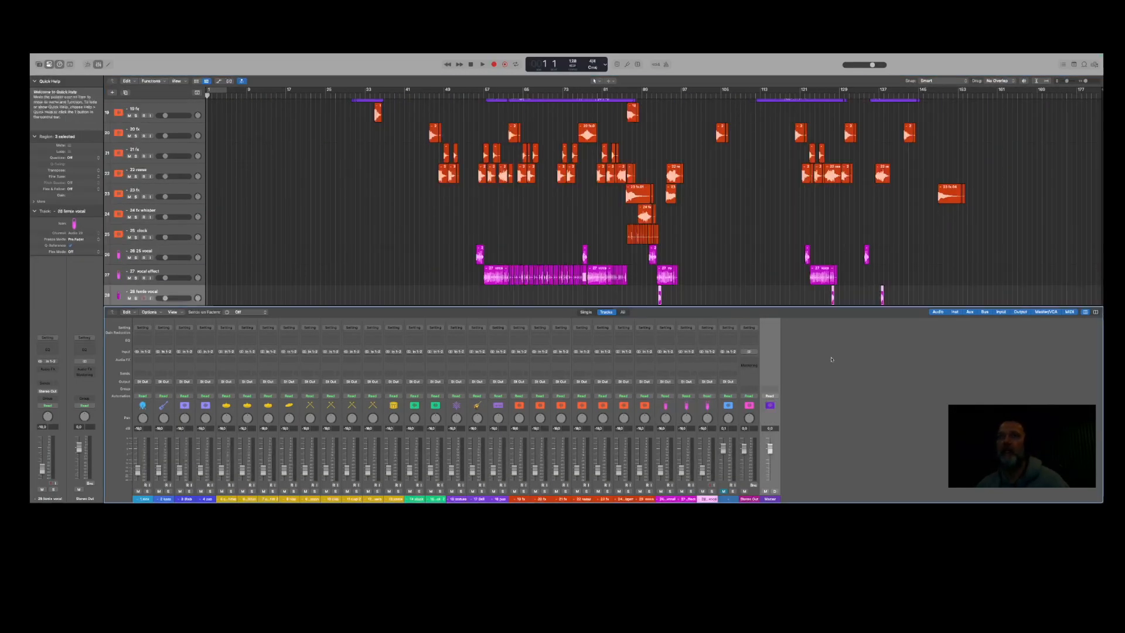
Insert the stereo SoundID Reference plug-in on the Stereo Out channel and choose the Beyerdynamic DT 990 Pro 250 Ohm Wired Average calibration profile.
{"action": "left_click", "coordinate": [746, 362]}
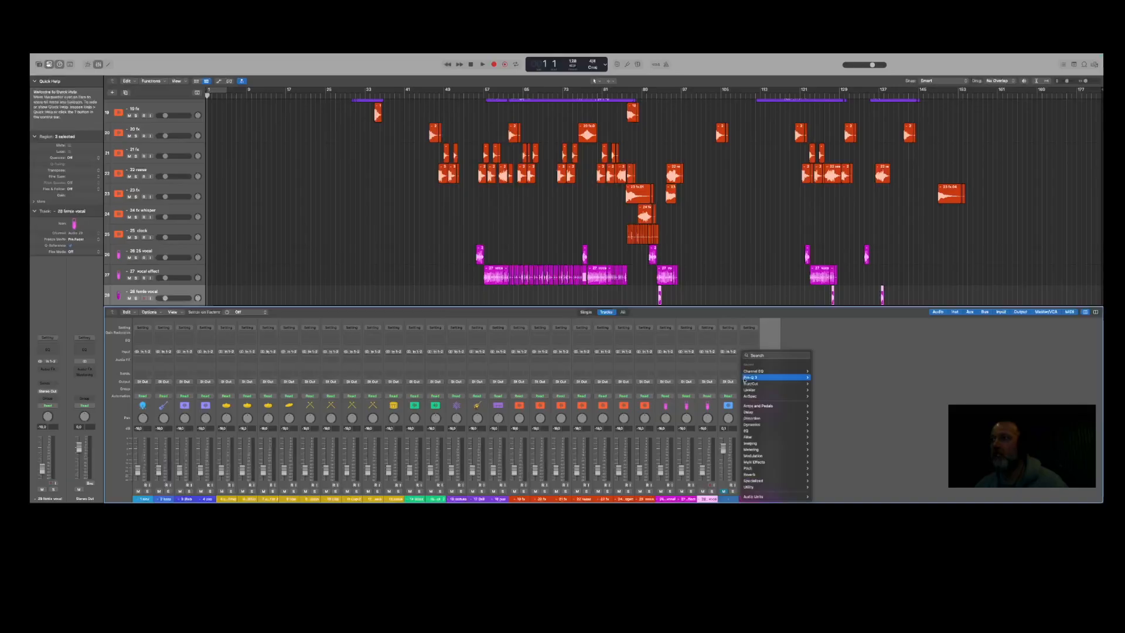
{"action": "mouse_move", "coordinate": [773, 497]}
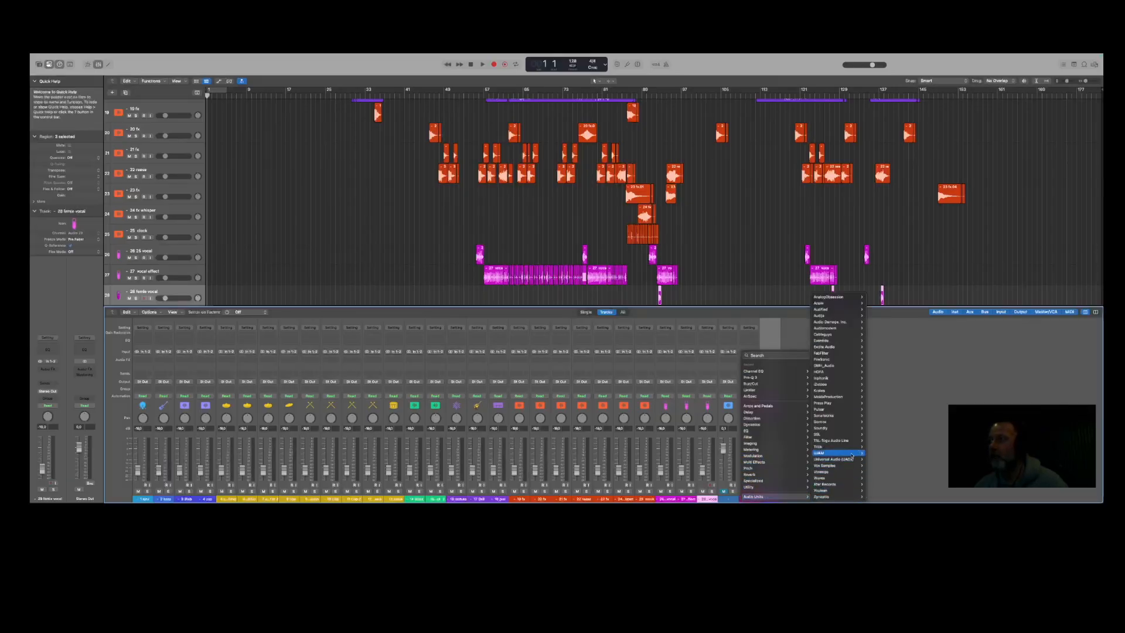
{"action": "mouse_move", "coordinate": [850, 454]}
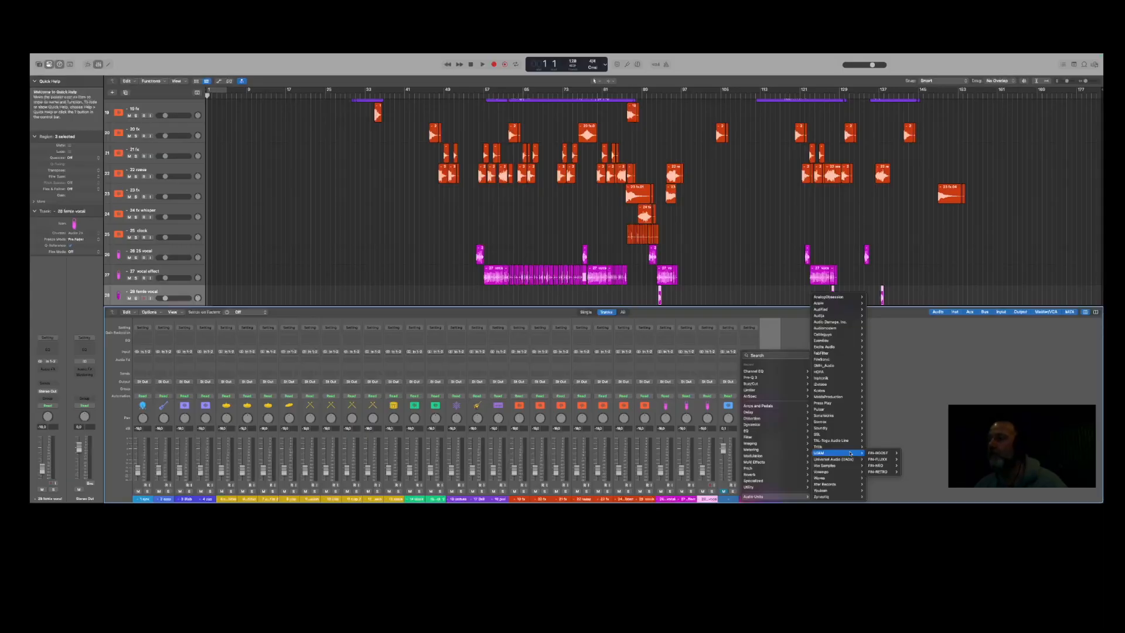
{"action": "mouse_move", "coordinate": [843, 415]}
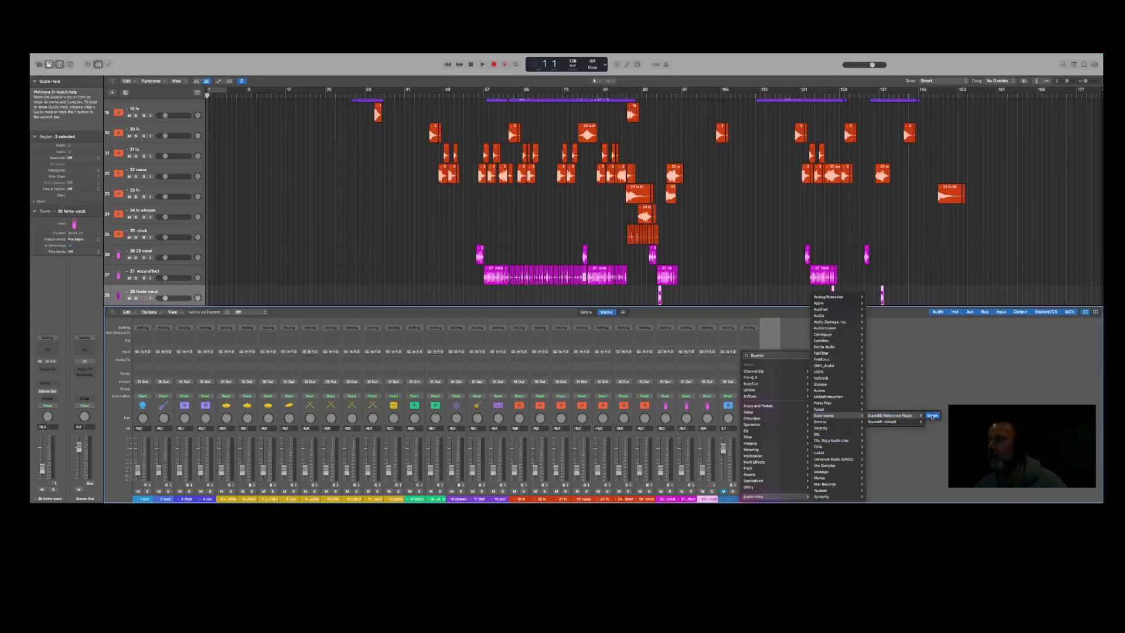
{"action": "left_click", "coordinate": [932, 416]}
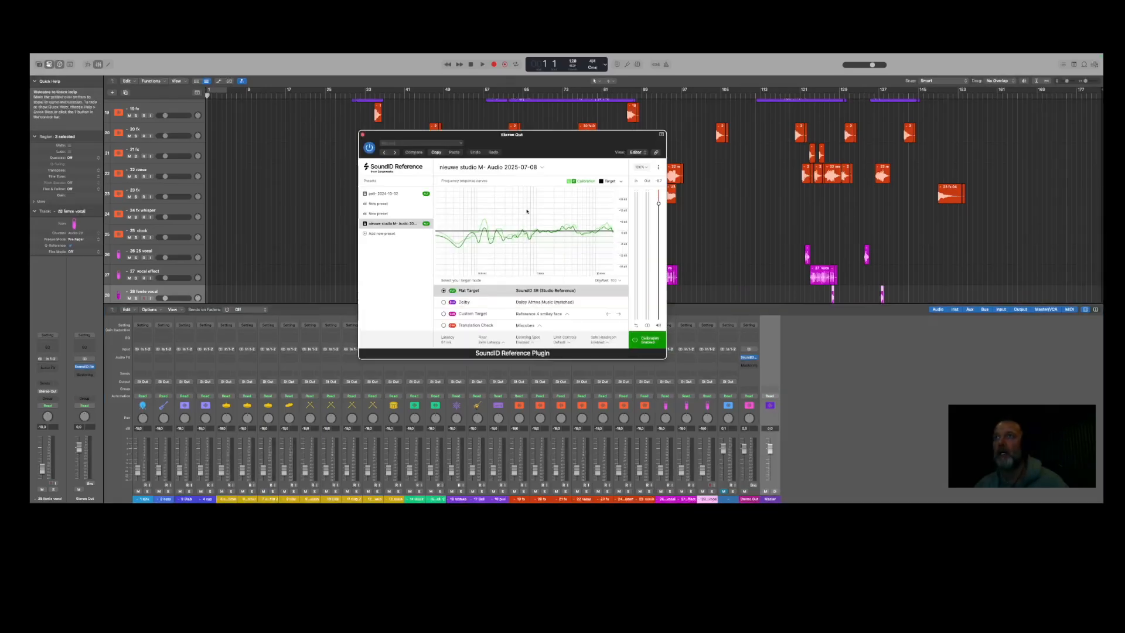
{"action": "left_click", "coordinate": [476, 168]}
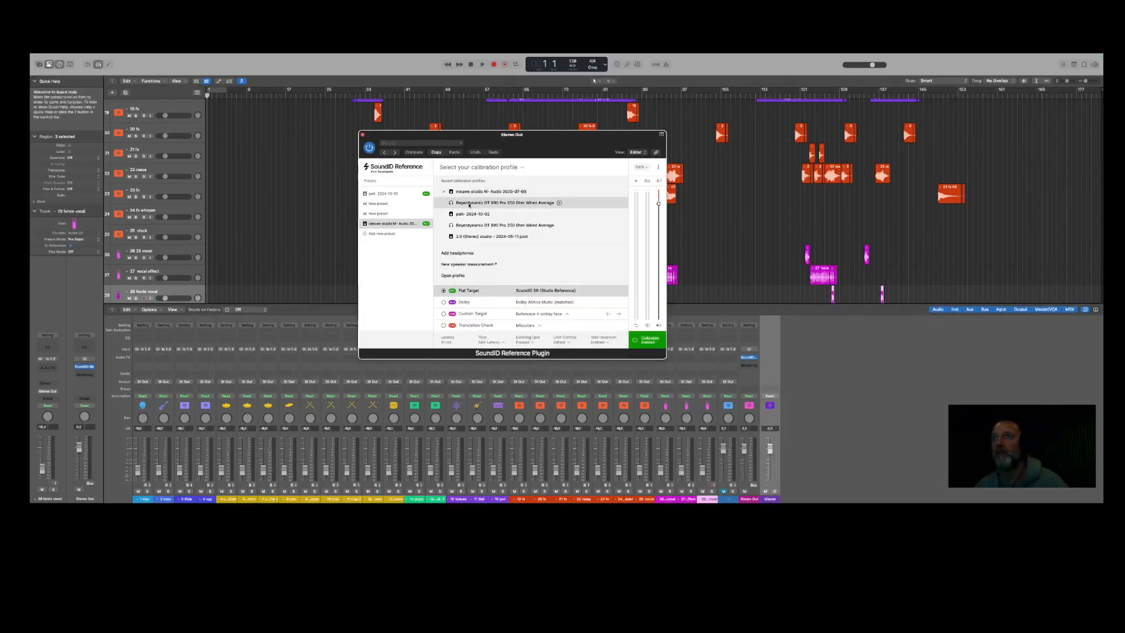
{"action": "left_click", "coordinate": [469, 203]}
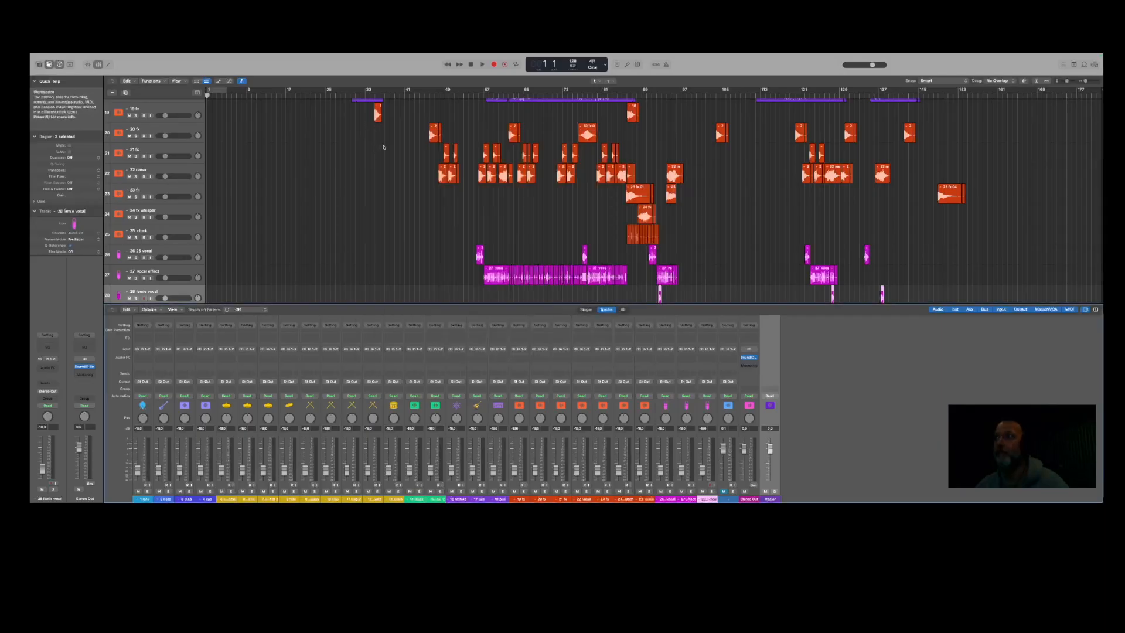
Insert the stereo Voxengo SPAN analyser on the Stereo Out channel, ahead of the SoundID Reference plug-in.
{"action": "left_click", "coordinate": [748, 357]}
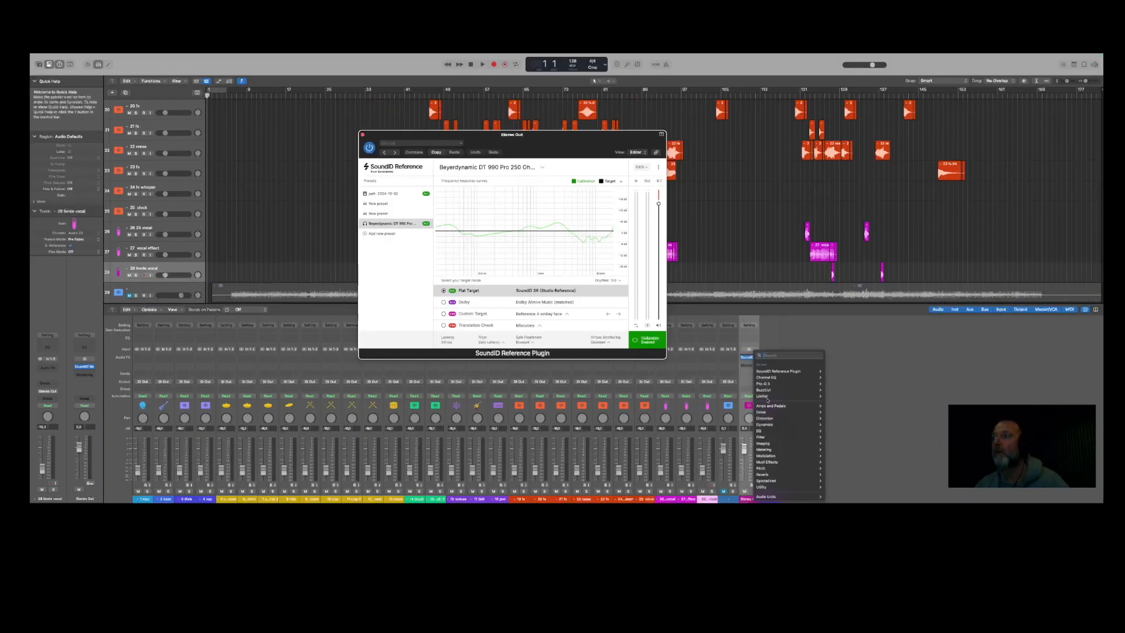
{"action": "mouse_move", "coordinate": [773, 496]}
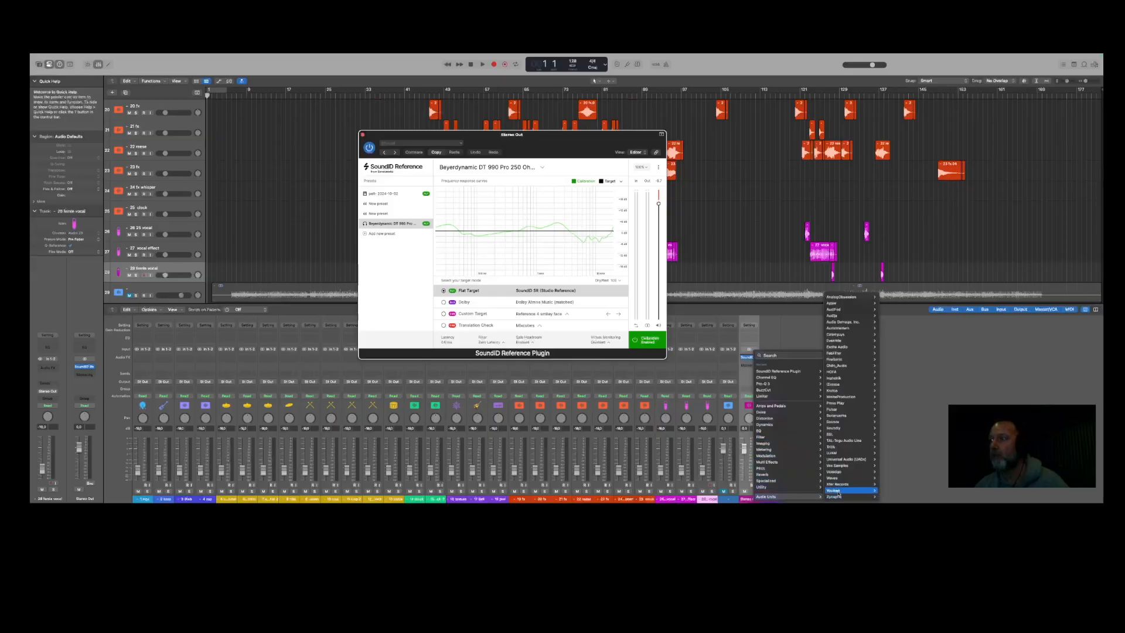
{"action": "mouse_move", "coordinate": [833, 472]}
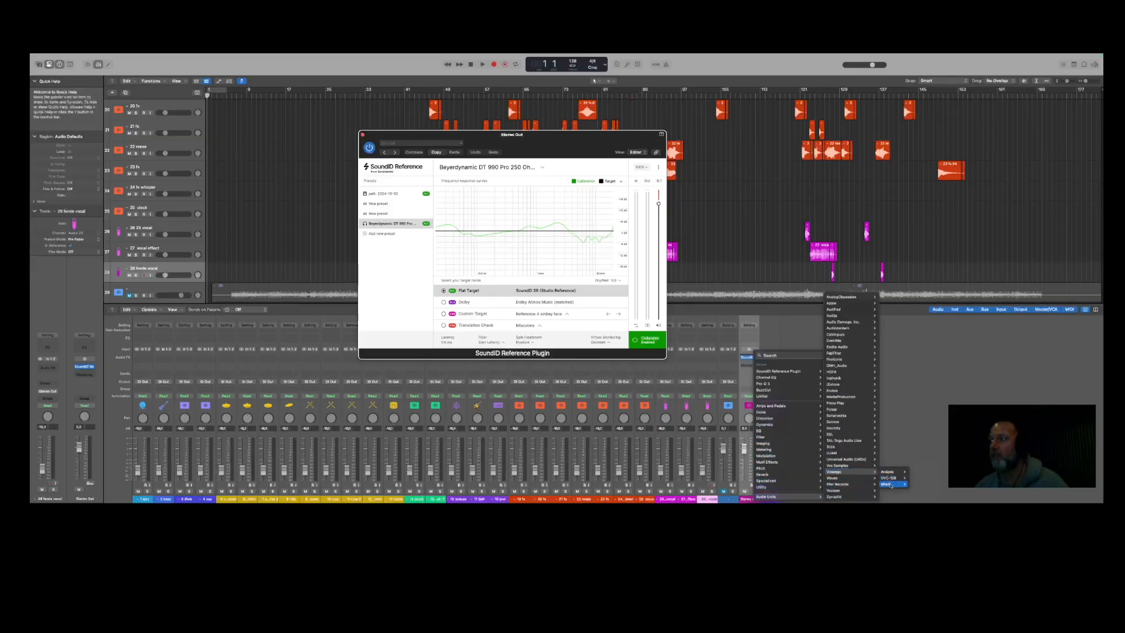
{"action": "left_click", "coordinate": [914, 484]}
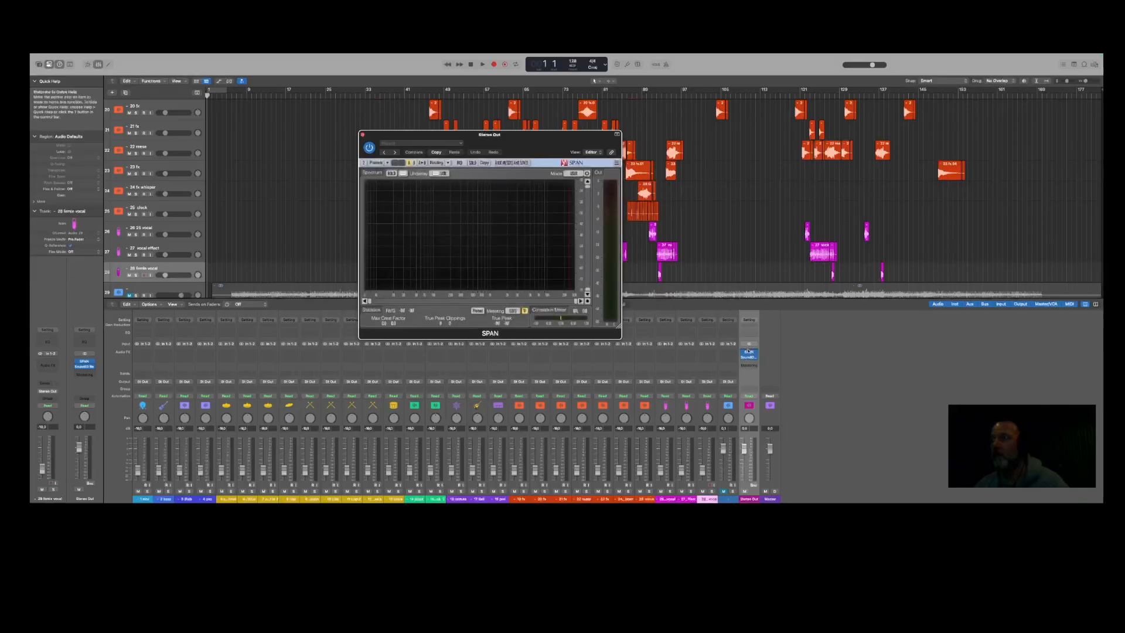
Insert the stereo Voxengo AnSpec analyser ahead of SPAN on the Stereo Out channel and move its window aside.
{"action": "left_click", "coordinate": [748, 350]}
{"action": "mouse_move", "coordinate": [779, 494]}
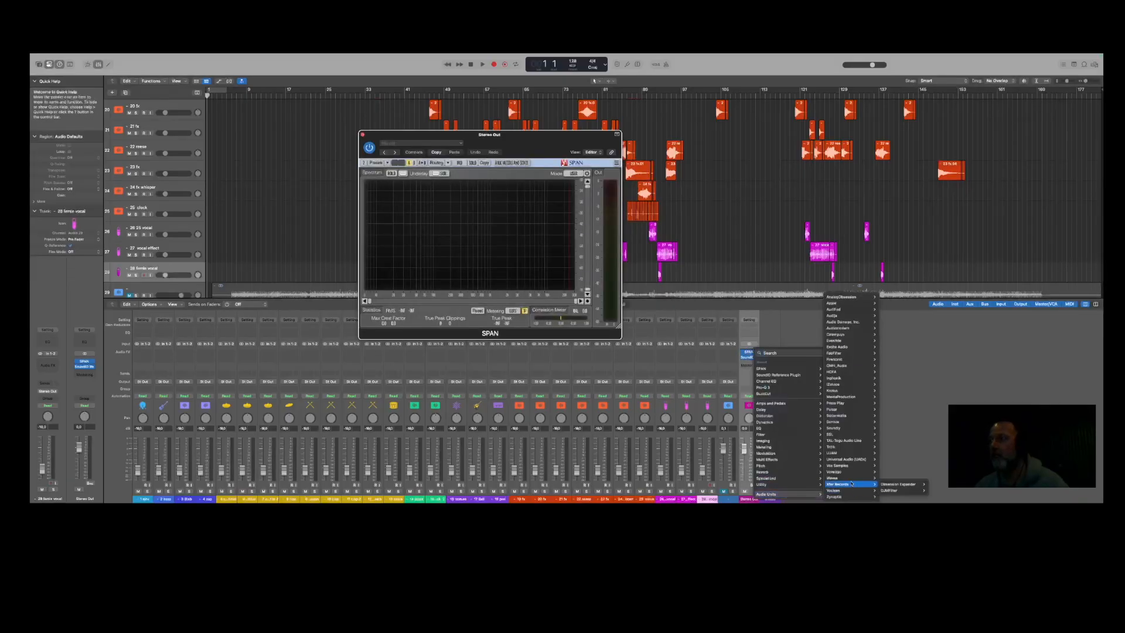
{"action": "mouse_move", "coordinate": [834, 472]}
{"action": "mouse_move", "coordinate": [887, 471]}
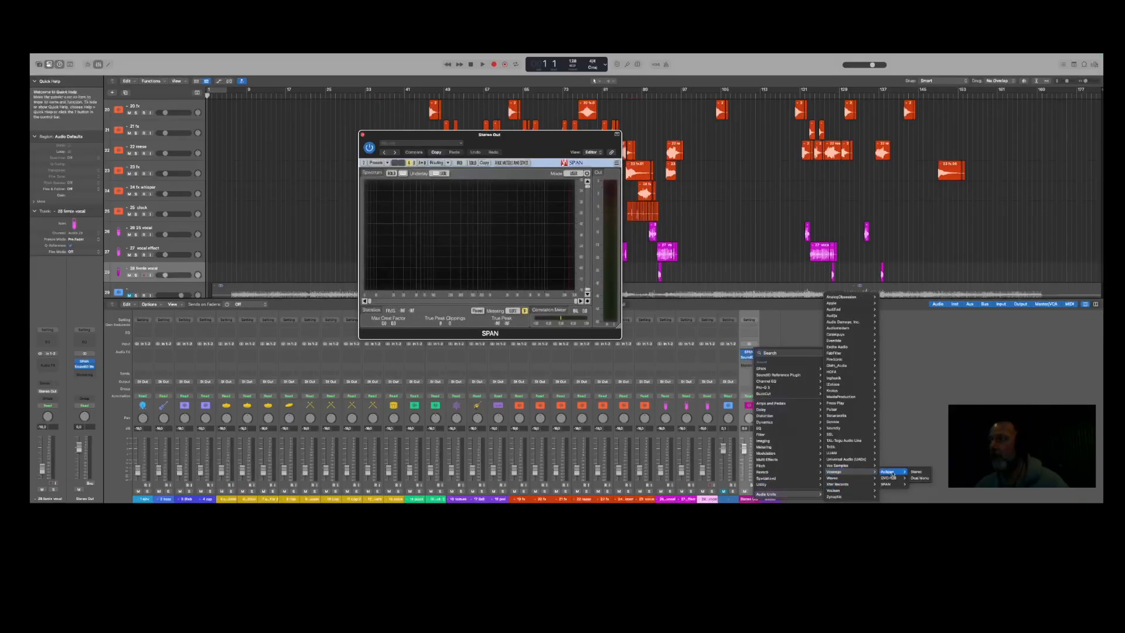
{"action": "left_click", "coordinate": [924, 472]}
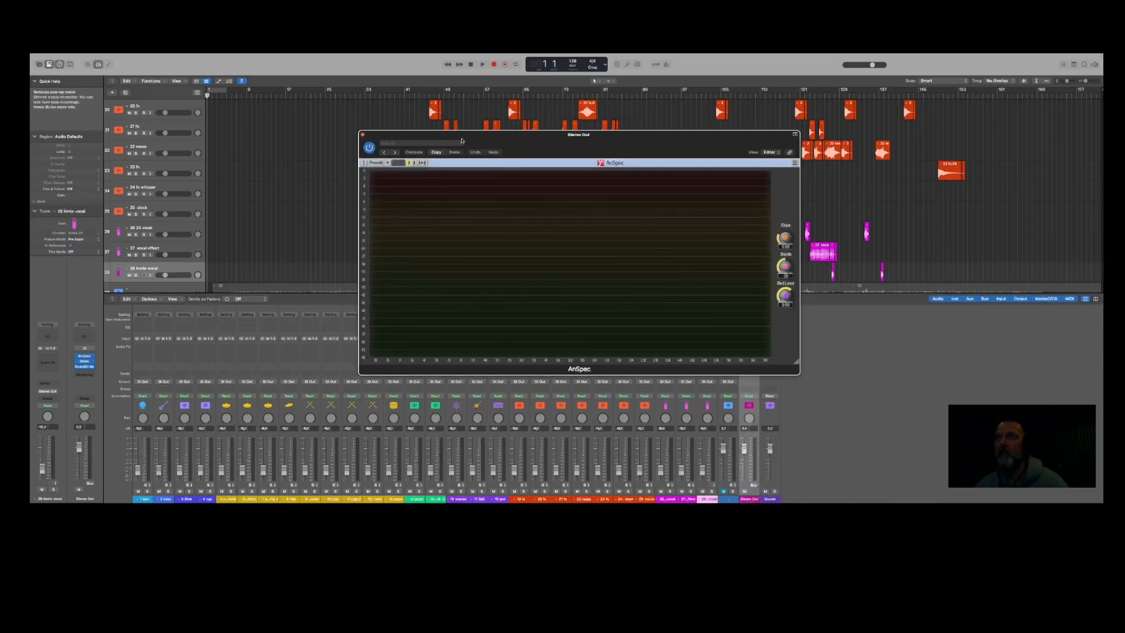
{"action": "left_click_drag", "start_coordinate": [462, 141], "coordinate": [197, 134]}
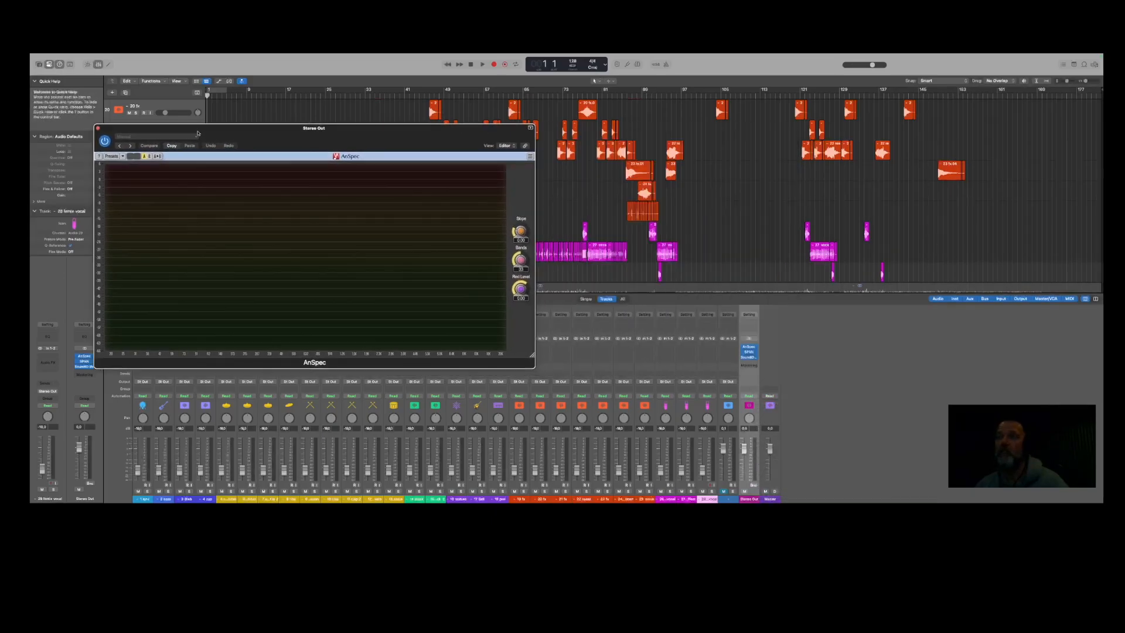
Insert the iZotope Ozone Imager 2 plug-in ahead of AnSpec on the Stereo Out channel.
{"action": "left_click", "coordinate": [747, 347]}
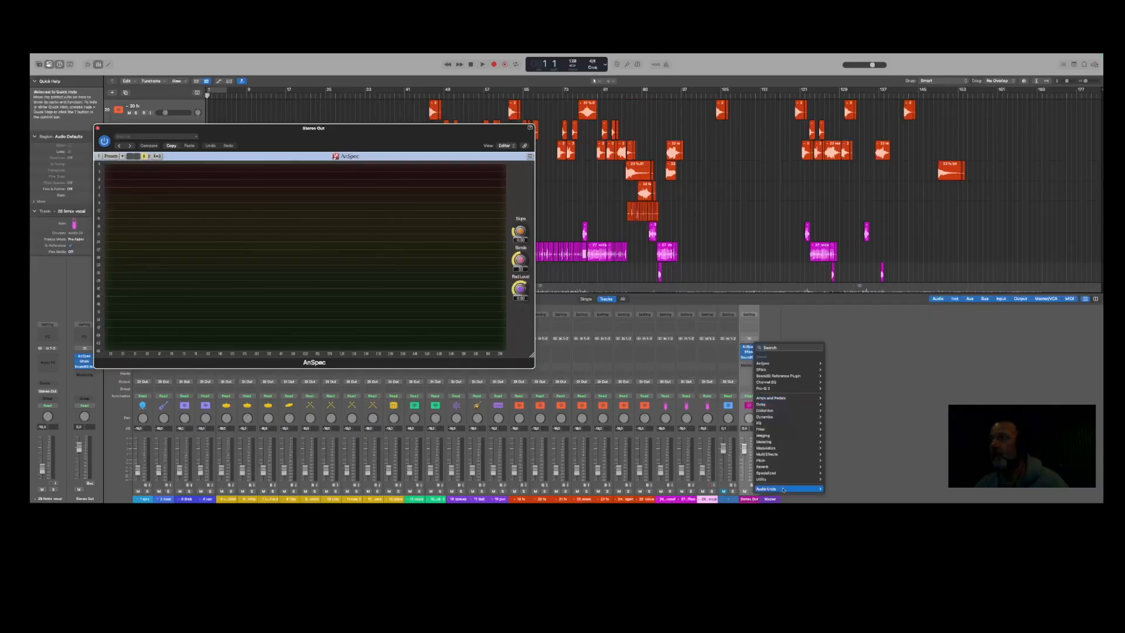
{"action": "mouse_move", "coordinate": [788, 489]}
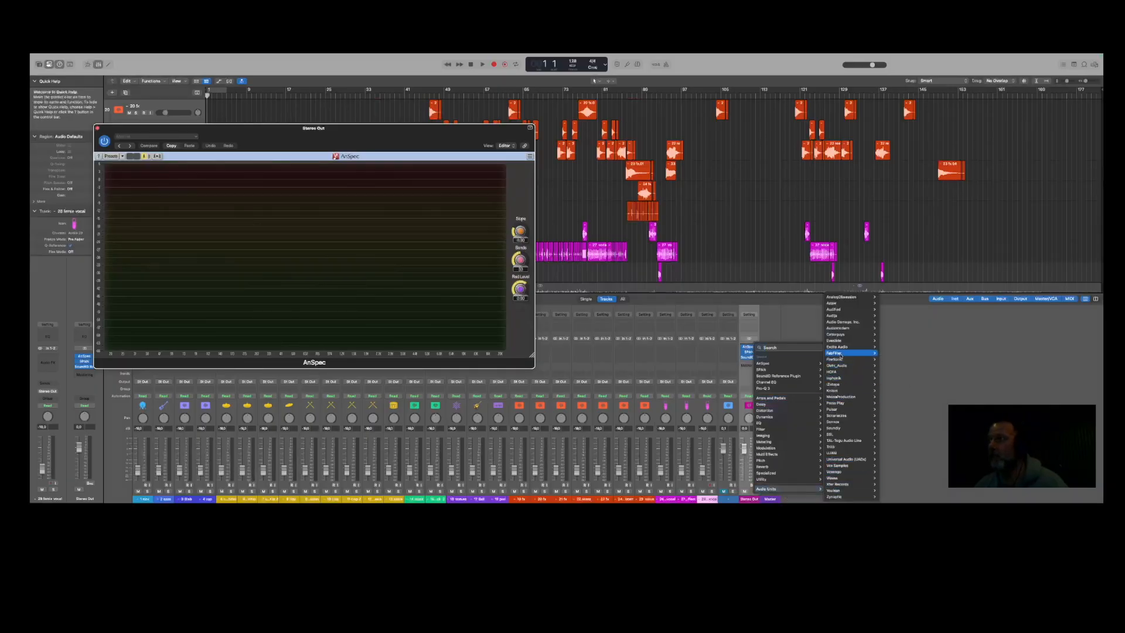
{"action": "mouse_move", "coordinate": [840, 384]}
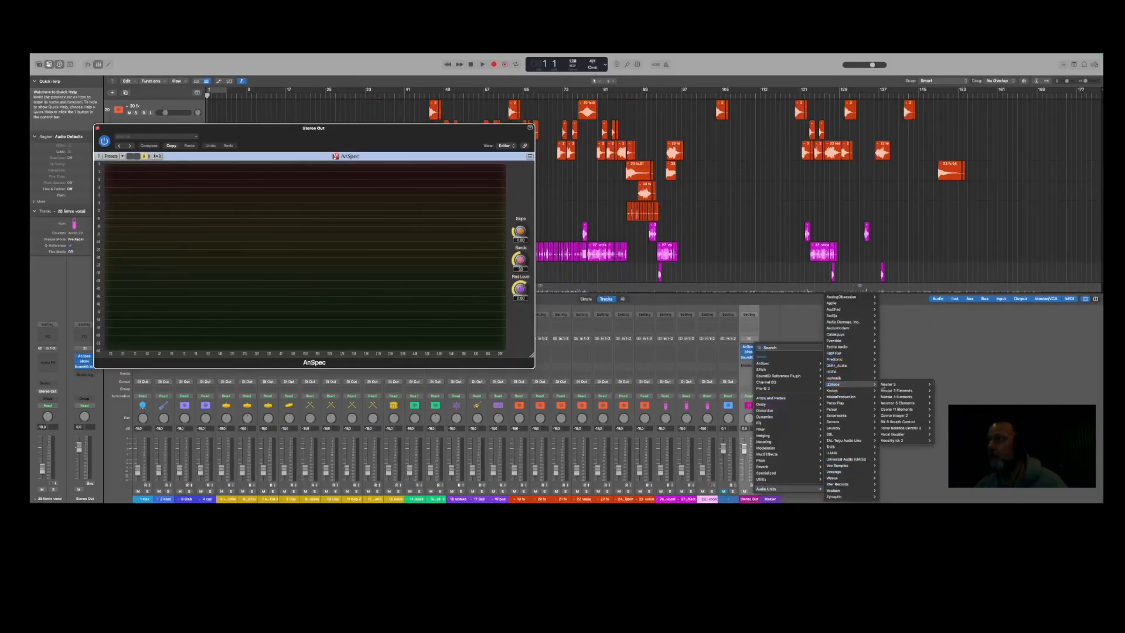
{"action": "left_click", "coordinate": [900, 415]}
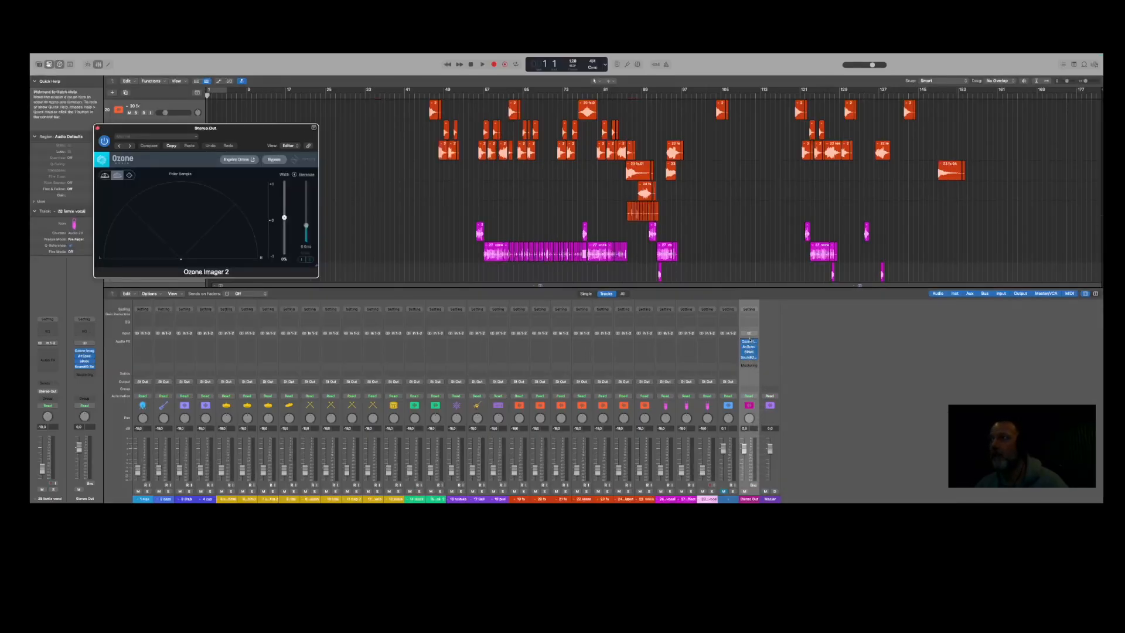
Insert the iZotope Tonal Balance Control 2 plug-in ahead of Ozone Imager 2 on Stereo Out and reposition the plug-in window.
{"action": "left_click", "coordinate": [750, 340]}
{"action": "mouse_move", "coordinate": [788, 483]}
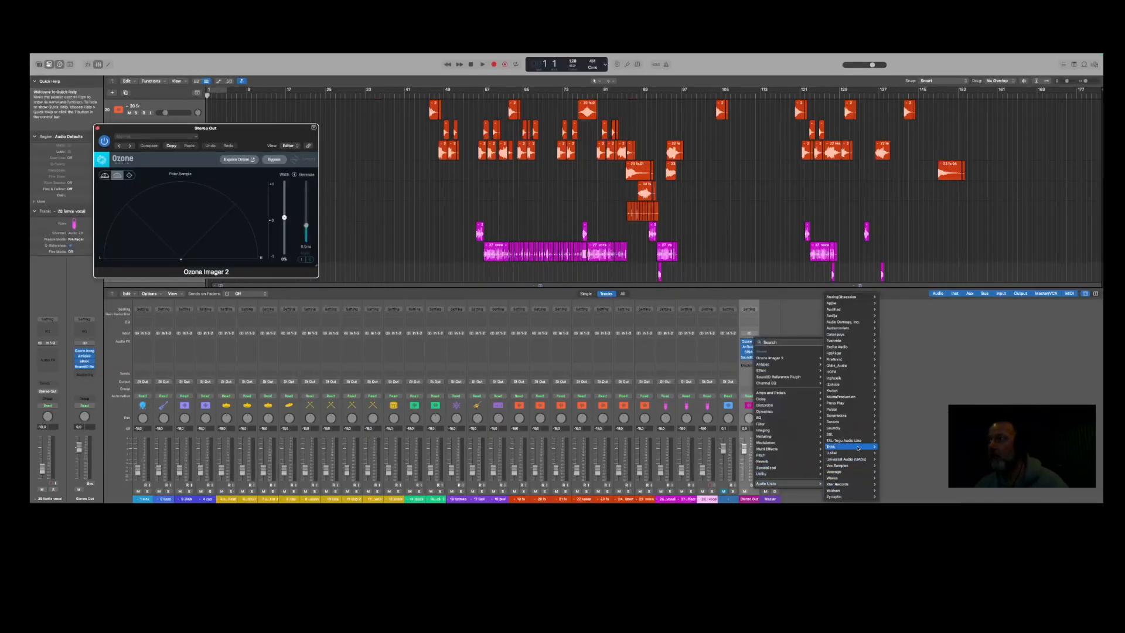
{"action": "mouse_move", "coordinate": [843, 383]}
{"action": "mouse_move", "coordinate": [904, 429]}
{"action": "left_click", "coordinate": [943, 428]}
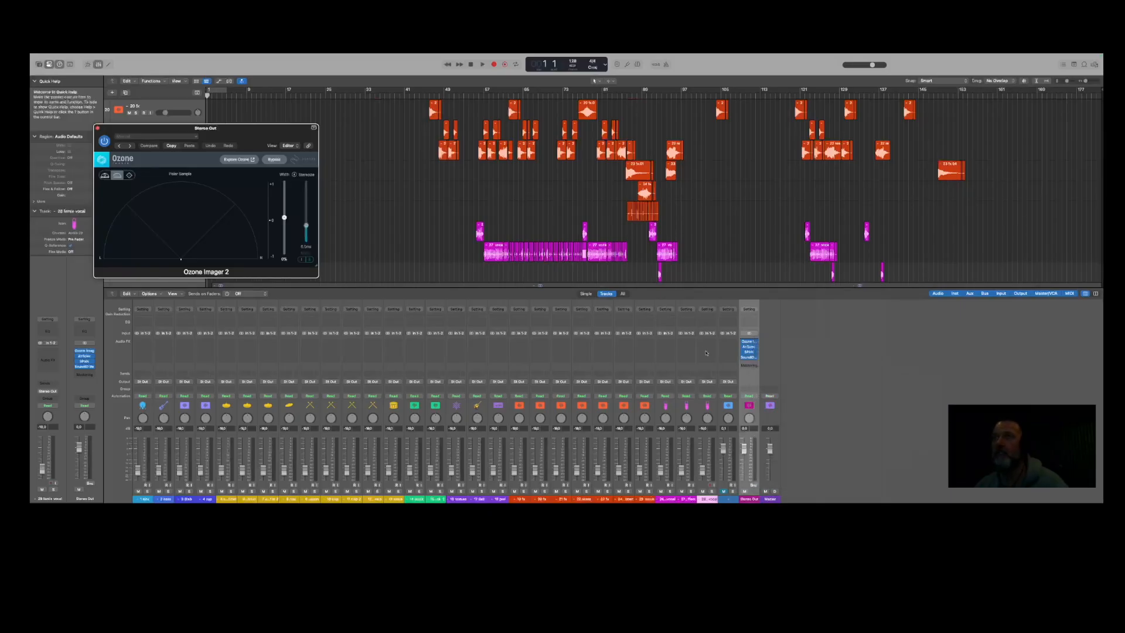
{"action": "left_click_drag", "start_coordinate": [256, 133], "coordinate": [553, 166]}
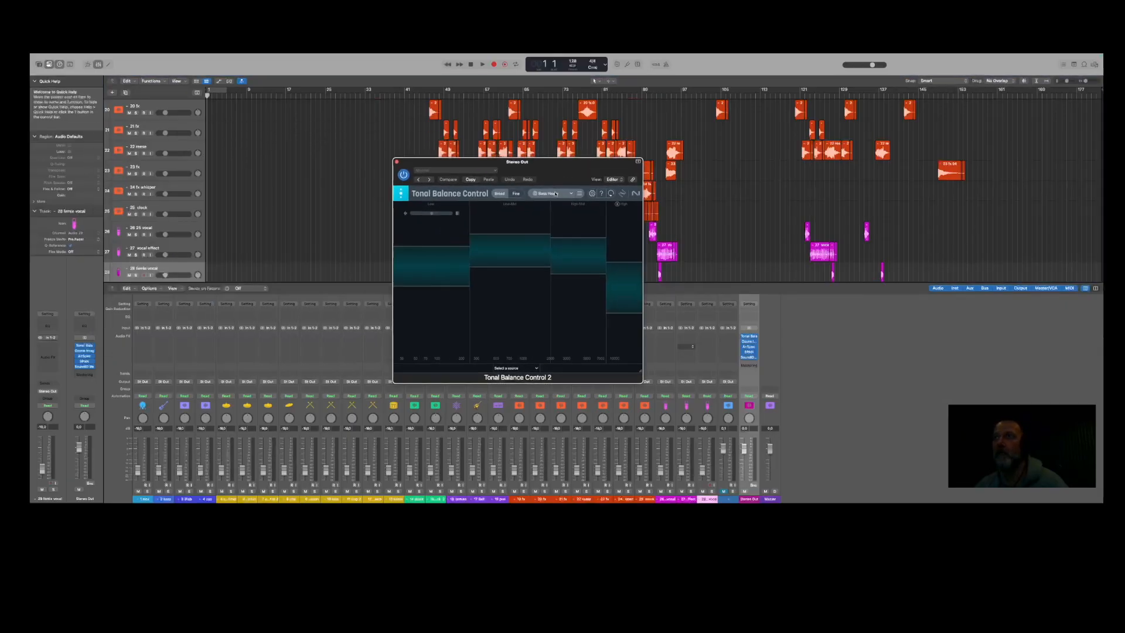
Choose the EDM target curve in Tonal Balance Control 2 and close the plug-in window.
{"action": "left_click", "coordinate": [556, 194]}
{"action": "left_click", "coordinate": [549, 220]}
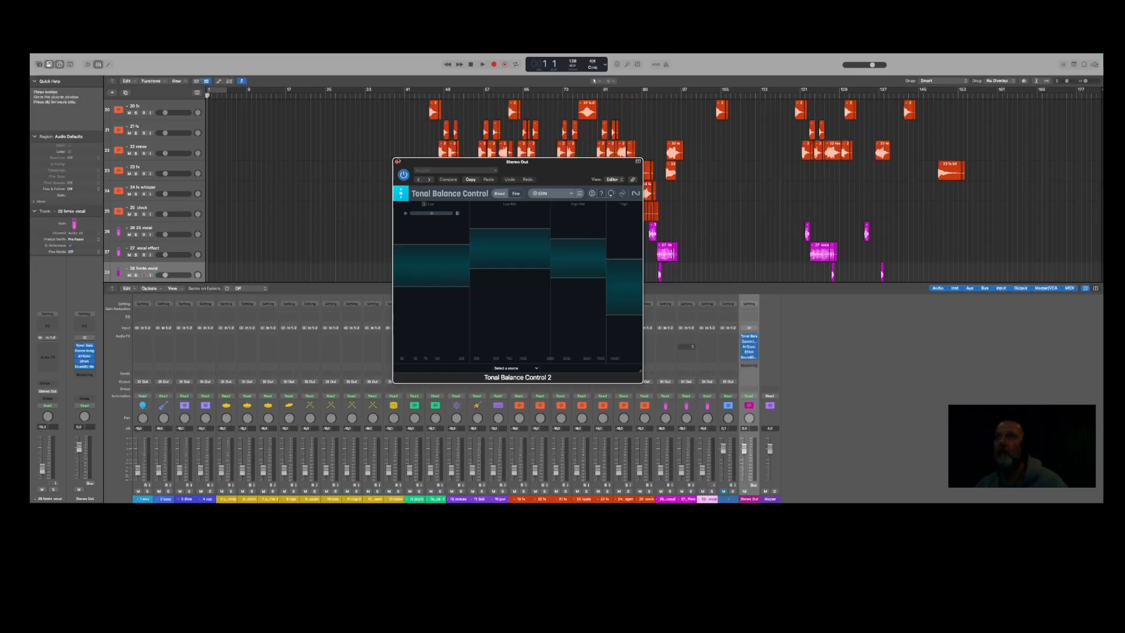
{"action": "left_click", "coordinate": [397, 161]}
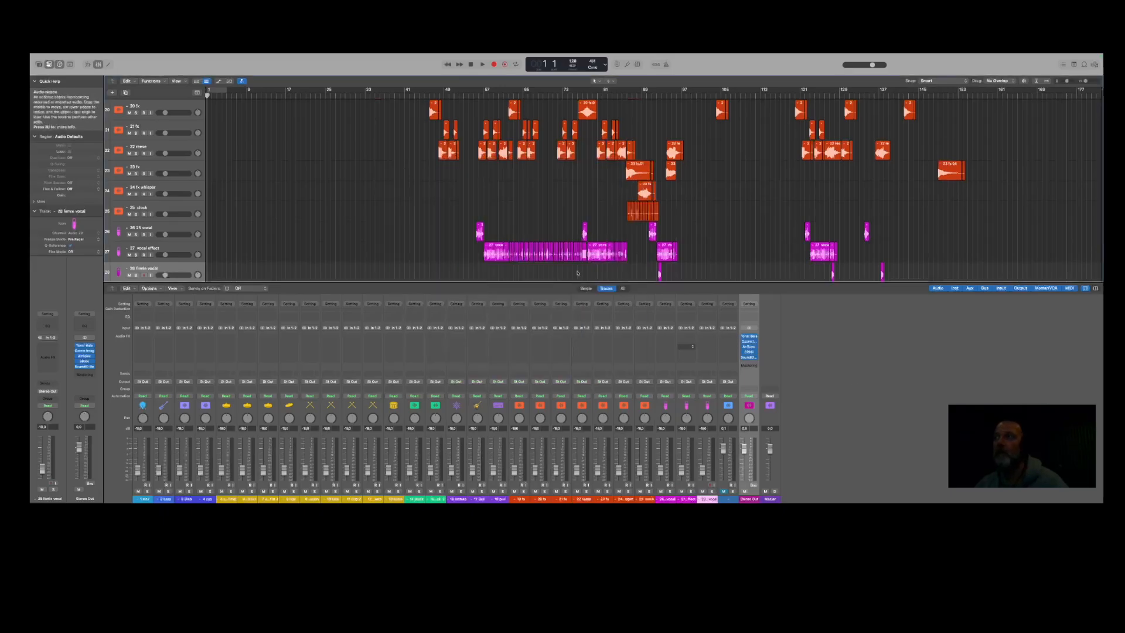
Insert the Press Play Wave Observer plug-in ahead of Tonal Balance Control 2 on Stereo Out and close its window.
{"action": "left_click", "coordinate": [748, 332]}
{"action": "mouse_move", "coordinate": [856, 386]}
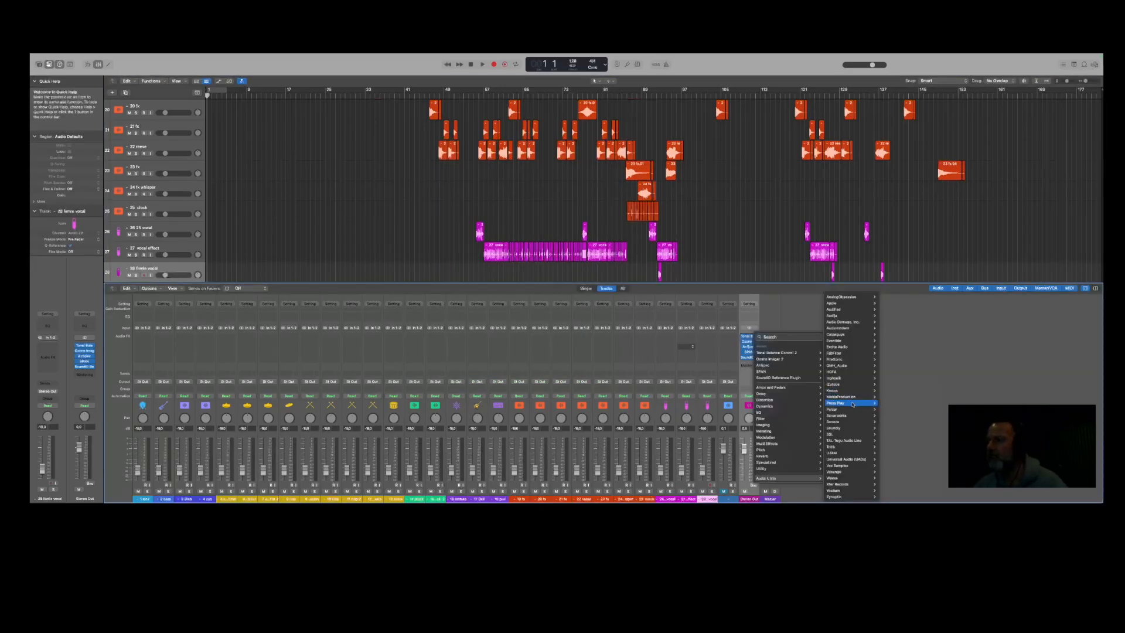
{"action": "left_click", "coordinate": [928, 403]}
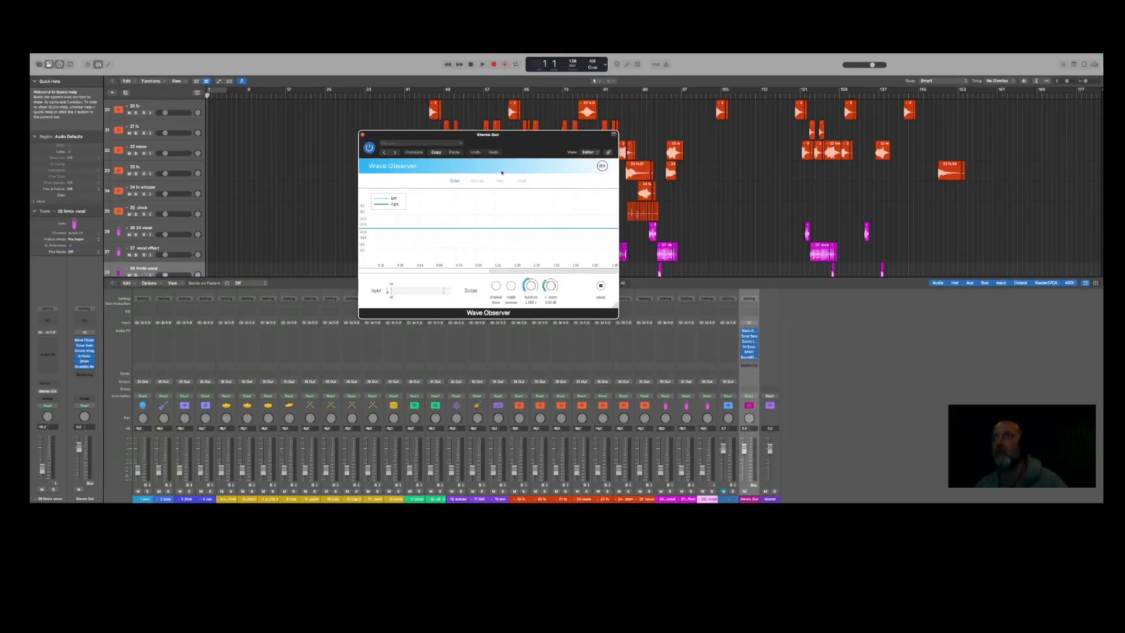
{"action": "left_click", "coordinate": [363, 135]}
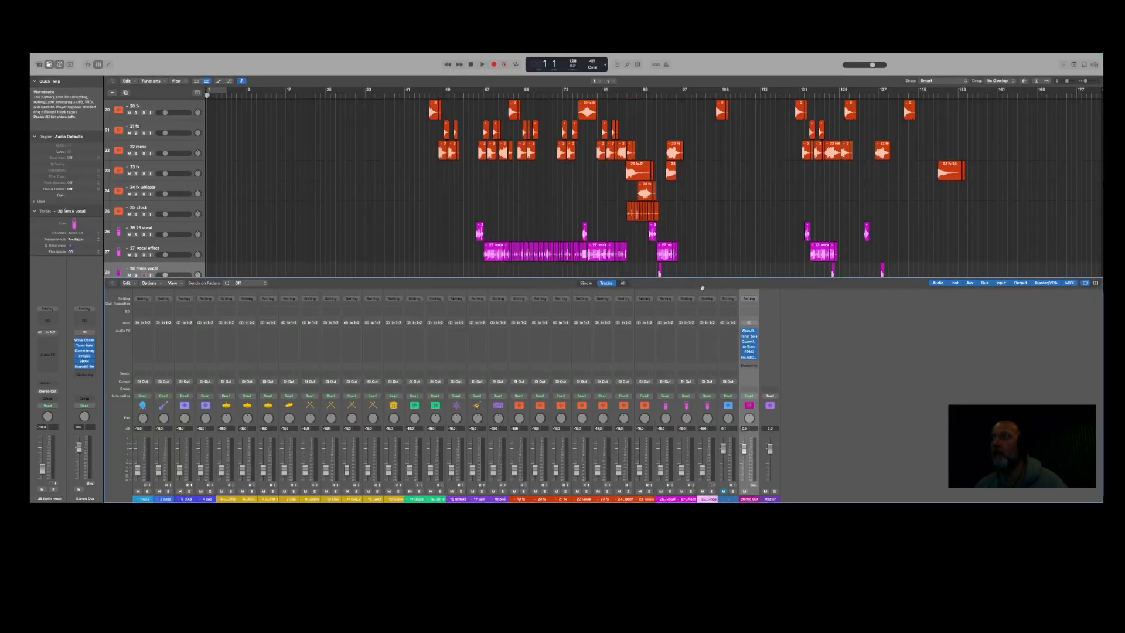
Insert the Gain utility ahead of Wave Observer on the Stereo Out channel and move its window clear of the mixer channels.
{"action": "left_click", "coordinate": [747, 330]}
{"action": "mouse_move", "coordinate": [764, 464]}
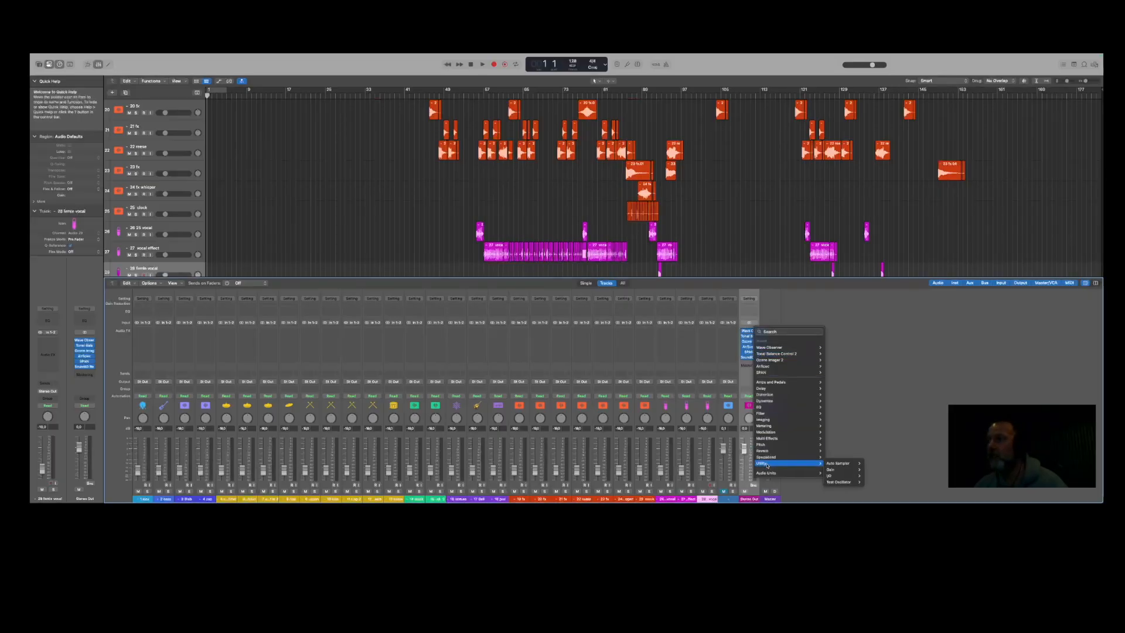
{"action": "mouse_move", "coordinate": [838, 471]}
{"action": "left_click", "coordinate": [873, 470]}
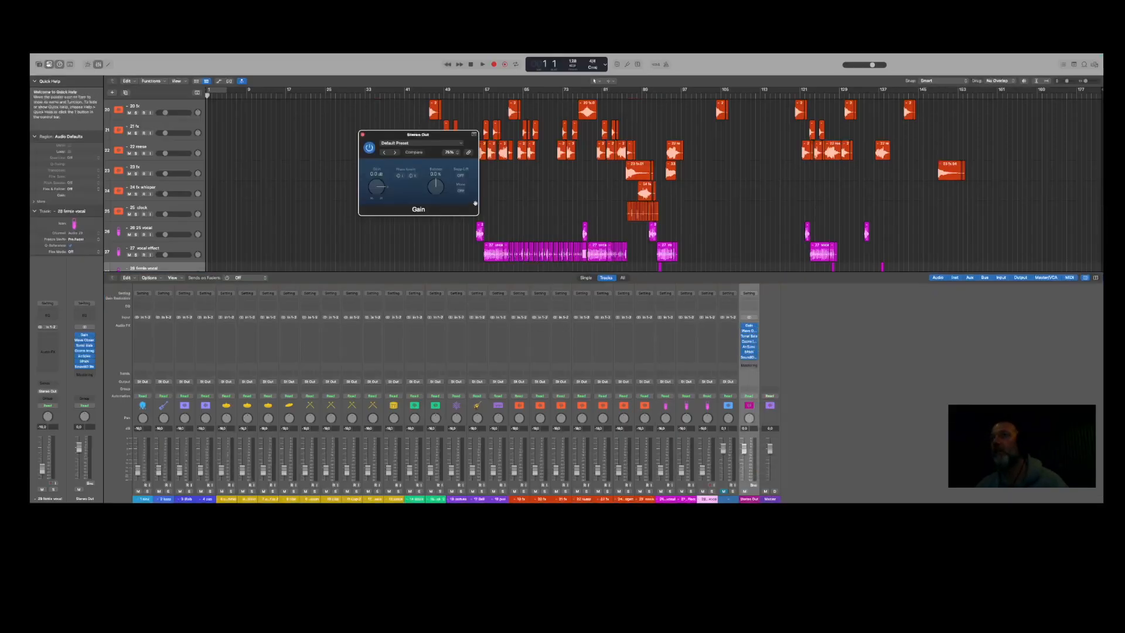
{"action": "left_click_drag", "start_coordinate": [420, 136], "coordinate": [1008, 296]}
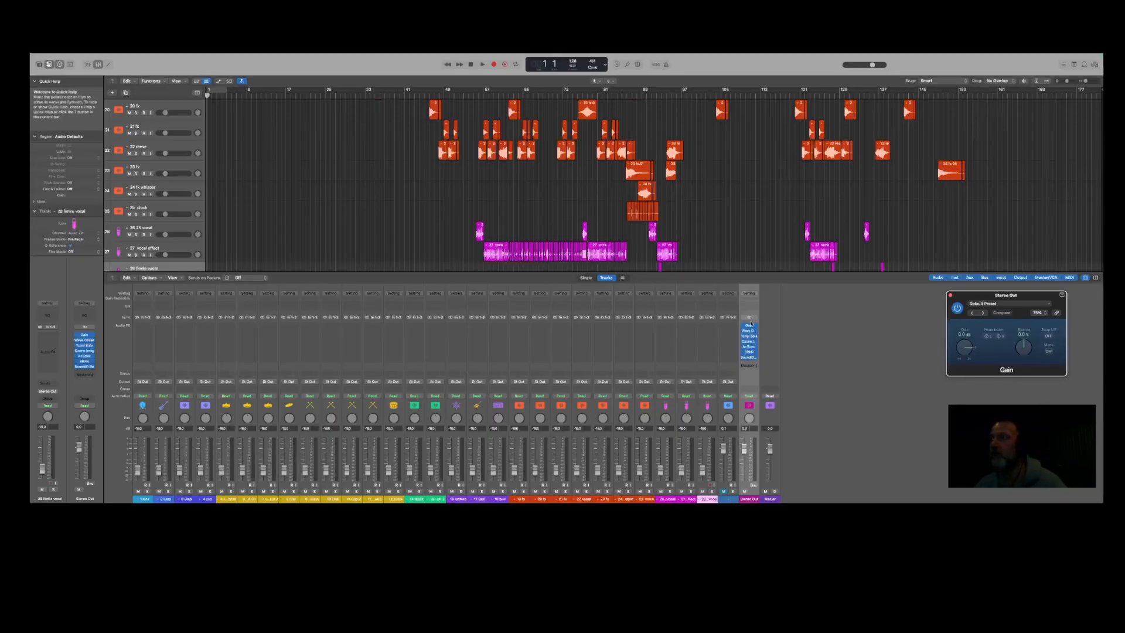
Insert the stock Limiter ahead of Gain on the Stereo Out channel and move its window over the track headers.
{"action": "left_click", "coordinate": [751, 325]}
{"action": "mouse_move", "coordinate": [785, 395]}
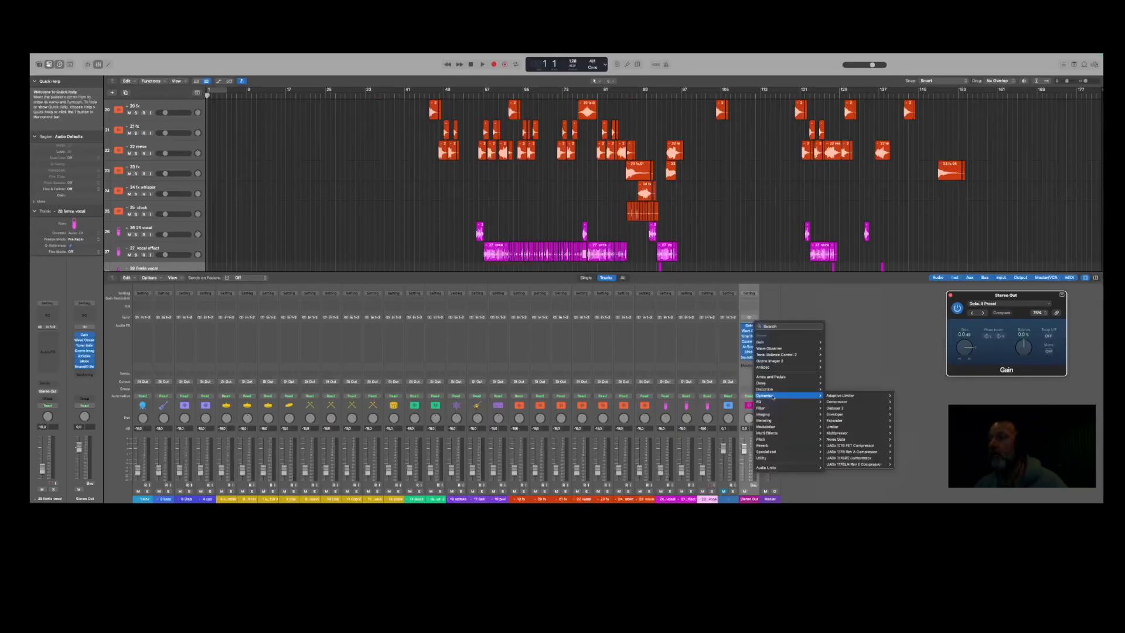
{"action": "mouse_move", "coordinate": [867, 427]}
{"action": "left_click", "coordinate": [907, 429]}
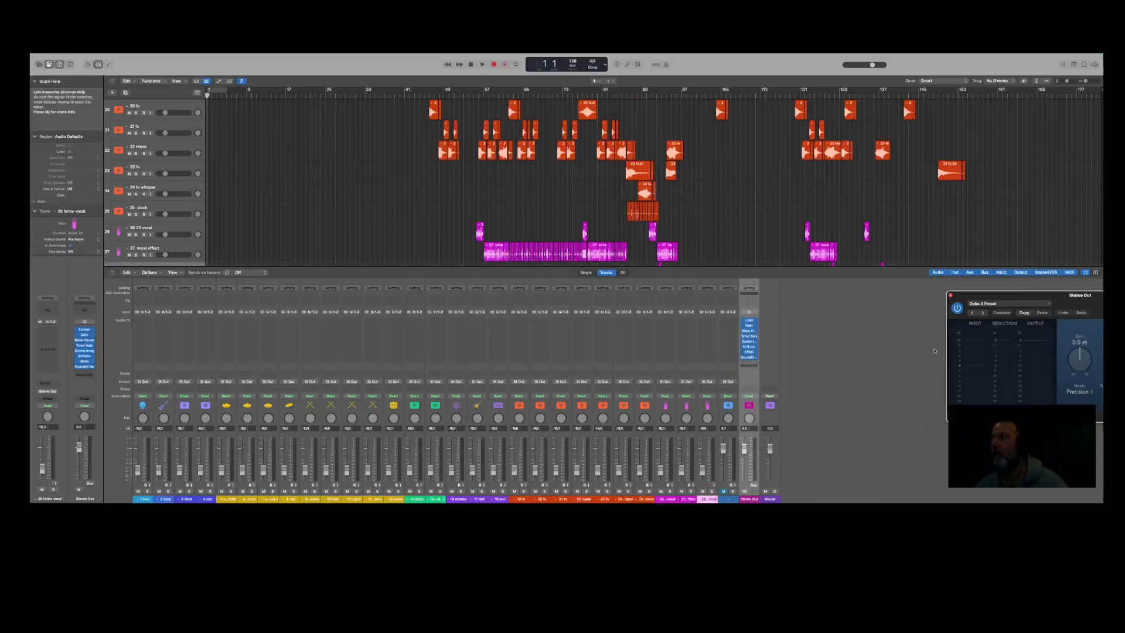
{"action": "left_click_drag", "start_coordinate": [1009, 296], "coordinate": [175, 104]}
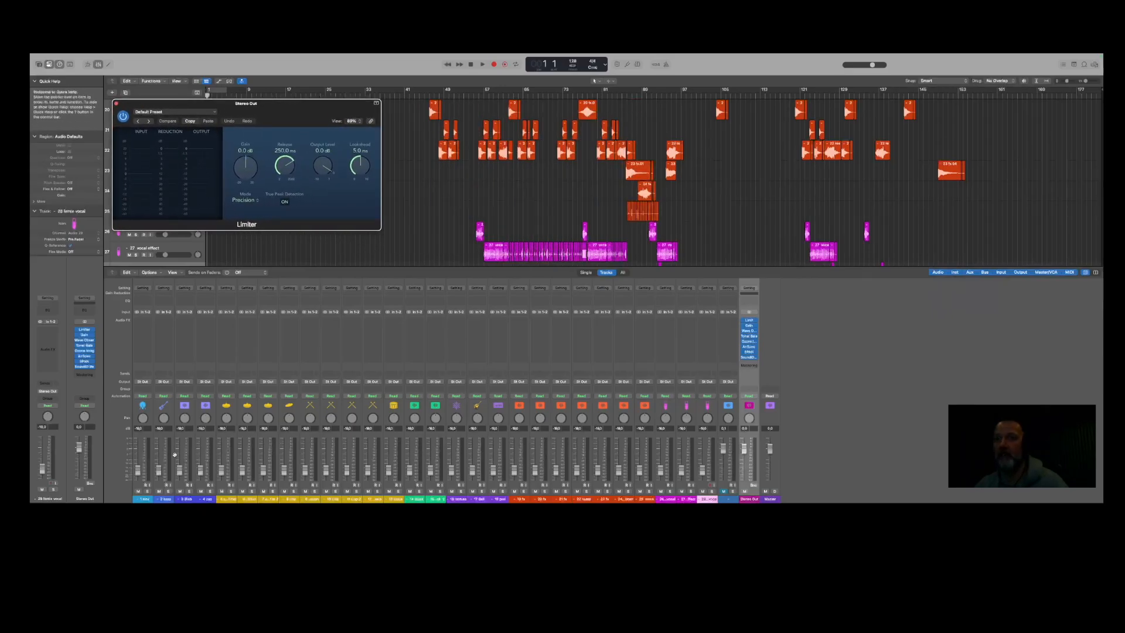
Play the song with AnSpec open, raise the Limiter's gain to about +13.1 dB, and close both plug-in windows.
{"action": "left_click", "coordinate": [751, 347]}
{"action": "left_click_drag", "start_coordinate": [464, 137], "coordinate": [520, 96]}
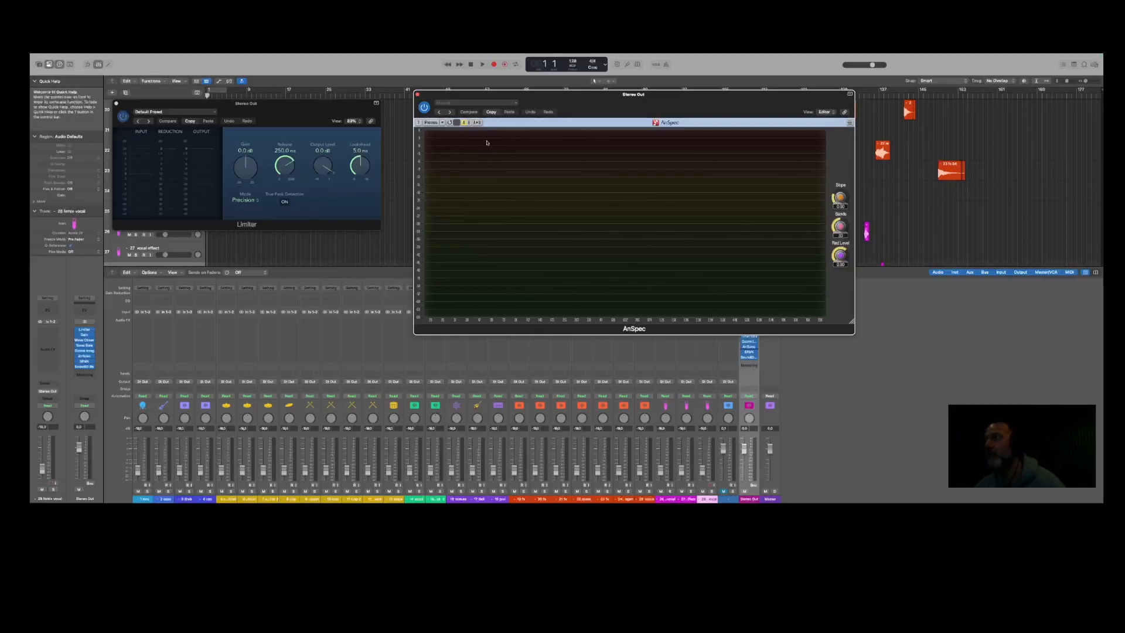
{"action": "key", "text": "space"}
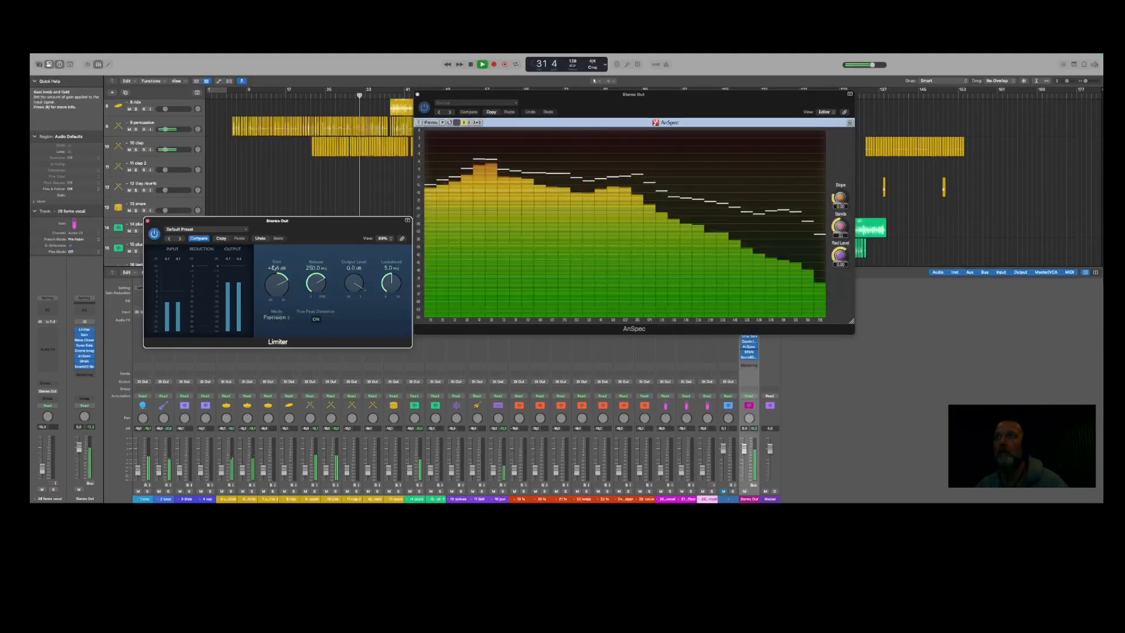
{"action": "left_click_drag", "start_coordinate": [274, 286], "coordinate": [273, 278]}
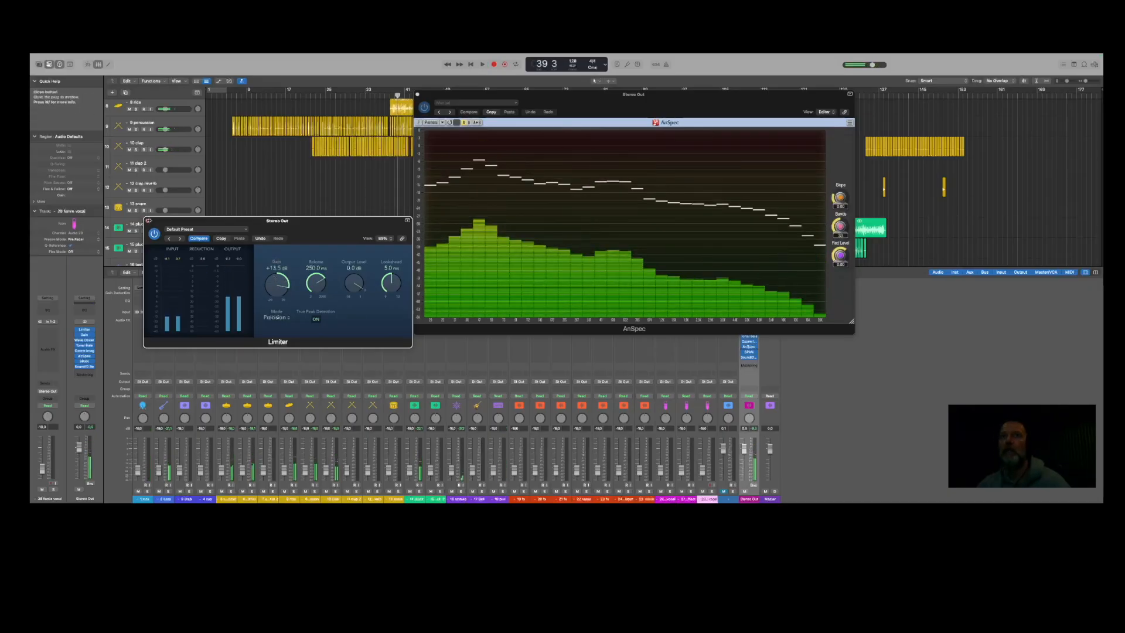
{"action": "left_click", "coordinate": [148, 221]}
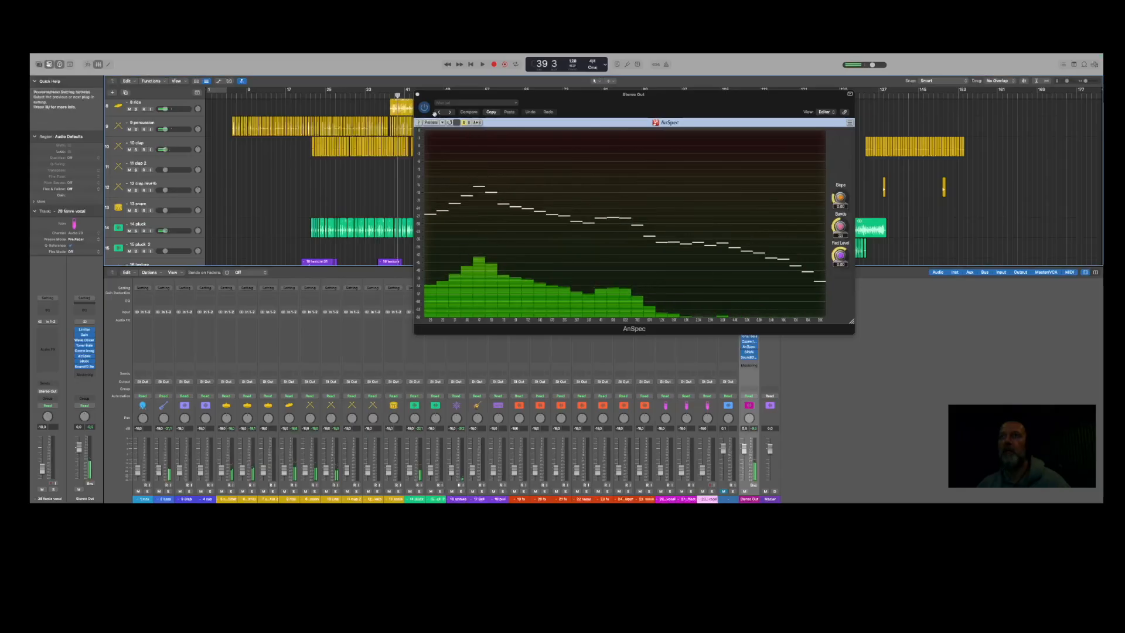
{"action": "left_click", "coordinate": [417, 93]}
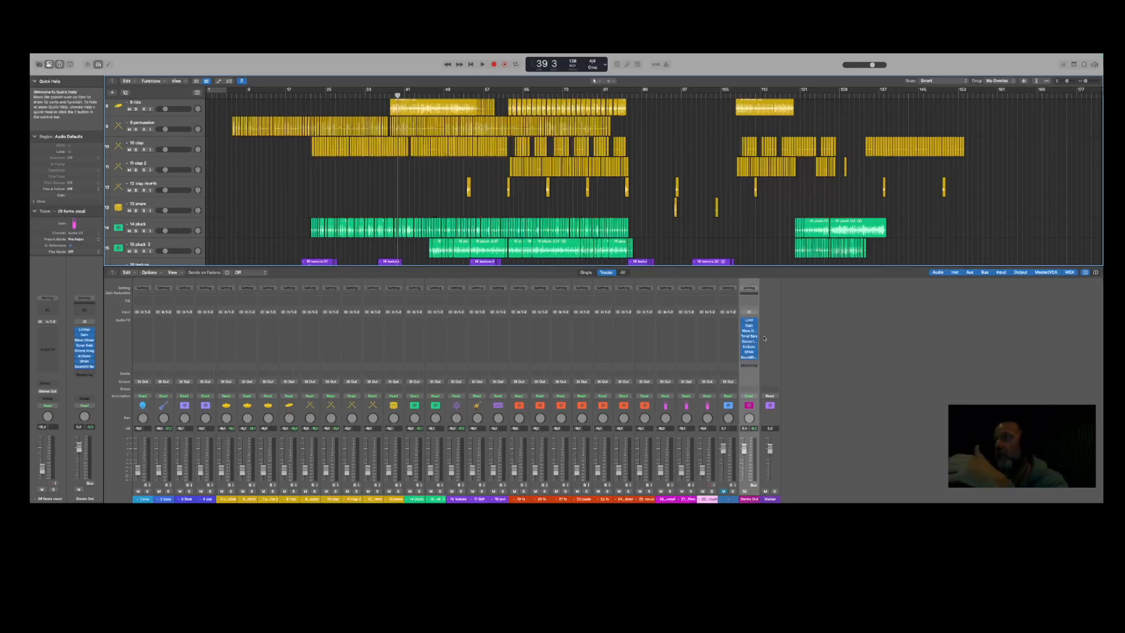
Open the Gain plug-in on Stereo Out, move its window beside the mixer channels, and switch Mono on.
{"action": "left_click", "coordinate": [749, 320]}
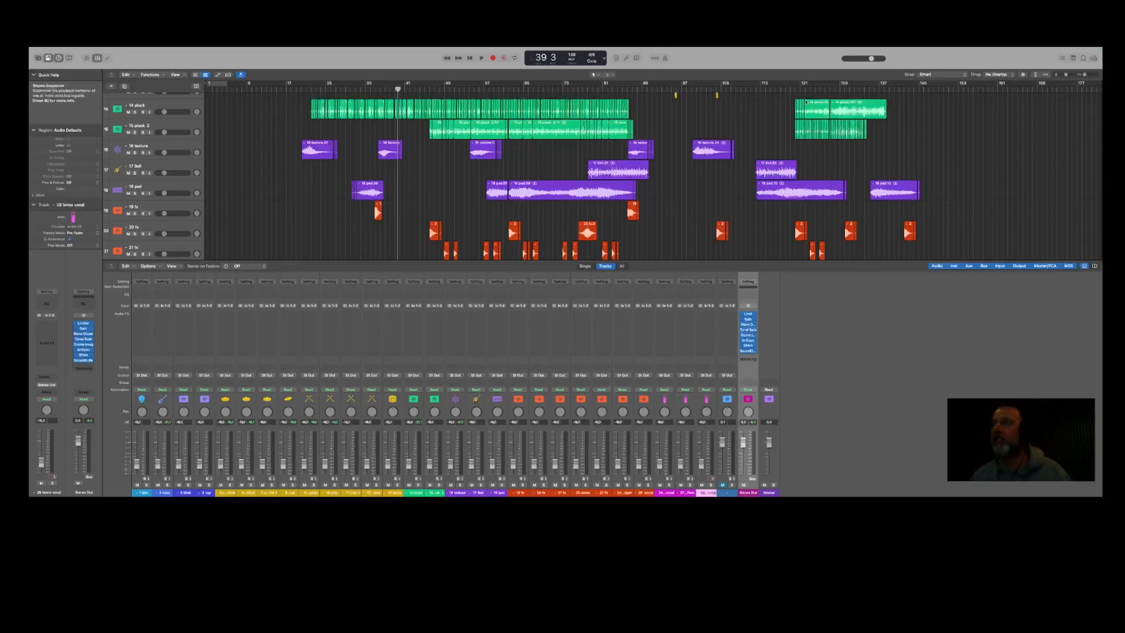
{"action": "left_click", "coordinate": [748, 320]}
{"action": "left_click_drag", "start_coordinate": [449, 130], "coordinate": [1017, 307]}
{"action": "left_click", "coordinate": [1031, 361]}
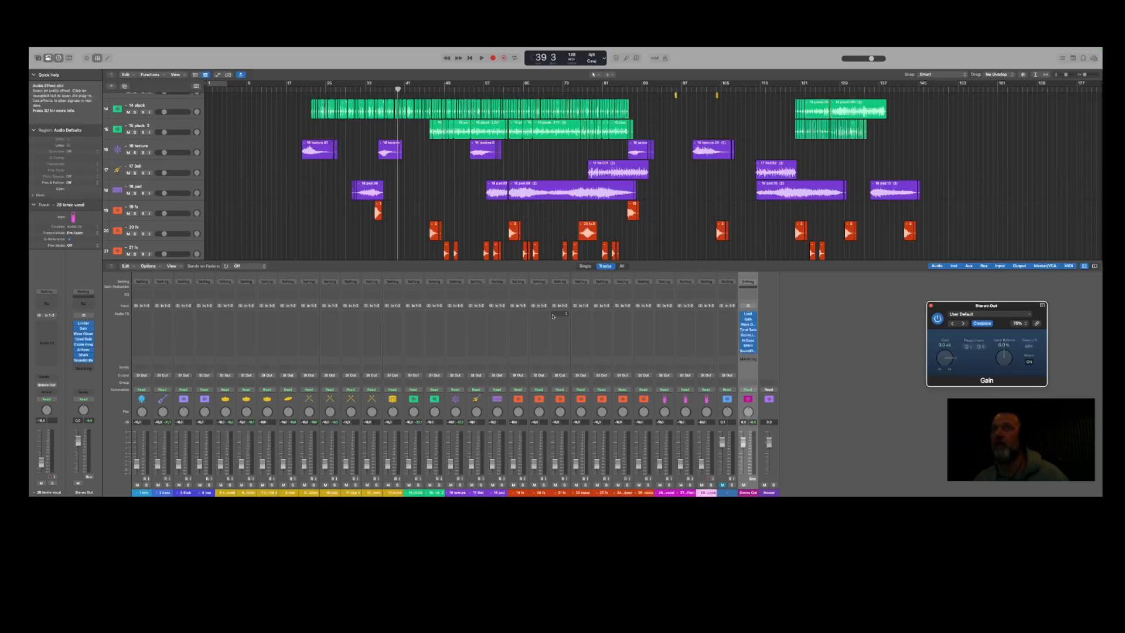
Move the playhead to bar 21 and play the song from there to listen in mono.
{"action": "left_click", "coordinate": [310, 99]}
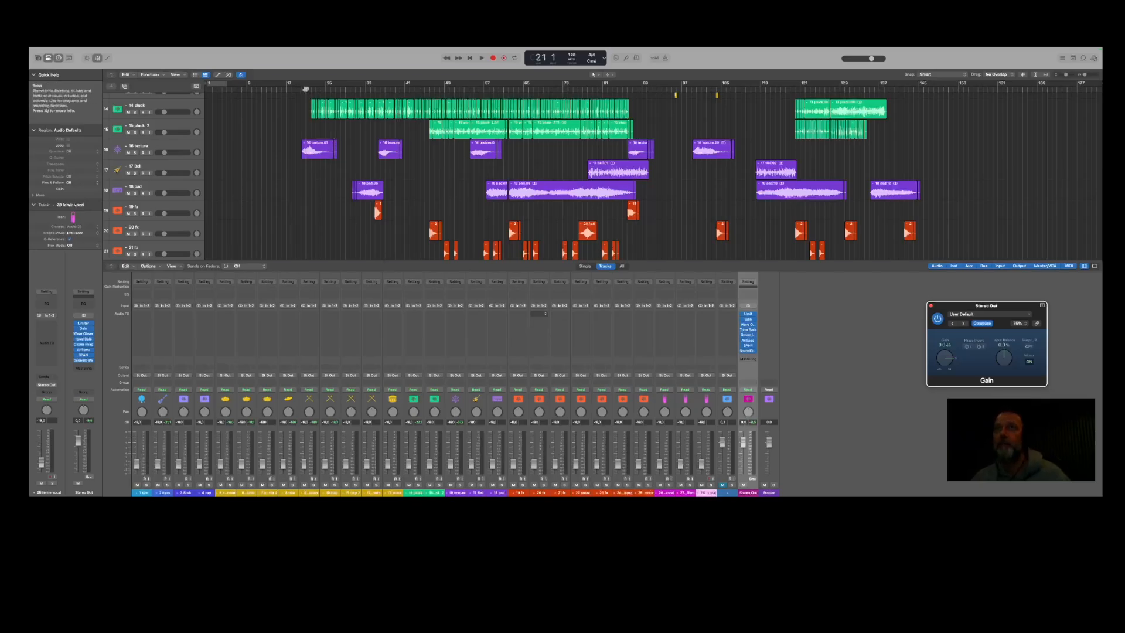
{"action": "key", "text": "space"}
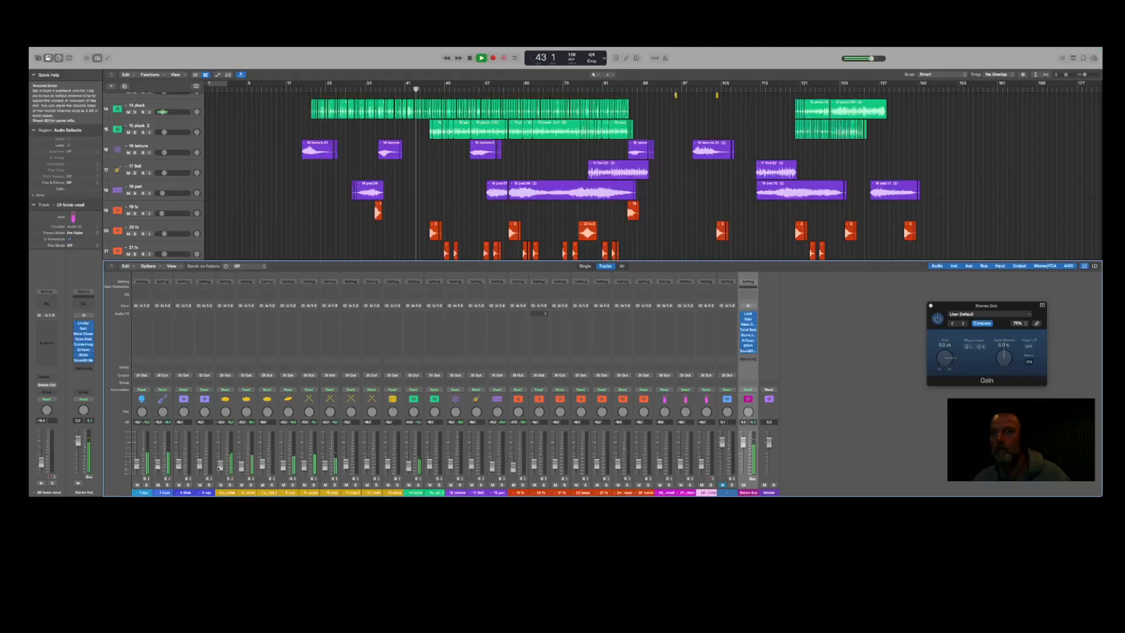
Switch Mono off in the Gain plug-in and open Stereo Out's AnSpec and Limiter with their windows side by side.
{"action": "scroll", "coordinate": [535, 164], "scroll_direction": "up", "scroll_amount": 5}
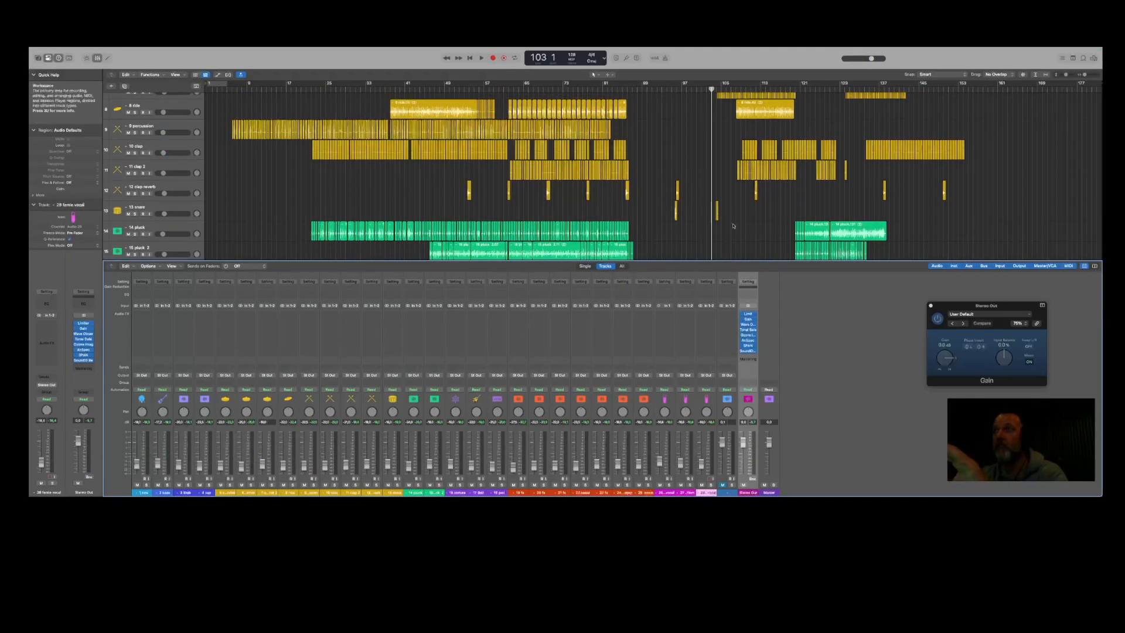
{"action": "left_click", "coordinate": [1029, 362]}
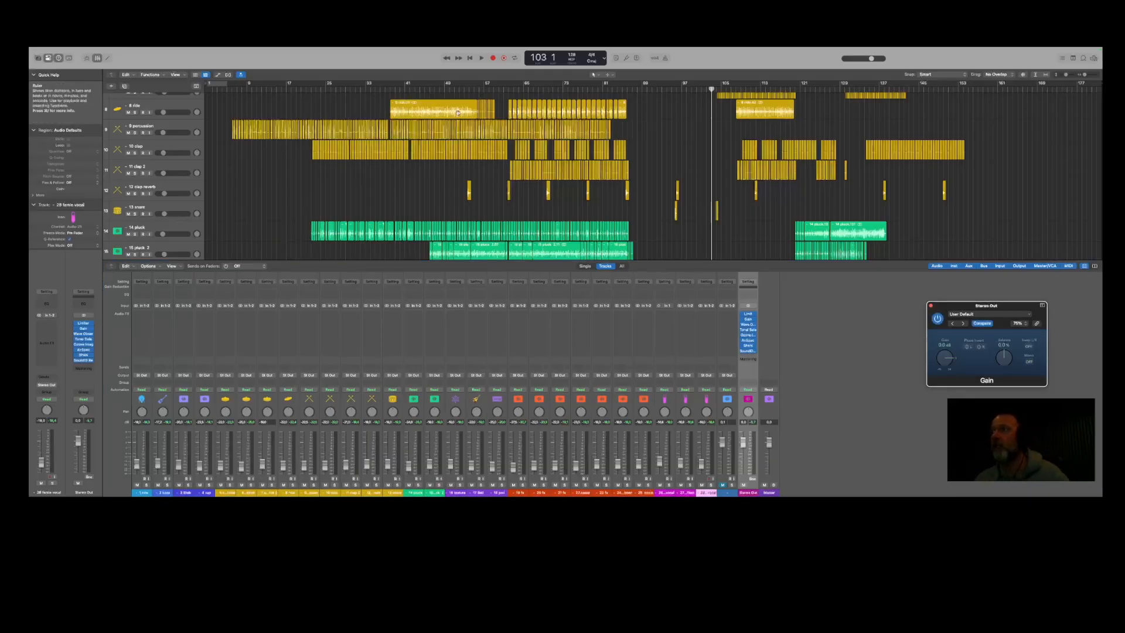
{"action": "left_click", "coordinate": [742, 342]}
{"action": "left_click_drag", "start_coordinate": [569, 90], "coordinate": [293, 100]}
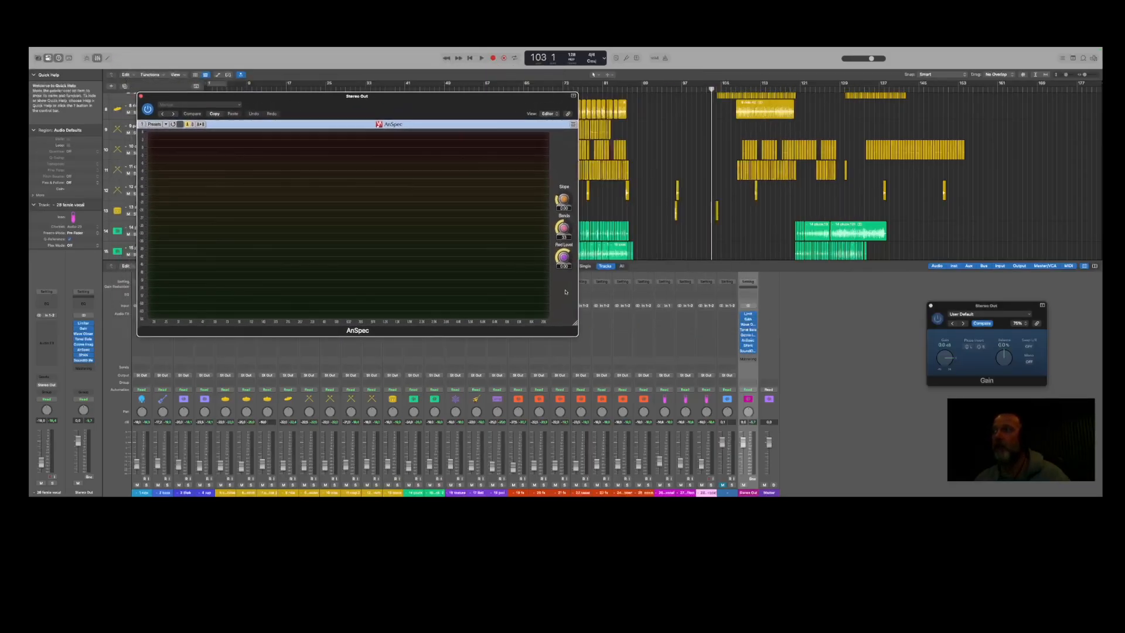
{"action": "left_click", "coordinate": [748, 315]}
{"action": "left_click_drag", "start_coordinate": [330, 214], "coordinate": [834, 174]}
Play the song, raise the Limiter's gain to about +14.3 dB, and close the Limiter and AnSpec windows.
{"action": "key", "text": "space"}
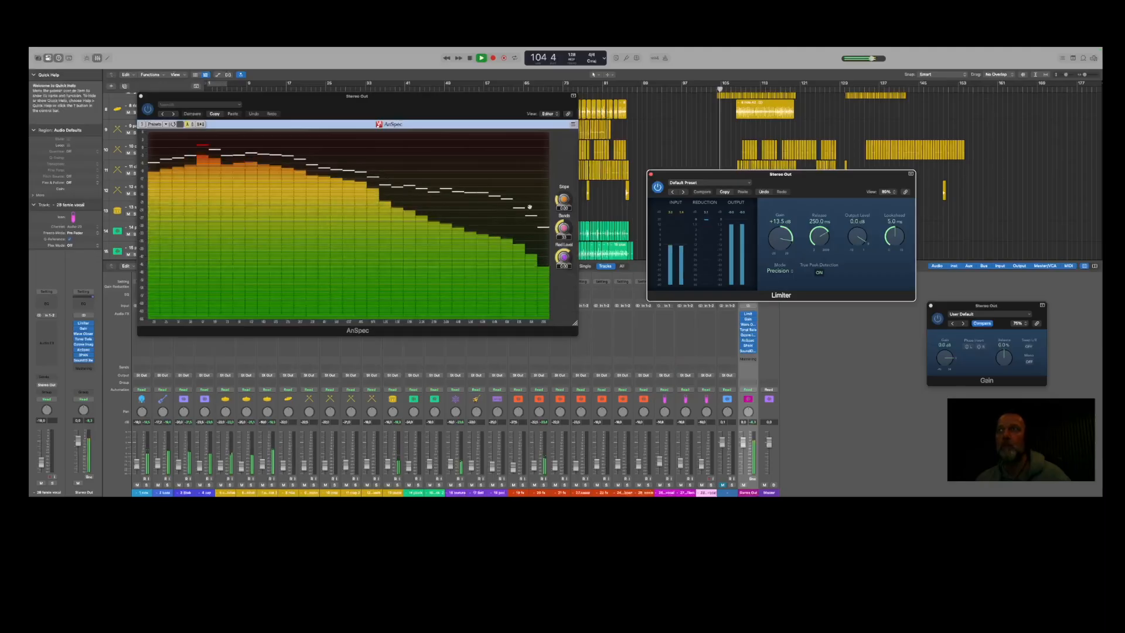
{"action": "scroll", "coordinate": [776, 238], "scroll_direction": "up", "scroll_amount": 3}
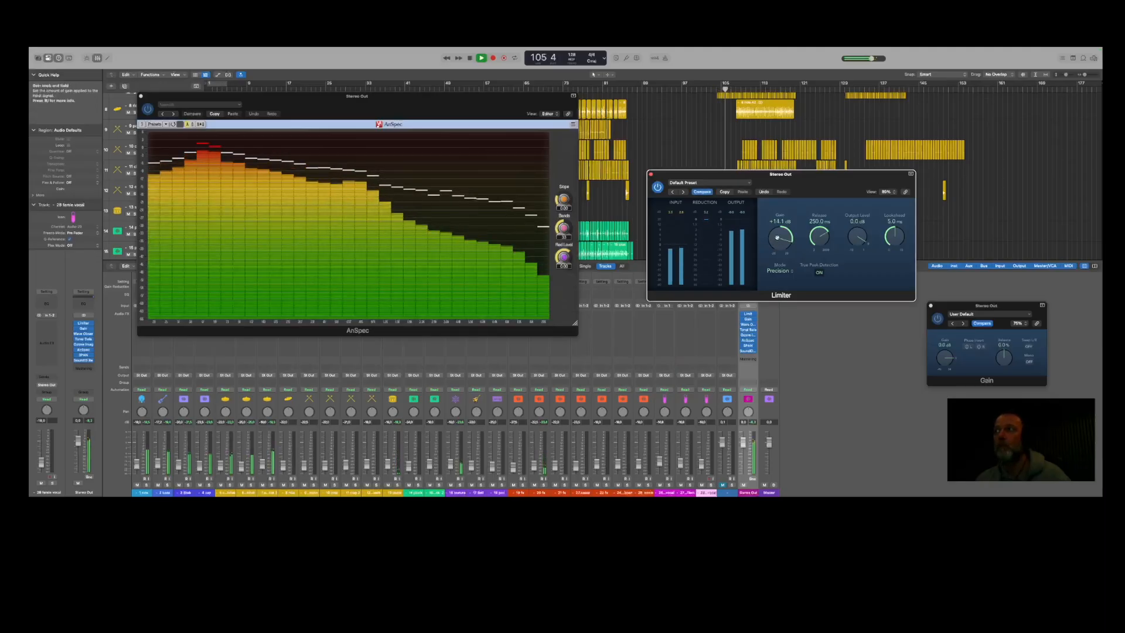
{"action": "scroll", "coordinate": [777, 236], "scroll_direction": "up", "scroll_amount": 2}
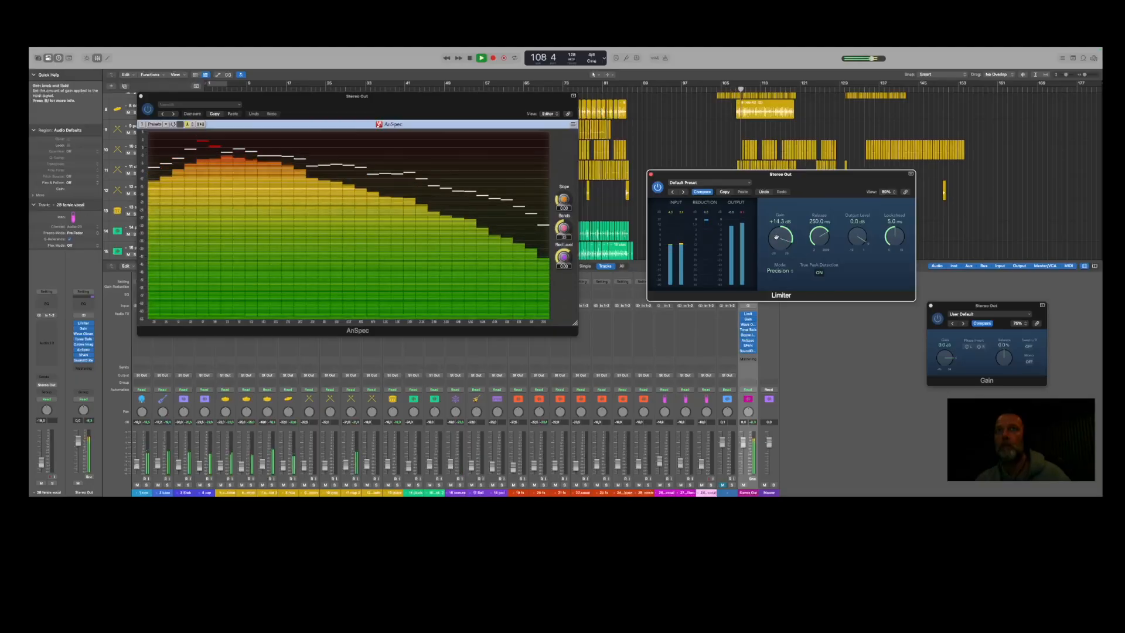
{"action": "left_click", "coordinate": [651, 174]}
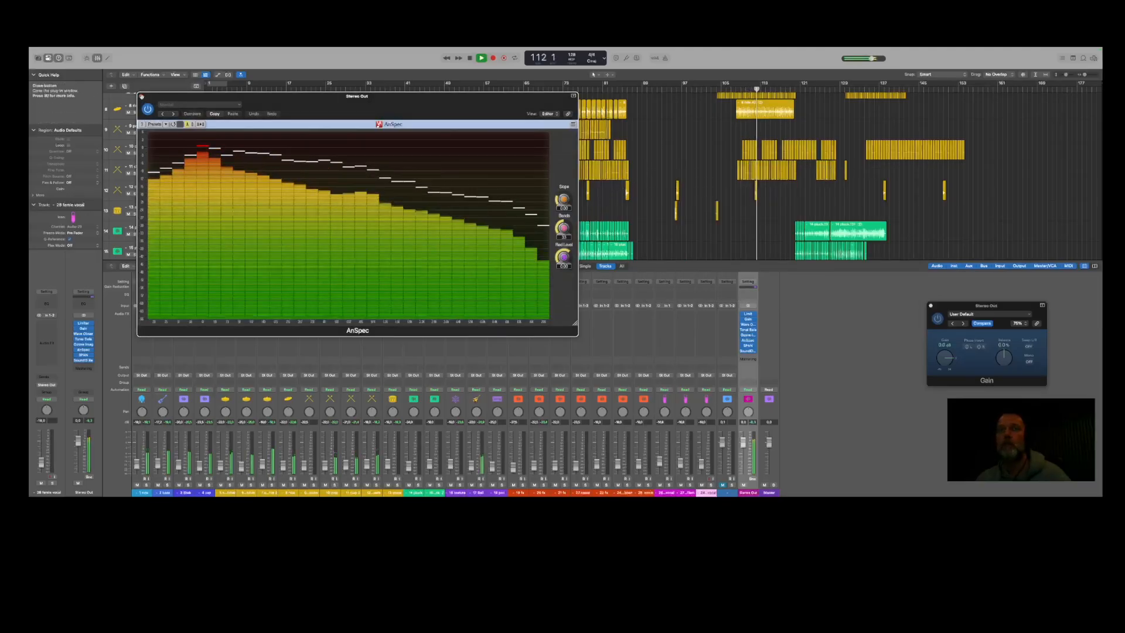
{"action": "left_click", "coordinate": [141, 97]}
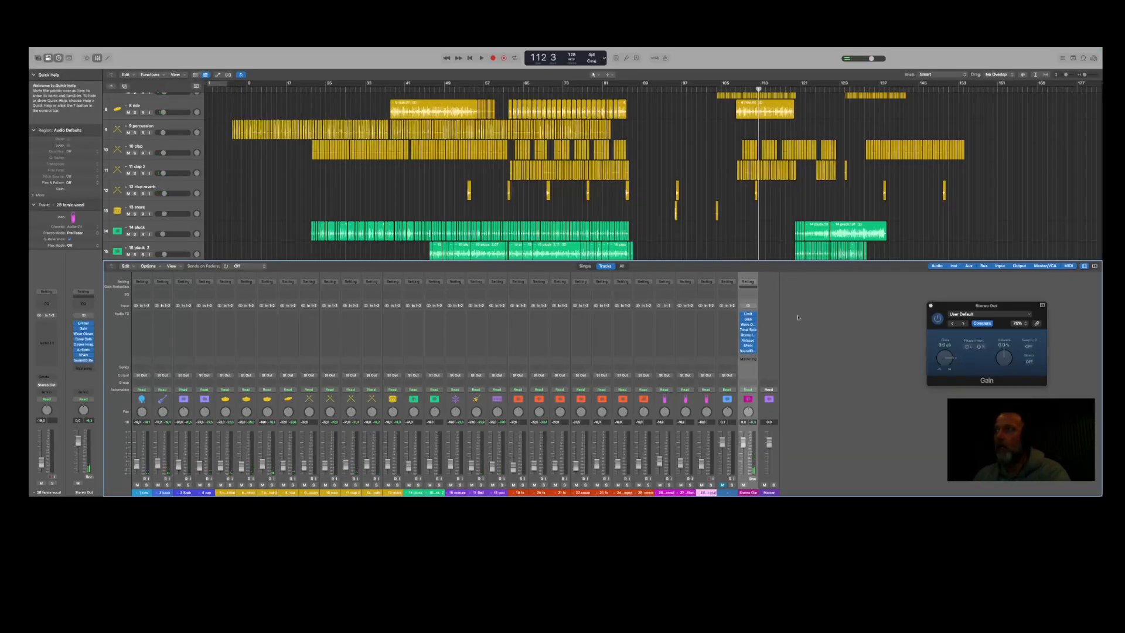
Open SPAN on Stereo Out, place its window above the Gain window, and play the song from bar 21.
{"action": "left_click", "coordinate": [748, 345]}
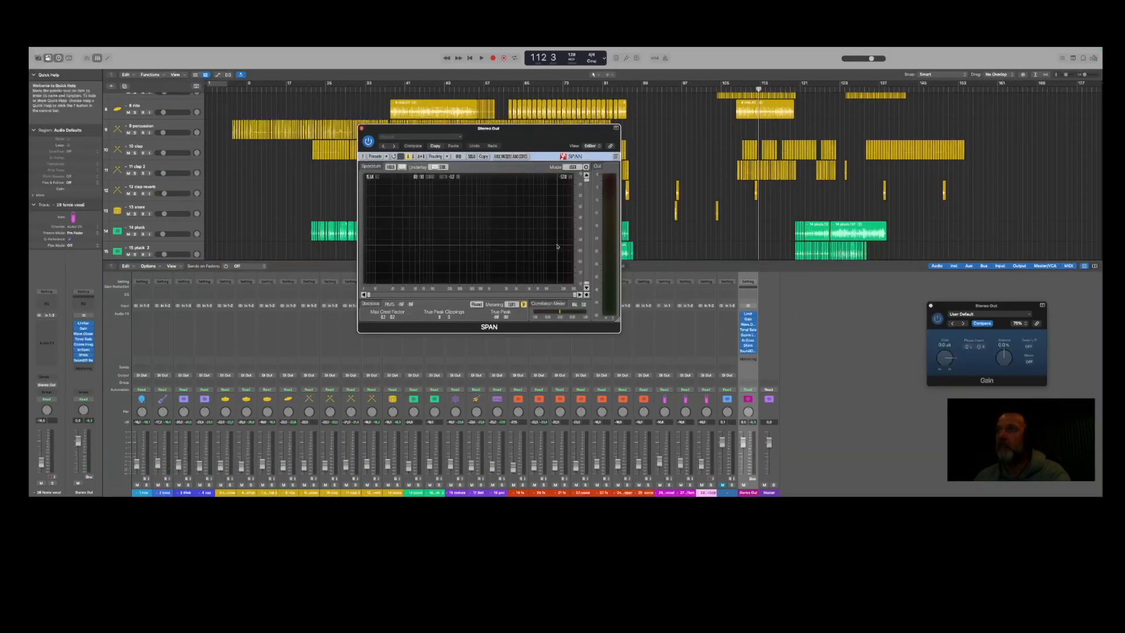
{"action": "left_click_drag", "start_coordinate": [483, 139], "coordinate": [945, 80]}
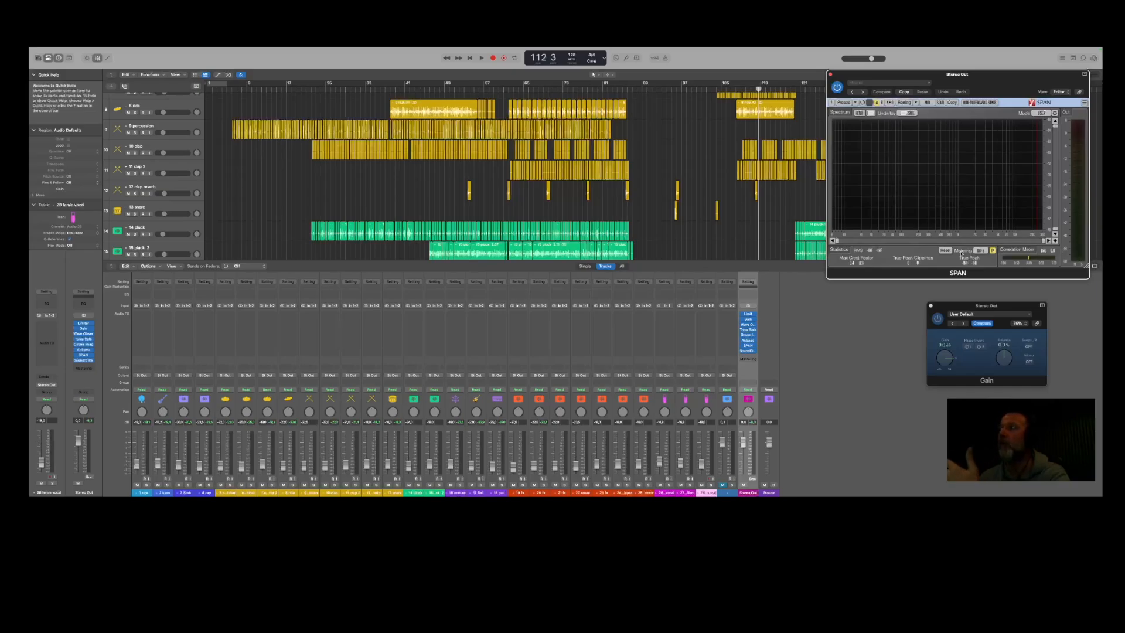
{"action": "left_click", "coordinate": [306, 88]}
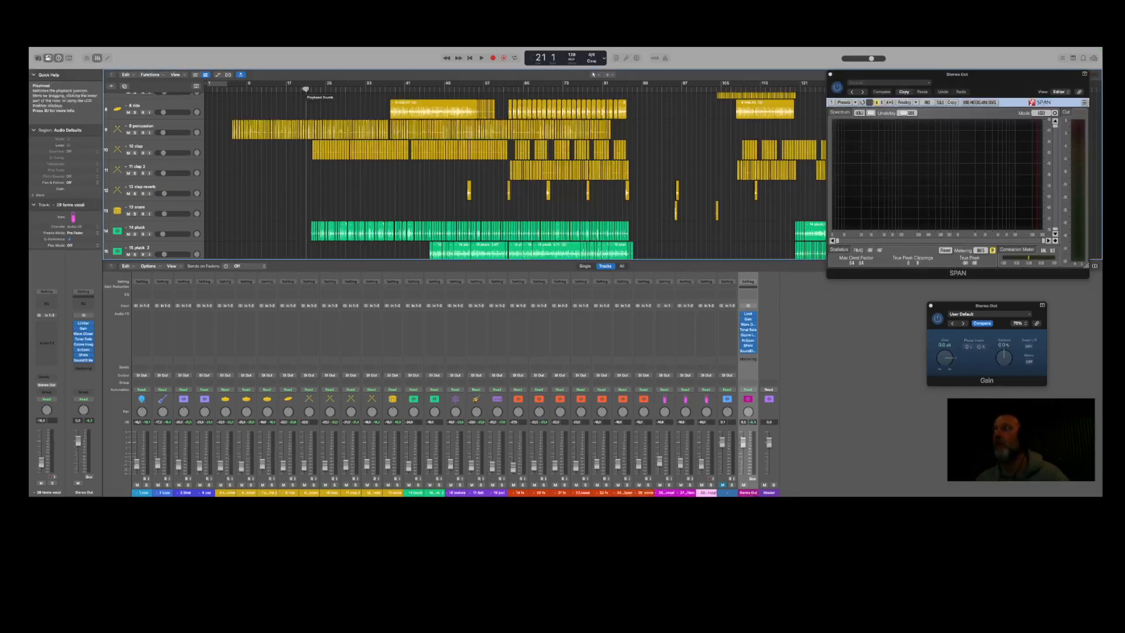
{"action": "key", "text": "space"}
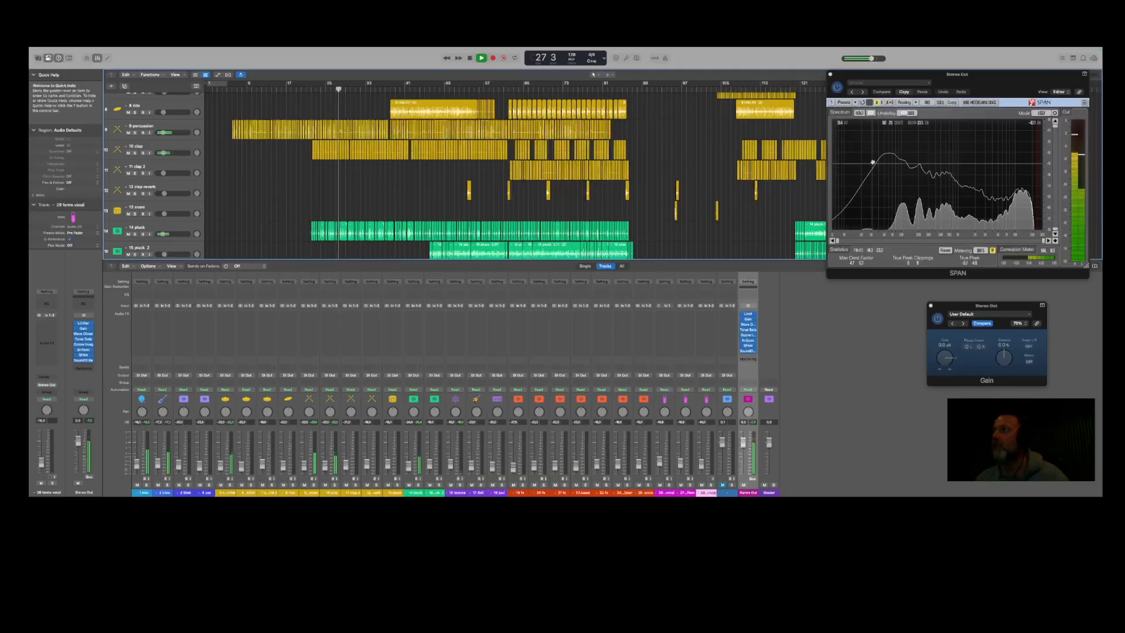
Compare the mix in mono and stereo during playback by turning Gain's Mono on and off, and stop playback.
{"action": "left_click", "coordinate": [1030, 361]}
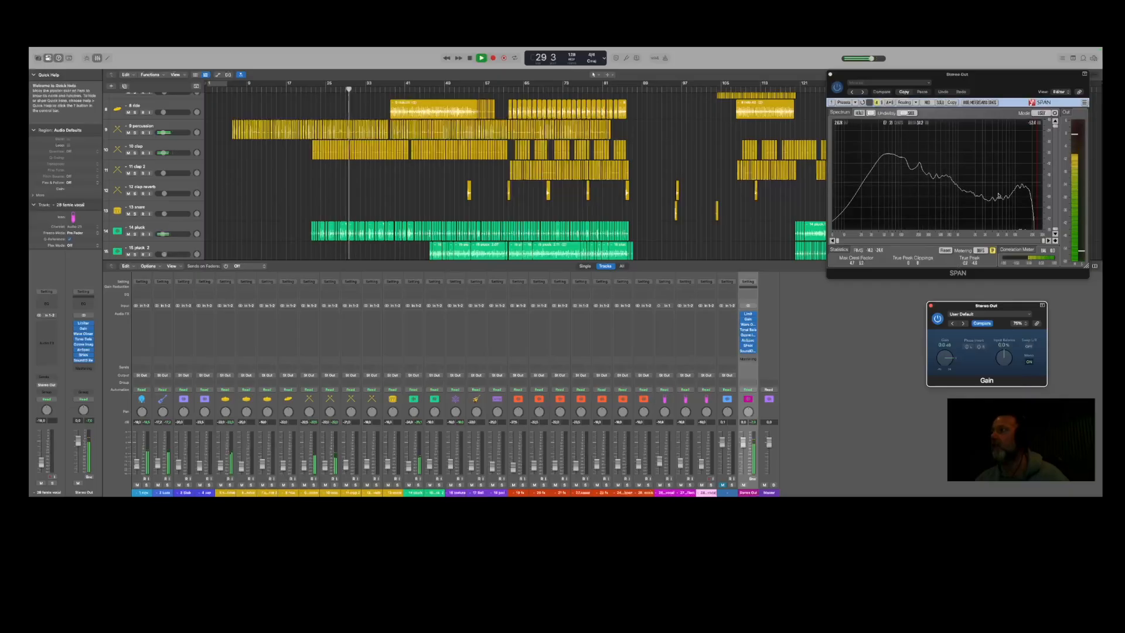
{"action": "left_click", "coordinate": [1029, 362]}
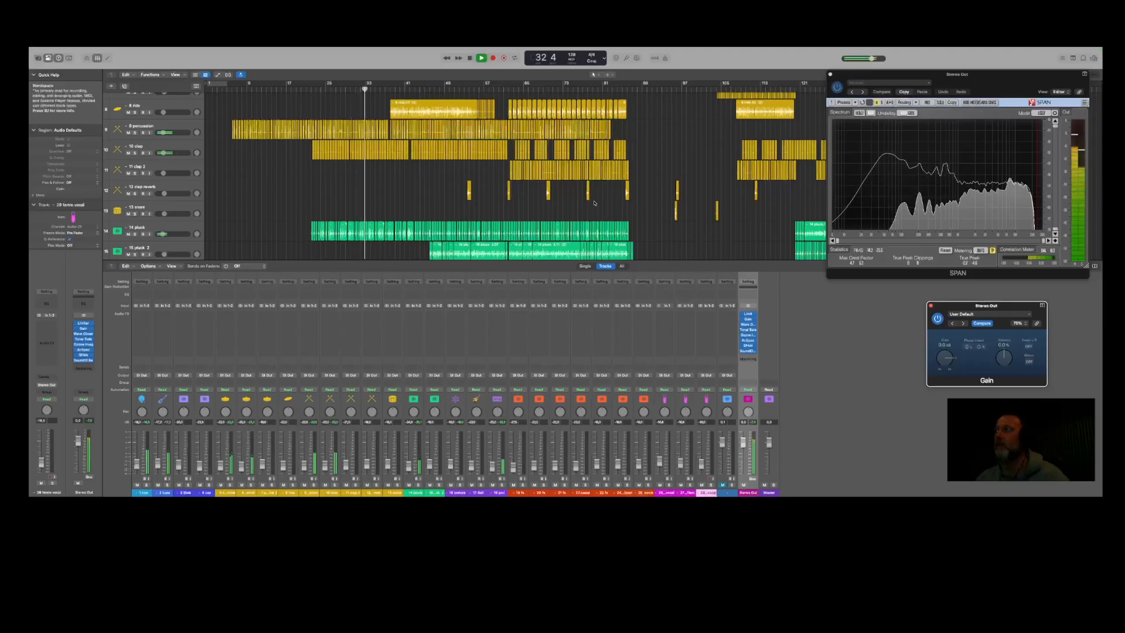
{"action": "key", "text": "space"}
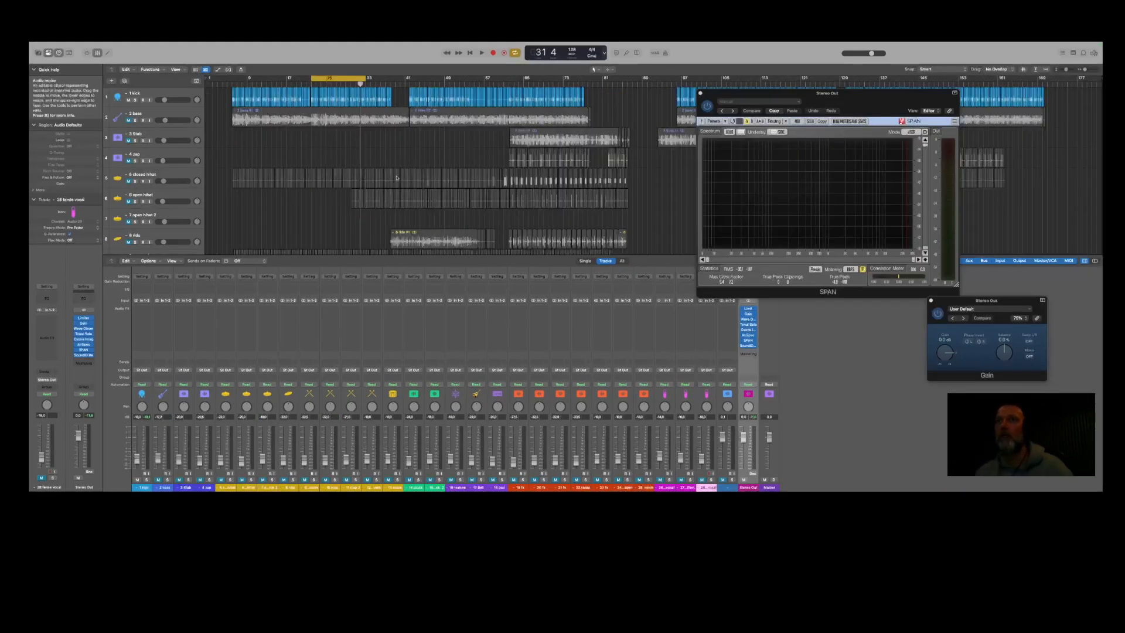
Save the project in the song's folder beside the stems, under a name starting with "Silence is just another frequen".
{"action": "left_click", "coordinate": [74, 45]}
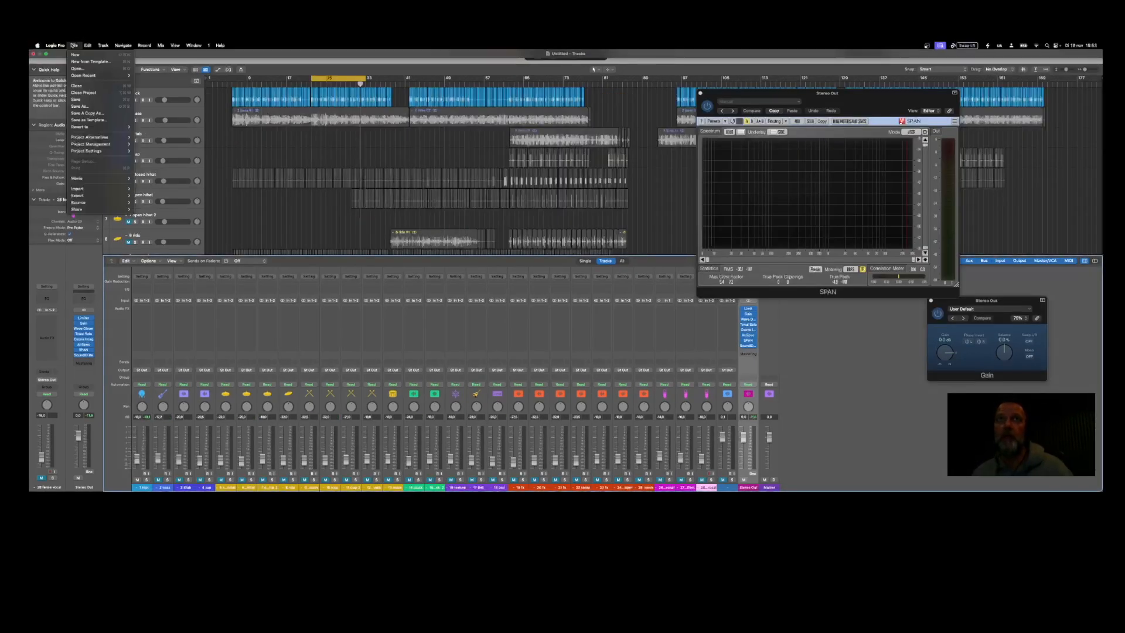
{"action": "left_click", "coordinate": [87, 114]}
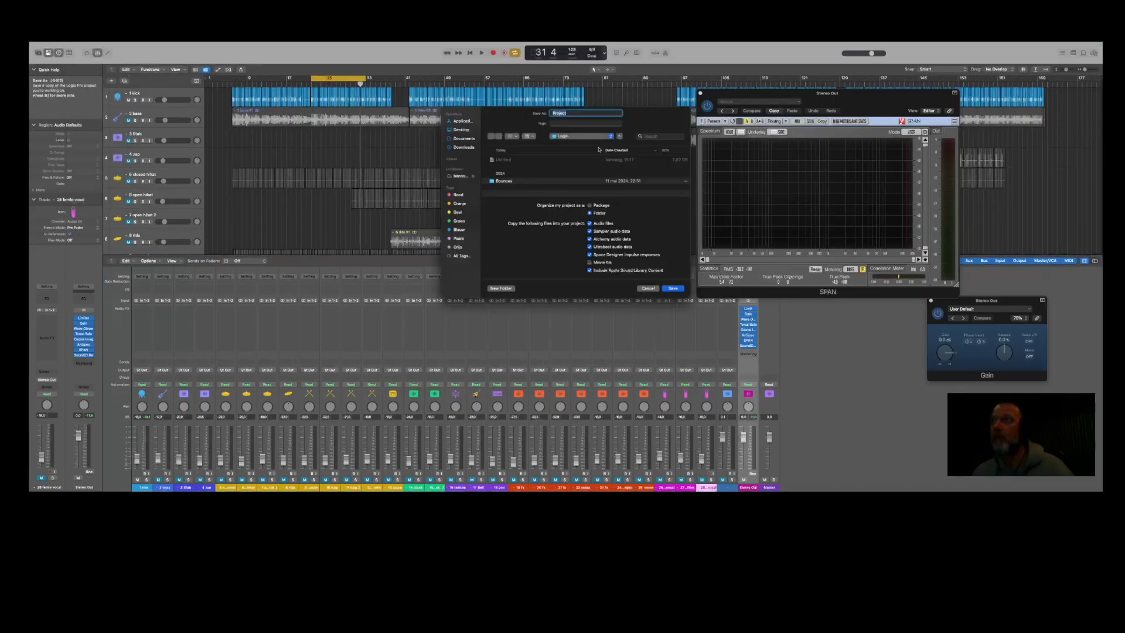
{"action": "left_click", "coordinate": [584, 137]}
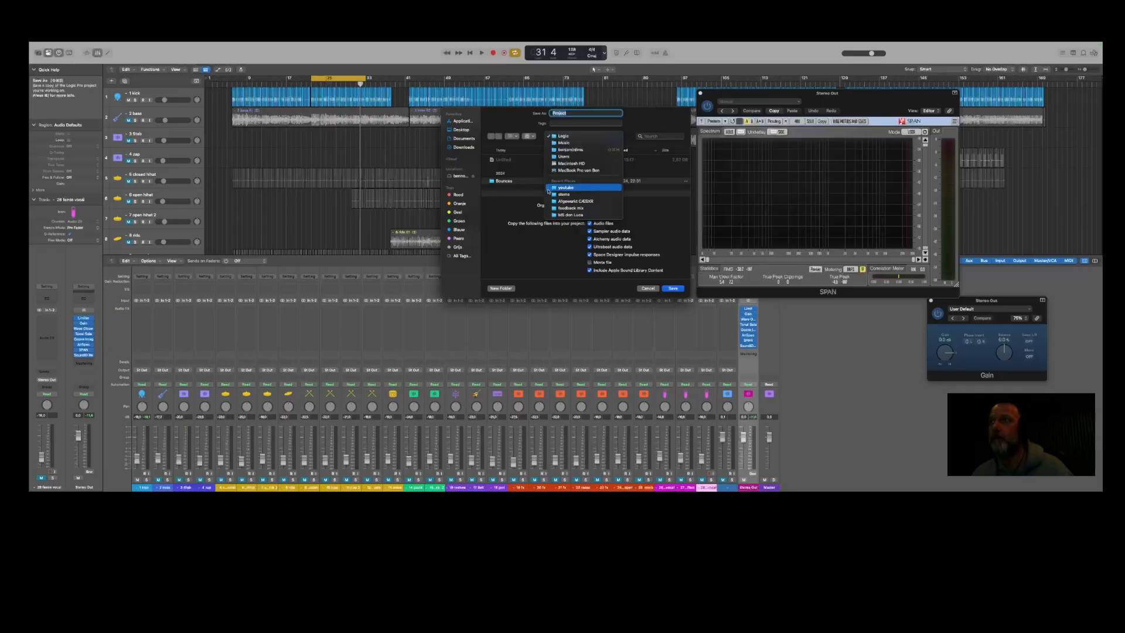
{"action": "left_click", "coordinate": [585, 188]}
{"action": "type", "text": "Silence is just another frequen"}
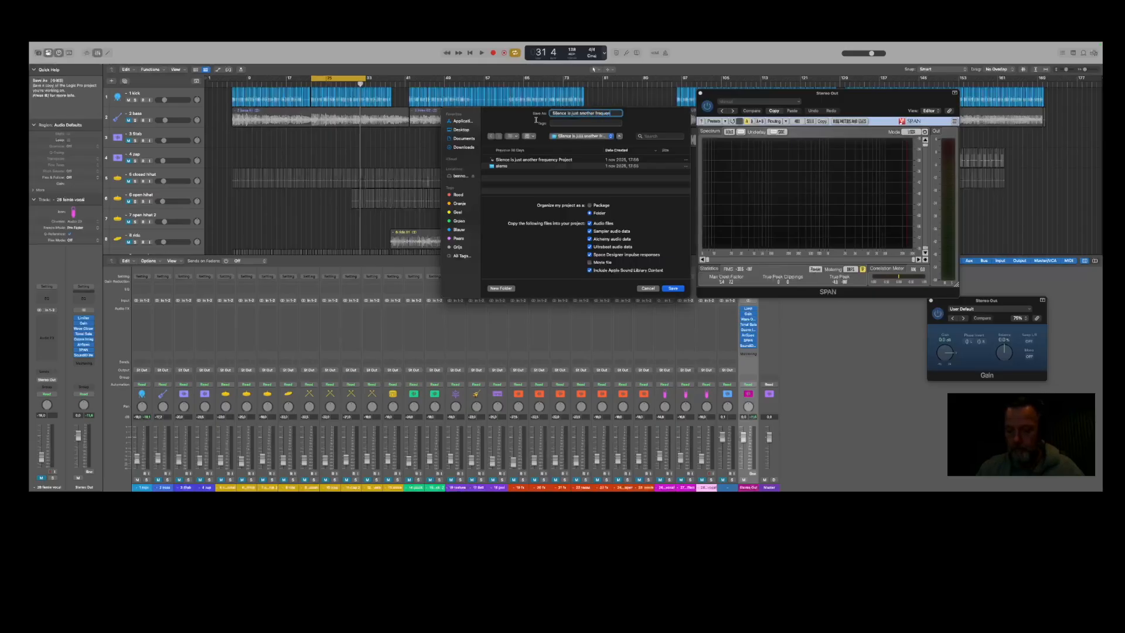
{"action": "type", "text": "ix"}
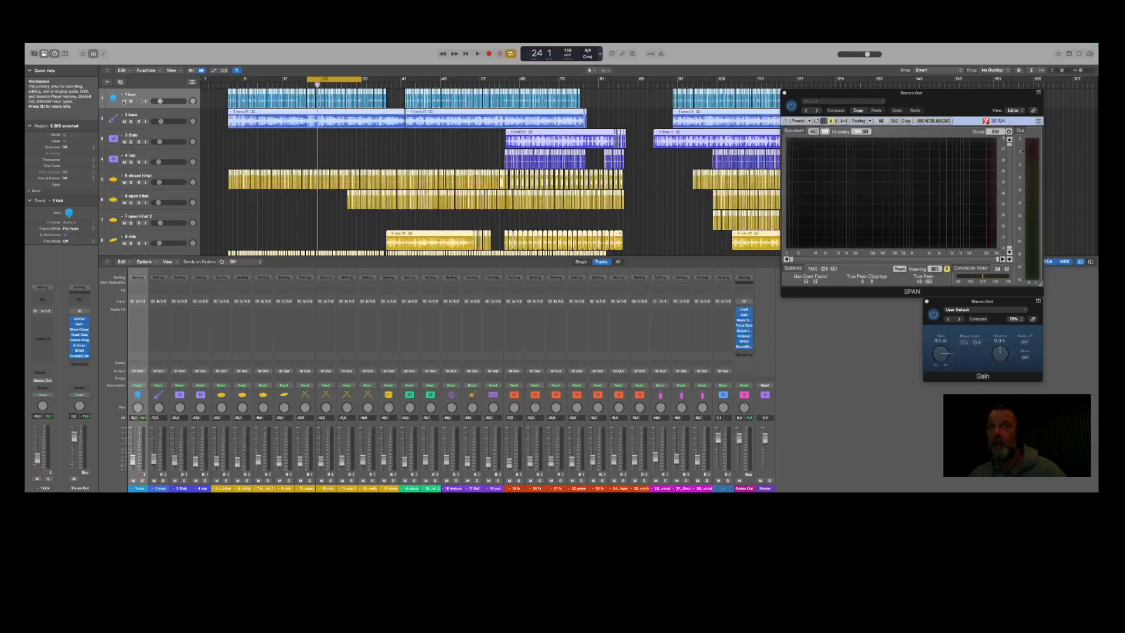
Mute all tracks, unmute only the kick, and play it briefly on its own.
{"action": "left_click", "coordinate": [124, 102], "text": "super"}
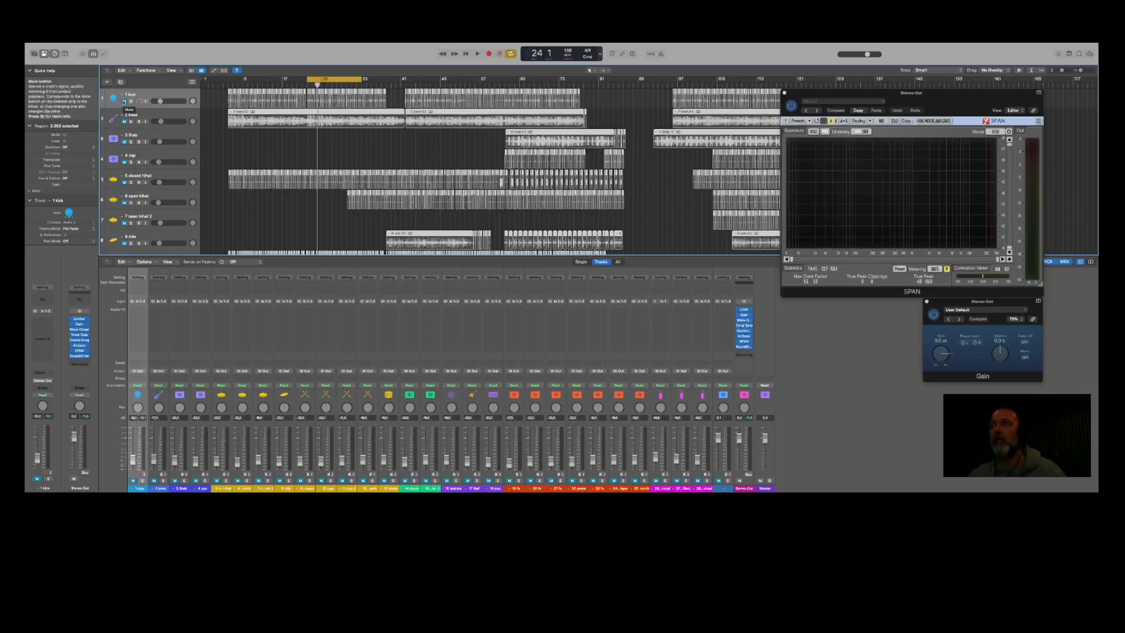
{"action": "scroll", "coordinate": [124, 102], "scroll_direction": "down", "scroll_amount": 1}
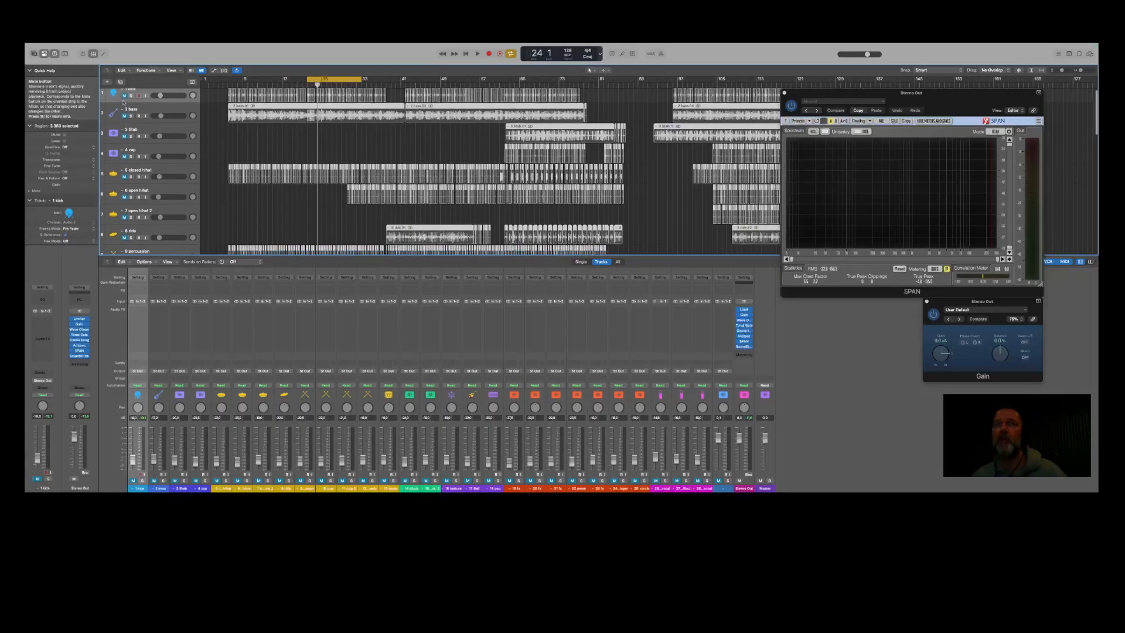
{"action": "left_click", "coordinate": [124, 100]}
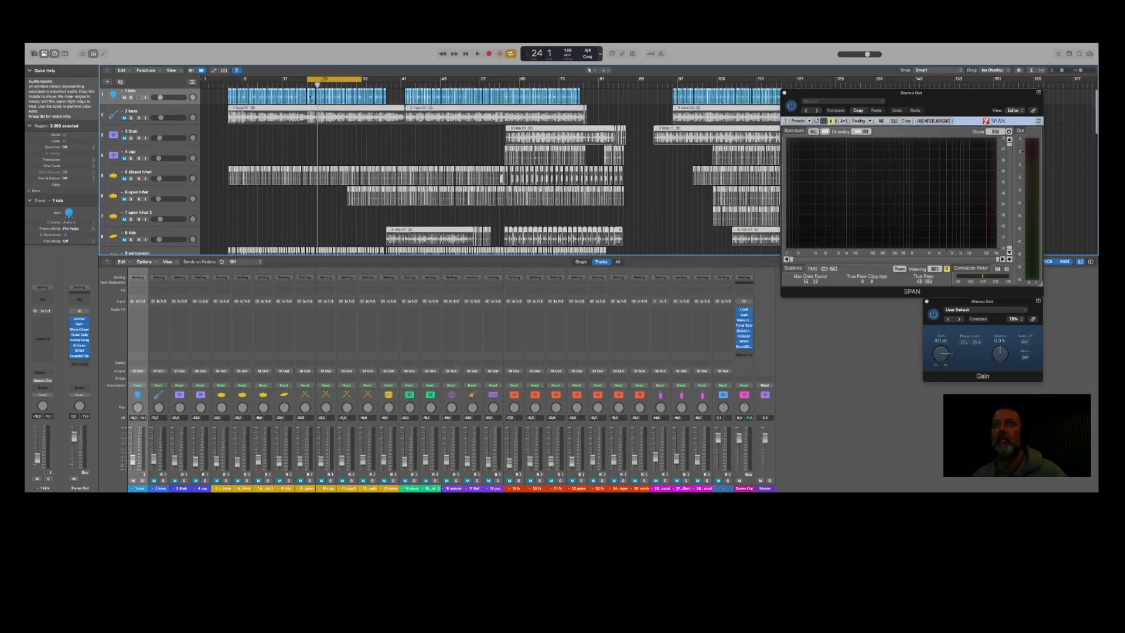
{"action": "key", "text": "space"}
{"action": "key", "text": "space"}
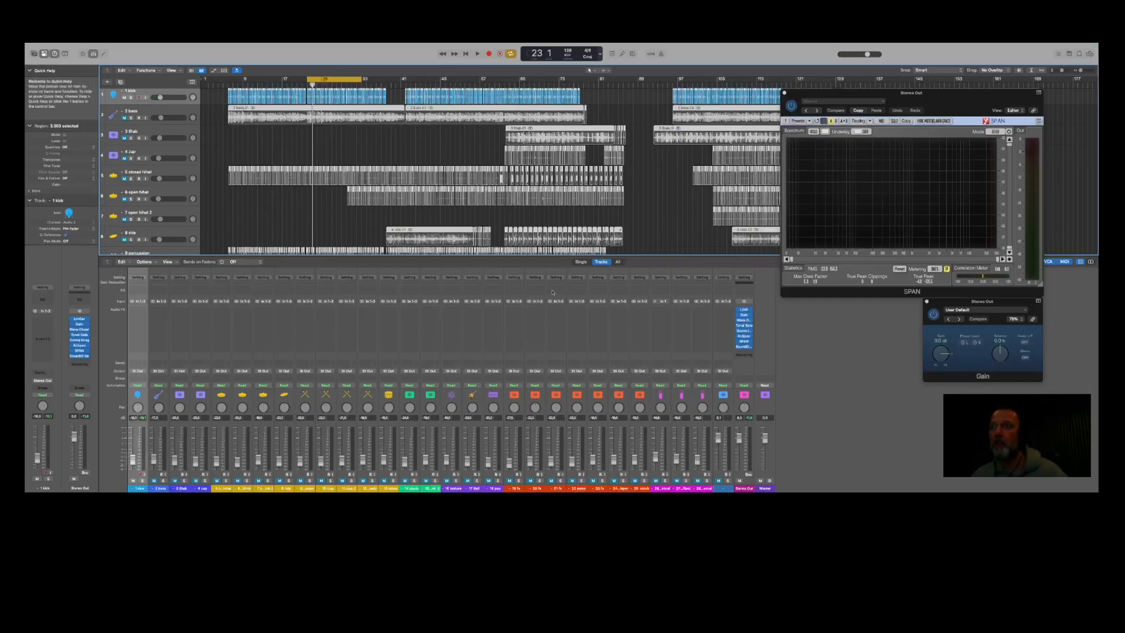
Insert IQ-EQ as the first effect on all channels from the kick through track 25, close its window, and deselect the group.
{"action": "left_click", "coordinate": [643, 273]}
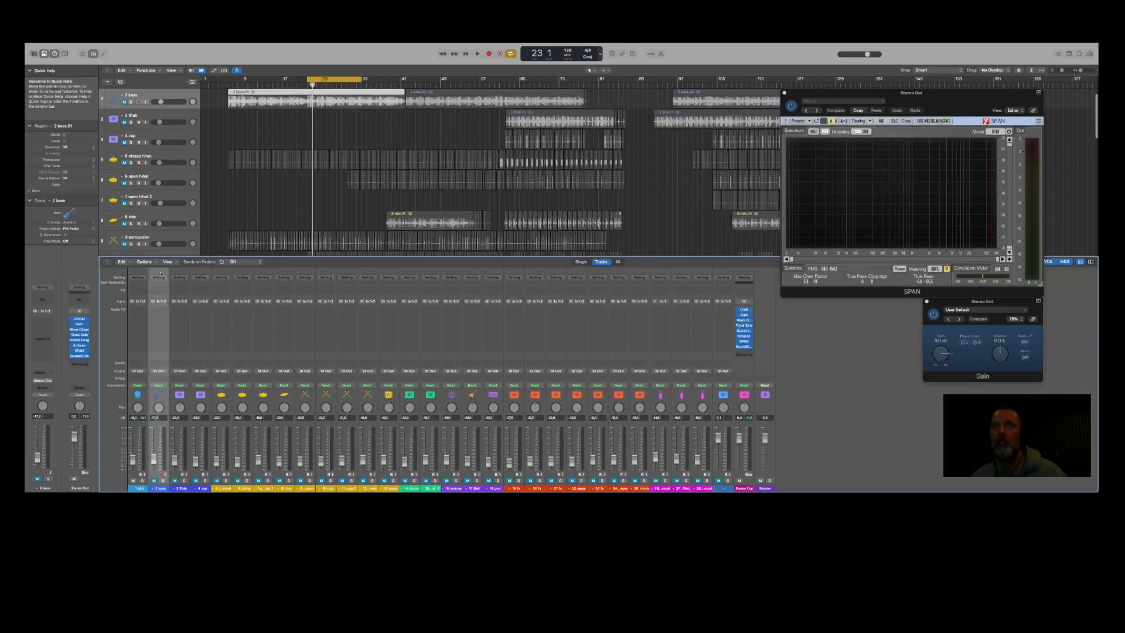
{"action": "left_click", "coordinate": [141, 274]}
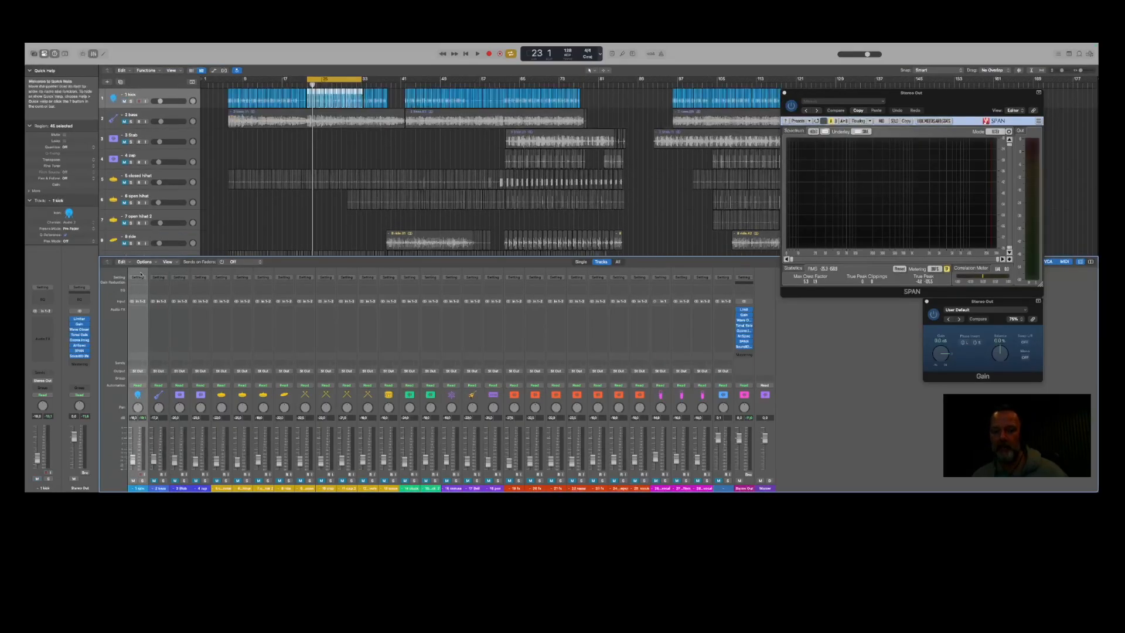
{"action": "left_click", "coordinate": [643, 273], "text": "shift"}
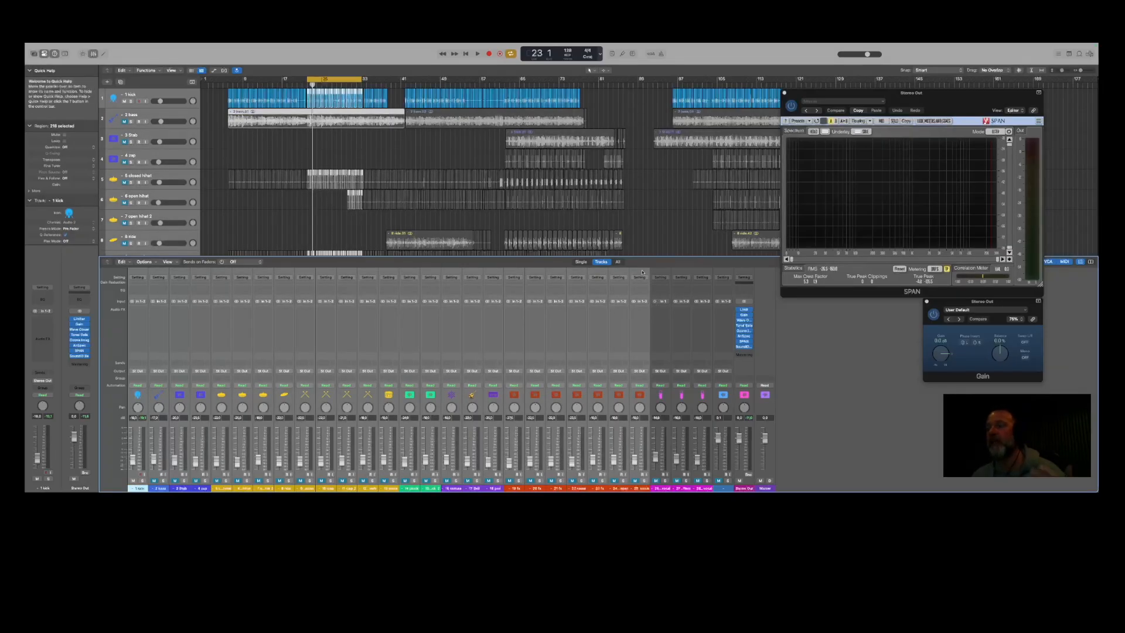
{"action": "left_click", "coordinate": [137, 310]}
{"action": "mouse_move", "coordinate": [186, 454]}
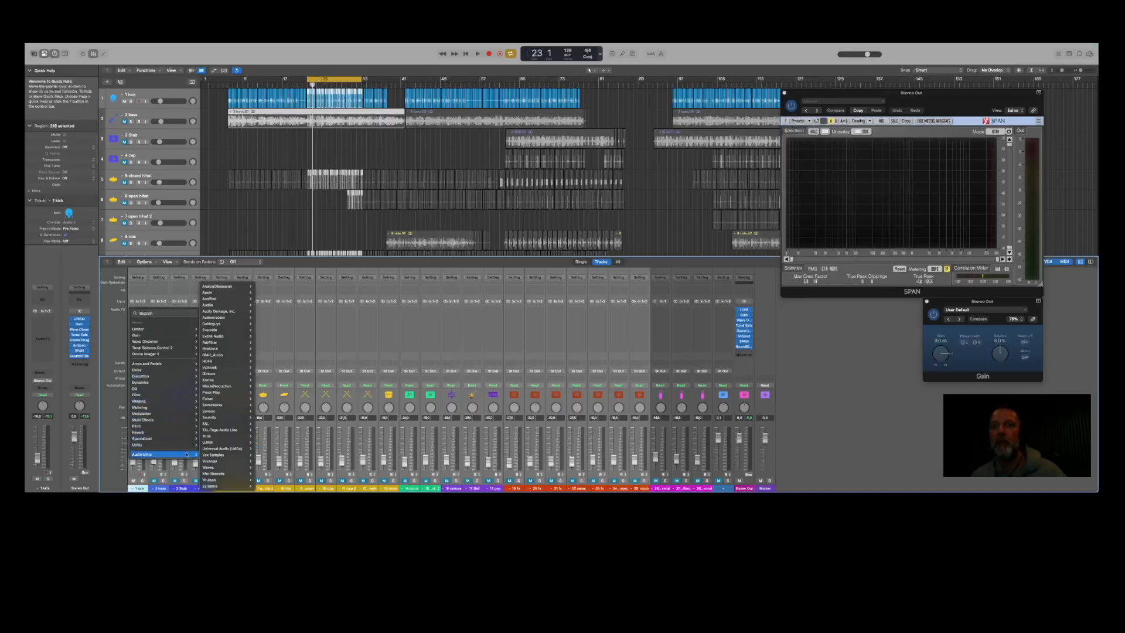
{"action": "mouse_move", "coordinate": [229, 361]}
{"action": "left_click", "coordinate": [267, 361]}
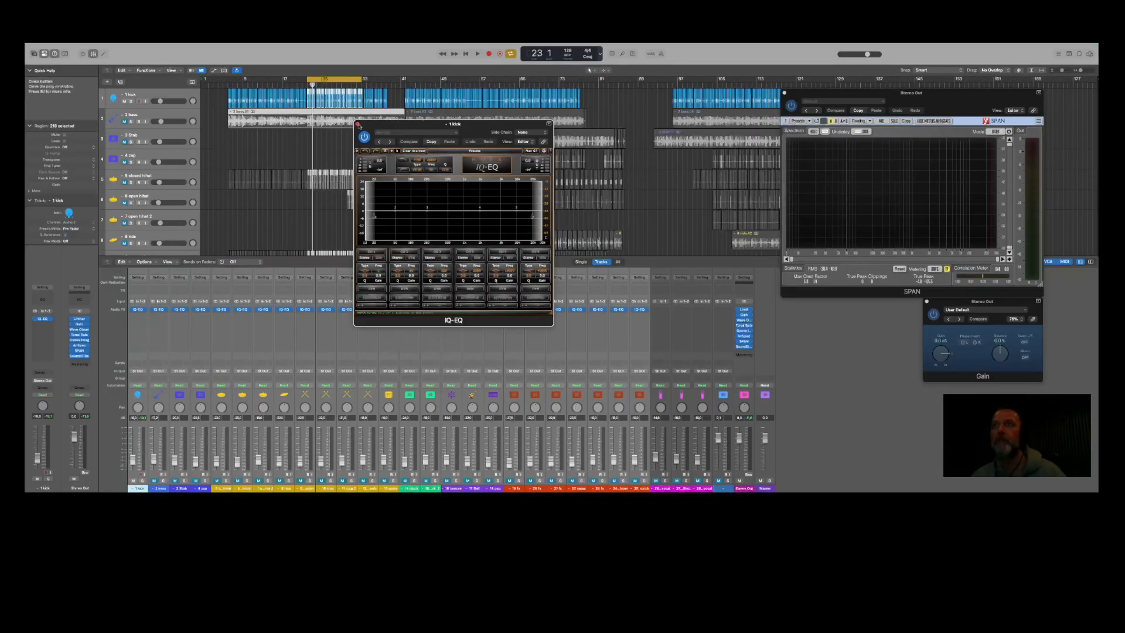
{"action": "key", "text": "super+w"}
{"action": "left_click", "coordinate": [661, 277]}
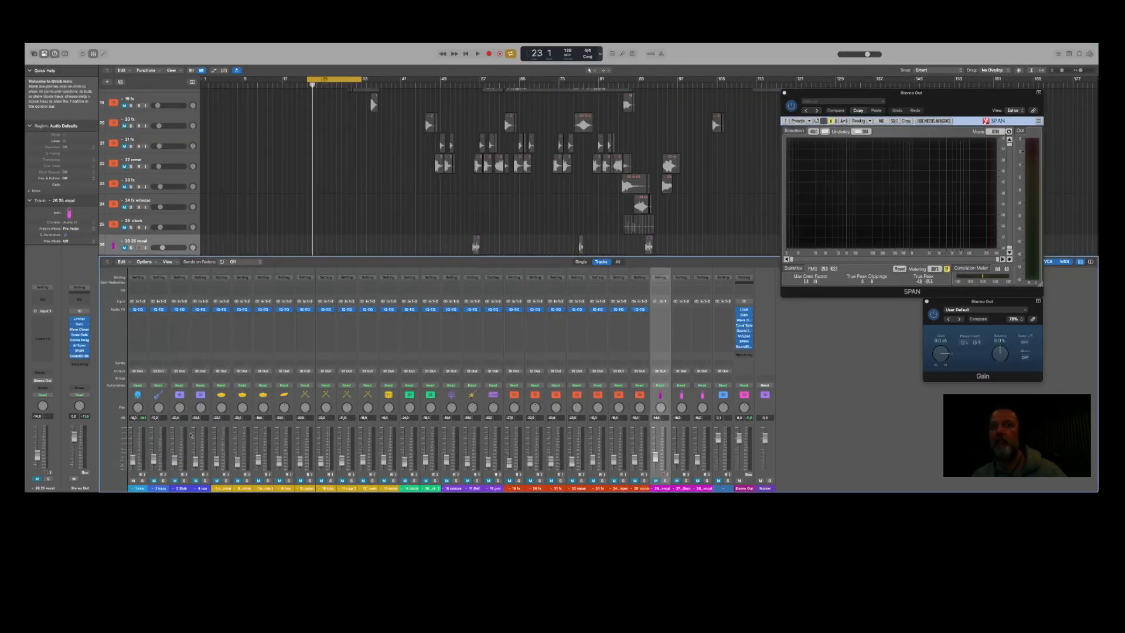
Open the kick channel's IQ-EQ during playback, stop, and arrange the EQ and SPAN windows side by side.
{"action": "key", "text": "space"}
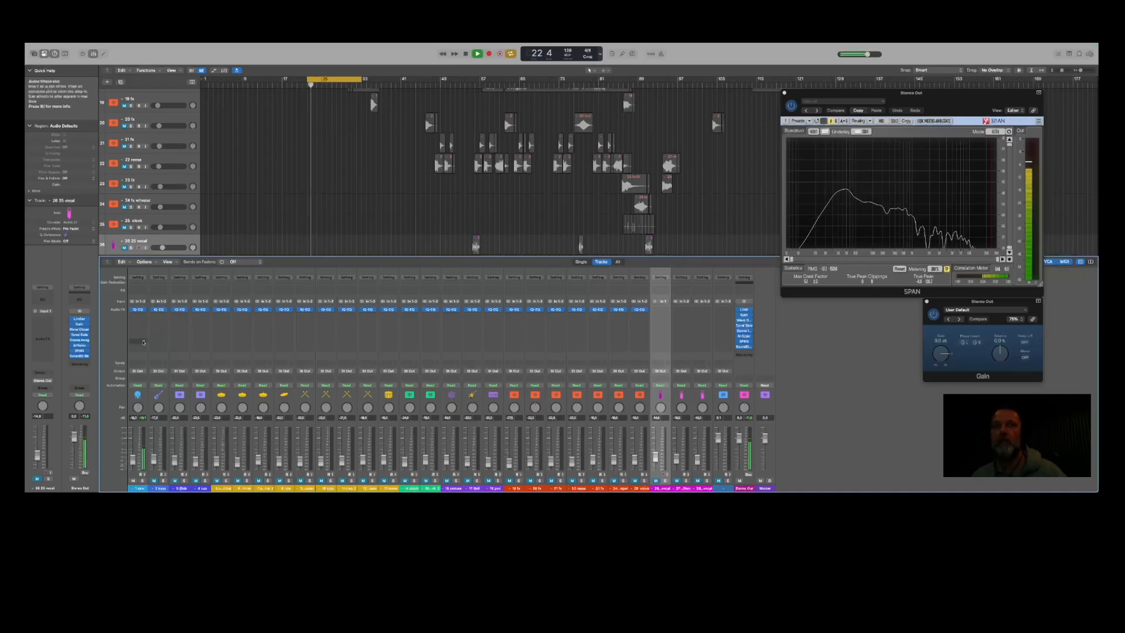
{"action": "left_click", "coordinate": [138, 309]}
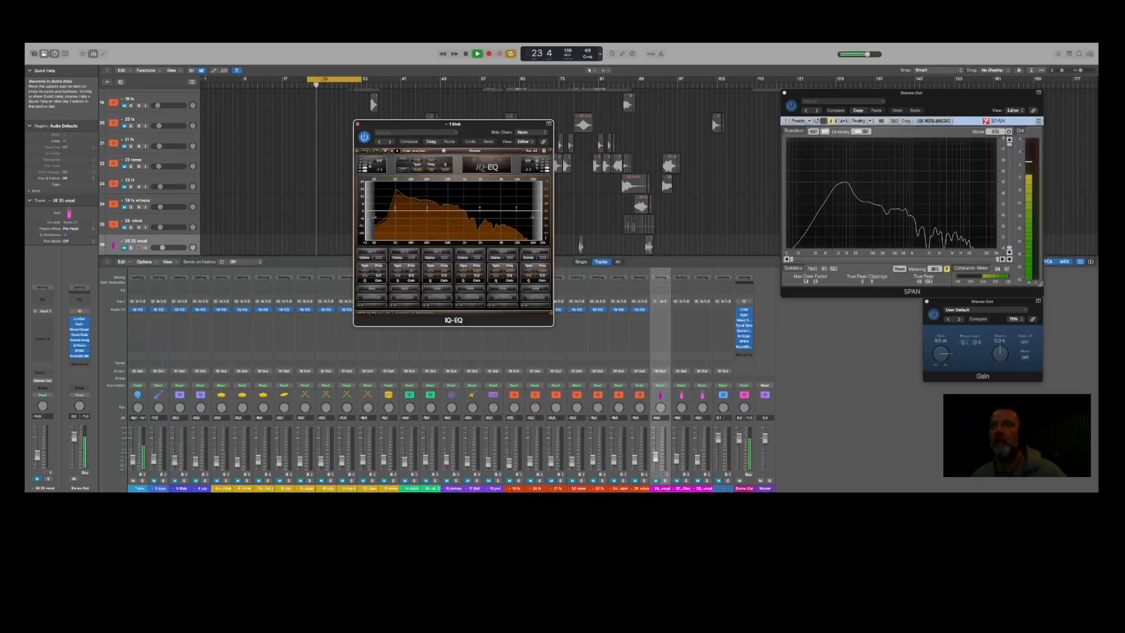
{"action": "left_click_drag", "start_coordinate": [446, 123], "coordinate": [575, 129]}
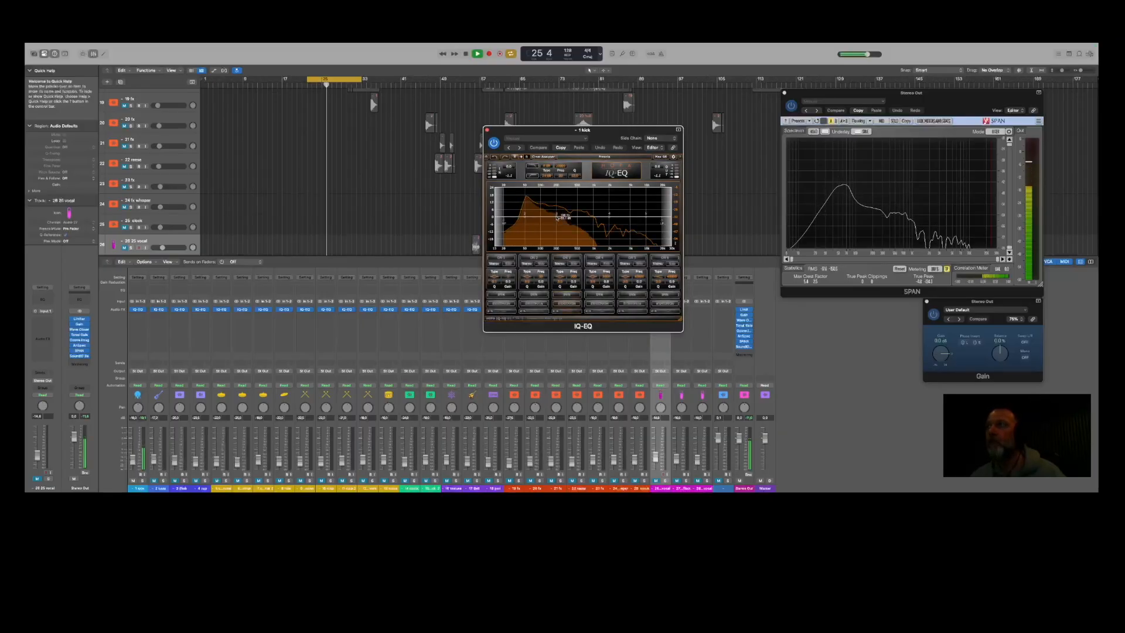
{"action": "key", "text": "space"}
{"action": "left_click_drag", "start_coordinate": [906, 96], "coordinate": [824, 100]}
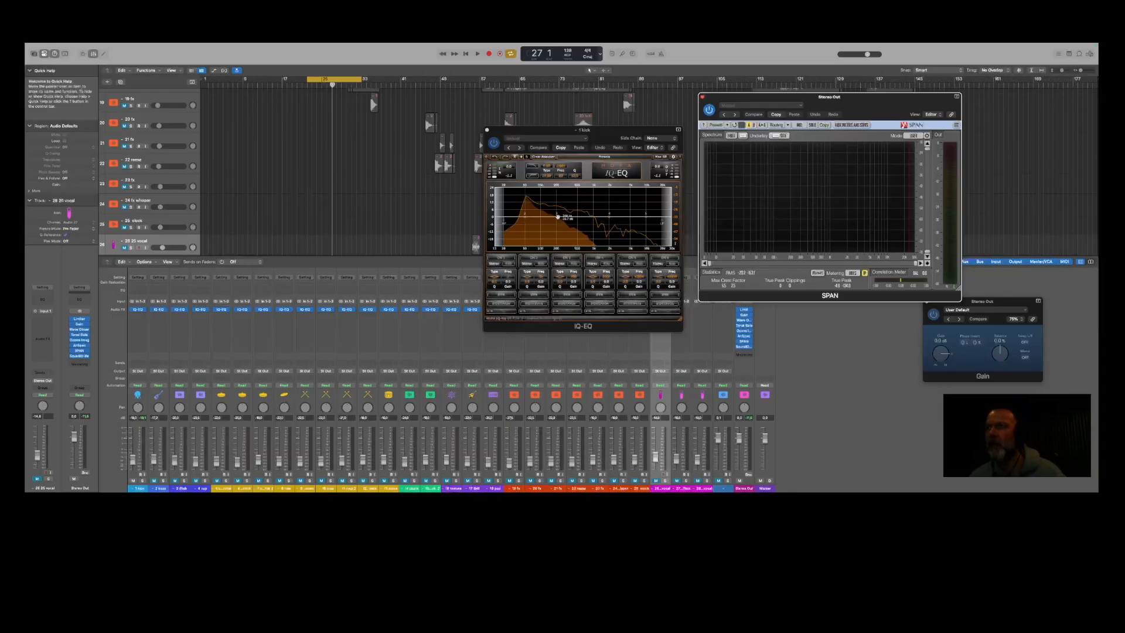
Make gentle cuts on the kick with IQ-EQ's third and fourth bands while auditioning the sound.
{"action": "left_click", "coordinate": [557, 217]}
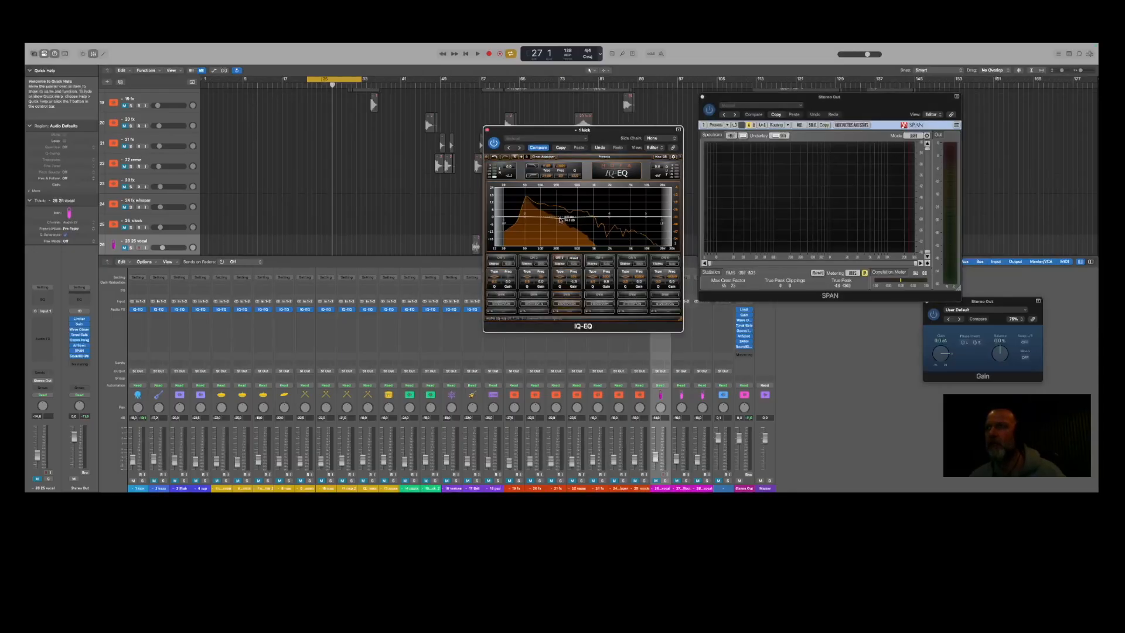
{"action": "key", "text": "space"}
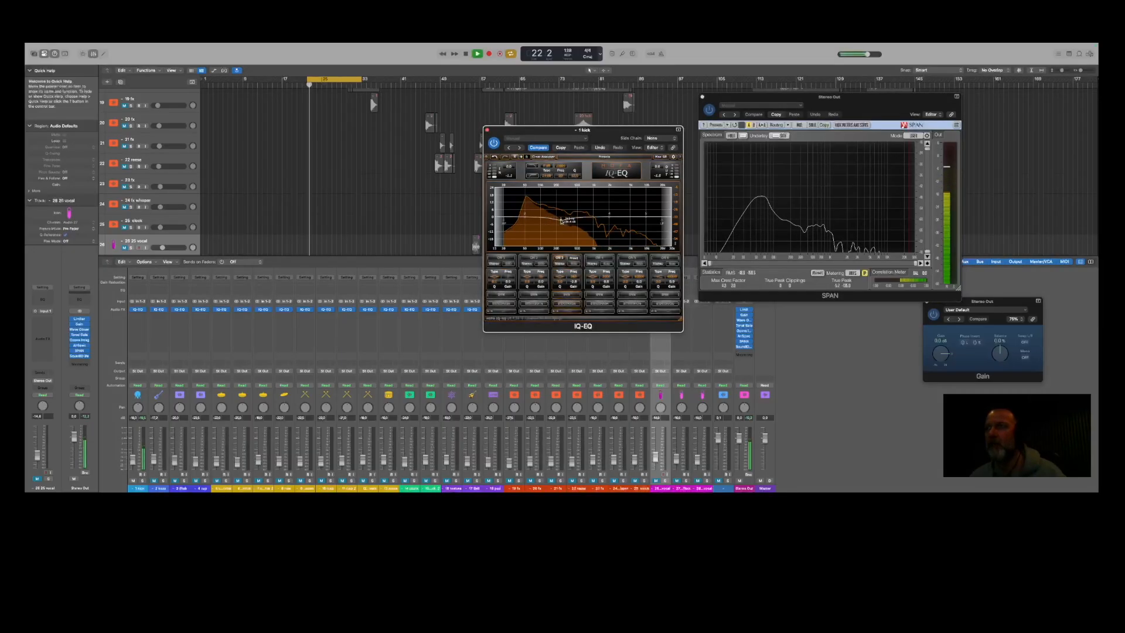
{"action": "left_click_drag", "start_coordinate": [561, 223], "coordinate": [559, 221]}
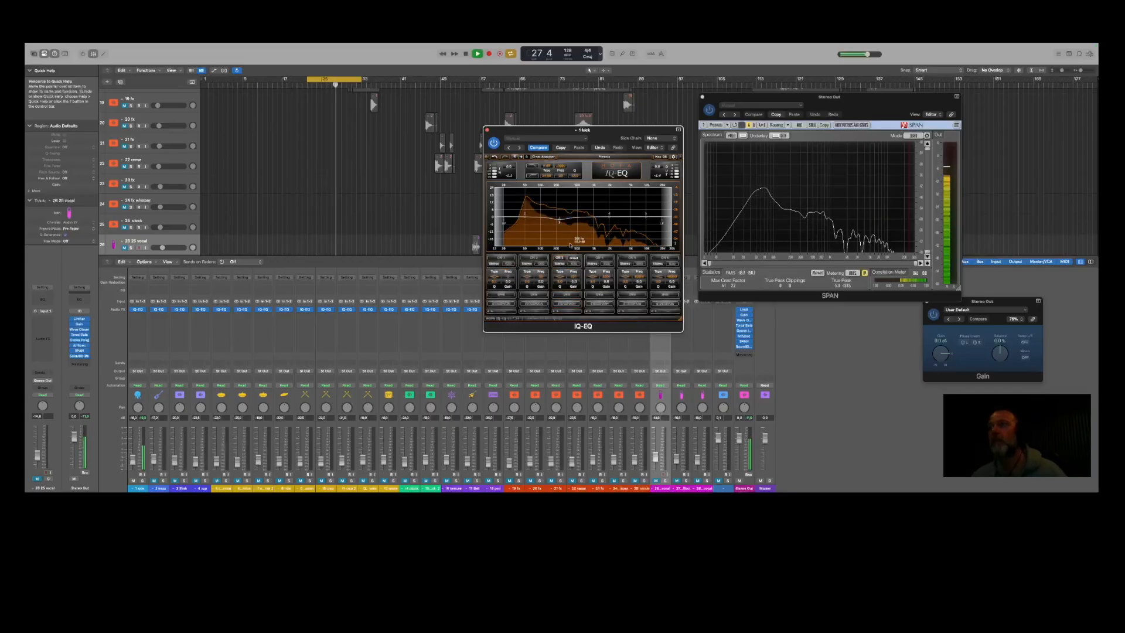
{"action": "key", "text": "space"}
{"action": "left_click_drag", "start_coordinate": [610, 216], "coordinate": [587, 221]}
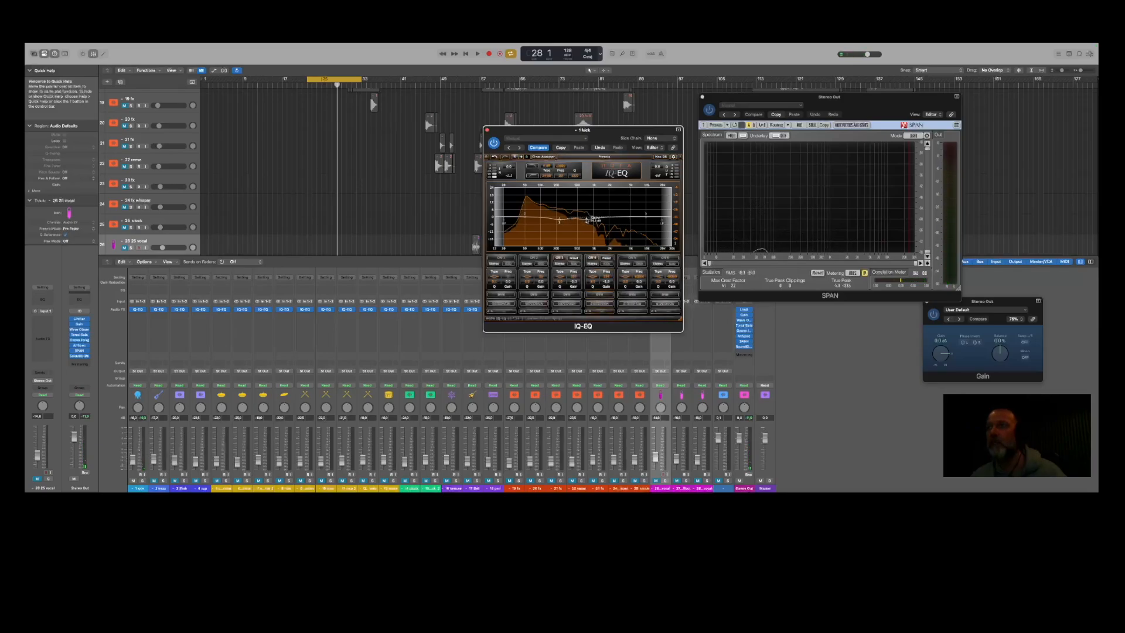
Compare the kick with IQ-EQ bypassed and active during playback, leave it active, and close its window.
{"action": "key", "text": "space"}
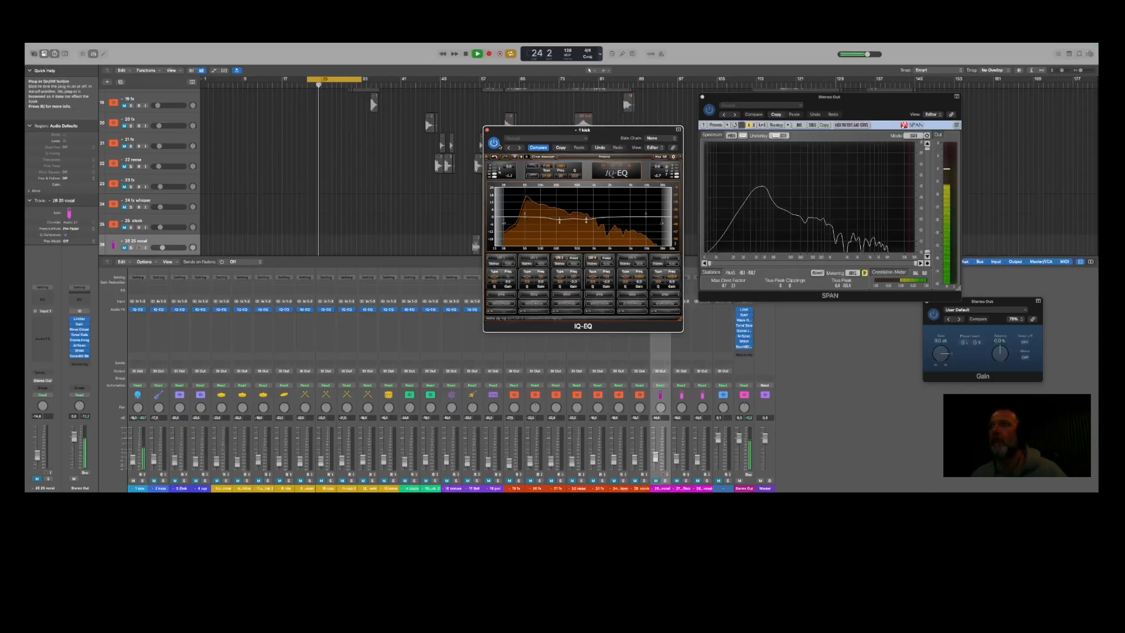
{"action": "left_click", "coordinate": [494, 142]}
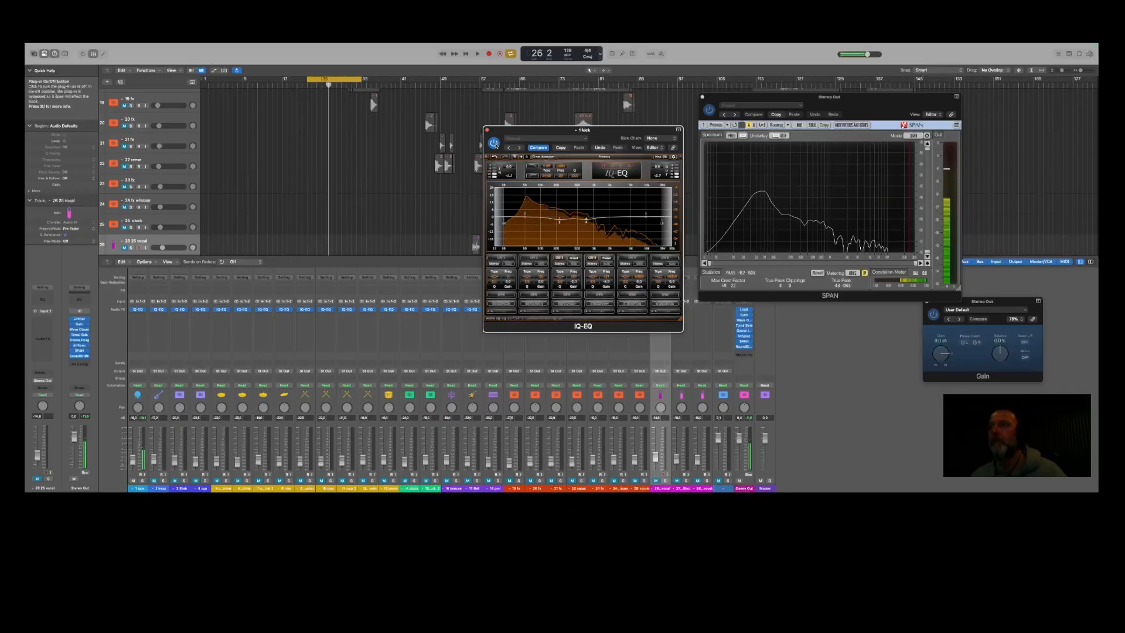
{"action": "key", "text": "space"}
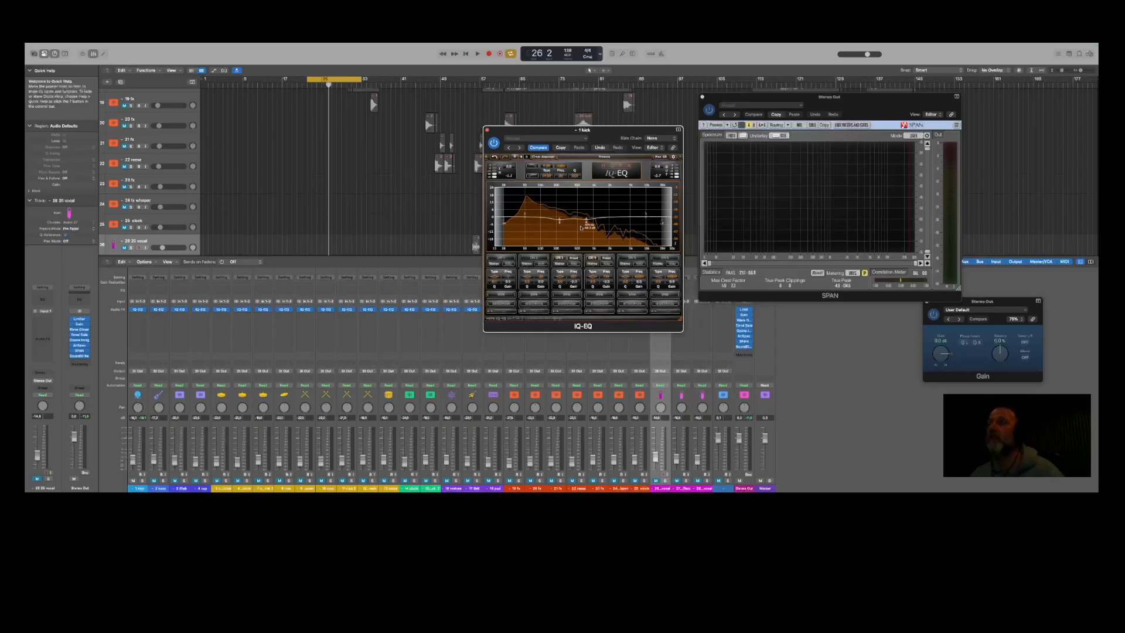
{"action": "key", "text": "space"}
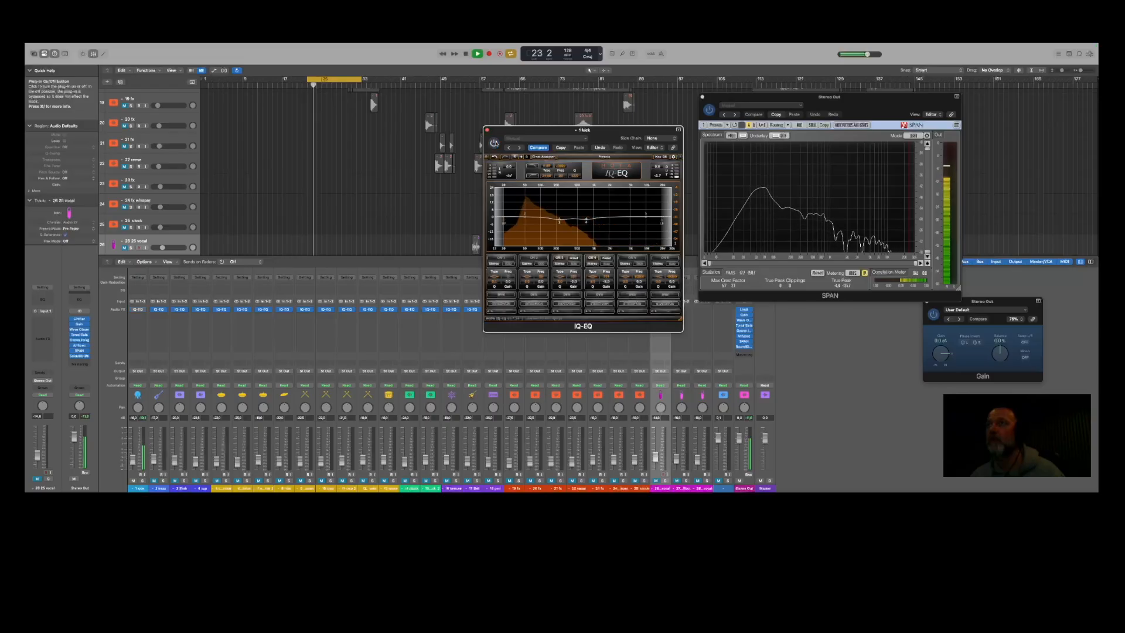
{"action": "left_click", "coordinate": [494, 142]}
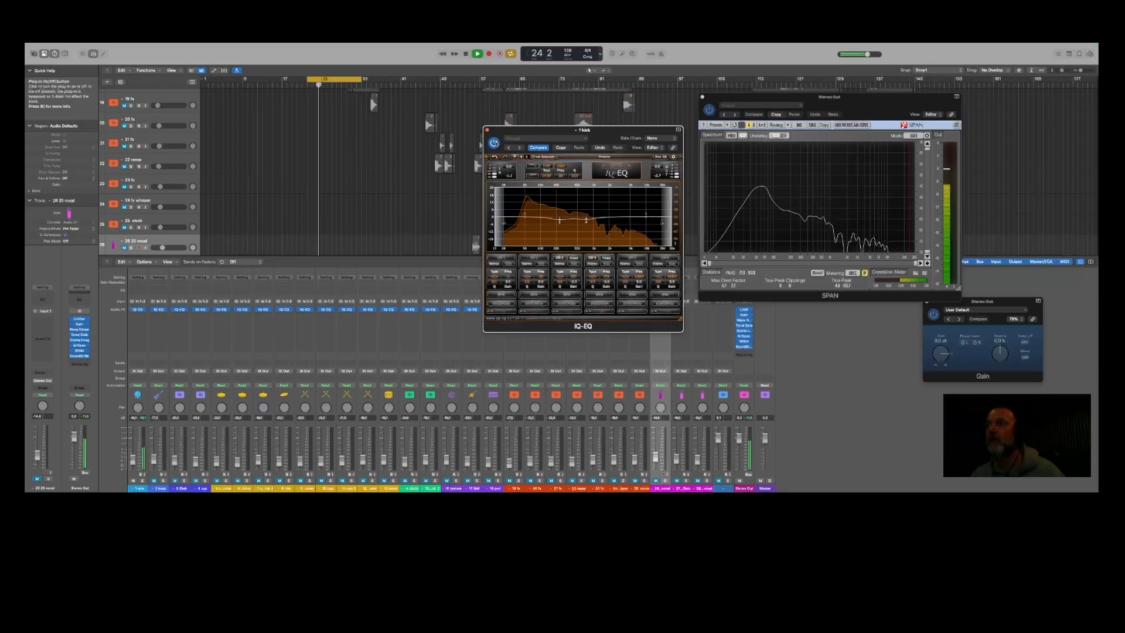
{"action": "key", "text": "space"}
{"action": "left_click", "coordinate": [488, 130]}
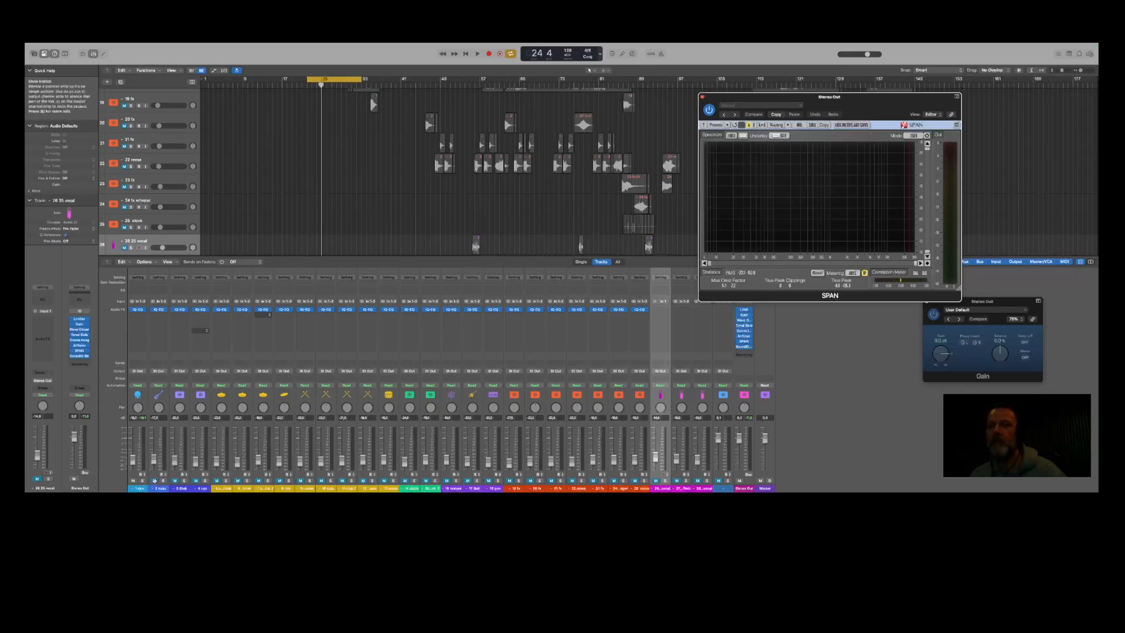
Unmute the bass, cut three narrow low-frequency peaks with its IQ-EQ's first three bands, audition it, and close the EQ.
{"action": "left_click", "coordinate": [154, 480]}
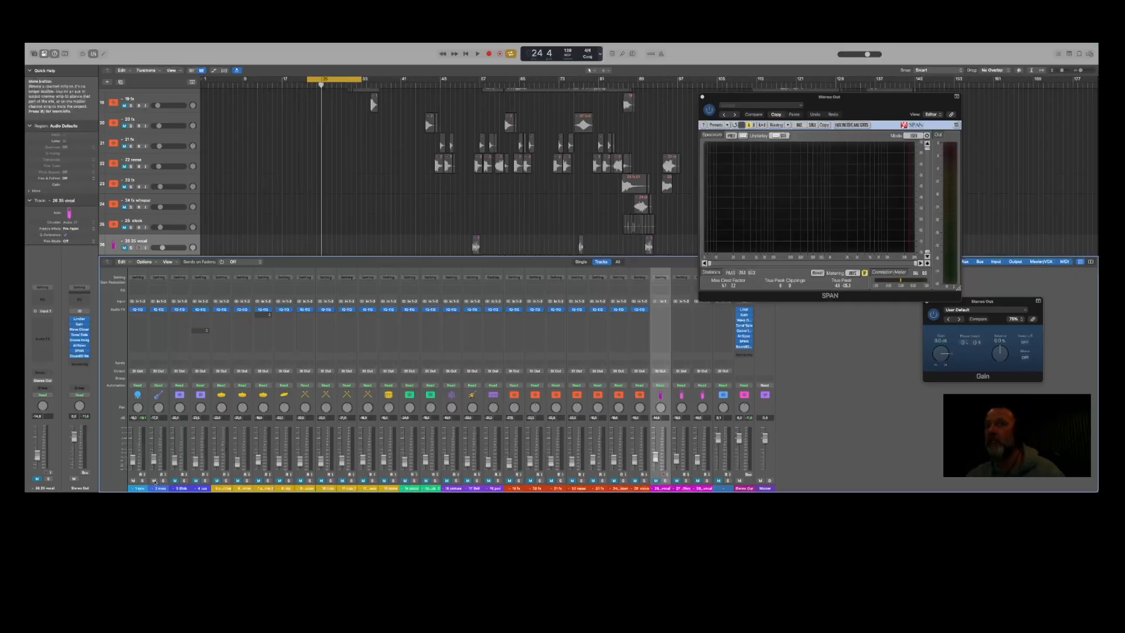
{"action": "key", "text": "space"}
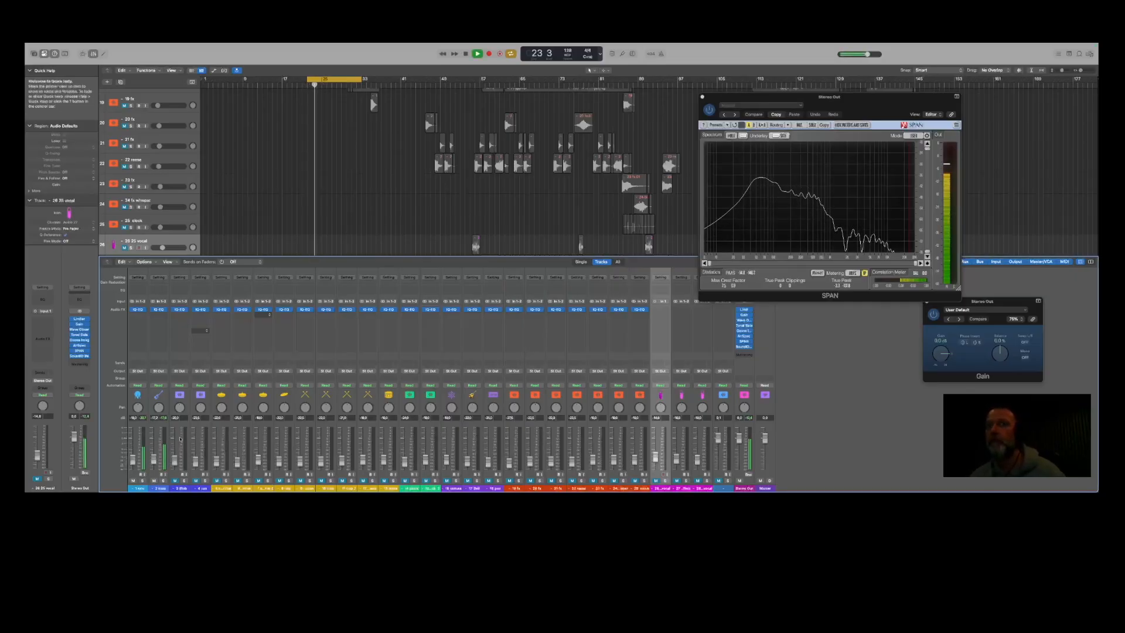
{"action": "left_click", "coordinate": [159, 310]}
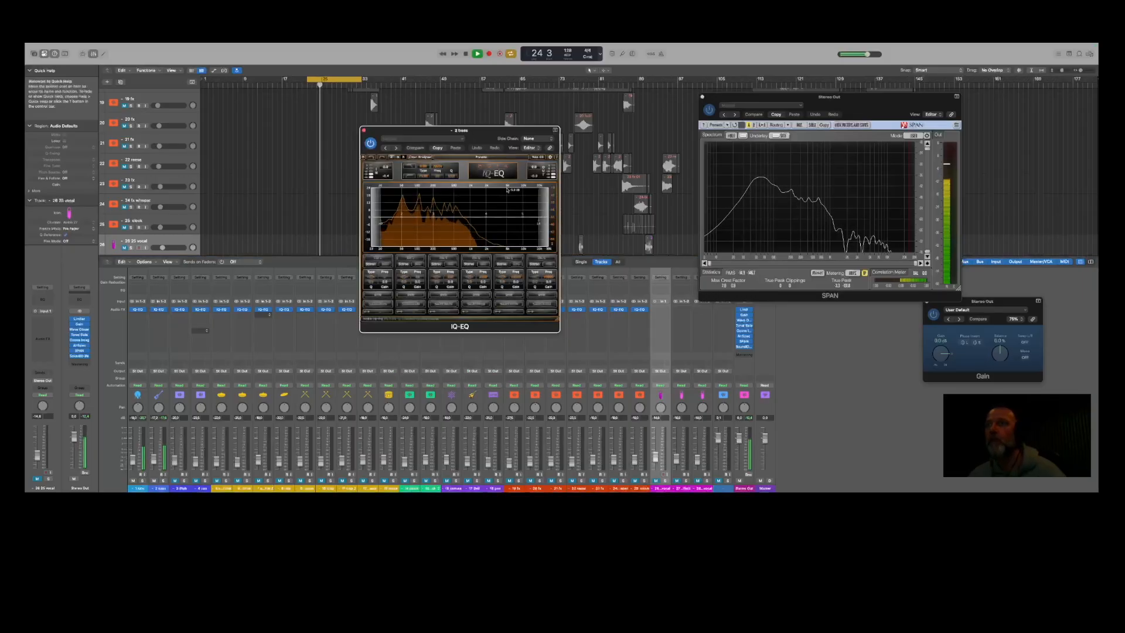
{"action": "left_click_drag", "start_coordinate": [436, 135], "coordinate": [593, 135]}
{"action": "key", "text": "space"}
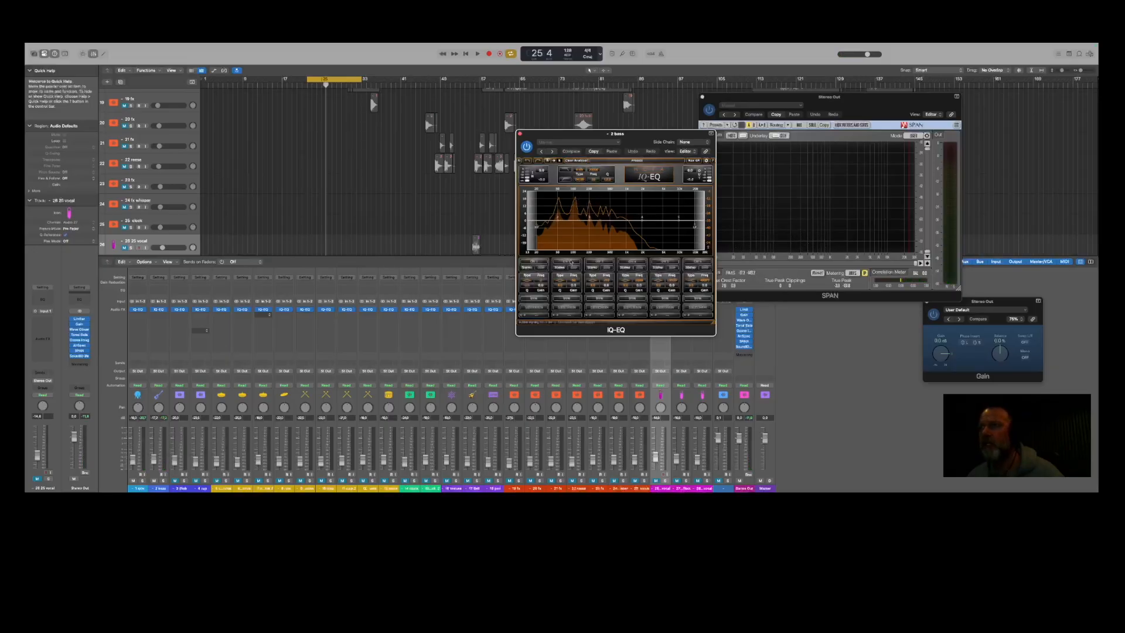
{"action": "key", "text": "space"}
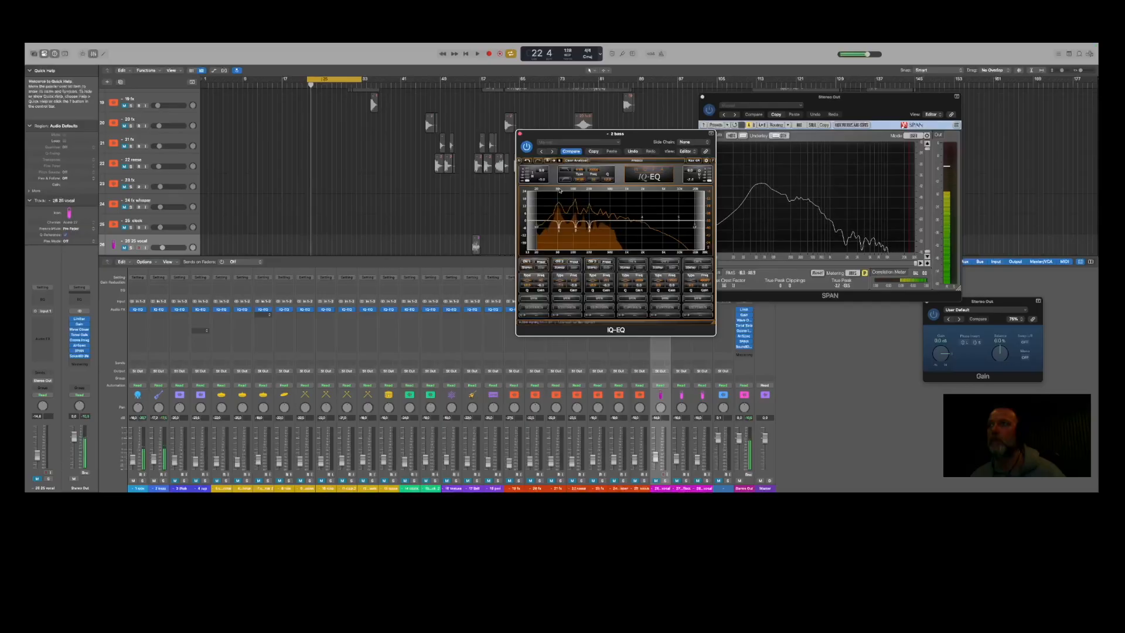
{"action": "left_click", "coordinate": [519, 134]}
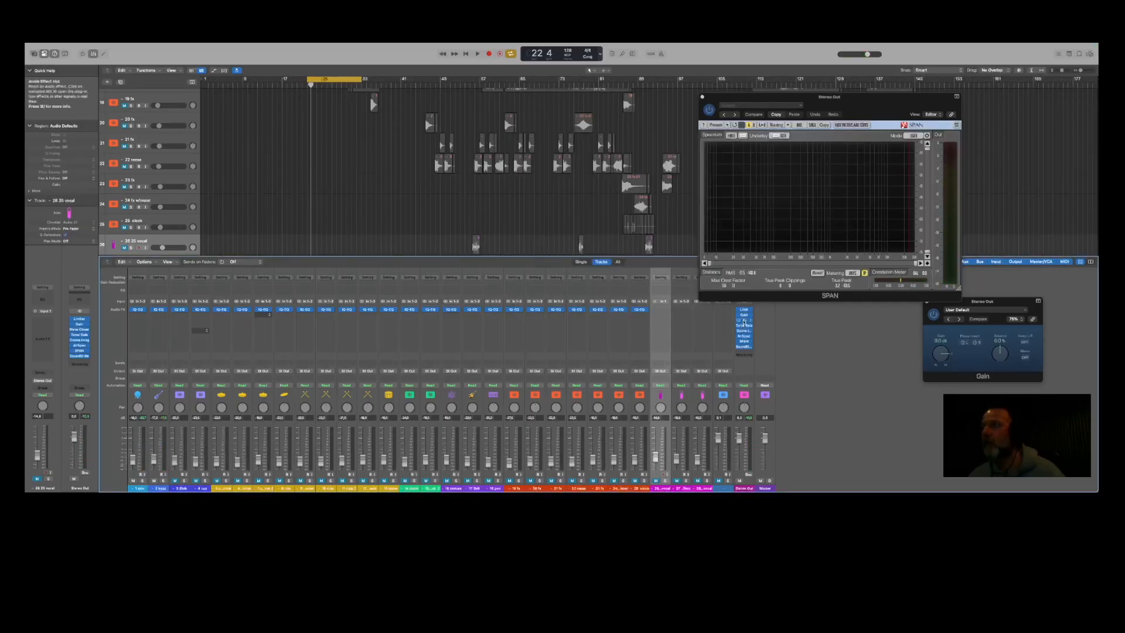
Open Wave Observer on Stereo Out and examine the kick and bass waveform during playback.
{"action": "left_click", "coordinate": [744, 322]}
{"action": "left_click_drag", "start_coordinate": [476, 132], "coordinate": [537, 86]}
{"action": "key", "text": "space"}
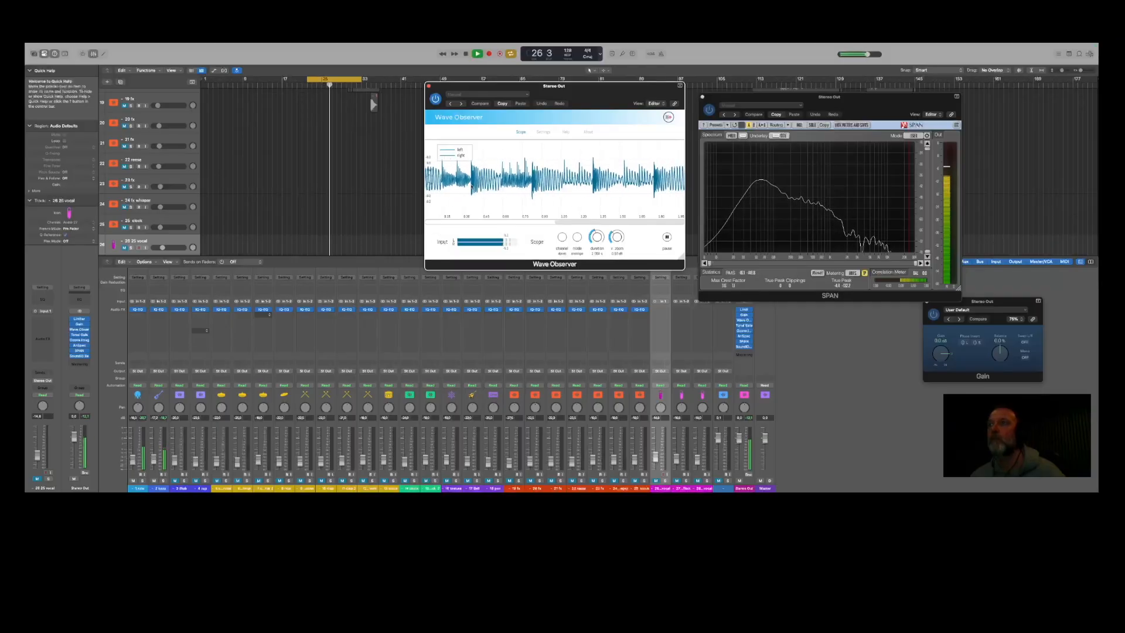
{"action": "key", "text": "space"}
Arrange the Wave Observer, SPAN and Gain windows so that they no longer cover each other.
{"action": "left_click_drag", "start_coordinate": [606, 88], "coordinate": [992, 336]}
{"action": "left_click_drag", "start_coordinate": [861, 97], "coordinate": [831, 75]}
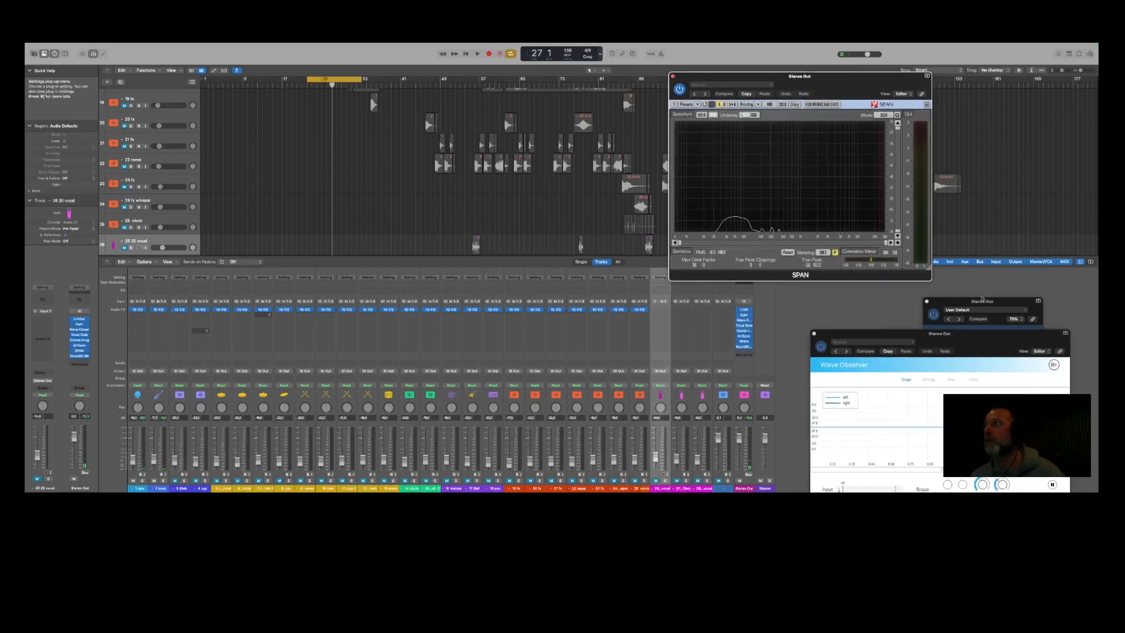
{"action": "left_click_drag", "start_coordinate": [970, 297], "coordinate": [998, 75]}
{"action": "left_click", "coordinate": [907, 79]}
{"action": "left_click_drag", "start_coordinate": [907, 79], "coordinate": [919, 81]}
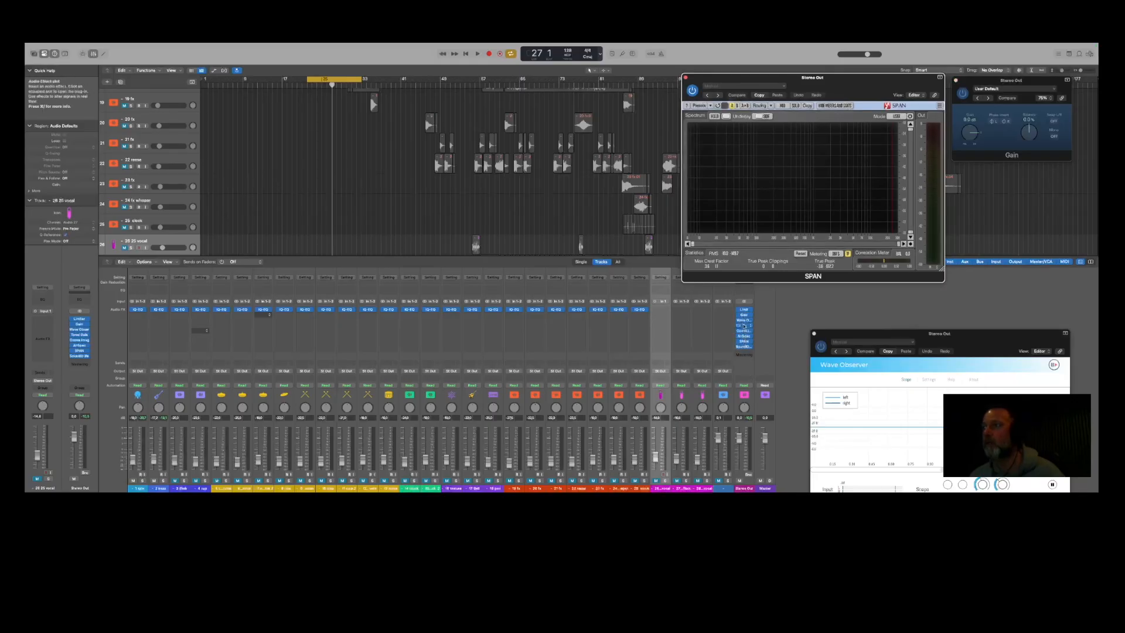
Open Ozone Imager 2 on Stereo Out, fit it among the other meters, and play briefly to check the stereo image.
{"action": "left_click", "coordinate": [743, 328]}
{"action": "left_click_drag", "start_coordinate": [471, 126], "coordinate": [996, 173]}
{"action": "left_click", "coordinate": [870, 89]}
{"action": "left_click_drag", "start_coordinate": [878, 92], "coordinate": [845, 72]}
{"action": "key", "text": "space"}
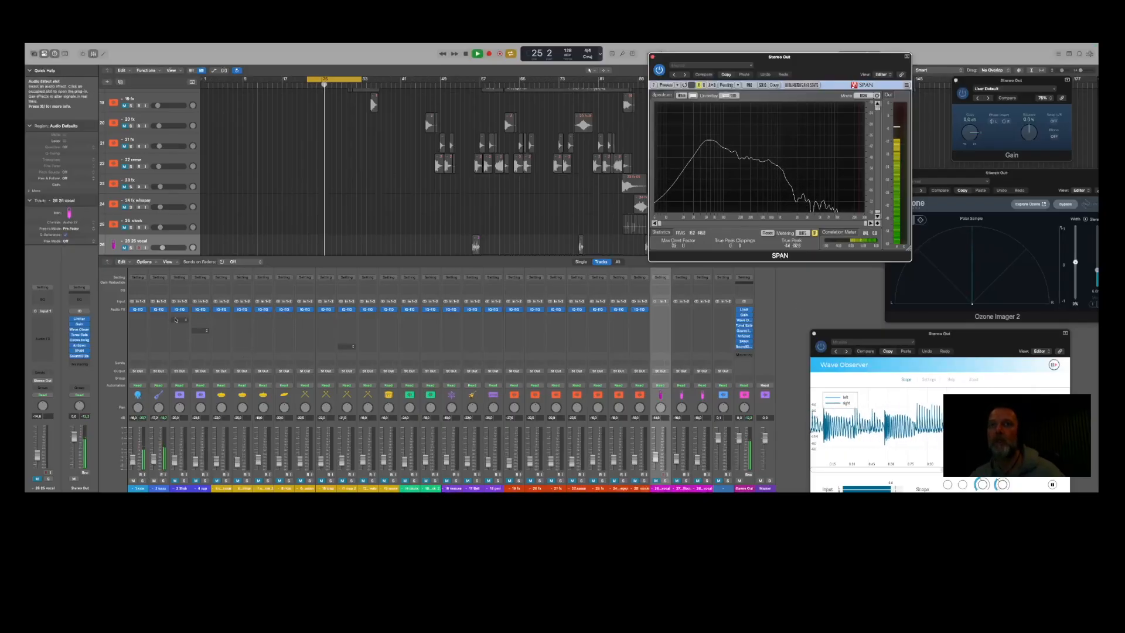
{"action": "key", "text": "space"}
Insert a stereo MStereoSpread after IQ-EQ on the bass and set its spectral generator's minimum frequency to 150 Hz.
{"action": "left_click", "coordinate": [159, 317]}
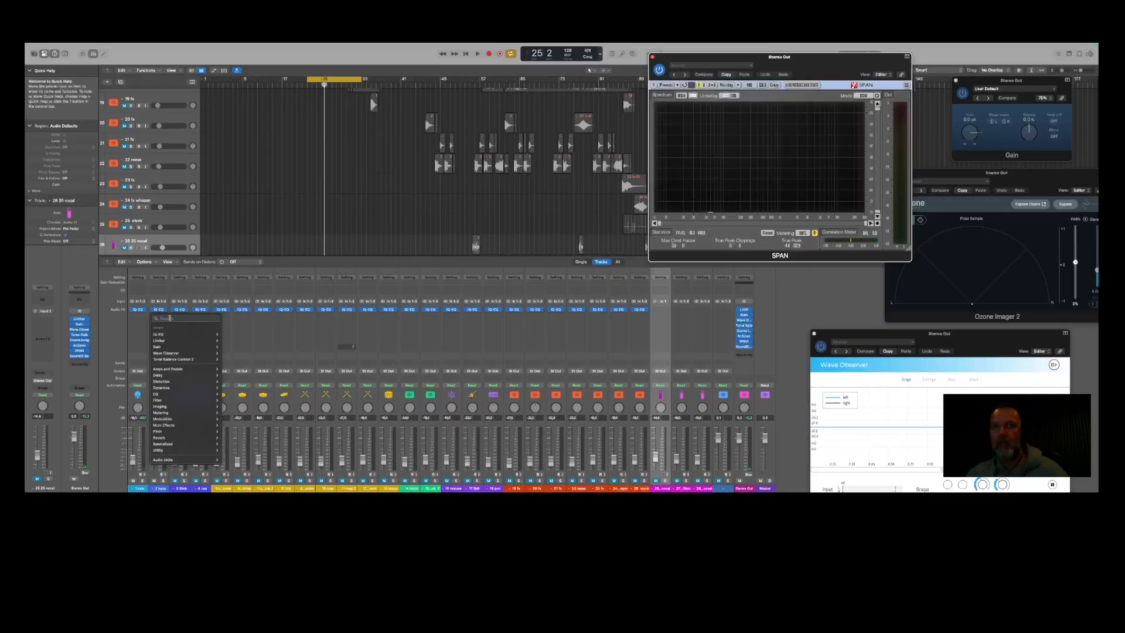
{"action": "type", "text": "ms"}
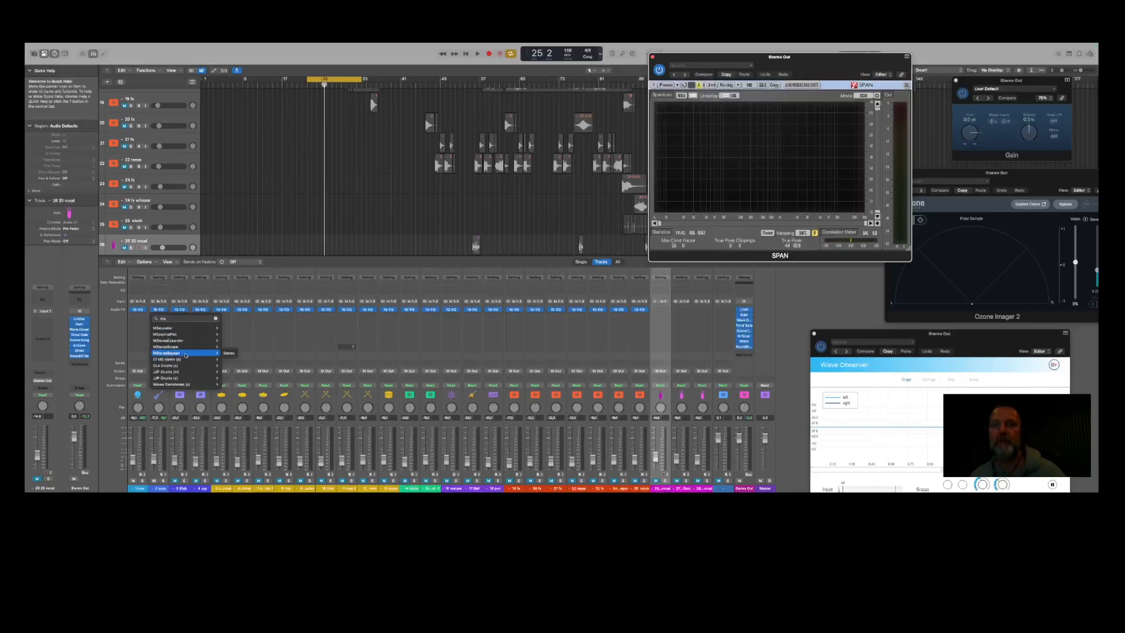
{"action": "left_click", "coordinate": [228, 353]}
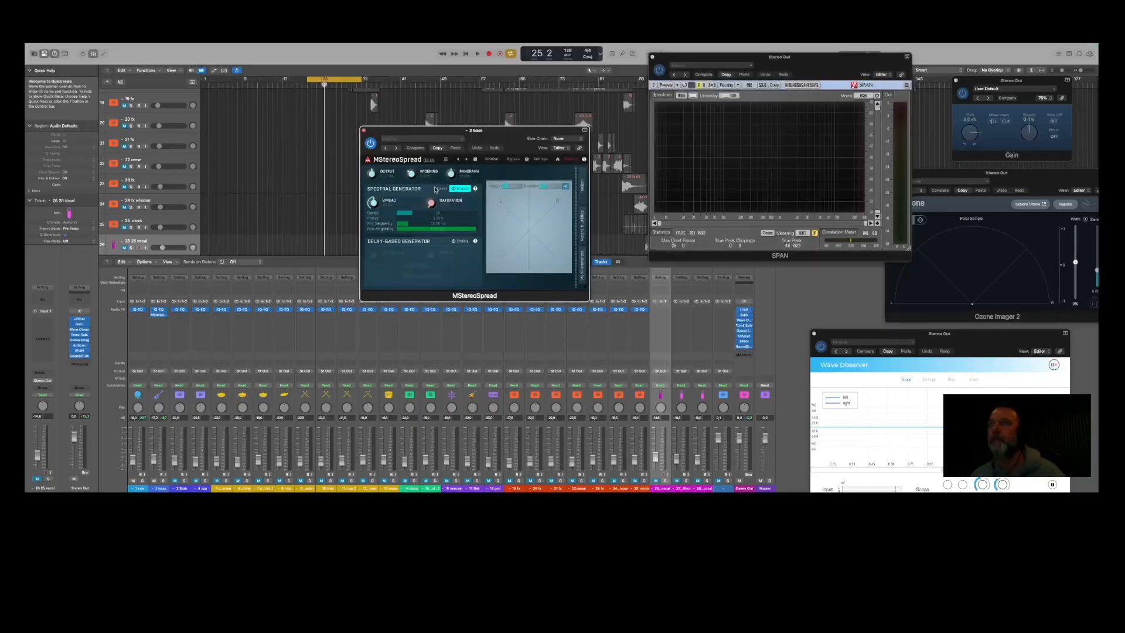
{"action": "double_click", "coordinate": [403, 225]}
{"action": "type", "text": "150"}
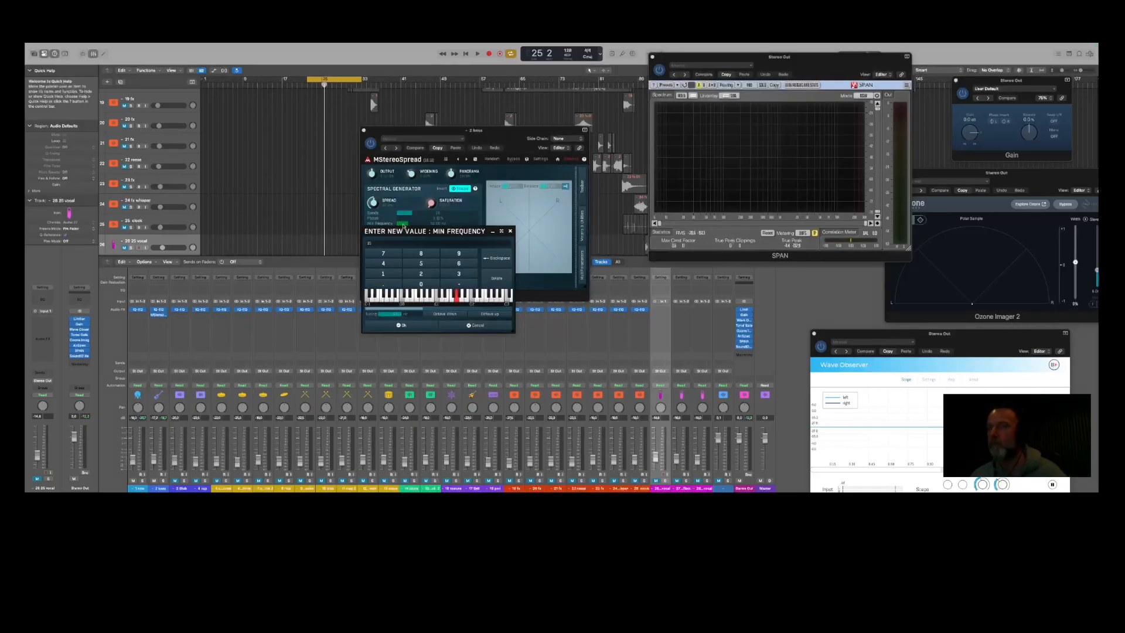
{"action": "key", "text": "Return"}
Adjust MStereoSpread's Widening on the bass during playback and compare mono and stereo with Gain's Mono, ending in stereo.
{"action": "key", "text": "space"}
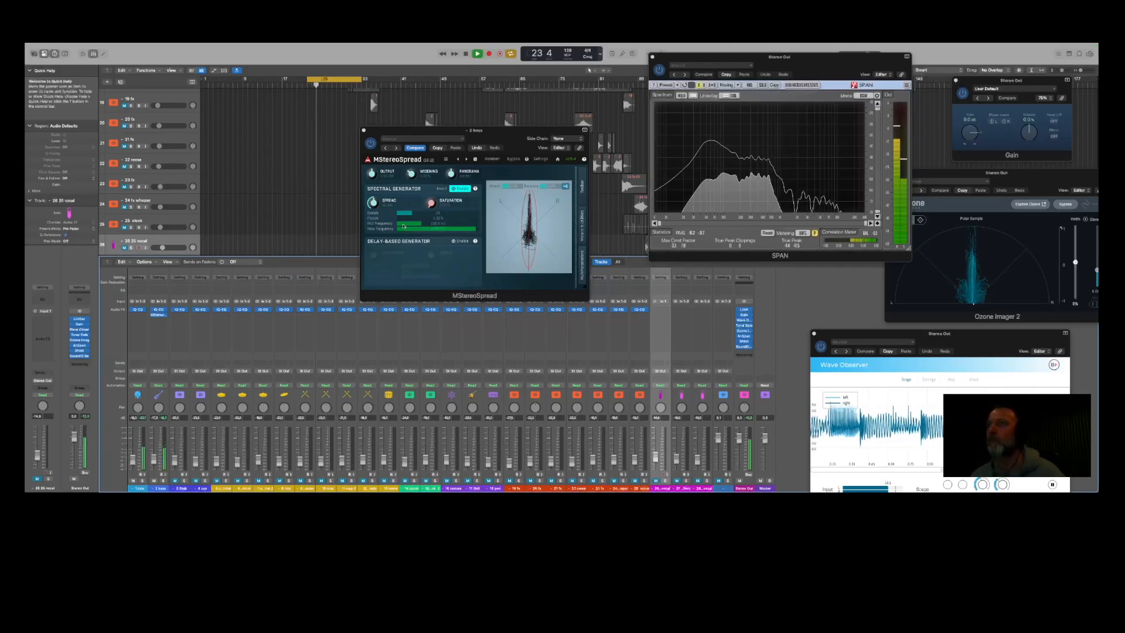
{"action": "left_click_drag", "start_coordinate": [409, 177], "coordinate": [410, 190]}
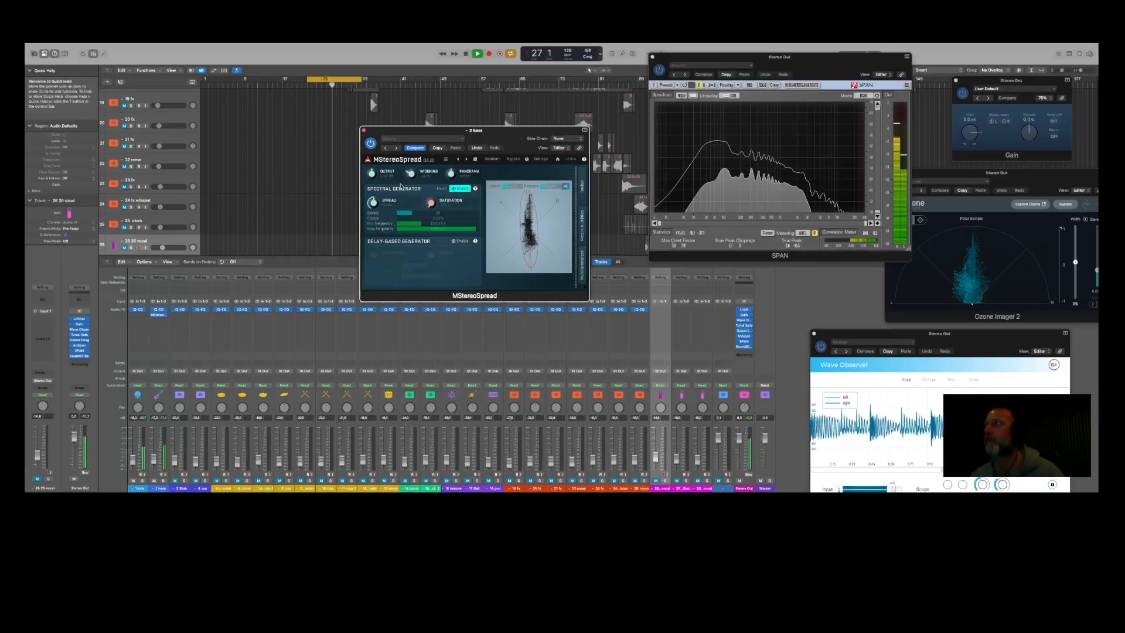
{"action": "left_click", "coordinate": [1053, 137]}
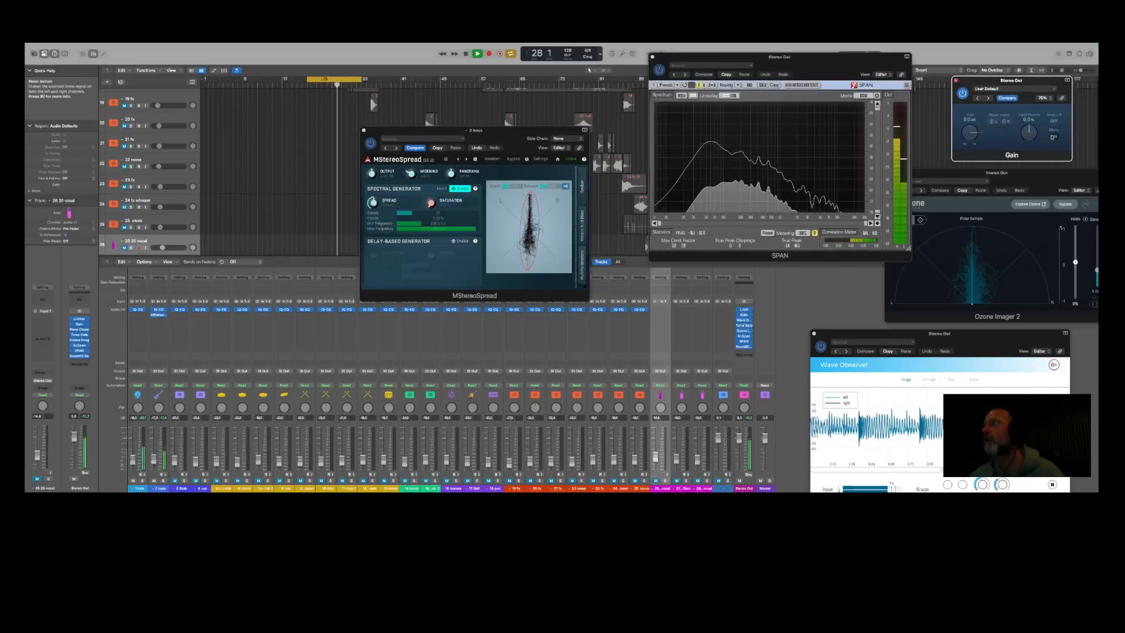
{"action": "left_click", "coordinate": [1053, 137]}
{"action": "key", "text": "space"}
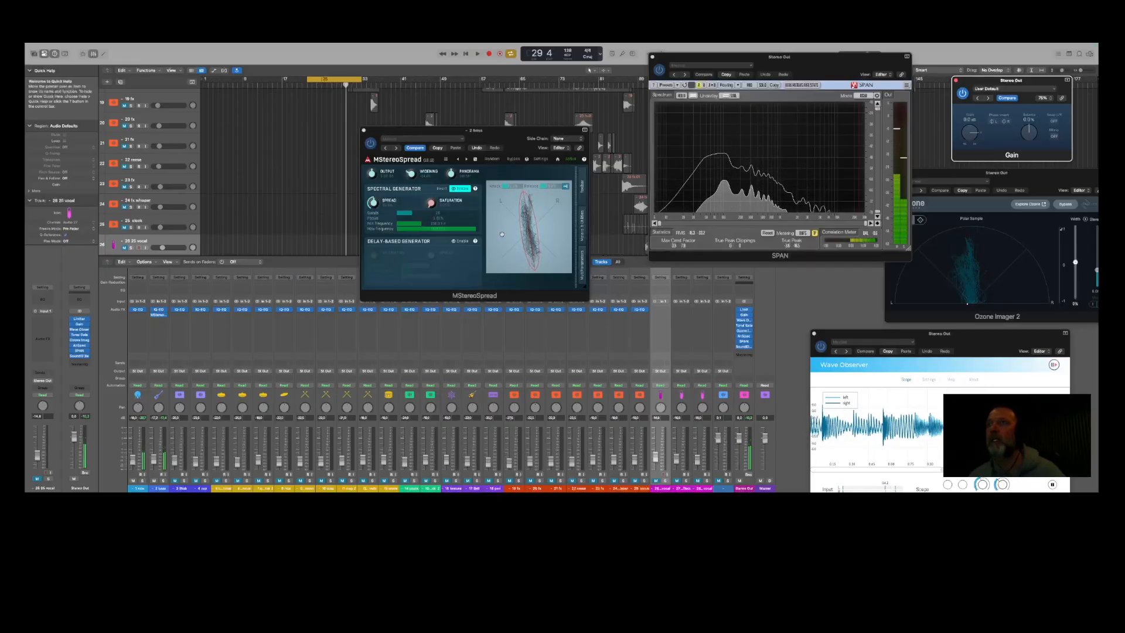
Readjust the bass's Widening in MStereoSpread and audition the kick and bass again.
{"action": "left_click", "coordinate": [410, 183]}
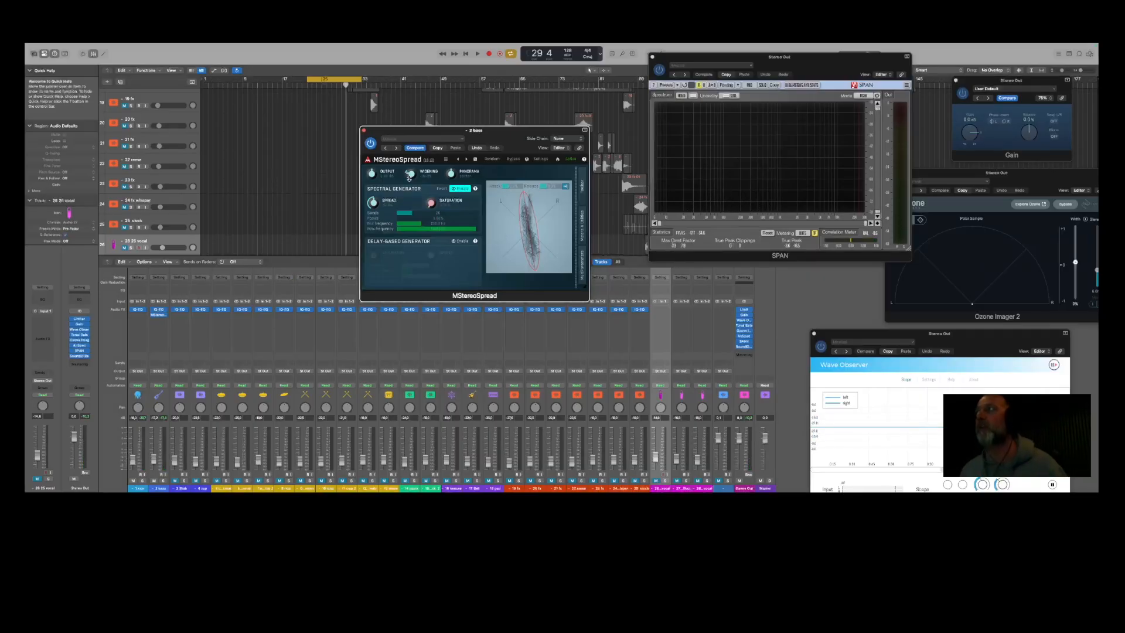
{"action": "key", "text": "space"}
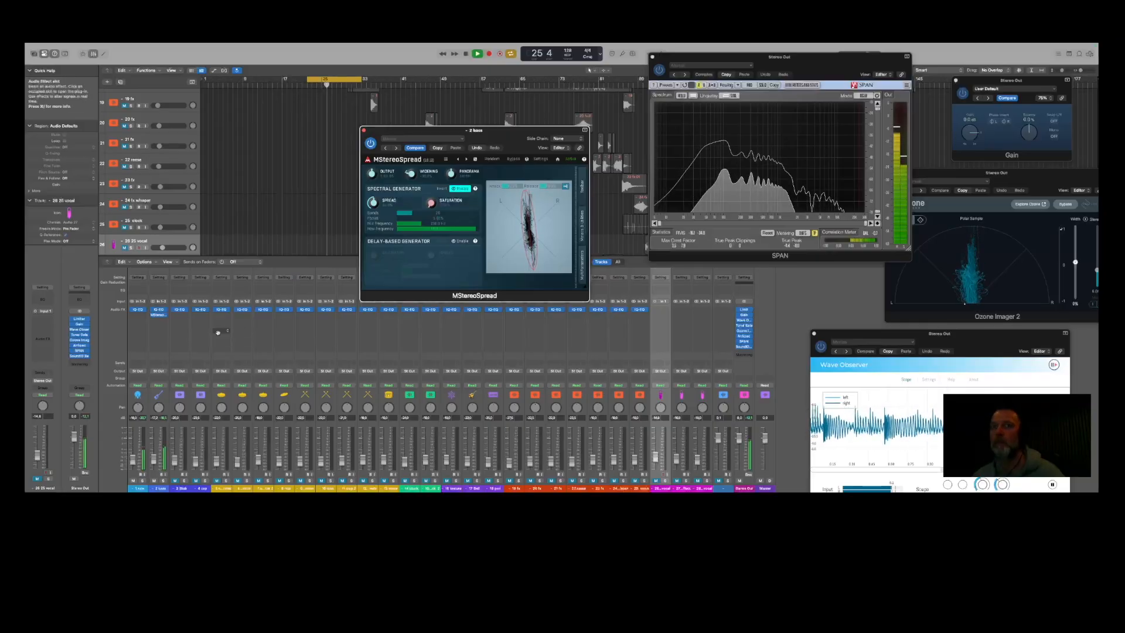
{"action": "key", "text": "space"}
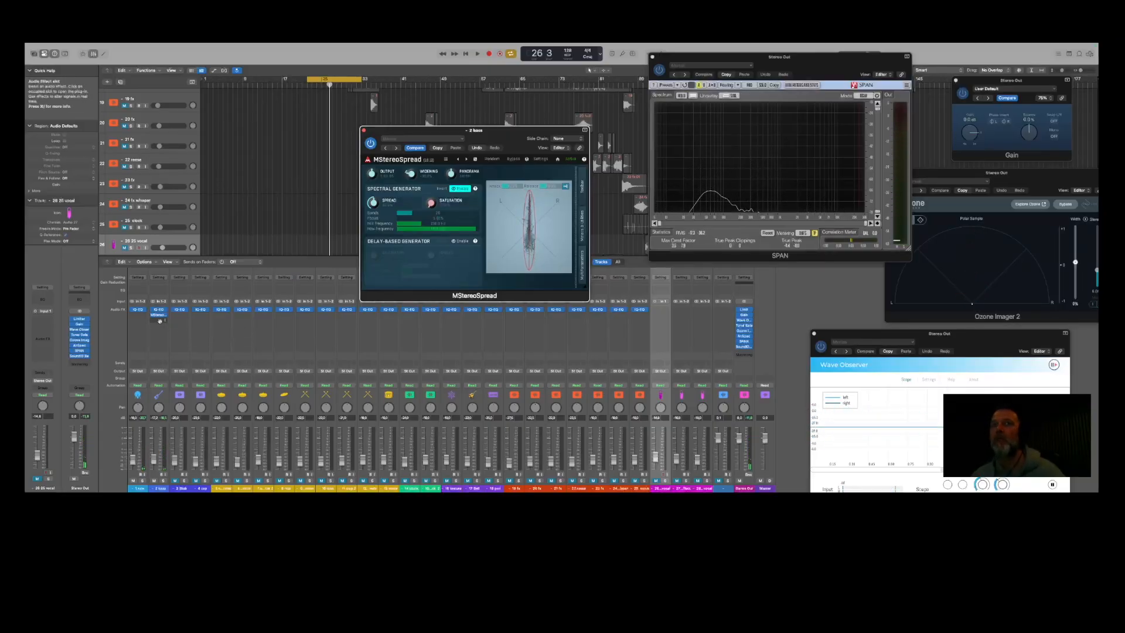
Insert Pro-Q 3 on the kick and after MStereoSpread on the bass, and place both EQ windows side by side.
{"action": "left_click", "coordinate": [137, 317]}
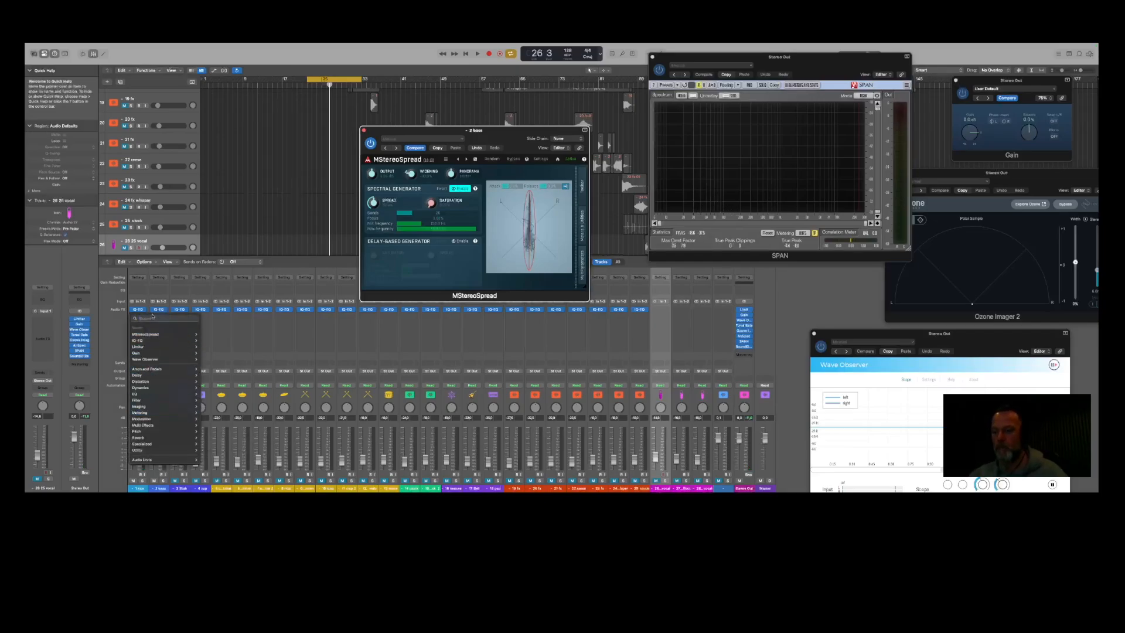
{"action": "type", "text": "pro"}
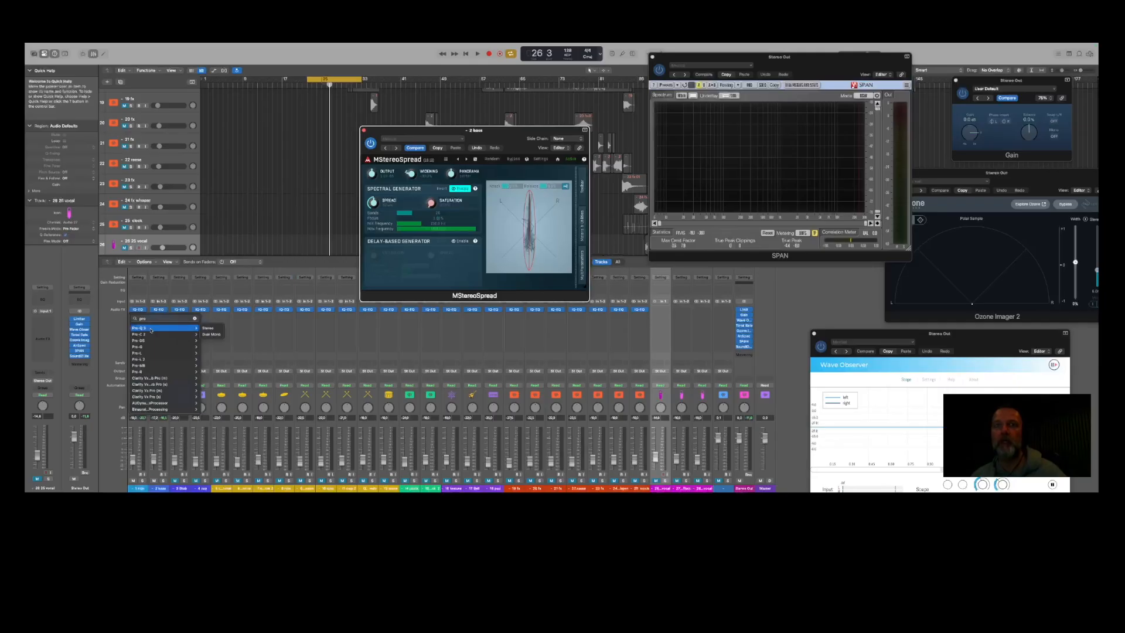
{"action": "left_click", "coordinate": [140, 328]}
{"action": "left_click_drag", "start_coordinate": [444, 135], "coordinate": [204, 97]}
{"action": "left_click", "coordinate": [158, 321]}
{"action": "left_click", "coordinate": [167, 340]}
{"action": "left_click_drag", "start_coordinate": [388, 137], "coordinate": [420, 98]}
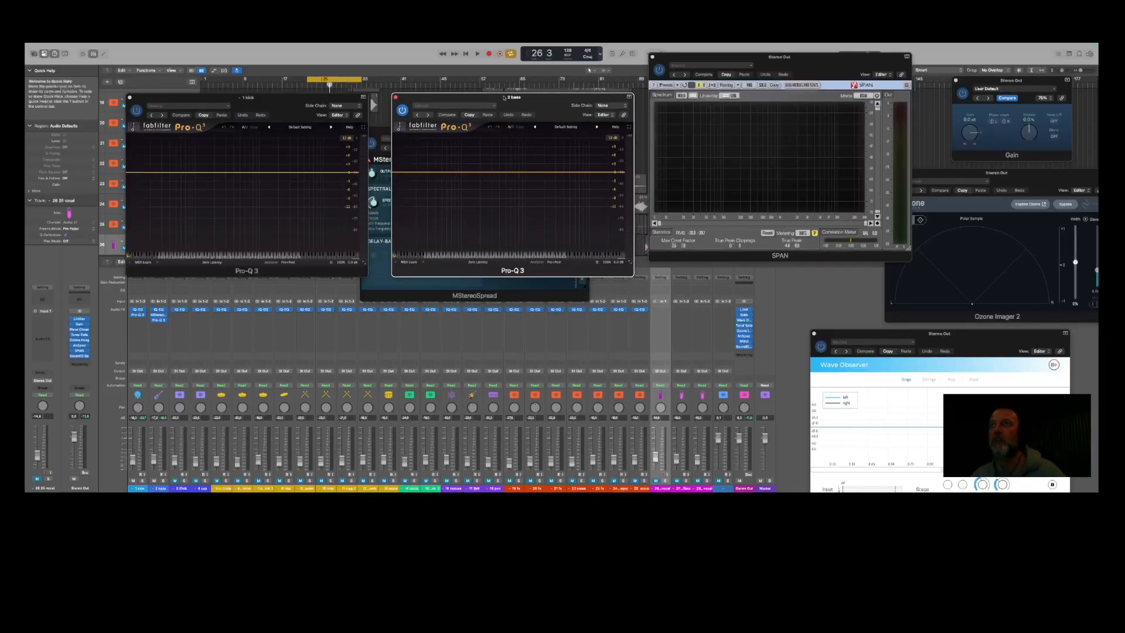
Set the side chain input of the bass's Pro-Q 3 to Audio 2.
{"action": "left_click", "coordinate": [607, 105]}
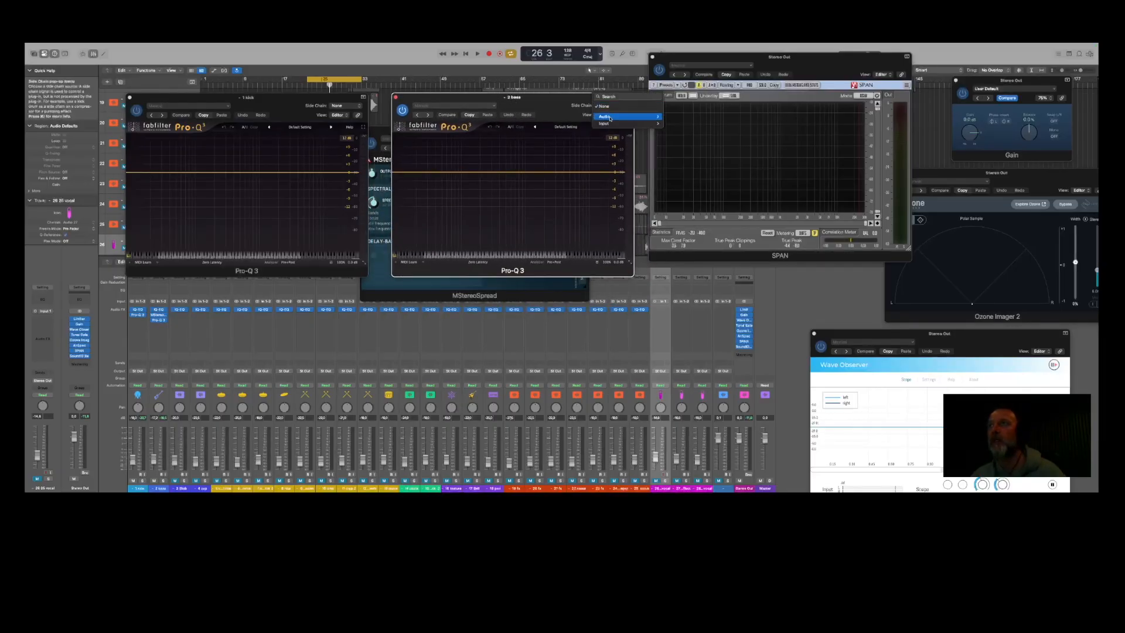
{"action": "mouse_move", "coordinate": [624, 116]}
{"action": "left_click", "coordinate": [679, 116]}
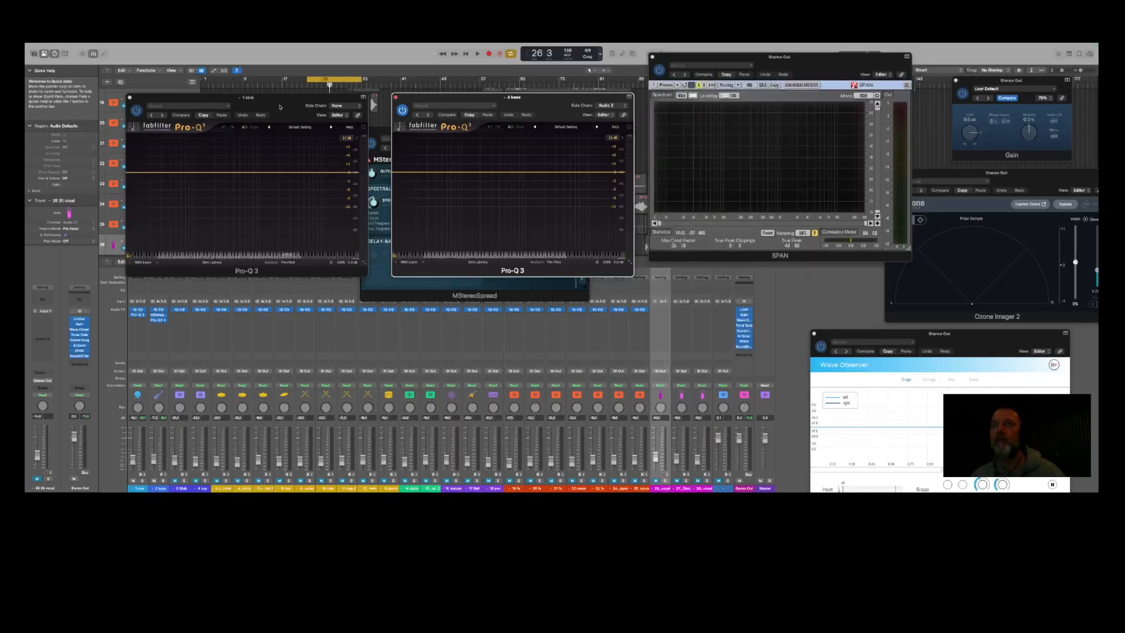
Add a low cut to the kick in Pro-Q 3 during playback and steepen its slope.
{"action": "left_click_drag", "start_coordinate": [280, 107], "coordinate": [541, 222]}
{"action": "key", "text": "space"}
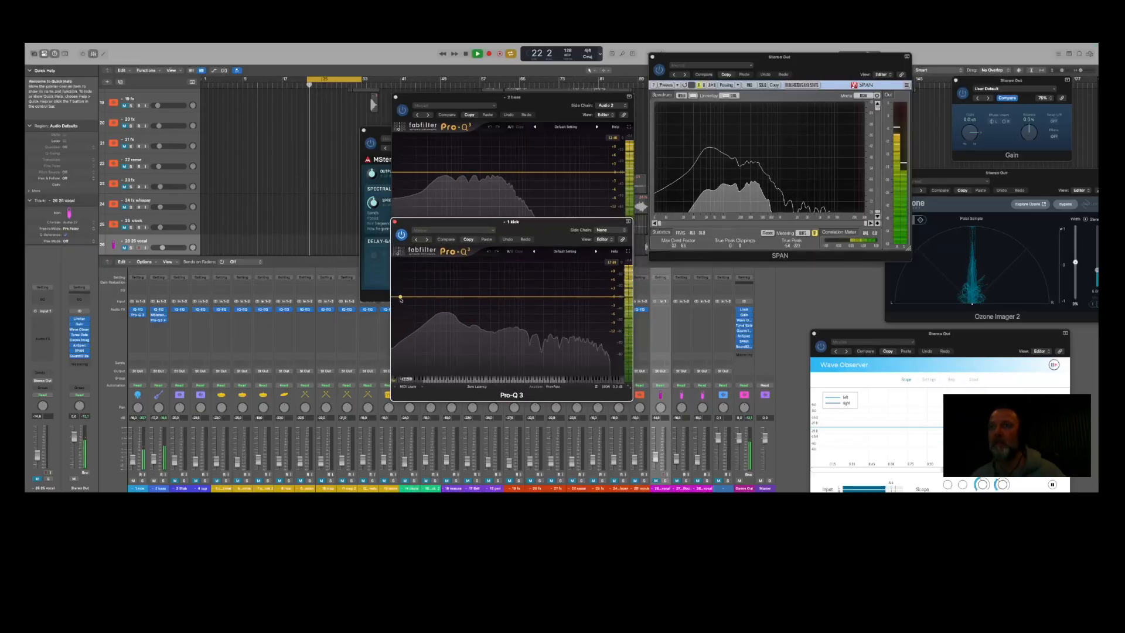
{"action": "left_click_drag", "start_coordinate": [399, 299], "coordinate": [419, 297]}
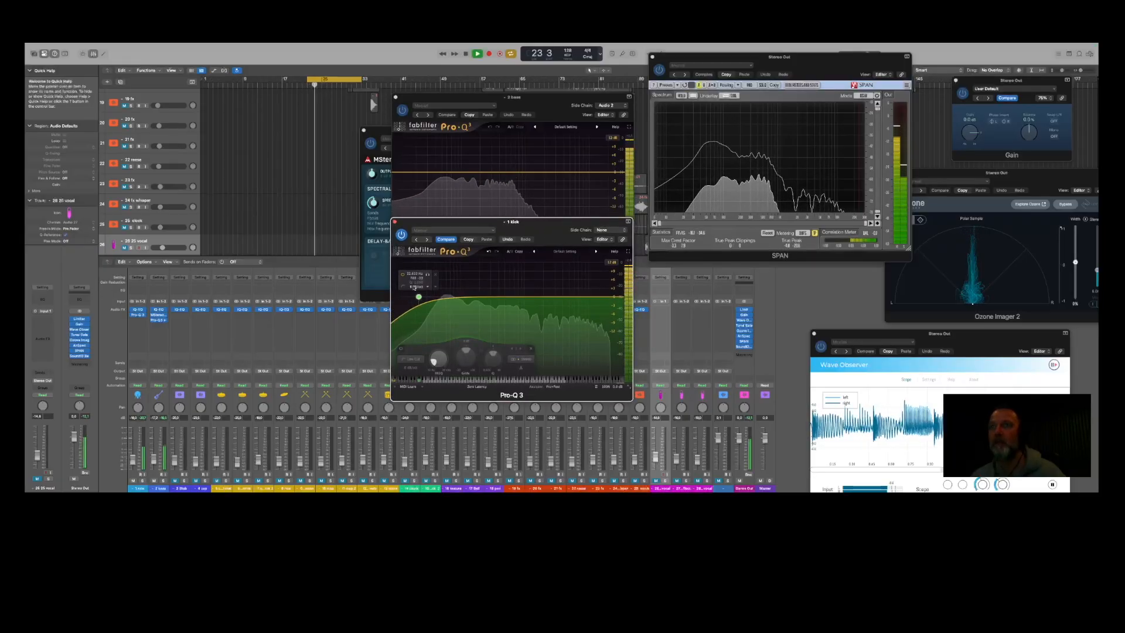
{"action": "left_click", "coordinate": [422, 308]}
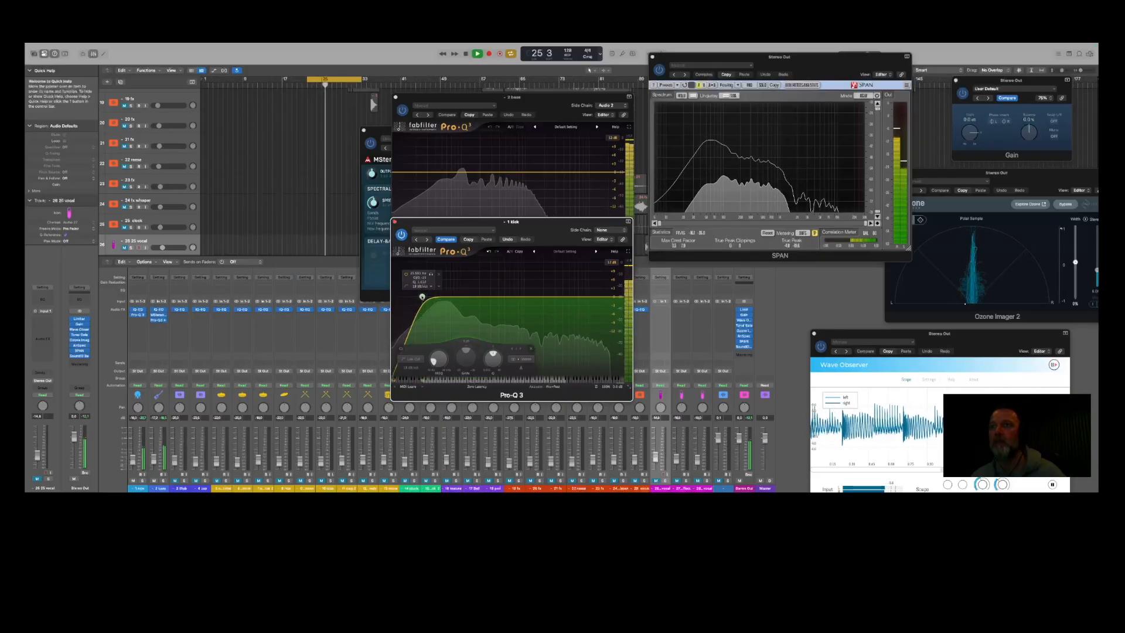
Add a shallow bell cut in the kick's low mids in Pro-Q 3.
{"action": "left_click", "coordinate": [482, 298]}
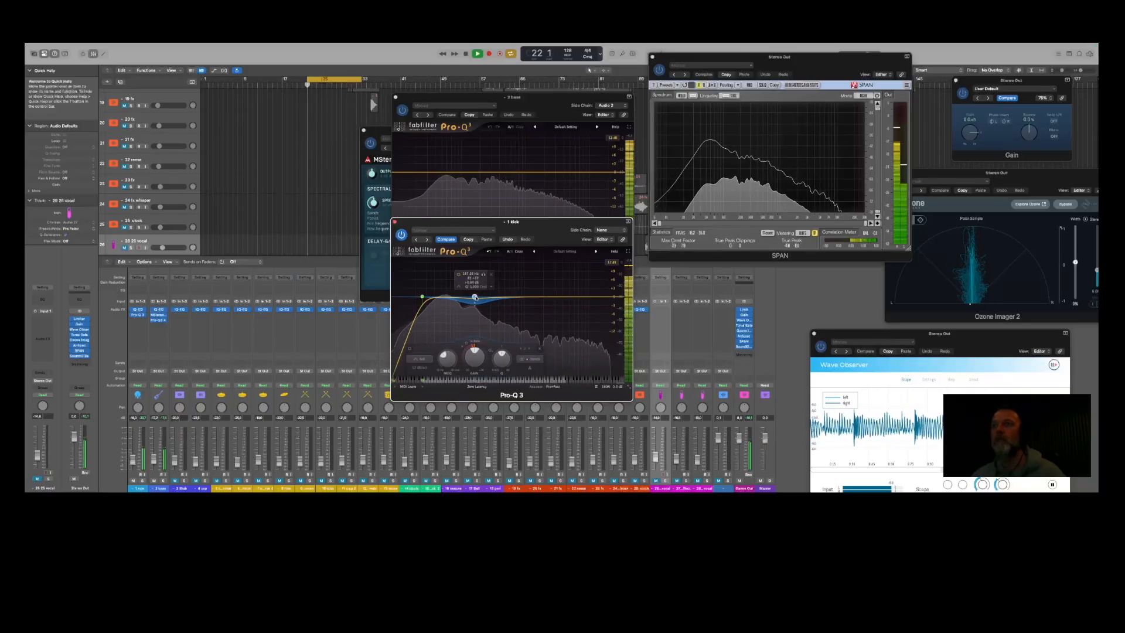
{"action": "left_click_drag", "start_coordinate": [474, 297], "coordinate": [485, 303]}
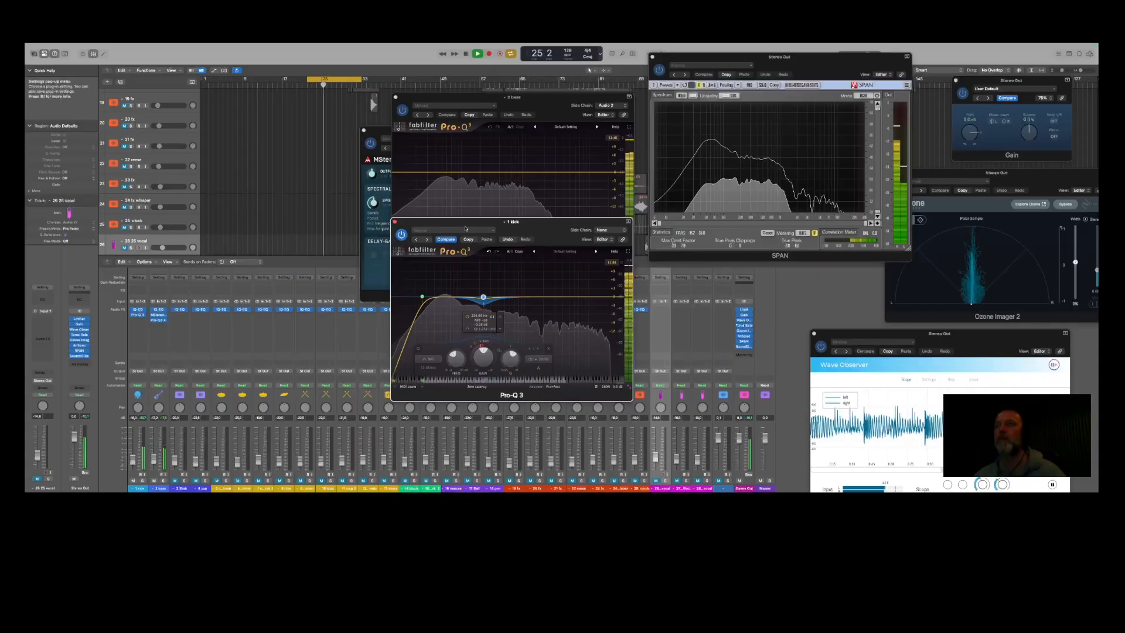
Separate the two Pro-Q 3 windows and overlay the kick's spectrum in the bass EQ's analyzer to reveal frequency collisions.
{"action": "left_click_drag", "start_coordinate": [202, 106], "coordinate": [122, 81]}
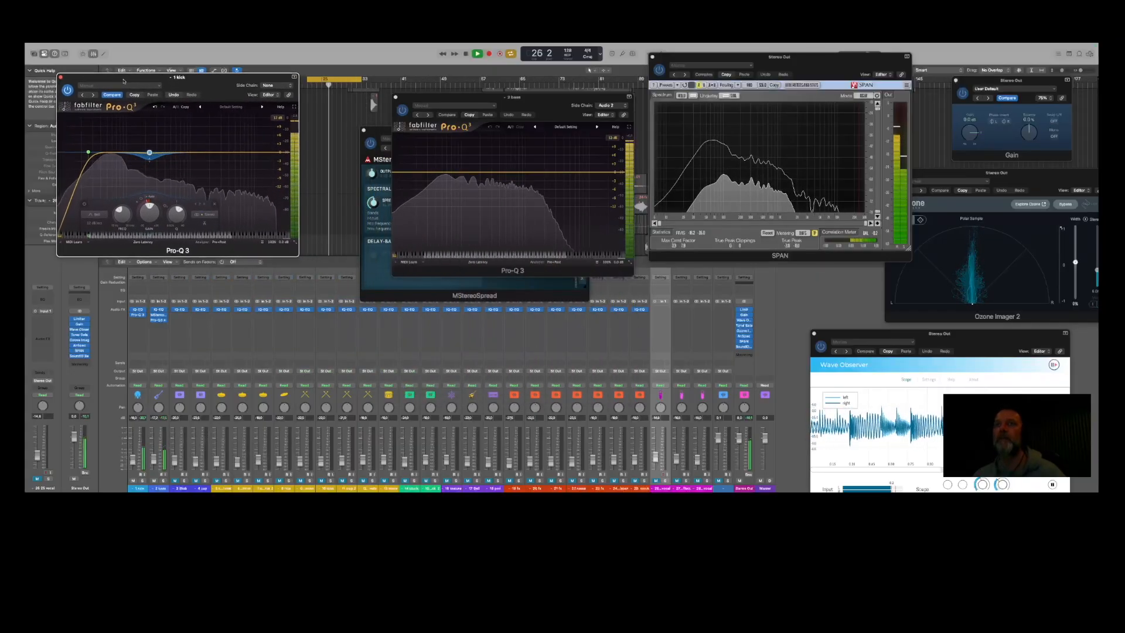
{"action": "left_click_drag", "start_coordinate": [434, 97], "coordinate": [464, 97]}
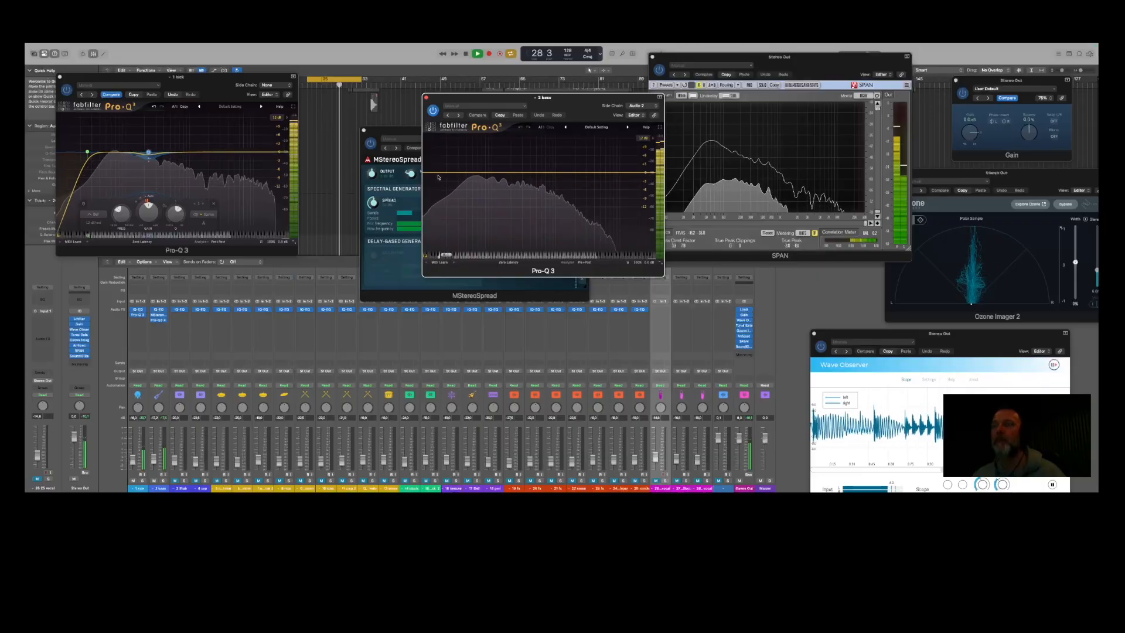
{"action": "left_click", "coordinate": [577, 262]}
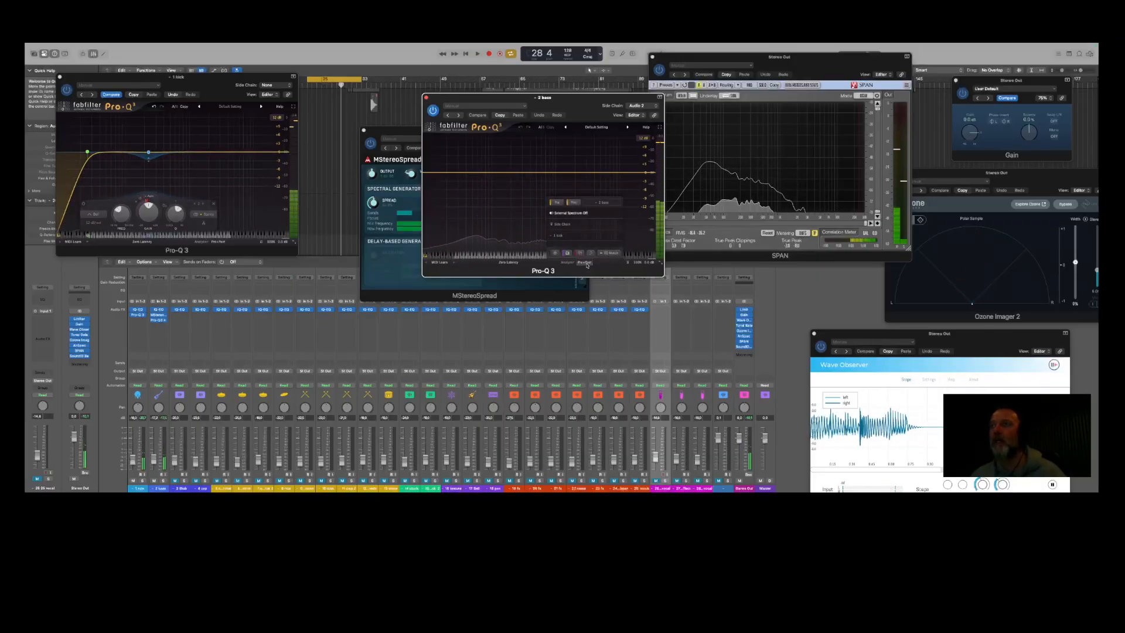
{"action": "key", "text": "space"}
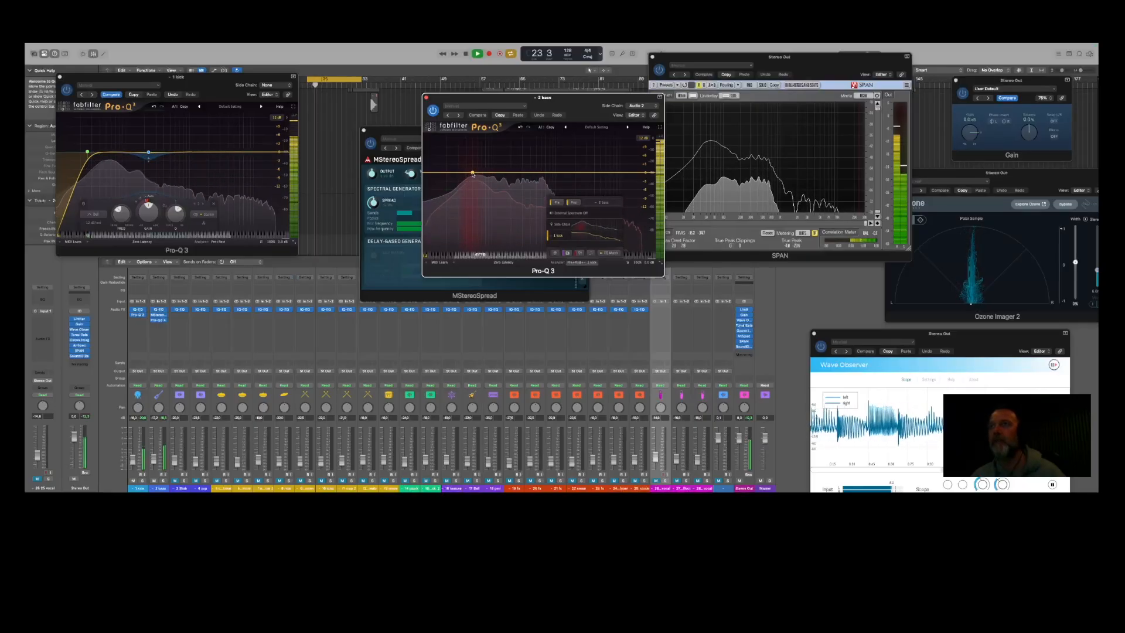
Add a dynamic bell cut to the bass in Pro-Q 3 where its low end collides with the kick.
{"action": "right_click", "coordinate": [472, 173]}
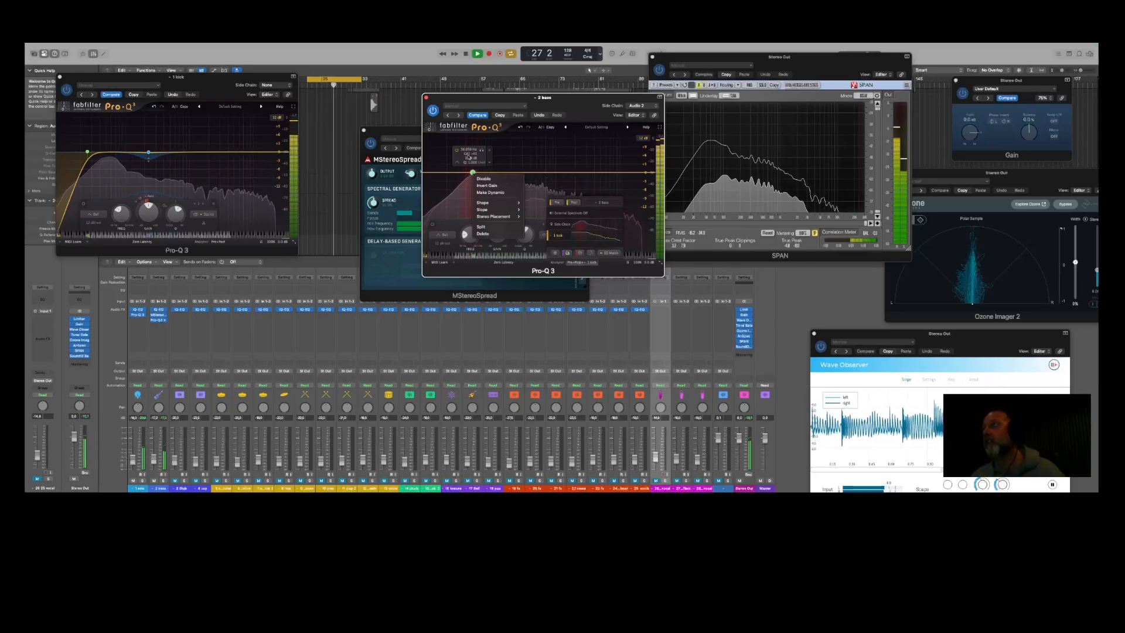
{"action": "left_click", "coordinate": [490, 192]}
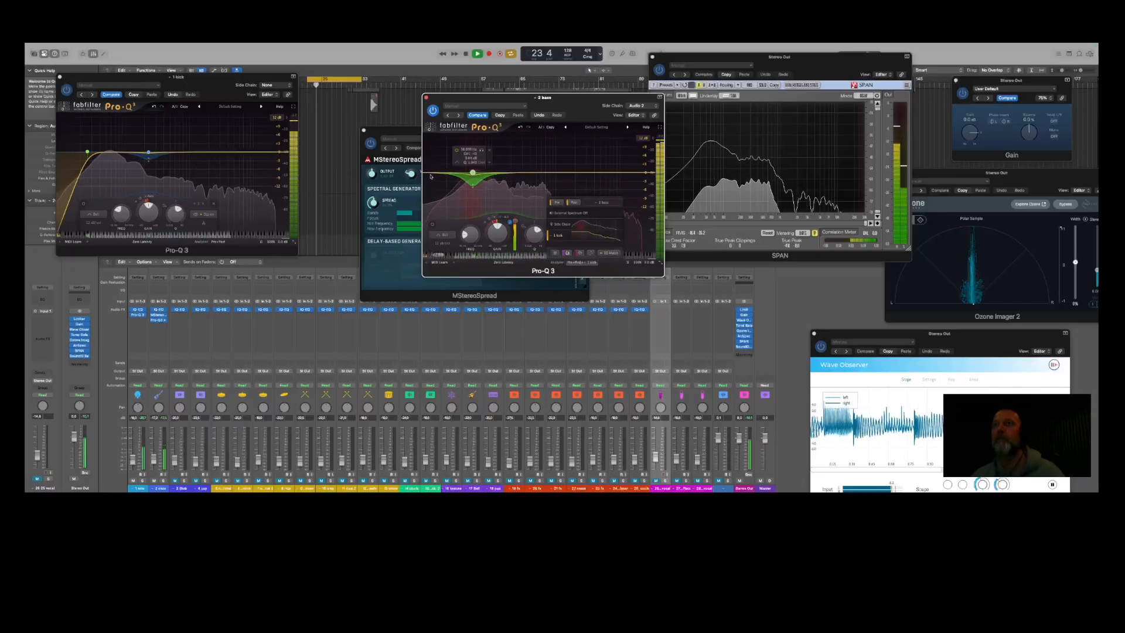
{"action": "key", "text": "space"}
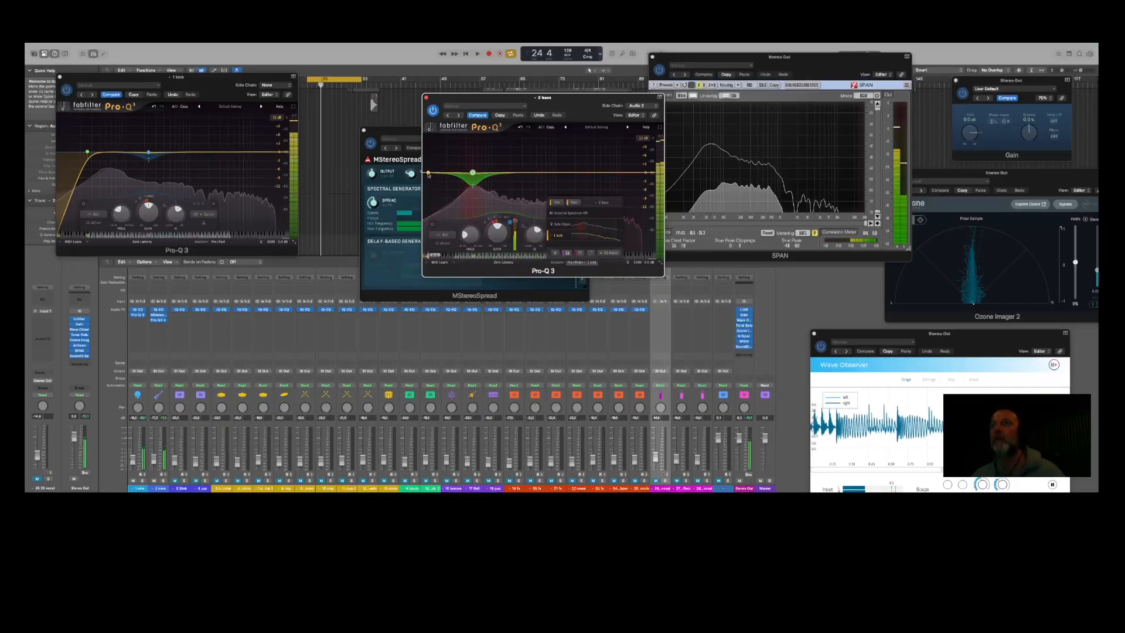
Add a low shelf to the bass in Pro-Q 3 that reduces its lowest frequencies, auditioning it with the kick.
{"action": "left_click", "coordinate": [428, 174]}
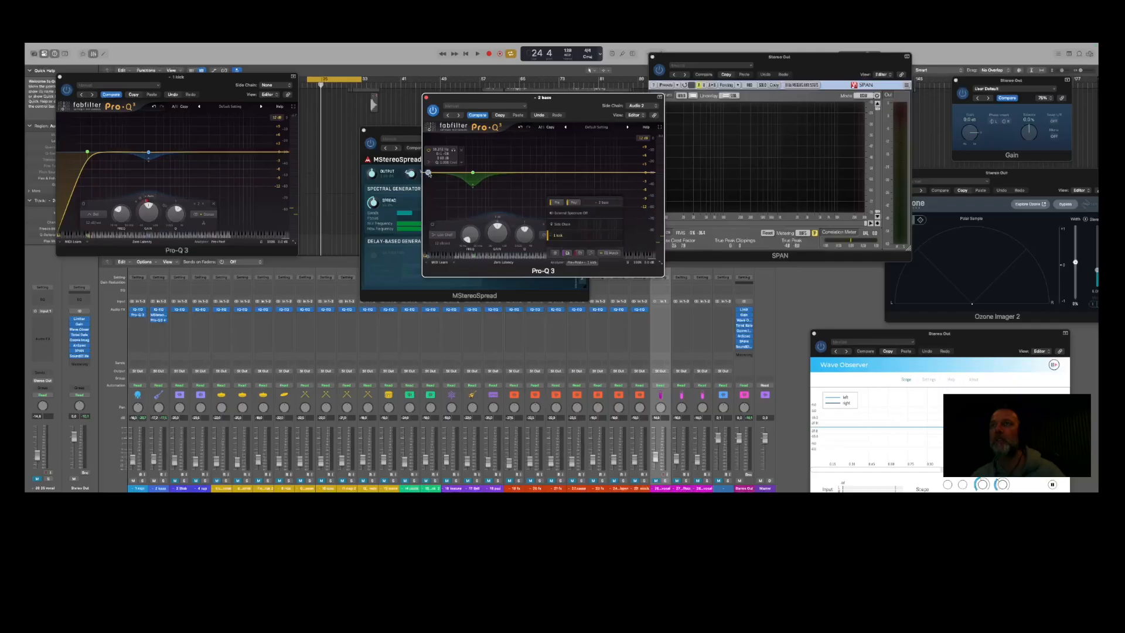
{"action": "key", "text": "space"}
{"action": "left_click_drag", "start_coordinate": [451, 190], "coordinate": [460, 200]}
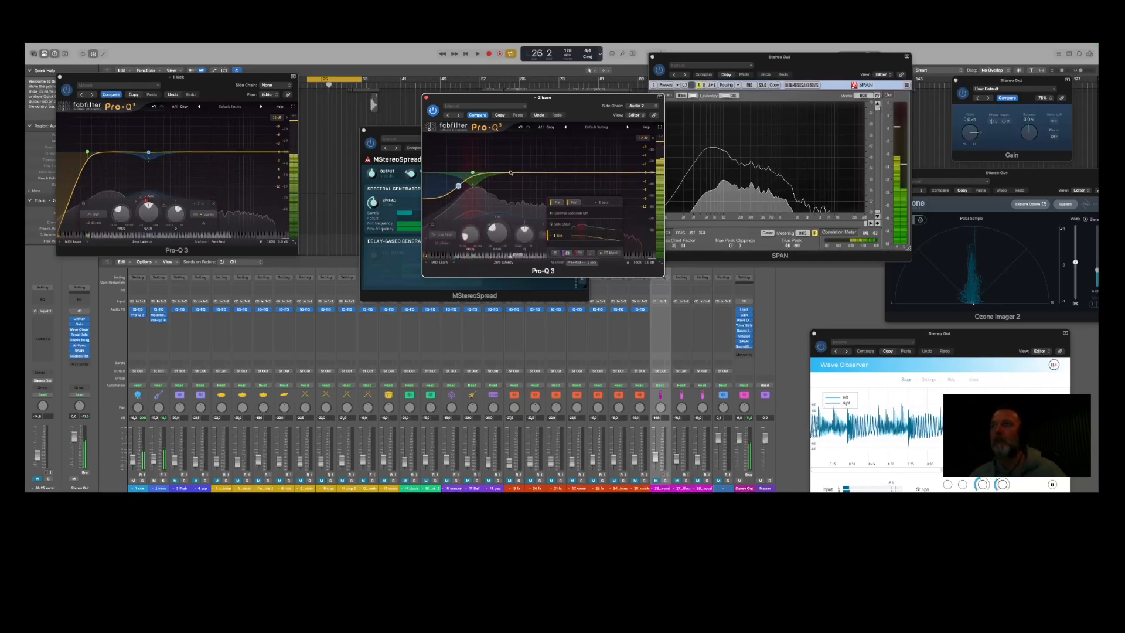
{"action": "key", "text": "space"}
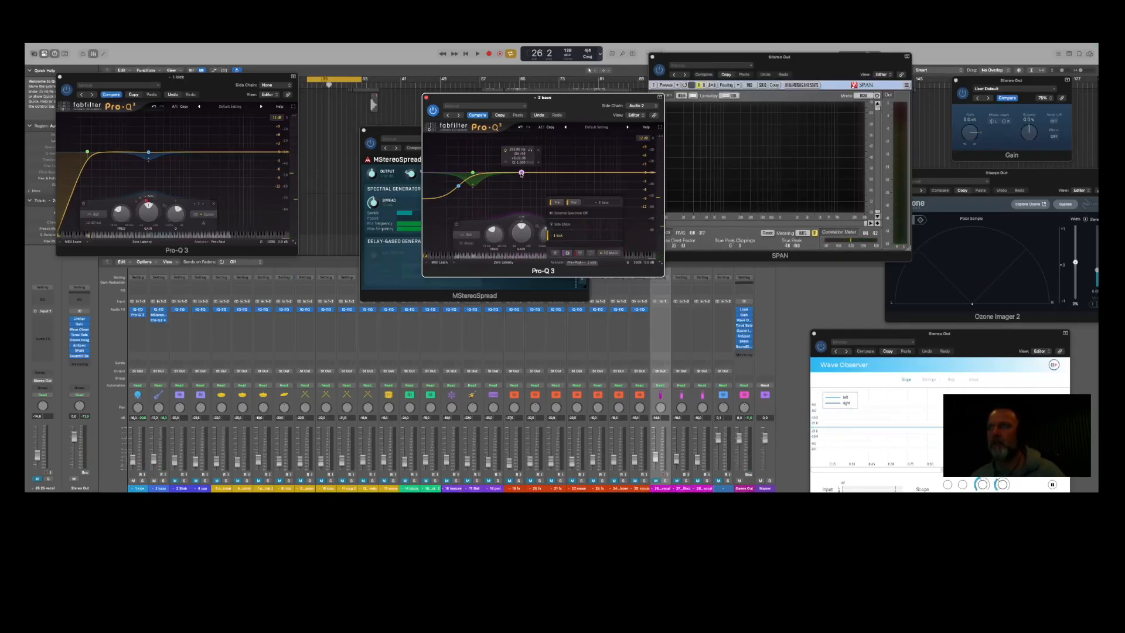
Sweep a boosted bell through the bass's low mids in Pro-Q 3, reset its gain, and turn it into a gentle cut.
{"action": "key", "text": "space"}
{"action": "mouse_move", "coordinate": [518, 174]}
{"action": "left_mouse_down"}
{"action": "mouse_move", "coordinate": [529, 161]}
{"action": "mouse_move", "coordinate": [505, 160]}
{"action": "mouse_move", "coordinate": [523, 167]}
{"action": "mouse_move", "coordinate": [512, 167]}
{"action": "left_mouse_up"}
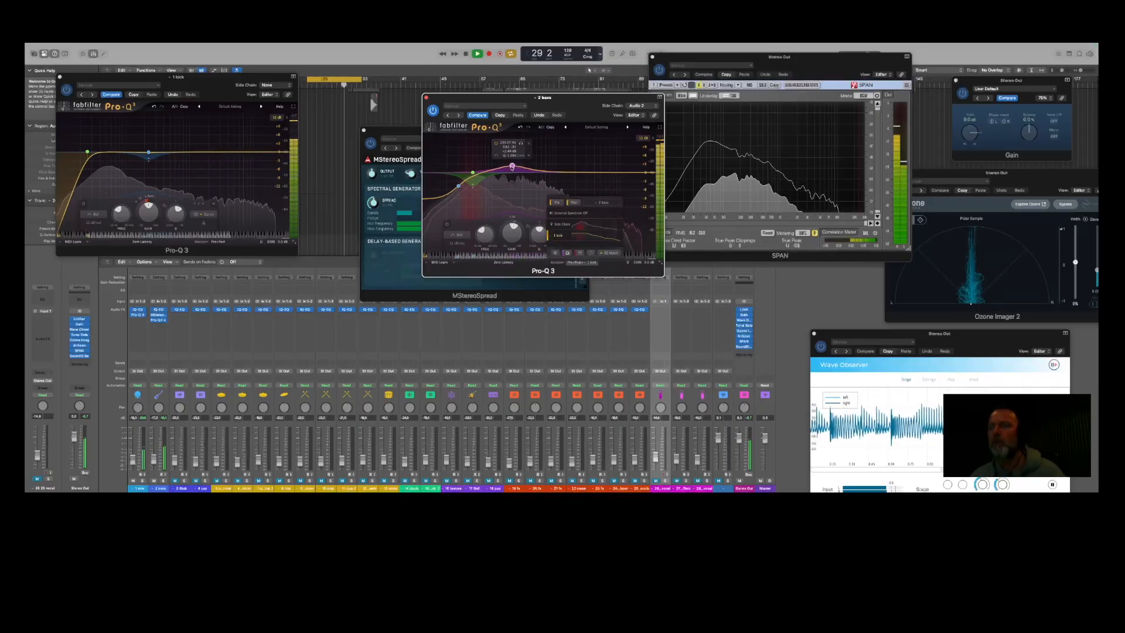
{"action": "scroll", "coordinate": [512, 168], "scroll_direction": "up", "scroll_amount": 3}
{"action": "key", "text": "space"}
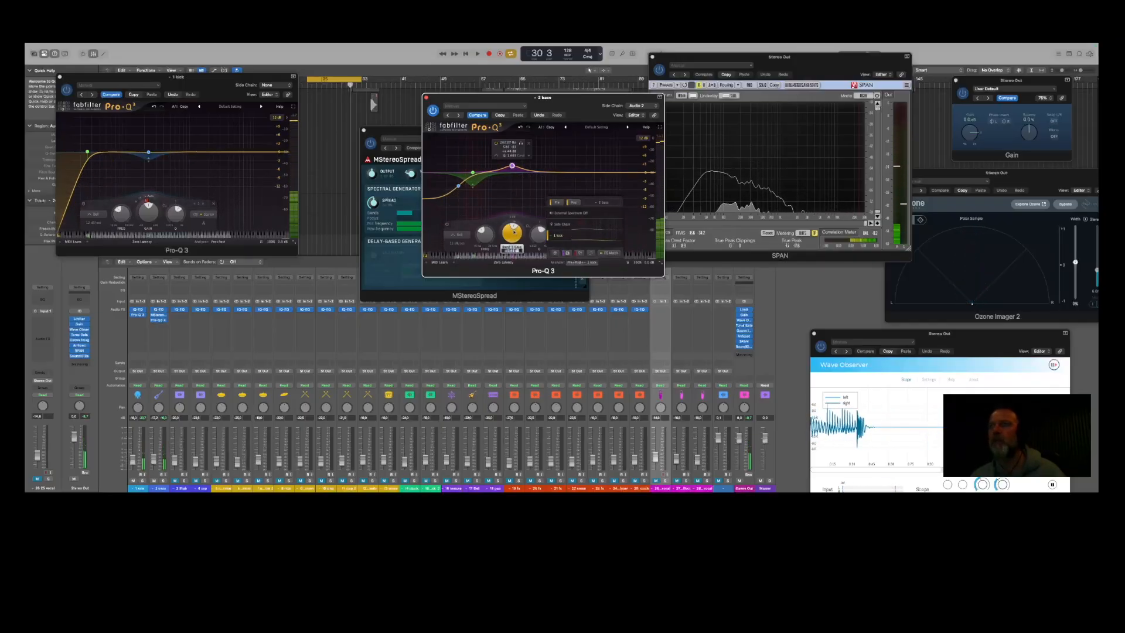
{"action": "double_click", "coordinate": [514, 232]}
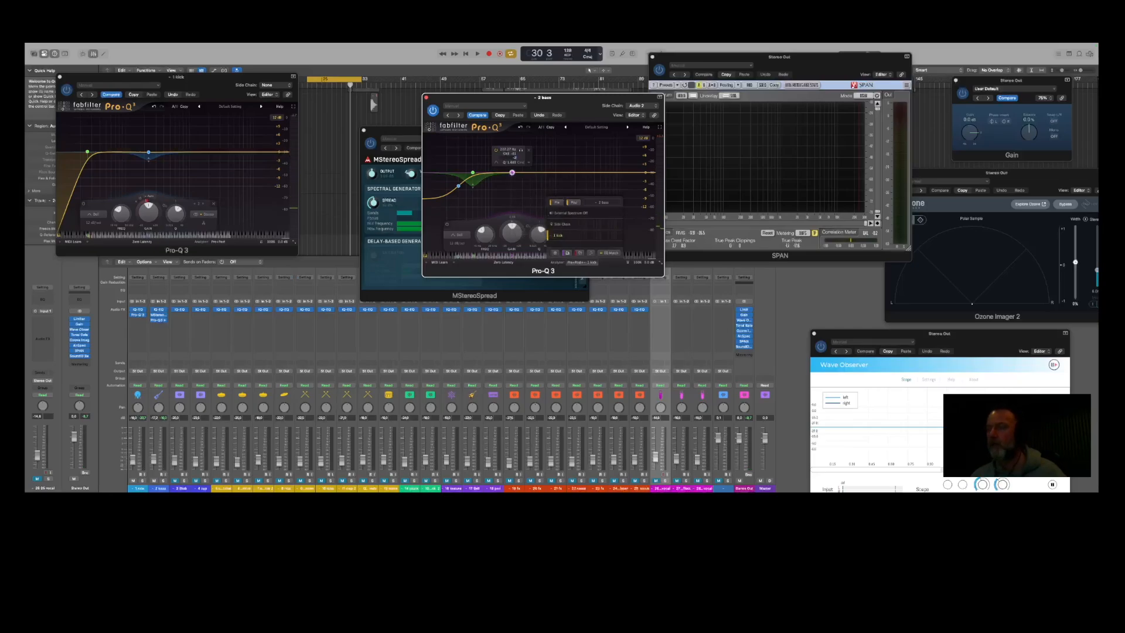
{"action": "left_click_drag", "start_coordinate": [513, 173], "coordinate": [512, 178]}
{"action": "key", "text": "space"}
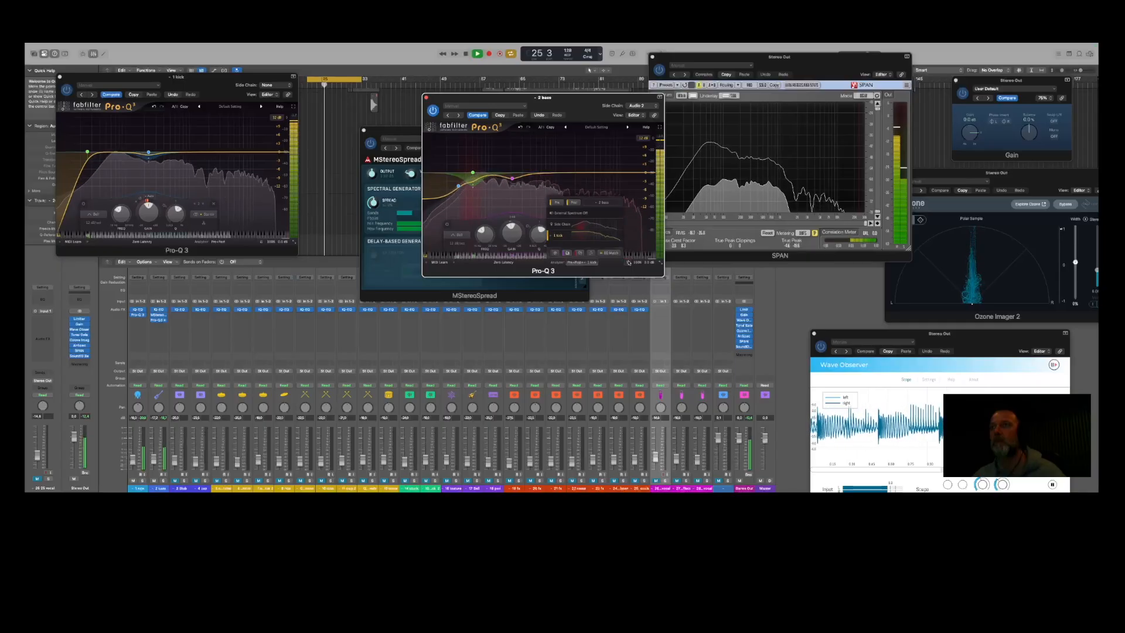
{"action": "key", "text": "space"}
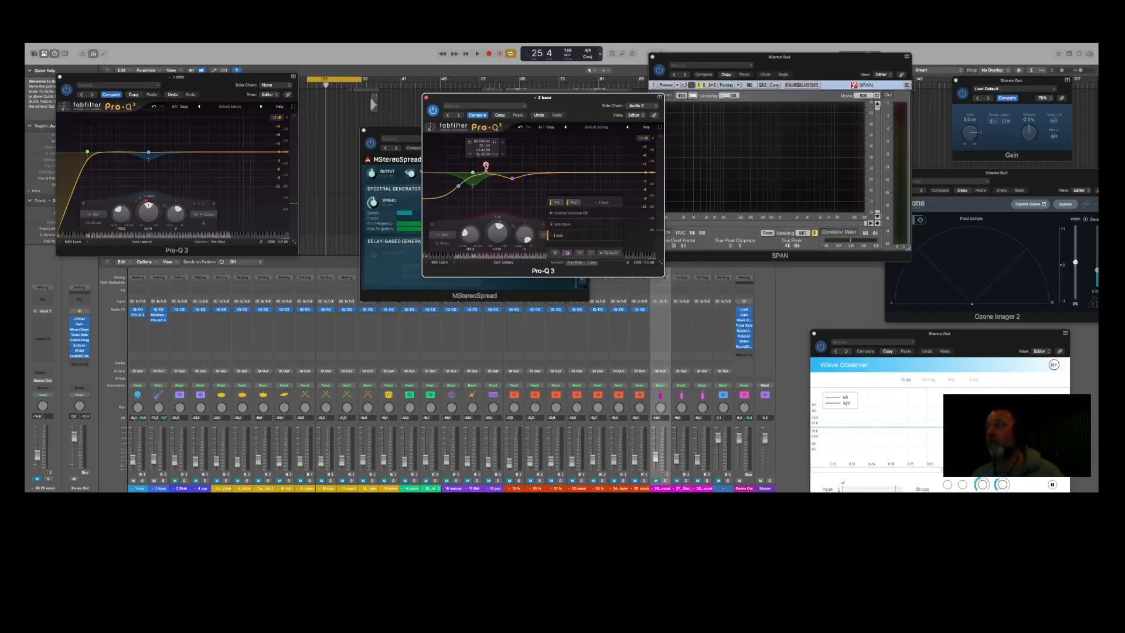
Sweep a narrow band in the bass's Pro-Q 3 to find a low-mid resonance and make that band dynamic.
{"action": "key", "text": "space"}
{"action": "left_click_drag", "start_coordinate": [486, 143], "coordinate": [501, 144]}
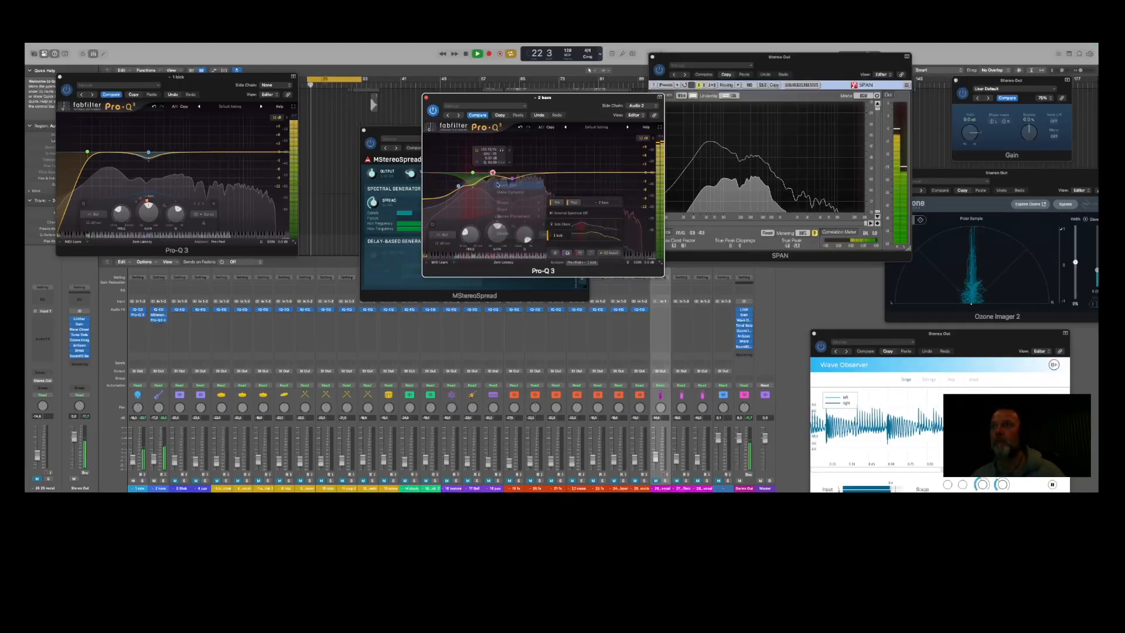
{"action": "left_click", "coordinate": [501, 192]}
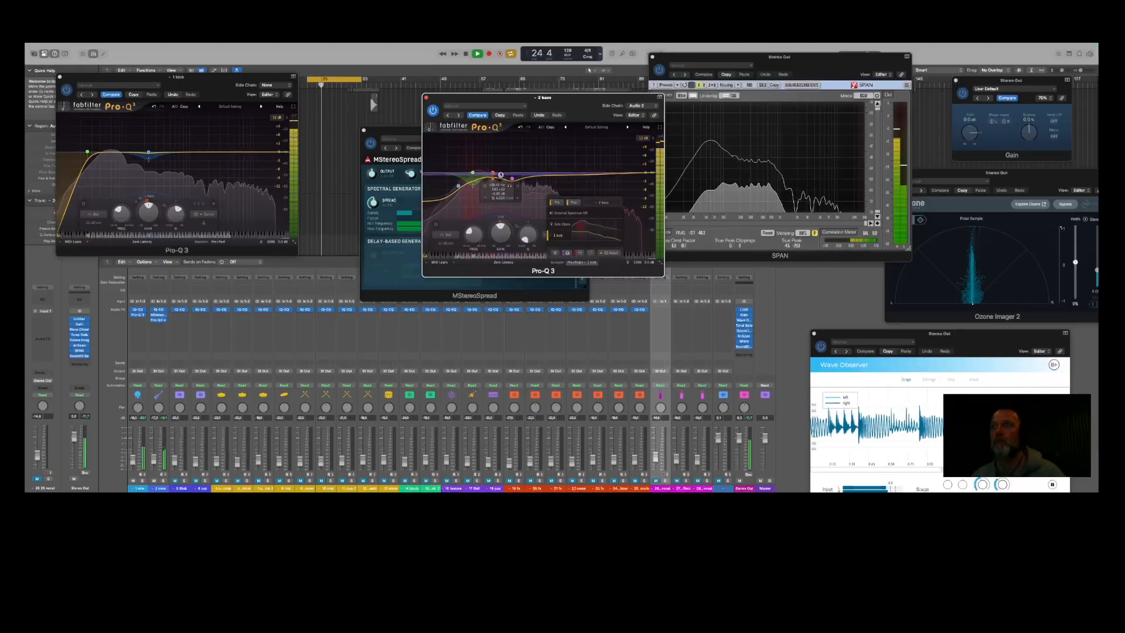
Solo and position a second narrow band slightly higher in the bass's Pro-Q 3, and make it a dynamic cut.
{"action": "left_click_drag", "start_coordinate": [501, 170], "coordinate": [512, 143]}
{"action": "left_click", "coordinate": [509, 142]}
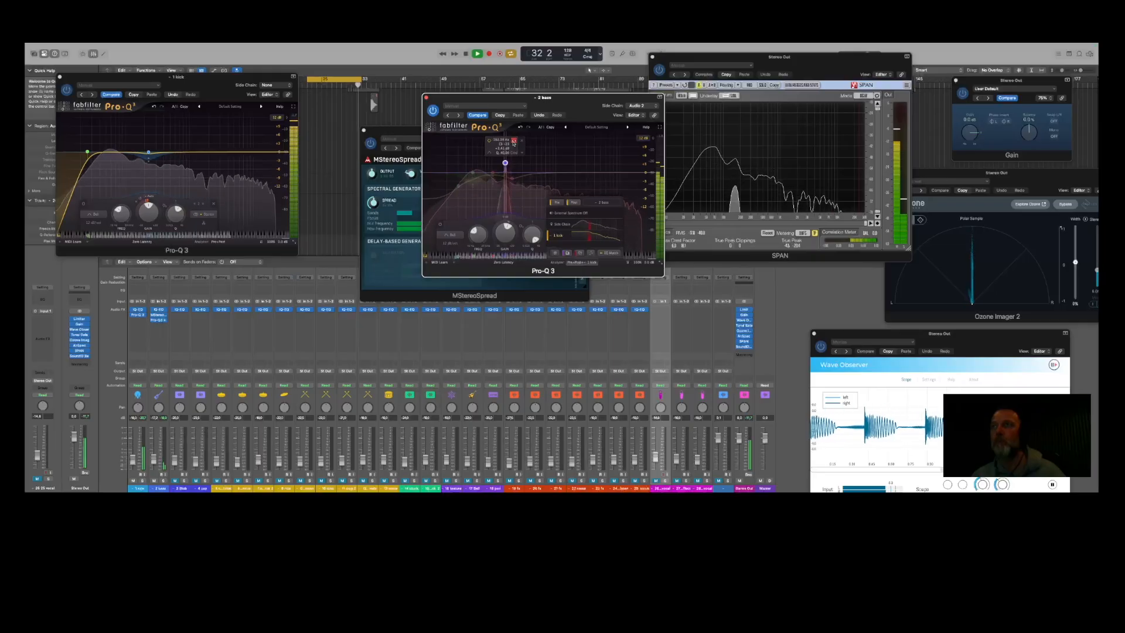
{"action": "left_click_drag", "start_coordinate": [513, 142], "coordinate": [514, 143]}
{"action": "left_click_drag", "start_coordinate": [508, 234], "coordinate": [507, 241]}
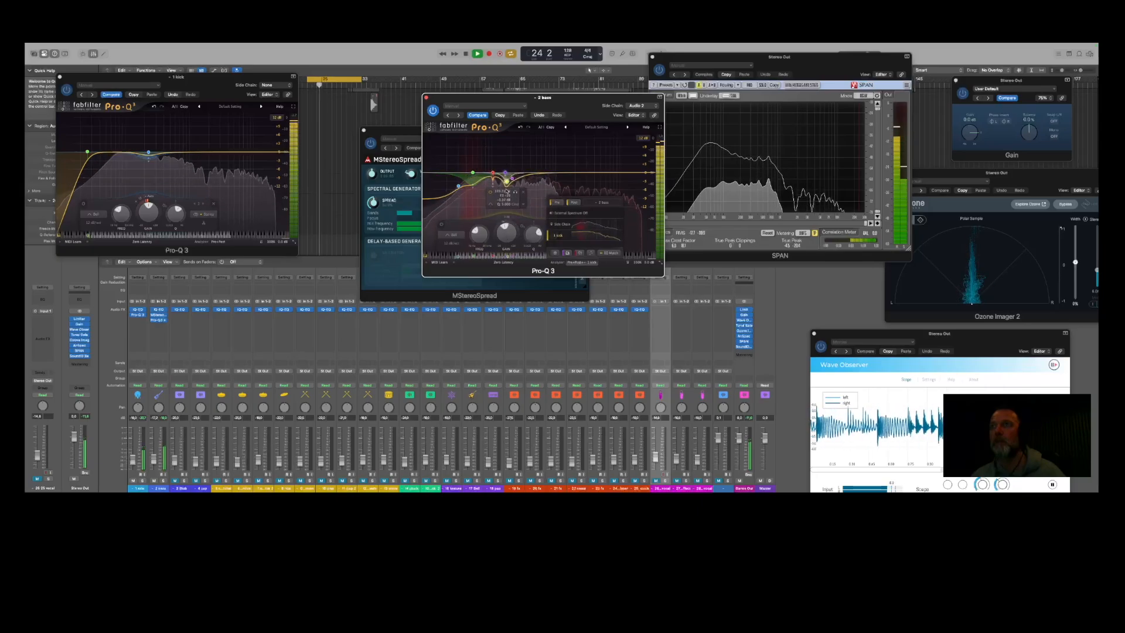
{"action": "mouse_move", "coordinate": [506, 183]}
{"action": "left_mouse_down"}
{"action": "mouse_move", "coordinate": [510, 199]}
{"action": "mouse_move", "coordinate": [506, 189]}
{"action": "left_mouse_up"}
{"action": "left_click", "coordinate": [523, 194]}
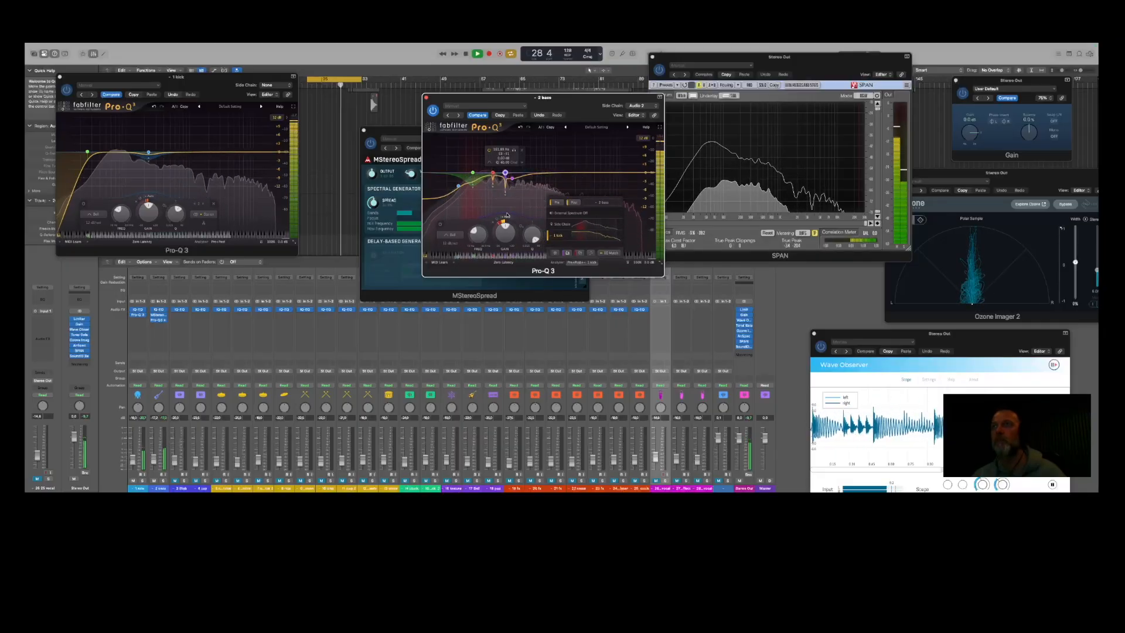
{"action": "key", "text": "space"}
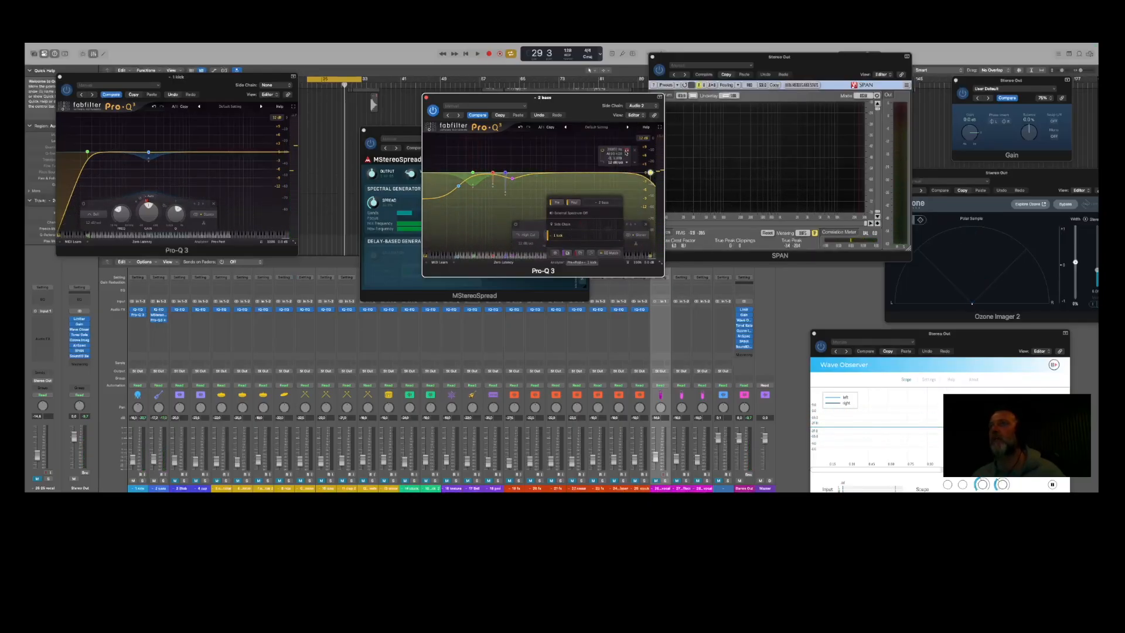
Roll off the bass's top end with a slightly resonant high cut in Pro-Q 3, and close its window.
{"action": "key", "text": "space"}
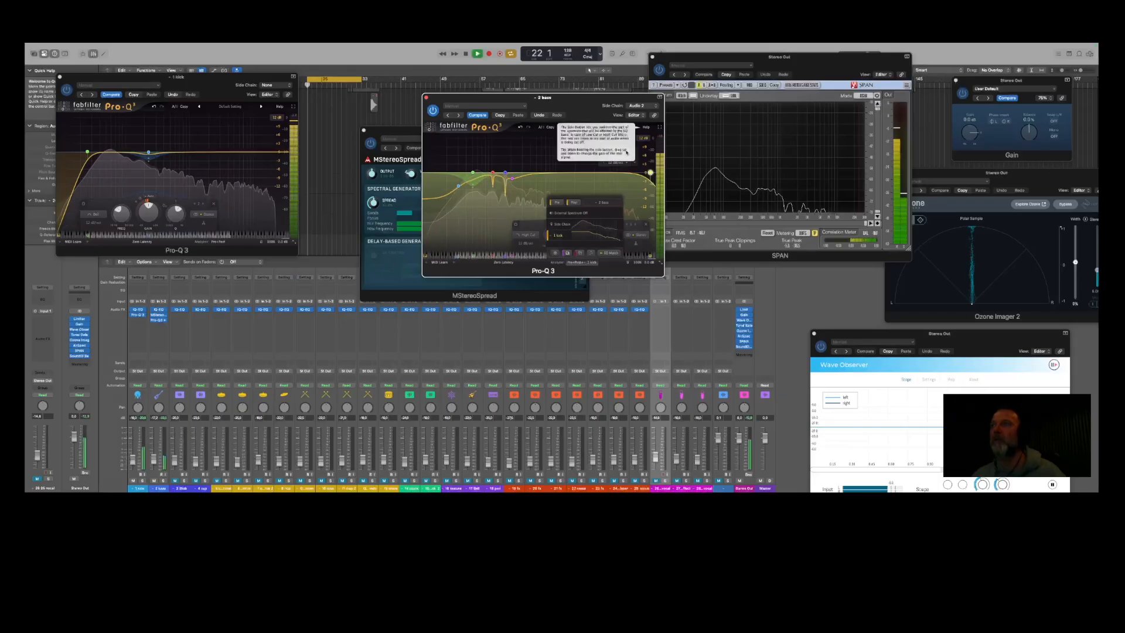
{"action": "left_click_drag", "start_coordinate": [628, 152], "coordinate": [584, 153]}
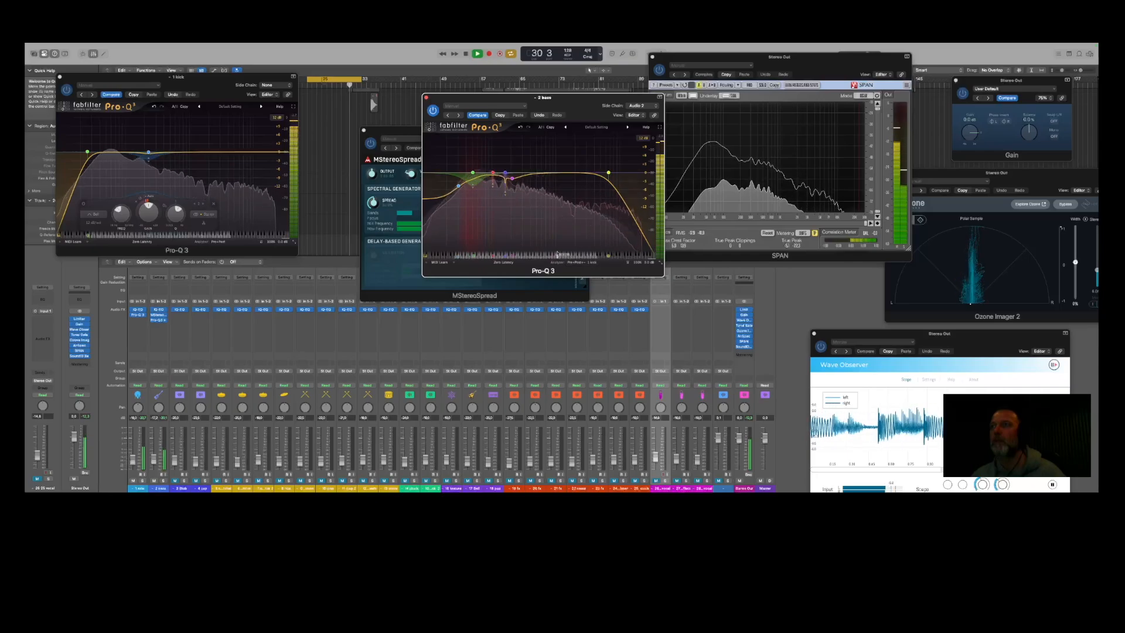
{"action": "left_click", "coordinate": [609, 173]}
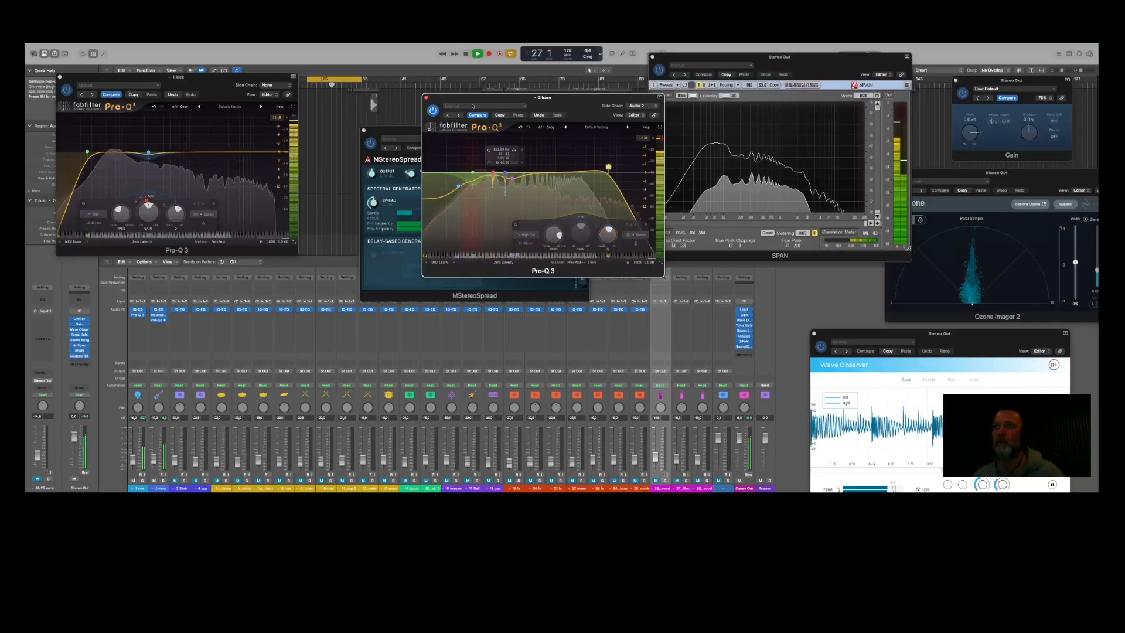
{"action": "key", "text": "space"}
{"action": "left_click", "coordinate": [426, 97]}
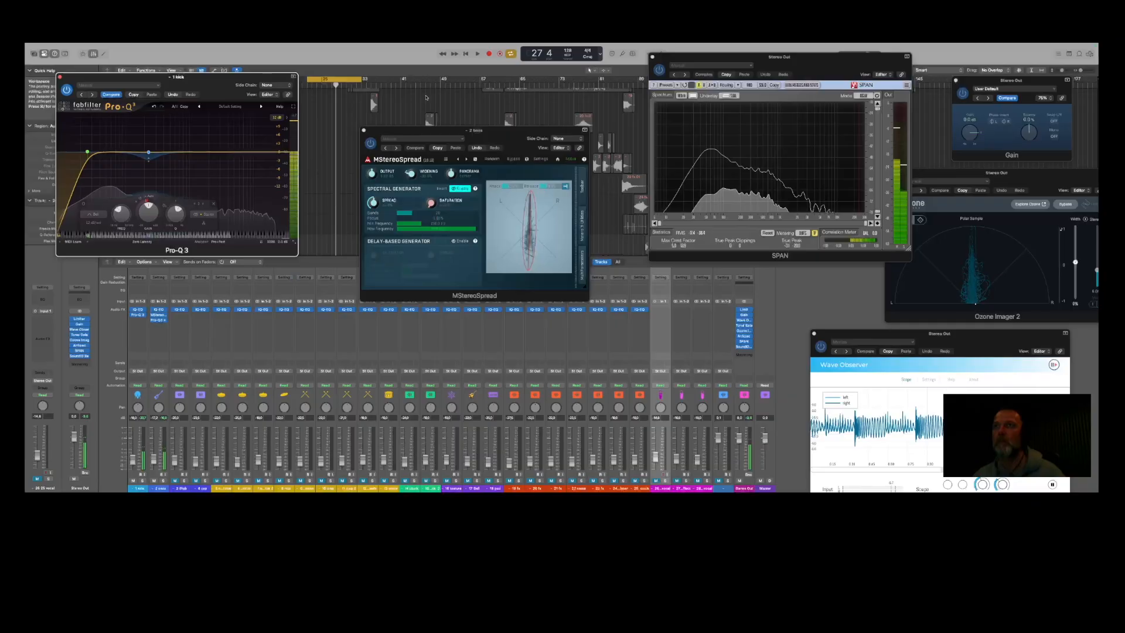
Close the MStereoSpread and Pro-Q 3 windows and insert FabFilter Saturn 2 after Pro-Q 3 on the kick channel.
{"action": "left_click", "coordinate": [364, 130]}
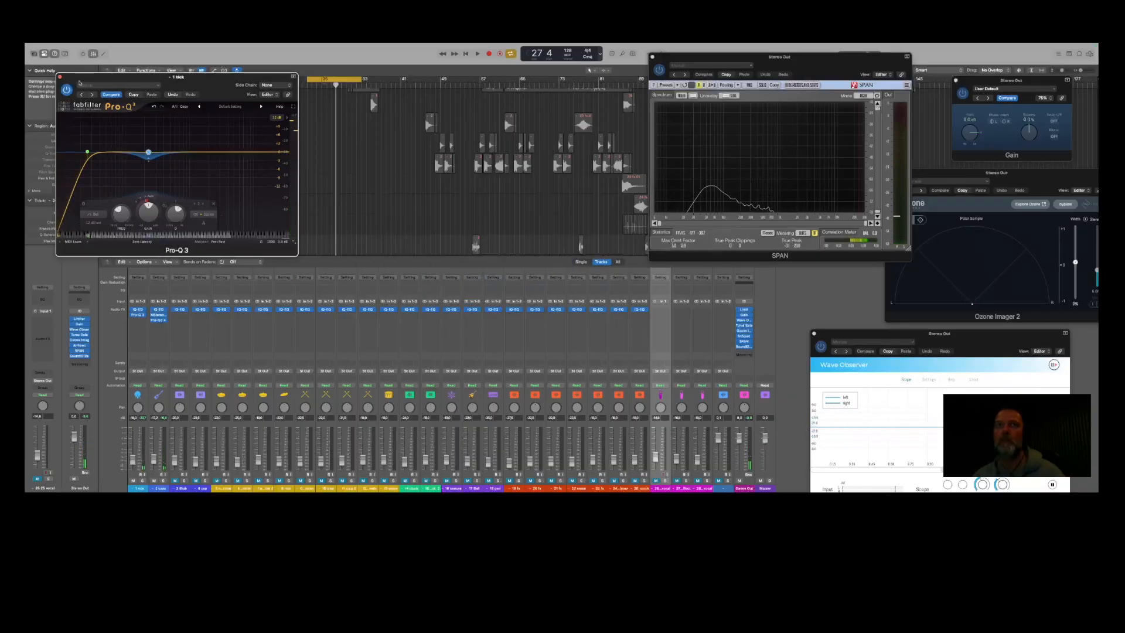
{"action": "left_click", "coordinate": [60, 78]}
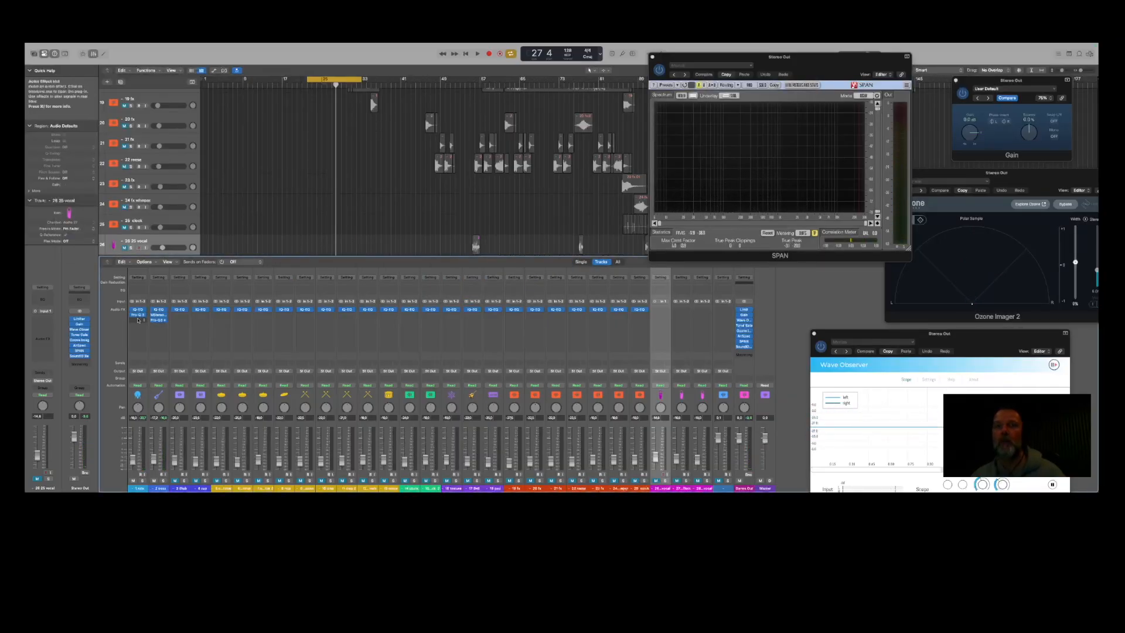
{"action": "left_click", "coordinate": [138, 320]}
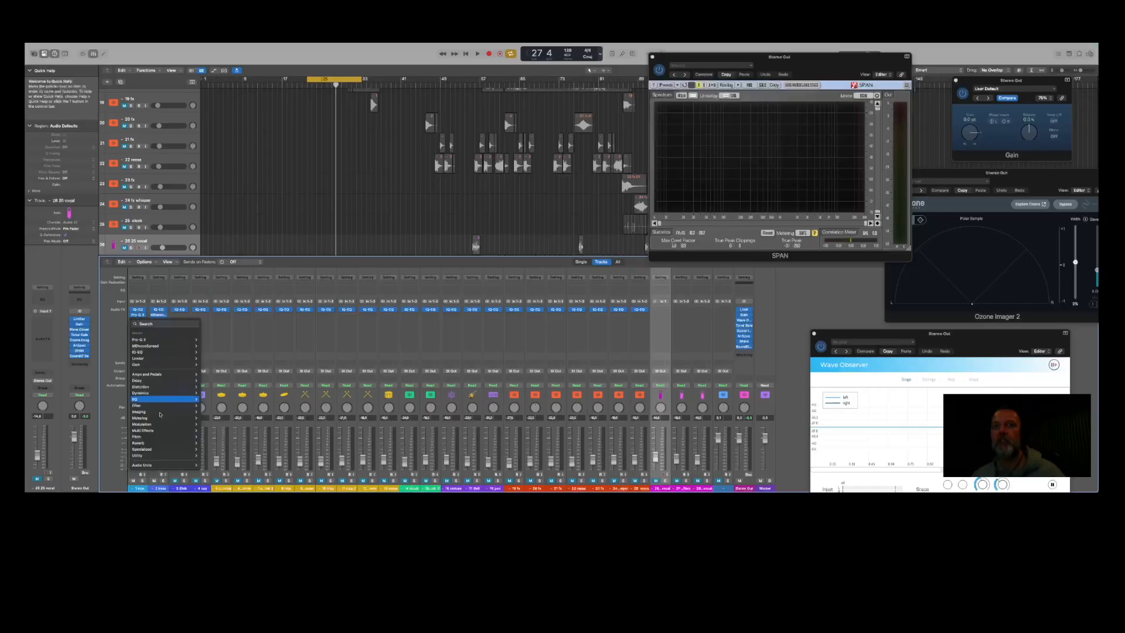
{"action": "mouse_move", "coordinate": [181, 465]}
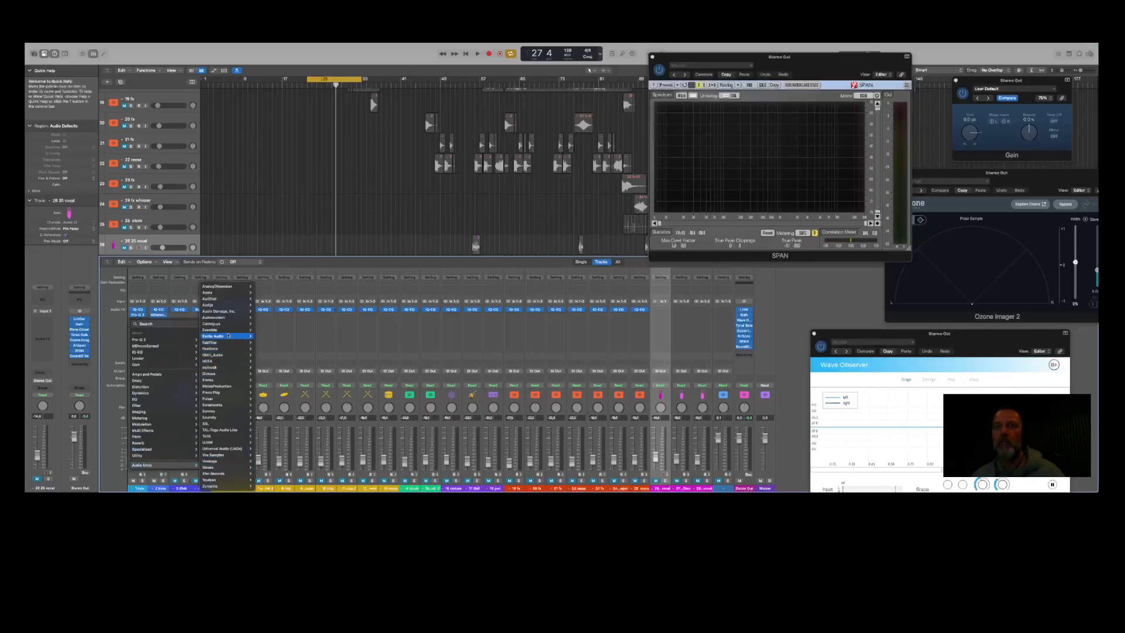
{"action": "mouse_move", "coordinate": [228, 335]}
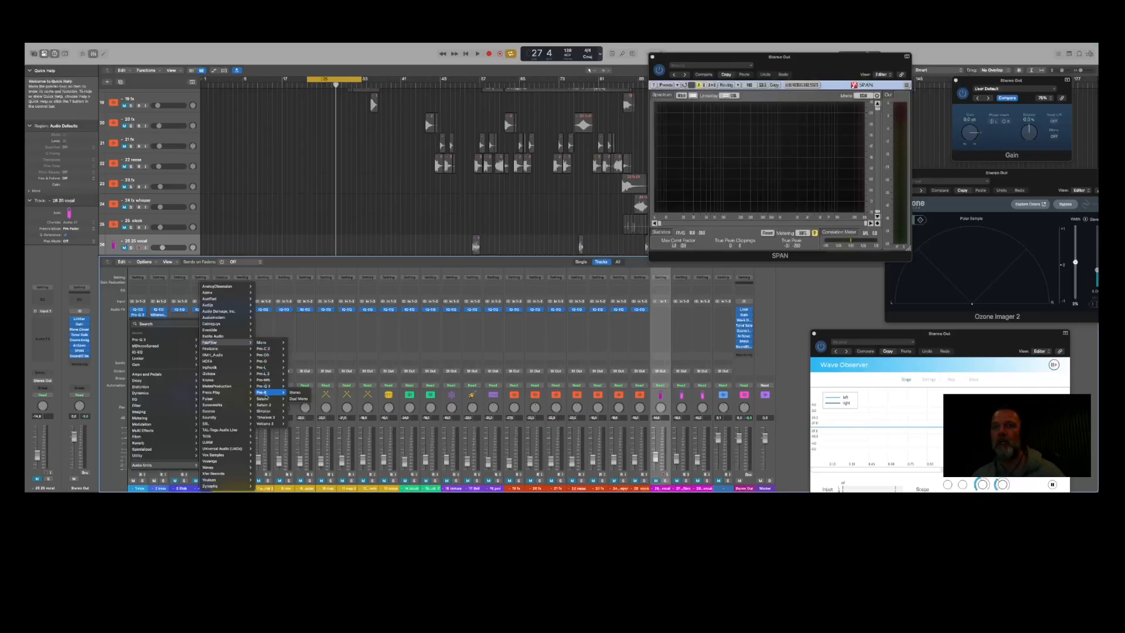
{"action": "left_click", "coordinate": [296, 405]}
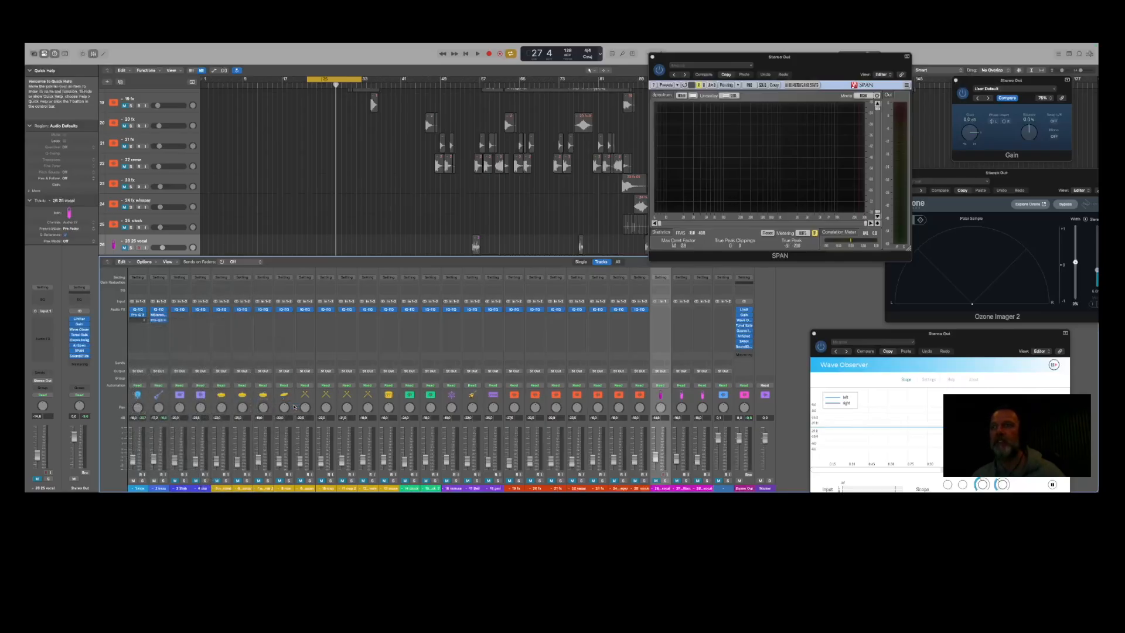
Load the custom mix-knob preset in the kick's Saturn 2 and set its distortion style to Gentle Saturation.
{"action": "left_click", "coordinate": [578, 160]}
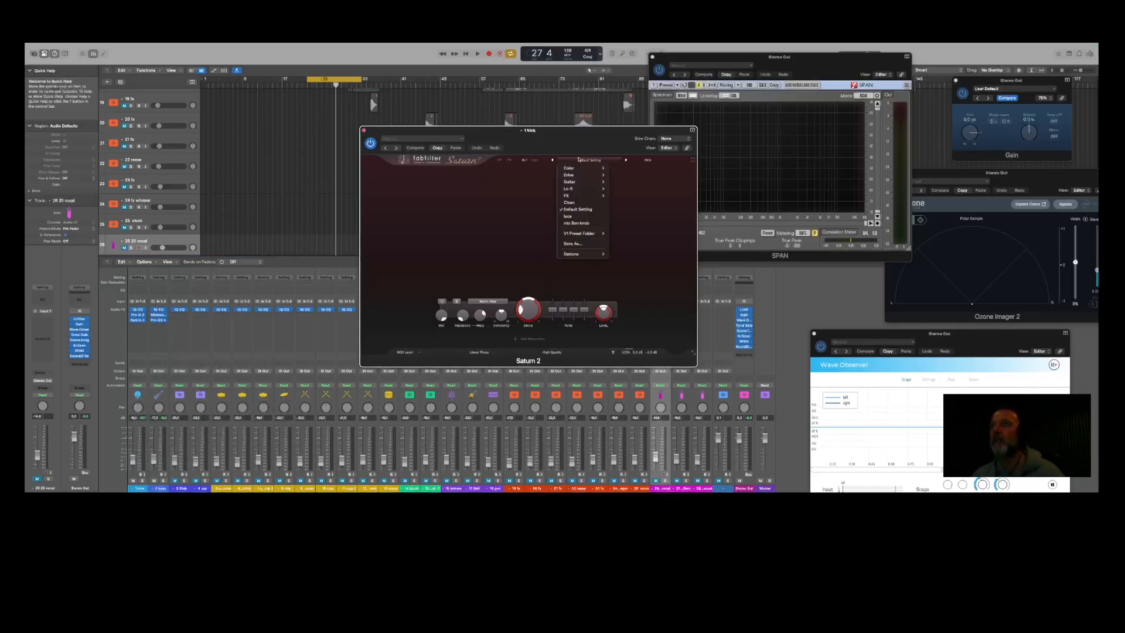
{"action": "left_click", "coordinate": [581, 225]}
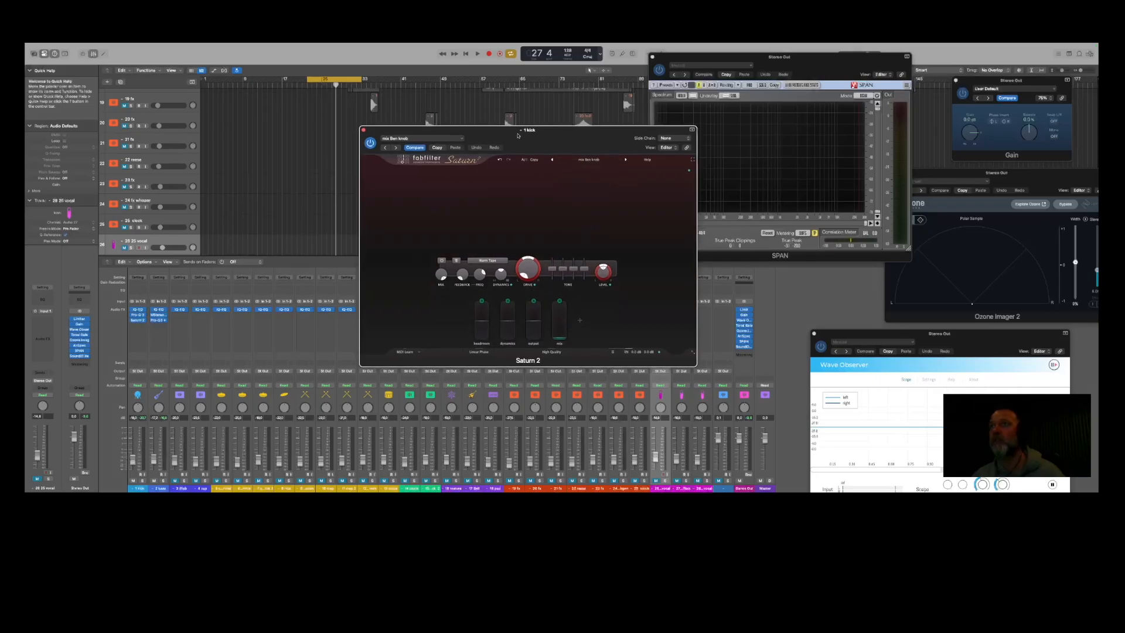
{"action": "left_click_drag", "start_coordinate": [518, 136], "coordinate": [554, 134]}
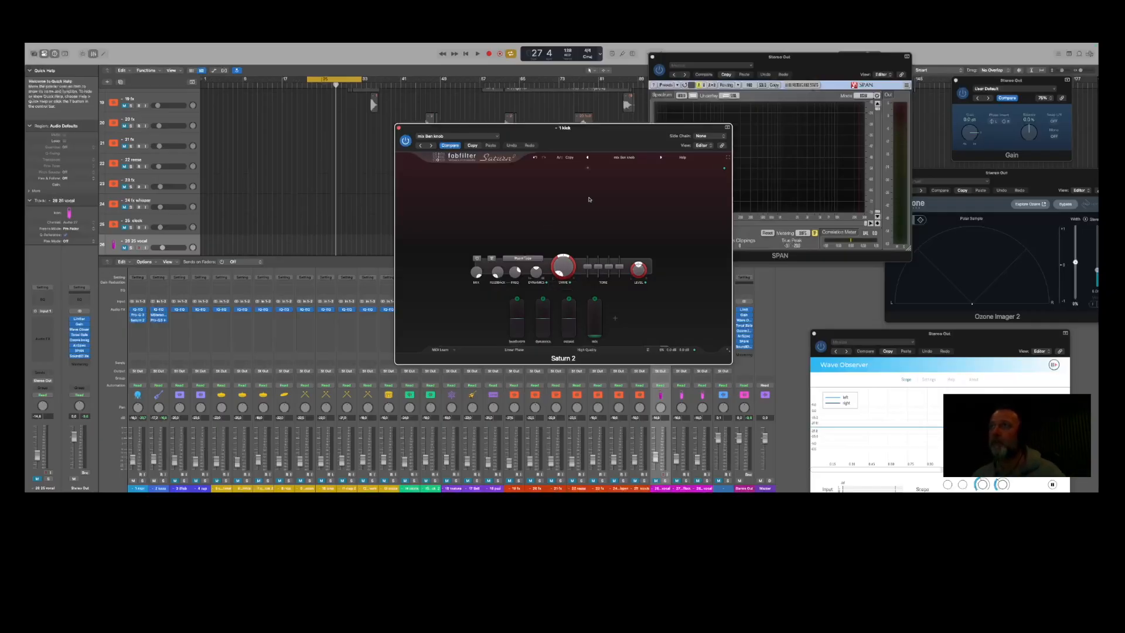
{"action": "left_click", "coordinate": [522, 257]}
{"action": "mouse_move", "coordinate": [511, 288]}
{"action": "left_click", "coordinate": [565, 293]}
Play the loop while adjusting the Dynamics macro and the first macro in the kick's Saturn 2, and close its window.
{"action": "key", "text": "space"}
{"action": "left_click_drag", "start_coordinate": [541, 315], "coordinate": [541, 309]}
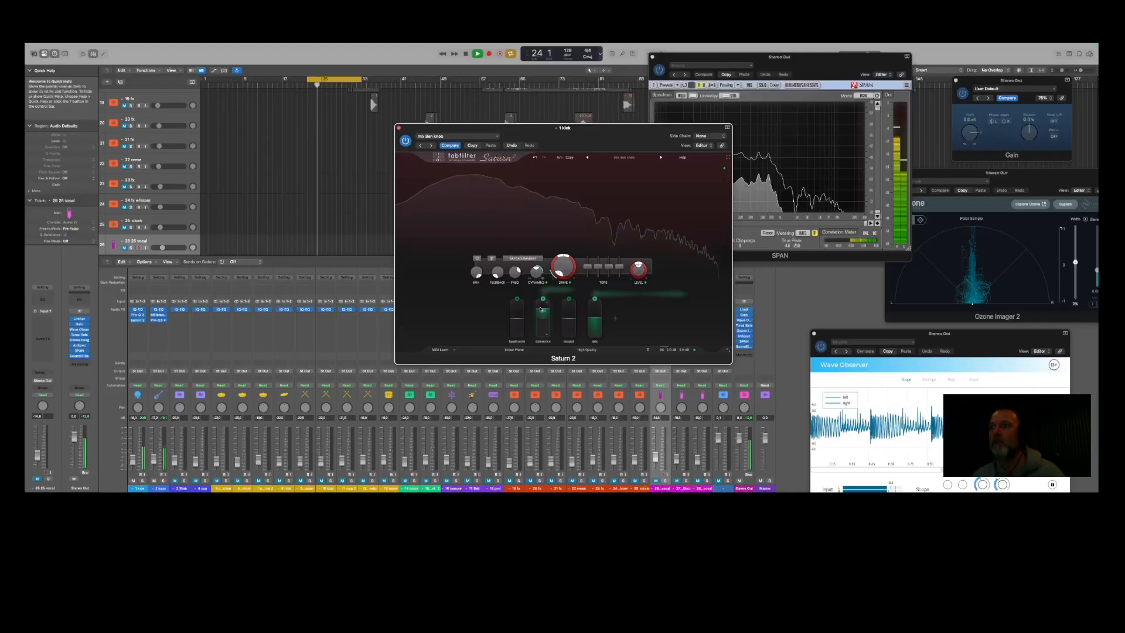
{"action": "left_click_drag", "start_coordinate": [520, 319], "coordinate": [520, 321]}
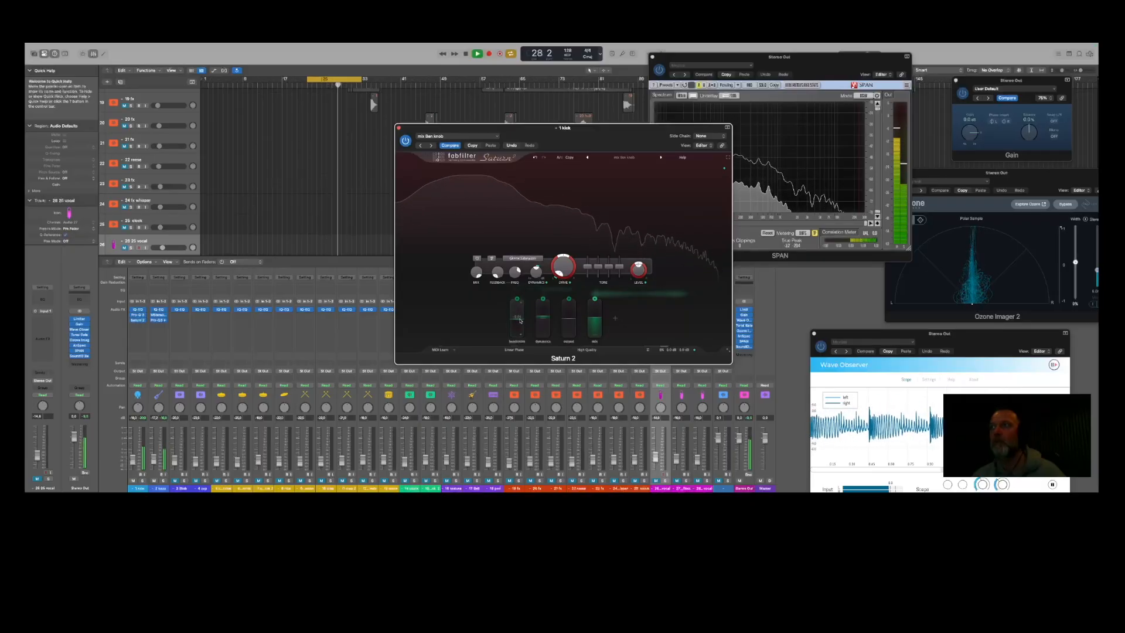
{"action": "left_click_drag", "start_coordinate": [541, 139], "coordinate": [437, 105]}
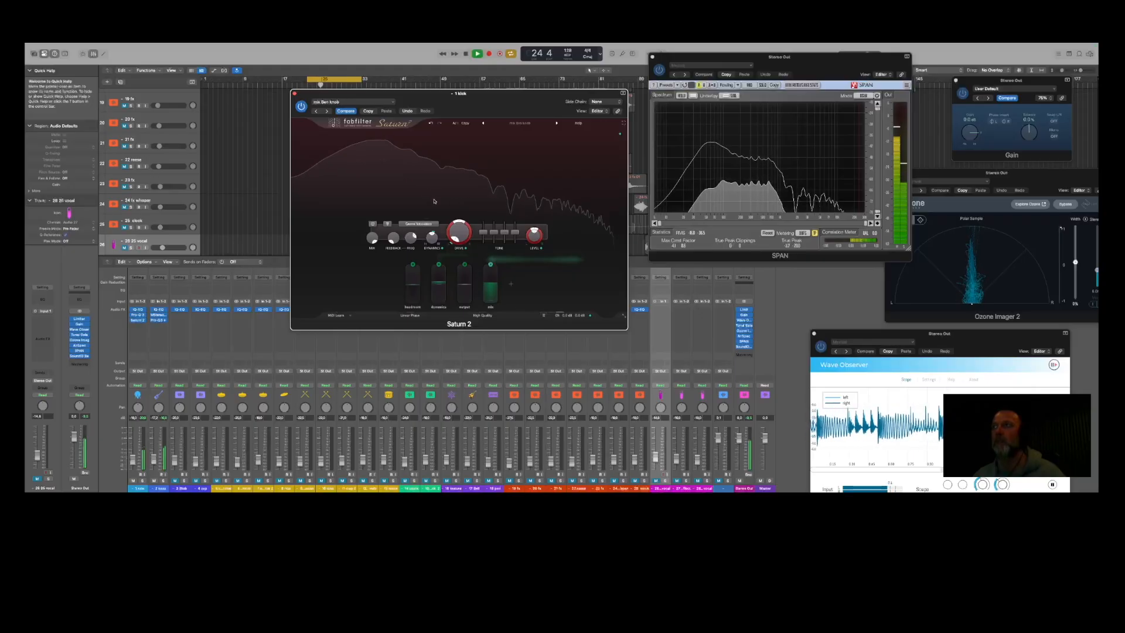
{"action": "key", "text": "space"}
{"action": "left_click", "coordinate": [294, 94]}
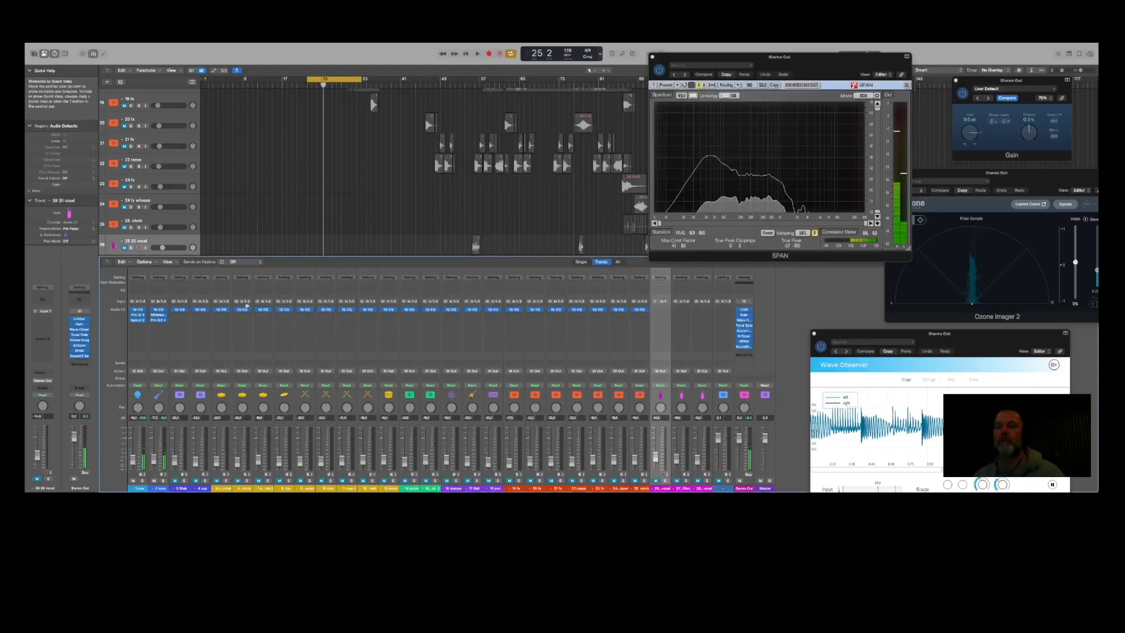
Insert Saturn 2 after Pro-Q 3 on the bass, load the same mix-knob preset, and set its style to Heavy Saturation.
{"action": "left_click", "coordinate": [159, 323]}
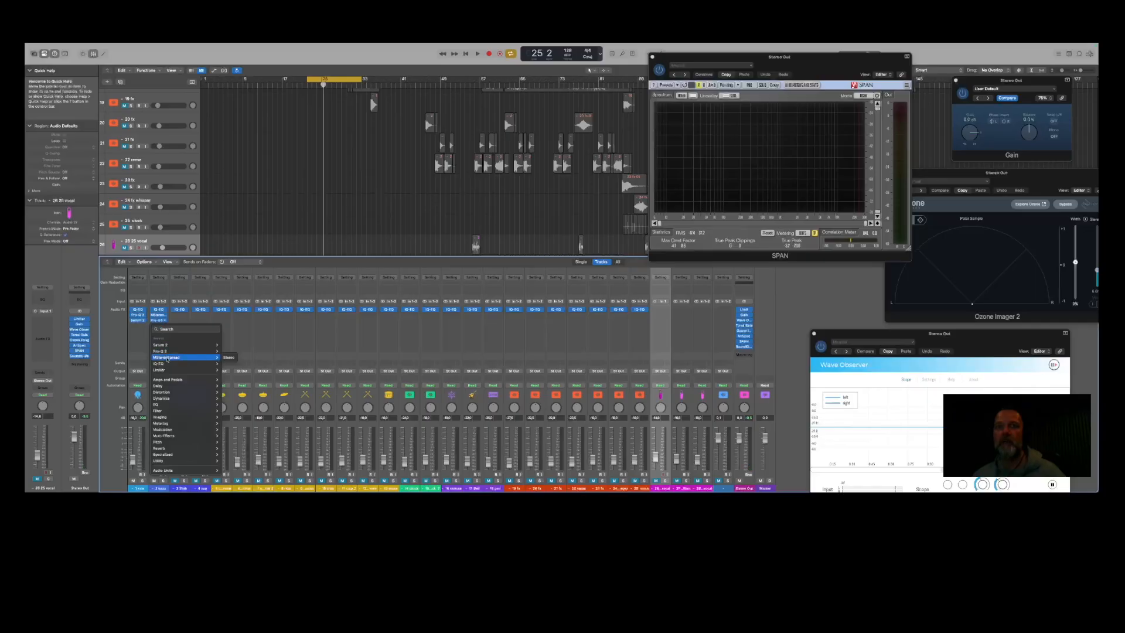
{"action": "left_click", "coordinate": [160, 344]}
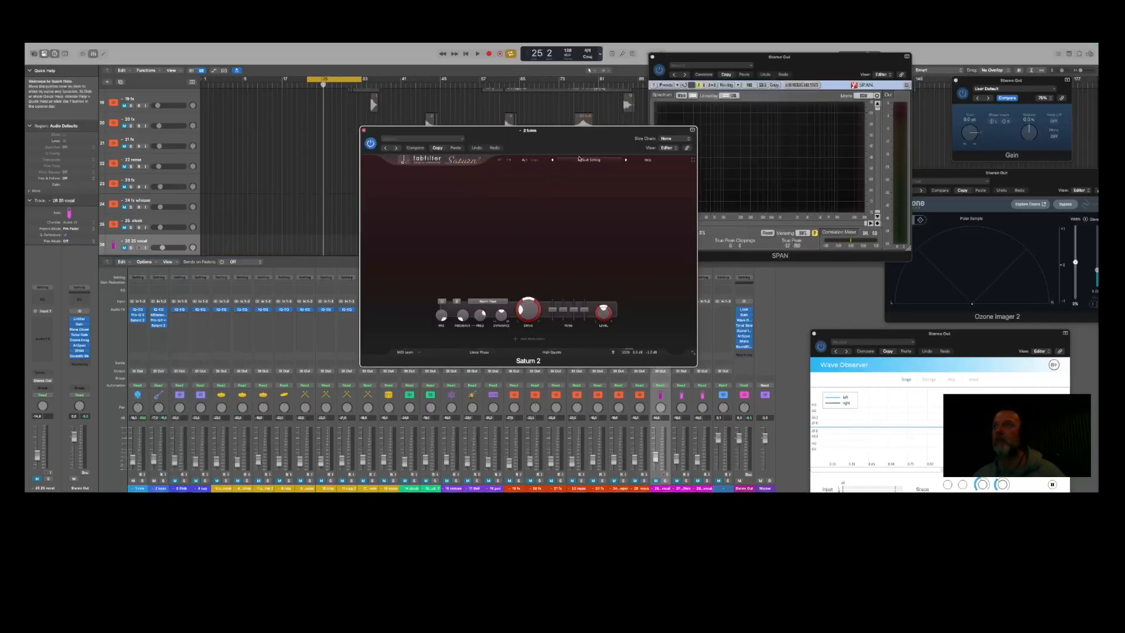
{"action": "left_click", "coordinate": [583, 158]}
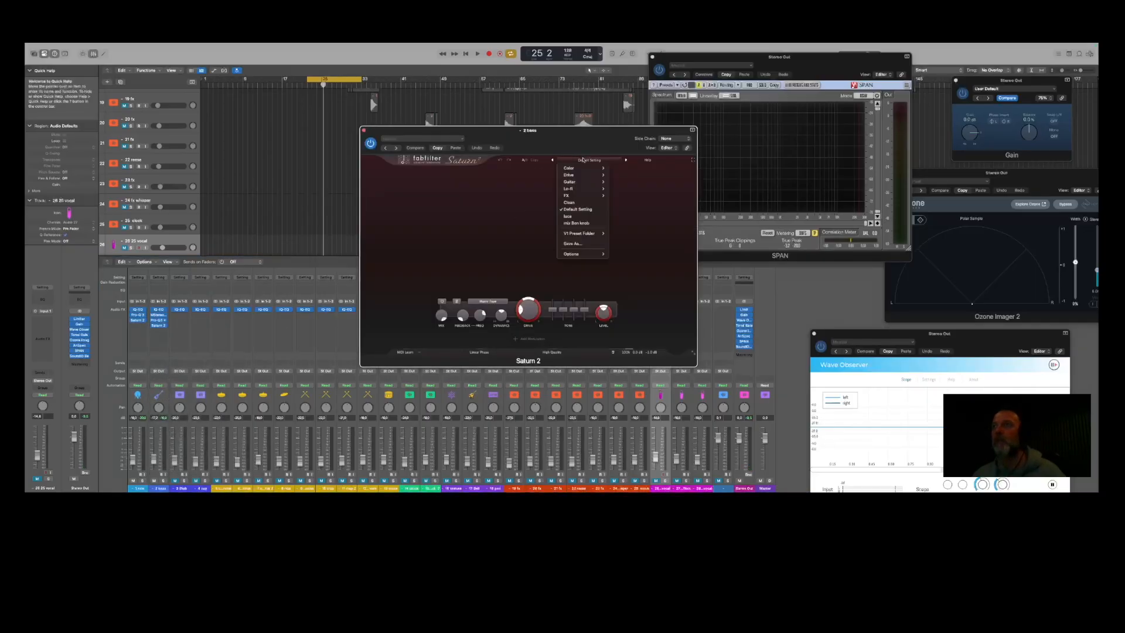
{"action": "left_click", "coordinate": [578, 225]}
{"action": "left_click", "coordinate": [488, 262]}
{"action": "mouse_move", "coordinate": [489, 290]}
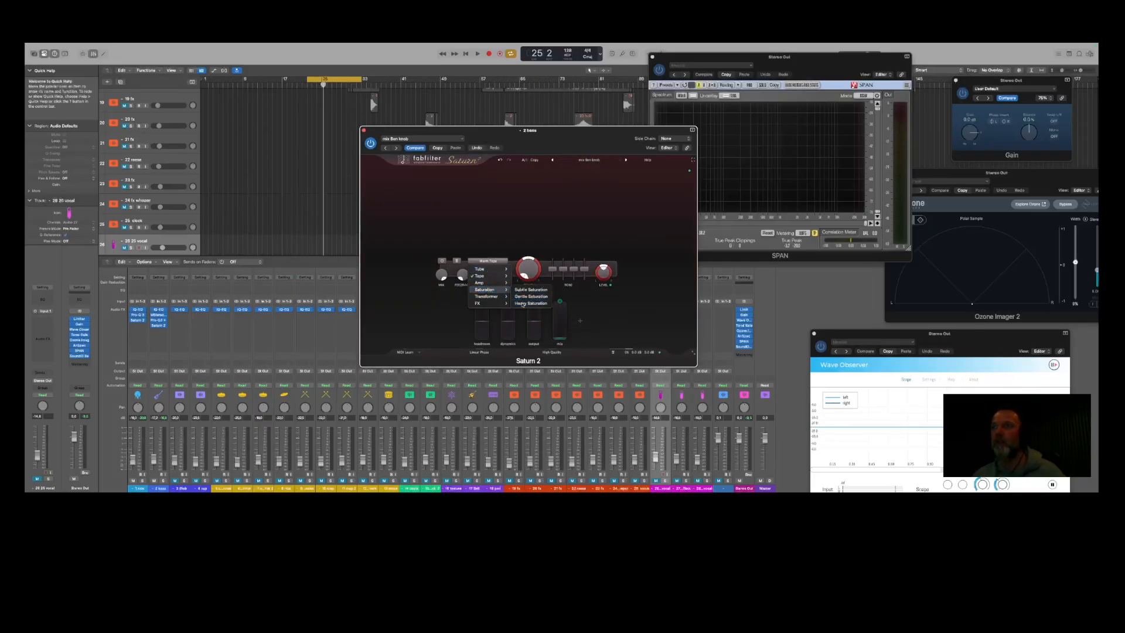
{"action": "left_click", "coordinate": [523, 303]}
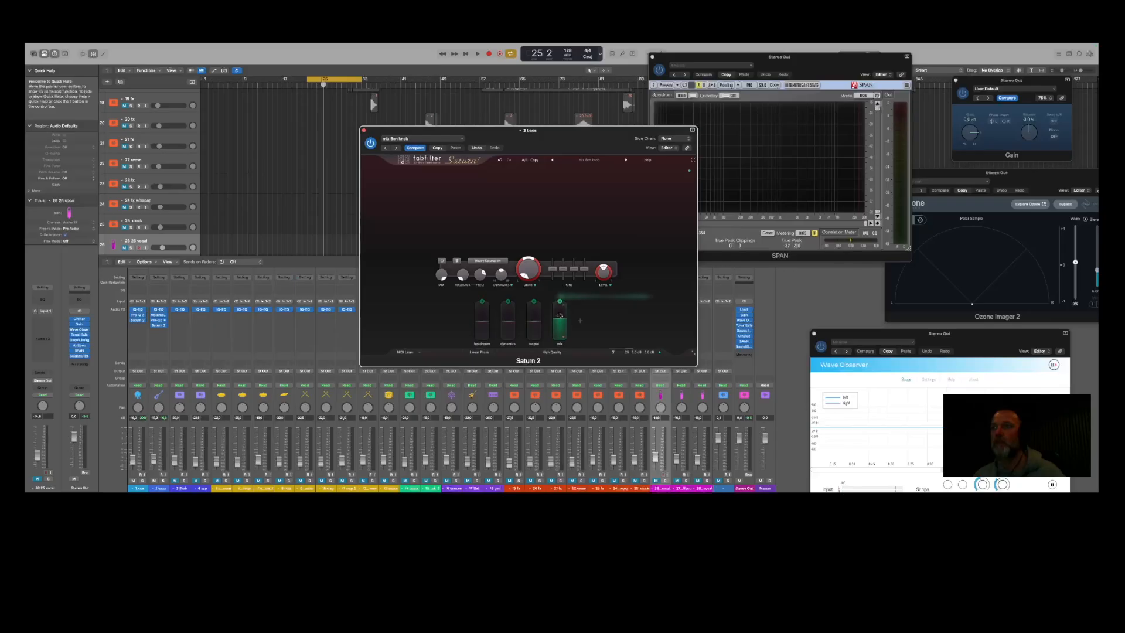
Raise the first macro and the Dynamics macro in the bass's Saturn 2 during loop playback, and close its window.
{"action": "key", "text": "space"}
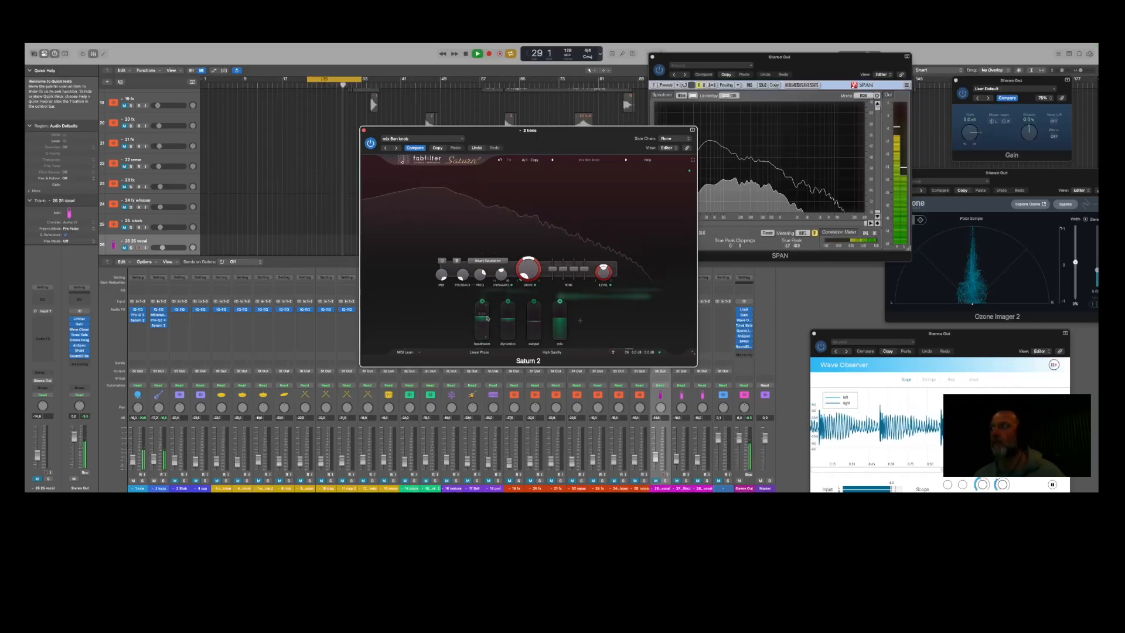
{"action": "left_click", "coordinate": [363, 131]}
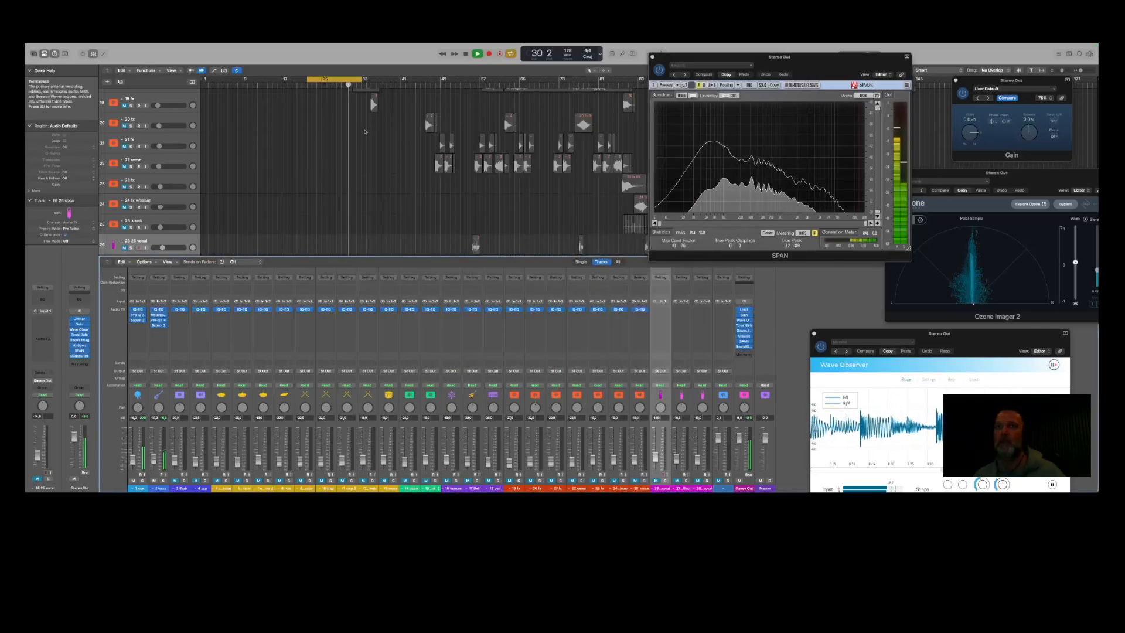
{"action": "key", "text": "space"}
Find Bitcrusher in the plug-in search and insert it after Saturn 2 on the bass.
{"action": "left_click", "coordinate": [159, 330]}
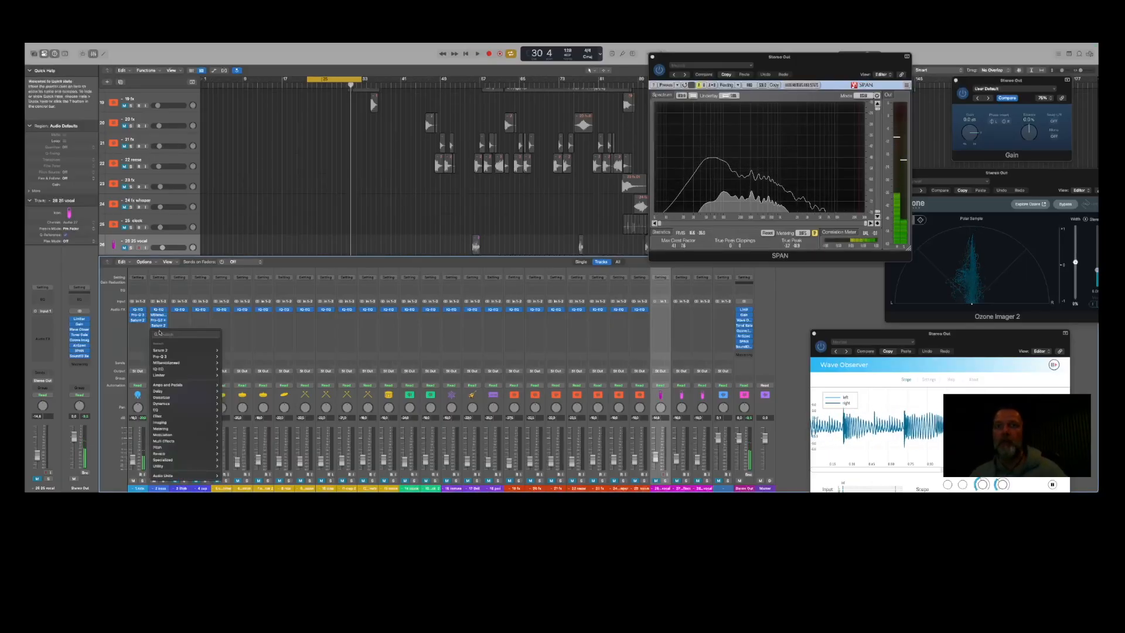
{"action": "mouse_move", "coordinate": [190, 387]}
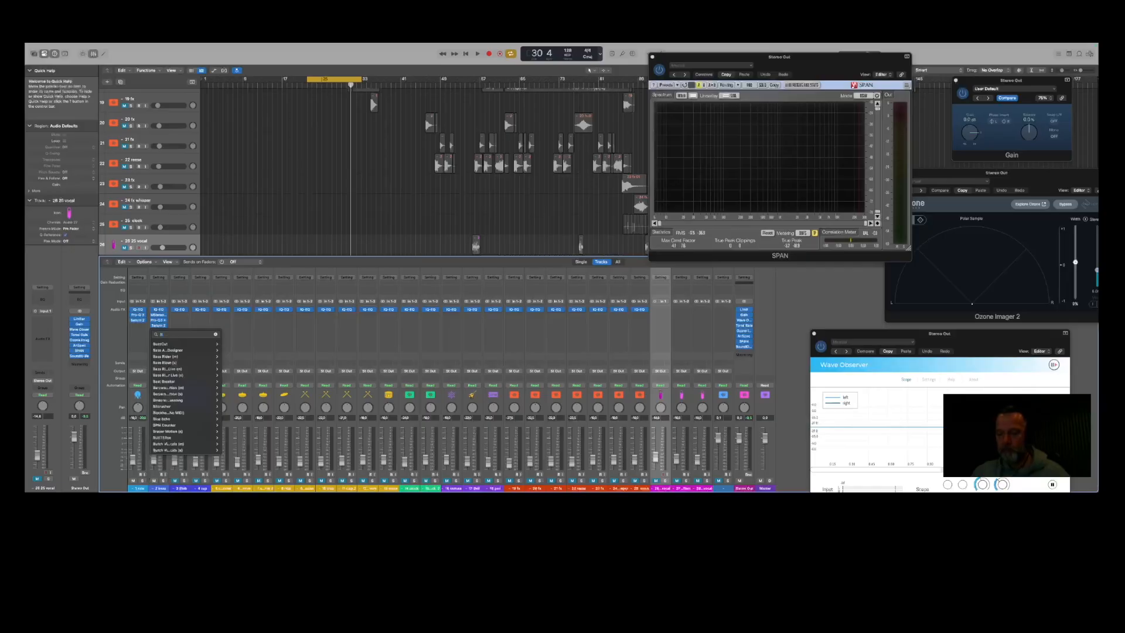
{"action": "type", "text": "bit"}
{"action": "left_click", "coordinate": [229, 344]}
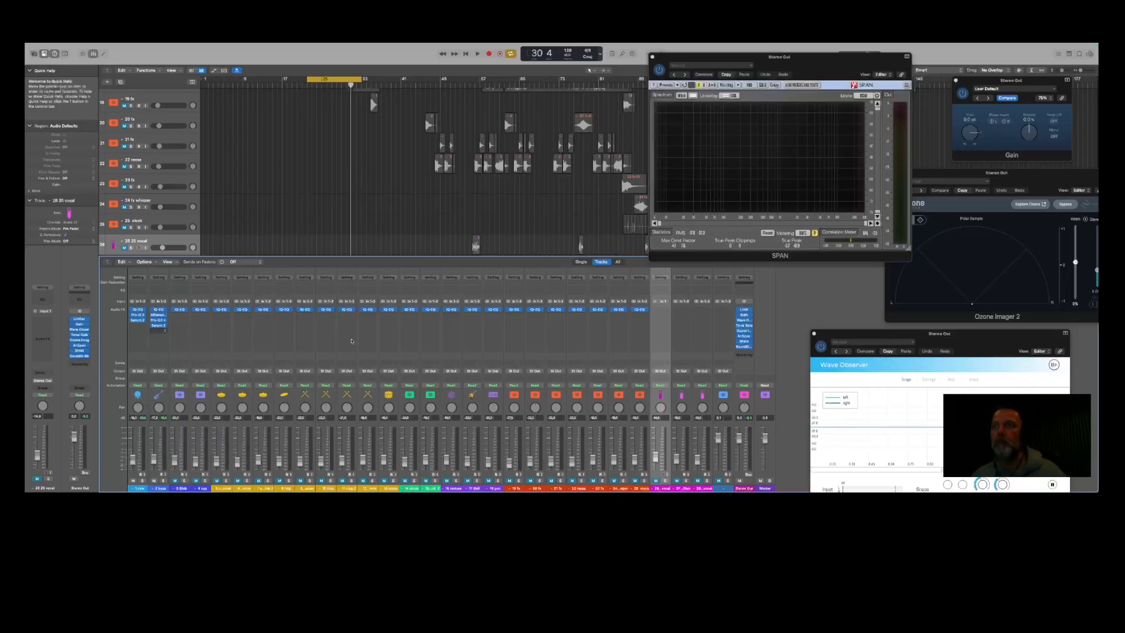
During playback, raise the bass Bitcrusher's resolution, set its downsampling to 4x, and lower its mix to about 94%.
{"action": "key", "text": "space"}
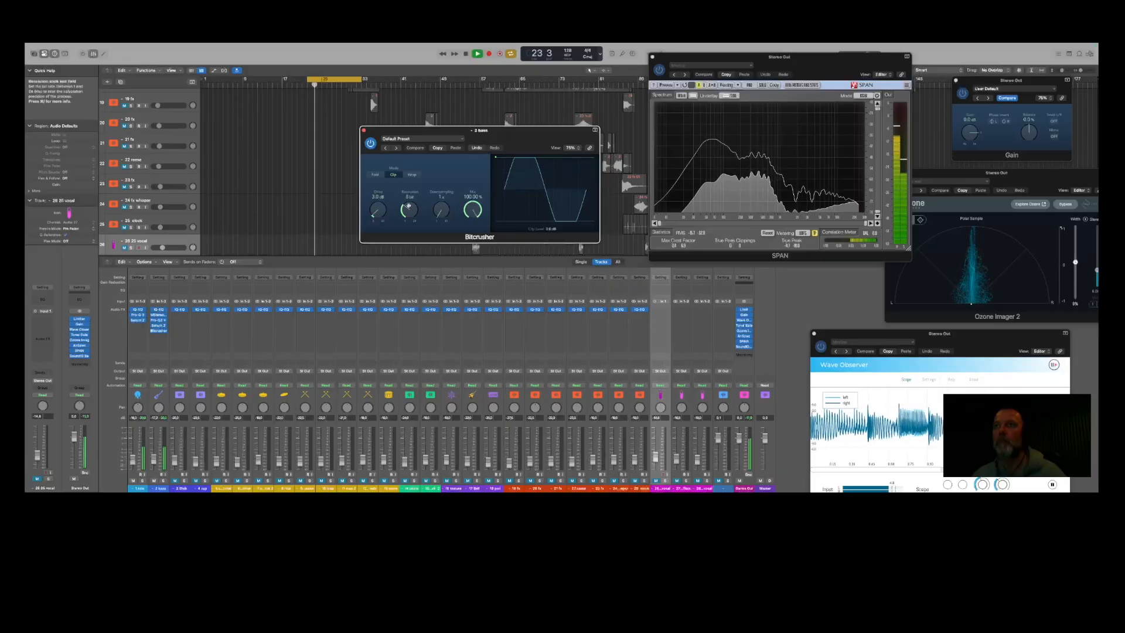
{"action": "left_click_drag", "start_coordinate": [409, 205], "coordinate": [409, 203]}
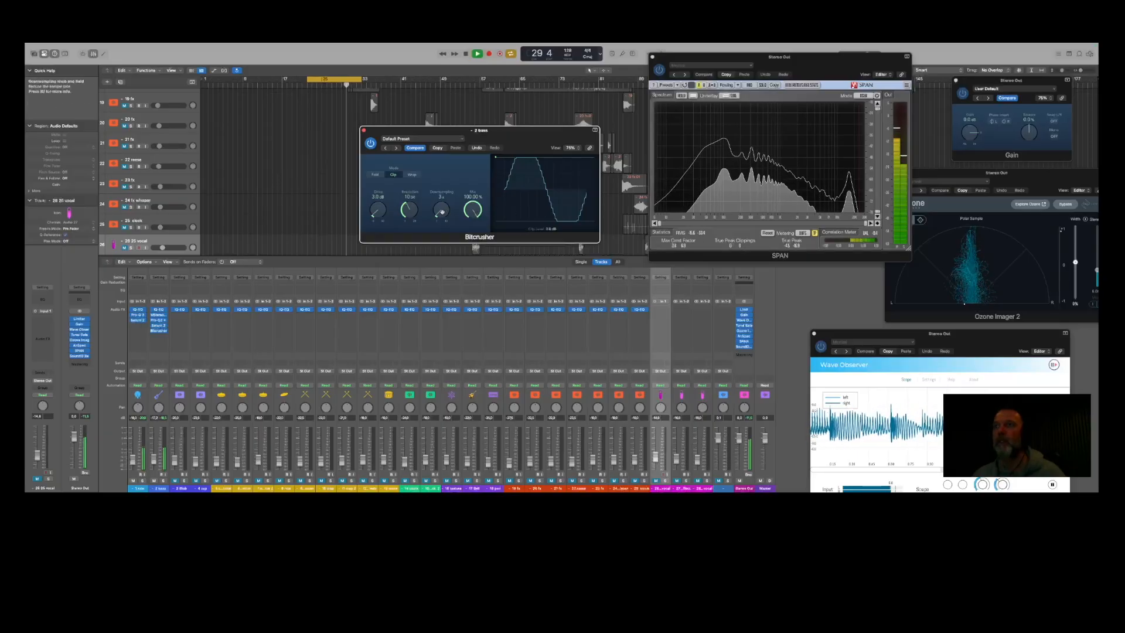
{"action": "left_click_drag", "start_coordinate": [441, 212], "coordinate": [441, 209]}
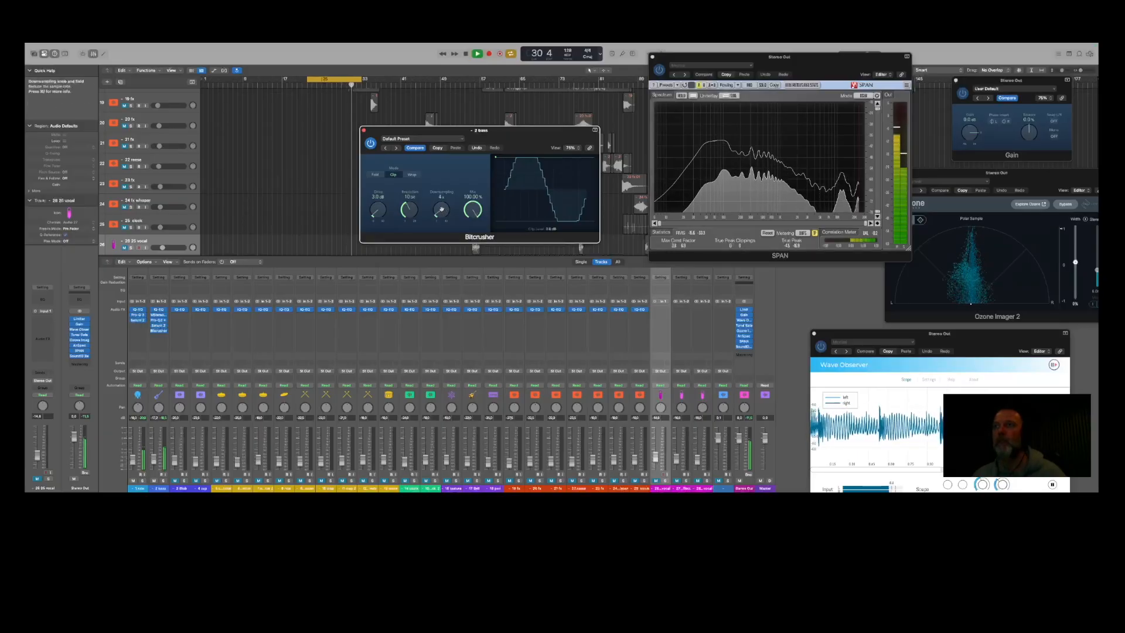
{"action": "left_click_drag", "start_coordinate": [467, 212], "coordinate": [467, 215]}
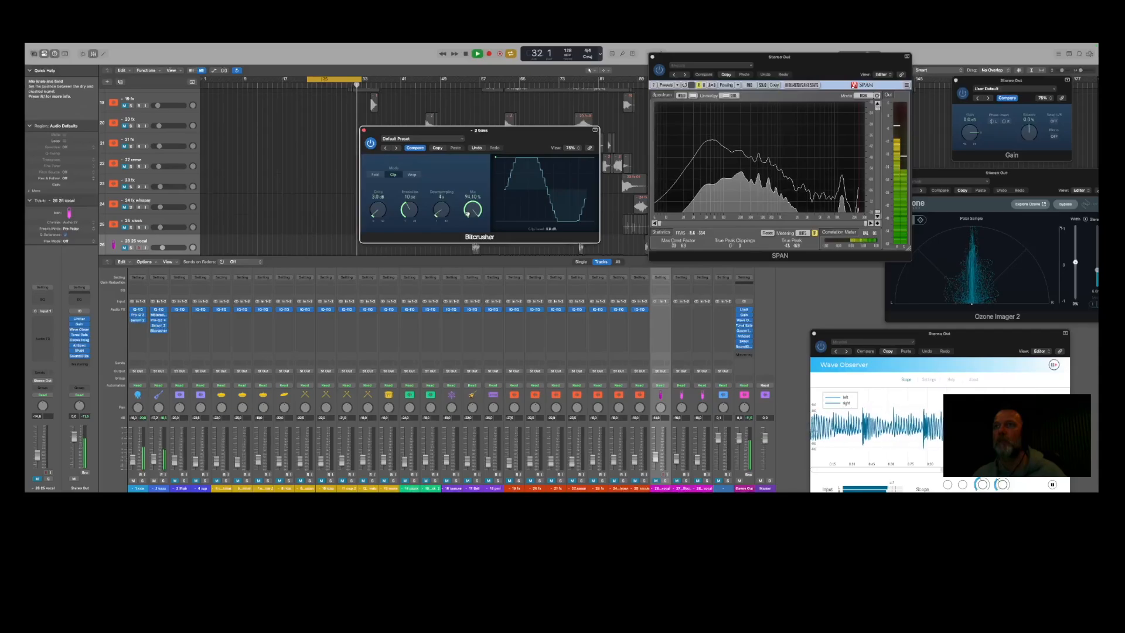
Move the bass's Pro-Q 3 after Bitcrusher in the effects chain, replay the loop, and close the Bitcrusher window.
{"action": "key", "text": "space"}
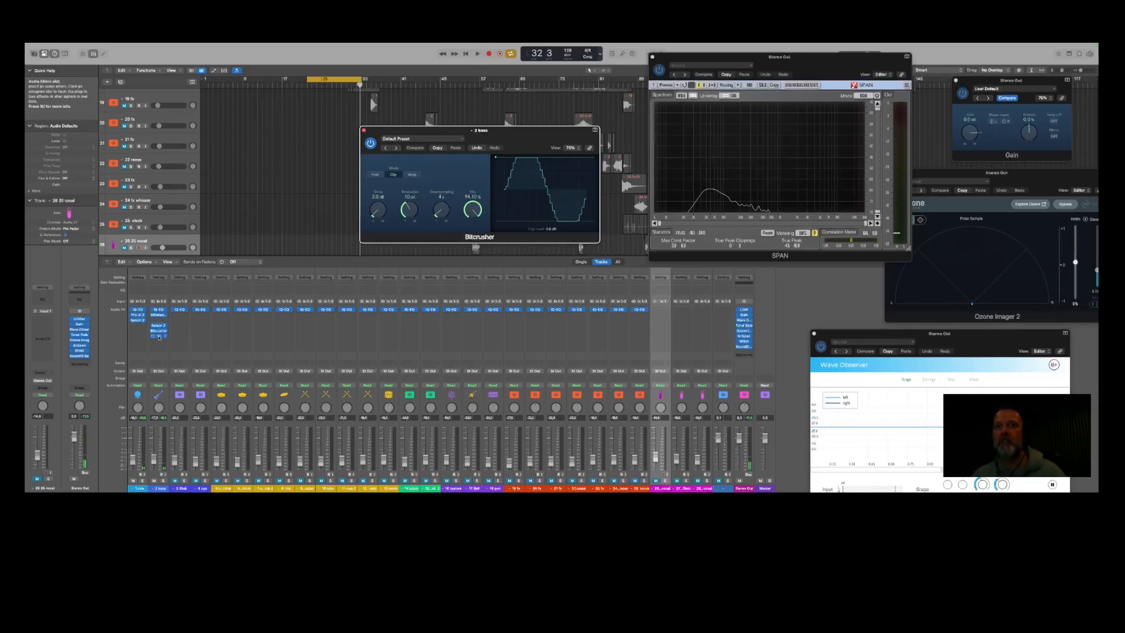
{"action": "key", "text": "space"}
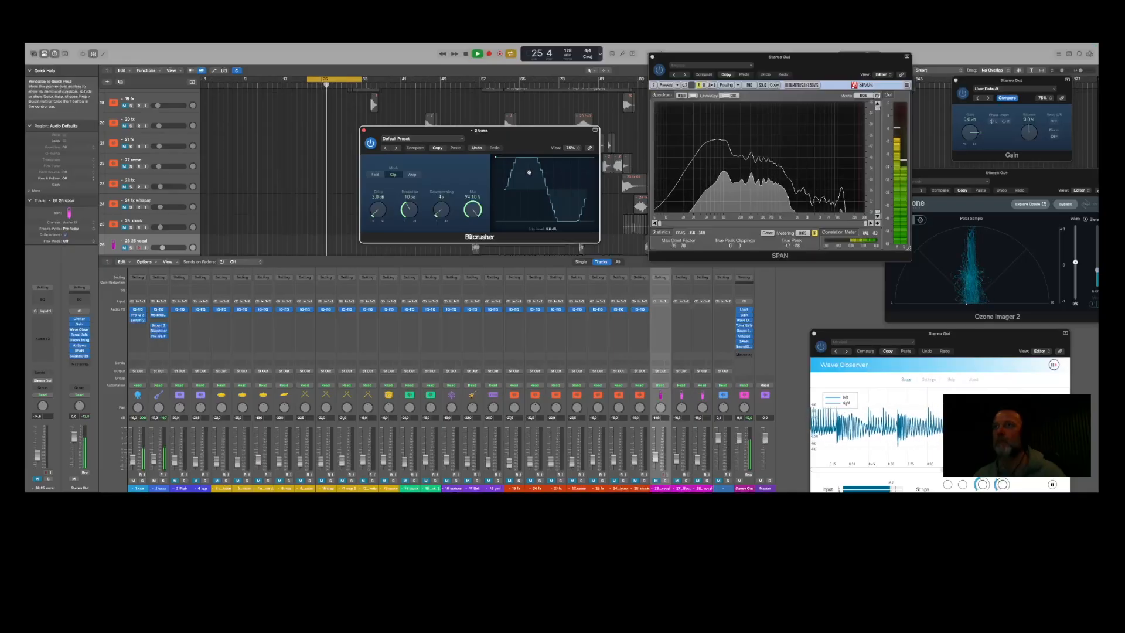
{"action": "left_click", "coordinate": [364, 130]}
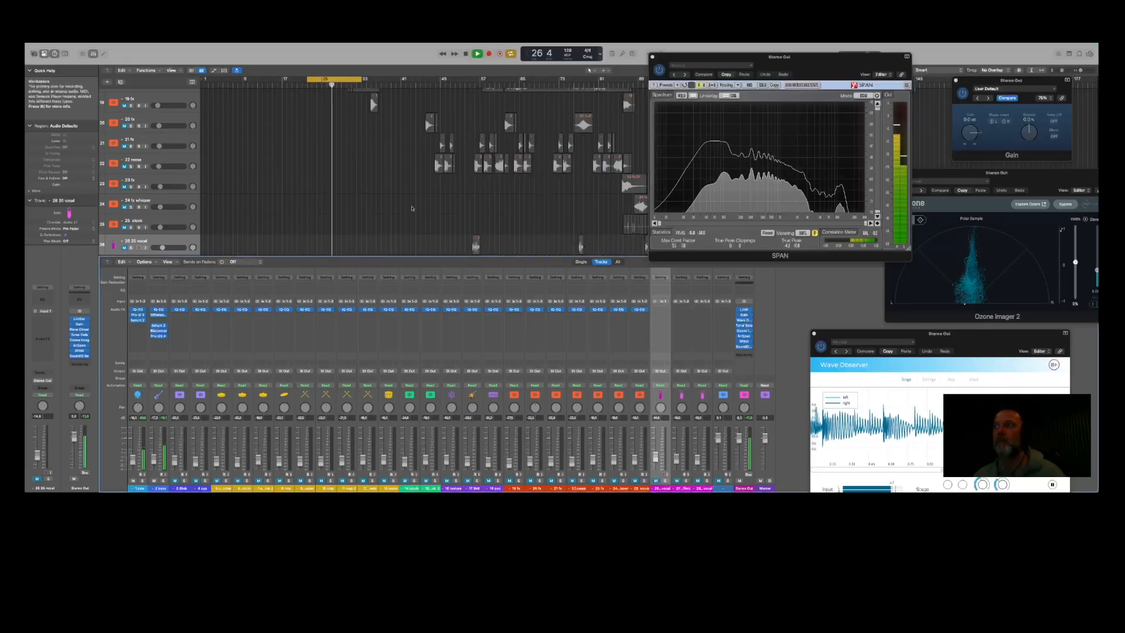
Reopen the bass's Bitcrusher, lower its mix to about 60%, and close its window.
{"action": "left_click", "coordinate": [159, 330]}
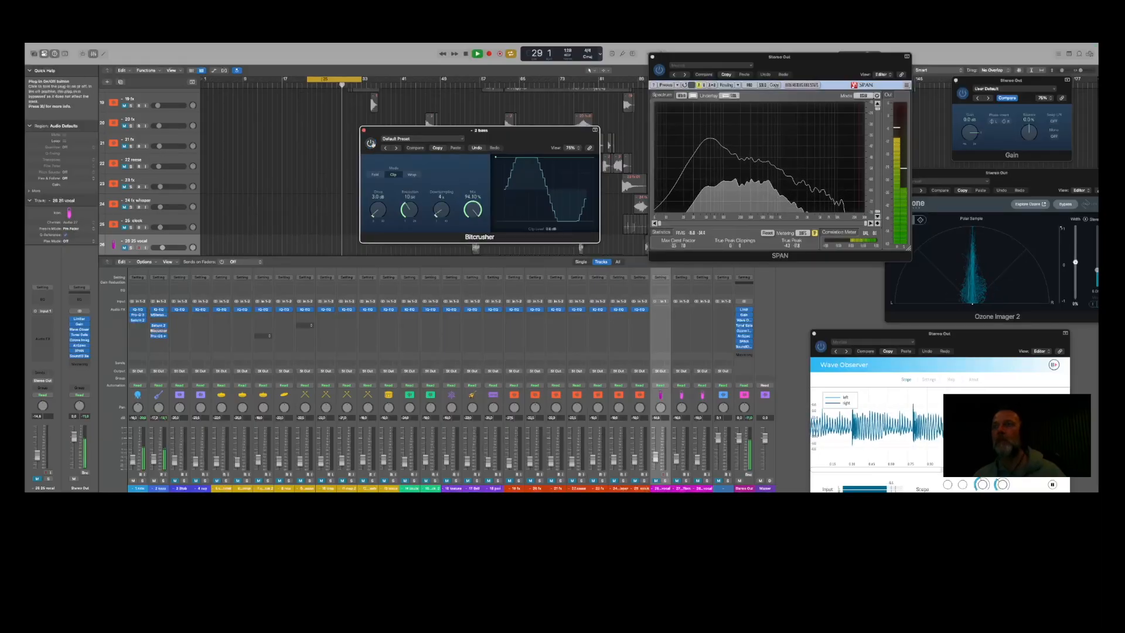
{"action": "left_click_drag", "start_coordinate": [469, 214], "coordinate": [474, 232]}
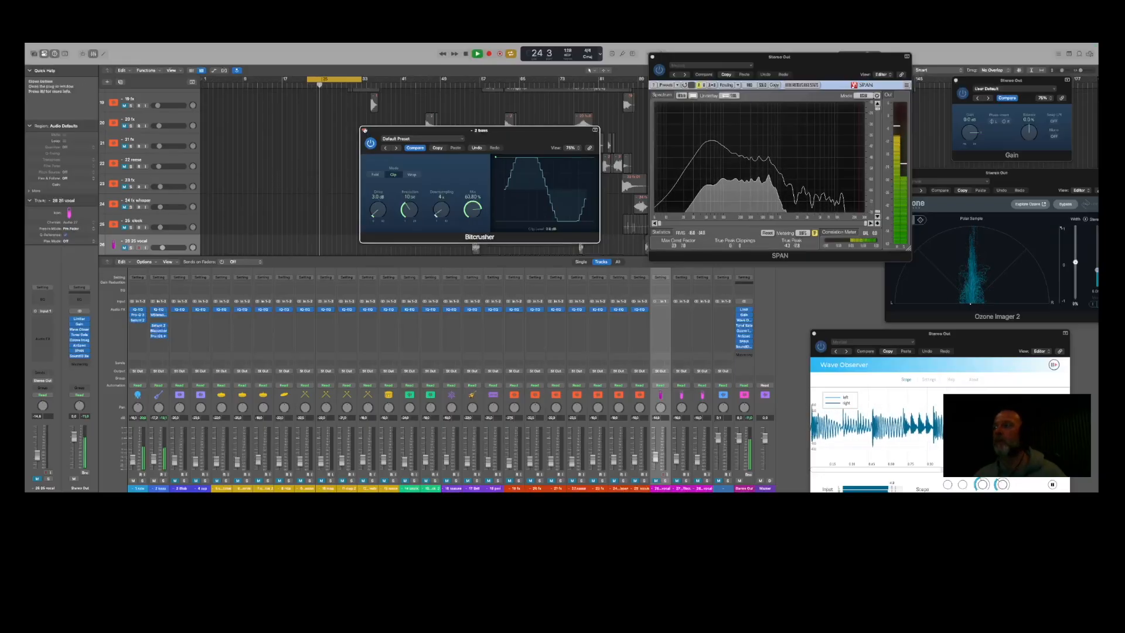
{"action": "left_click", "coordinate": [364, 130]}
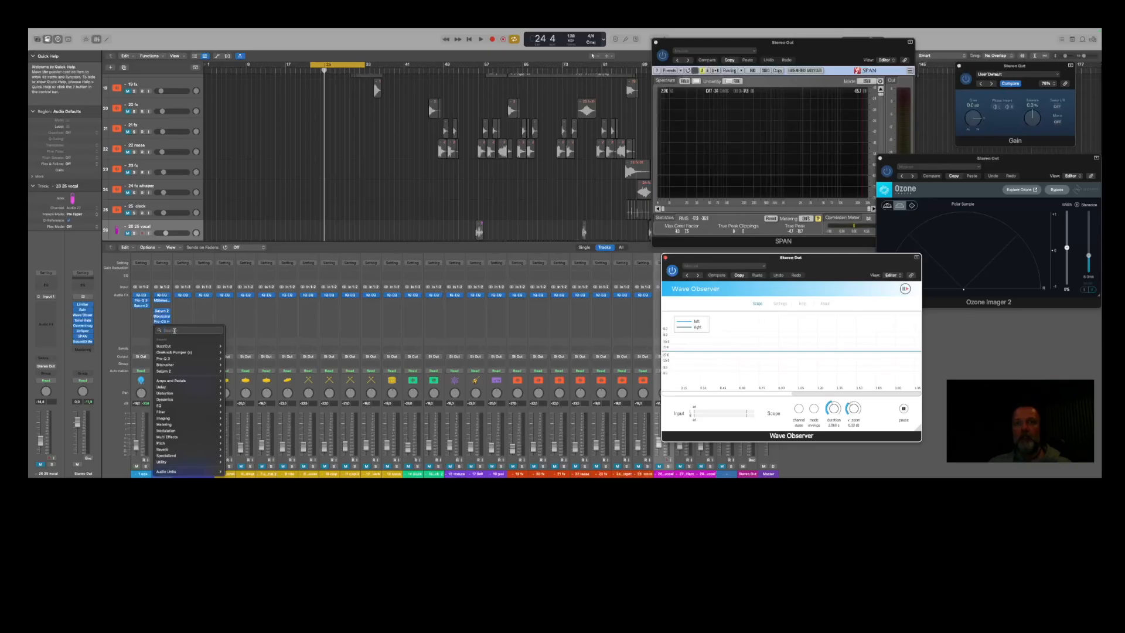
Insert OneKnob Pumper at the end of the bass's effects chain and play the loop to audition it.
{"action": "left_click", "coordinate": [363, 336]}
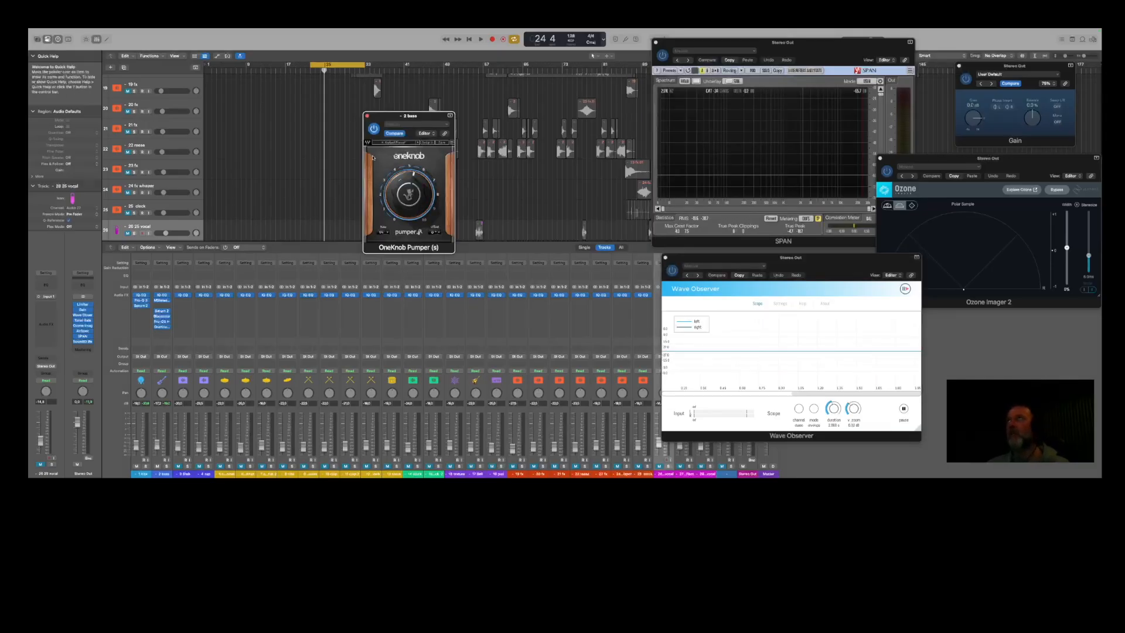
{"action": "key", "text": "space"}
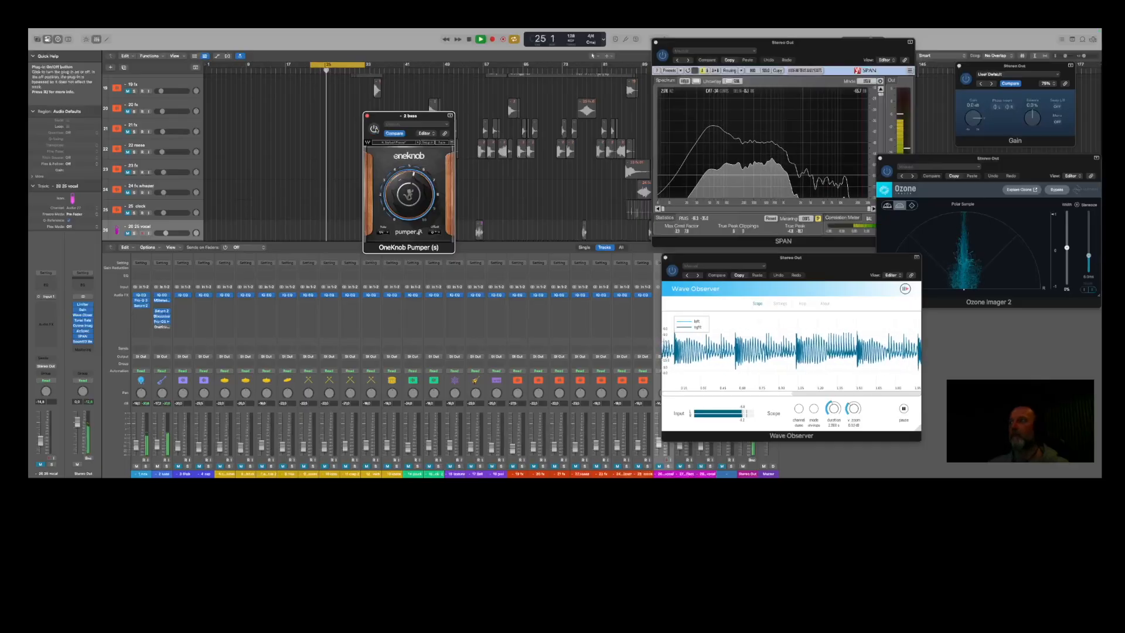
Switch the bass's OneKnob Pumper back on, stop playback, and close the plug-in window.
{"action": "left_click", "coordinate": [376, 130]}
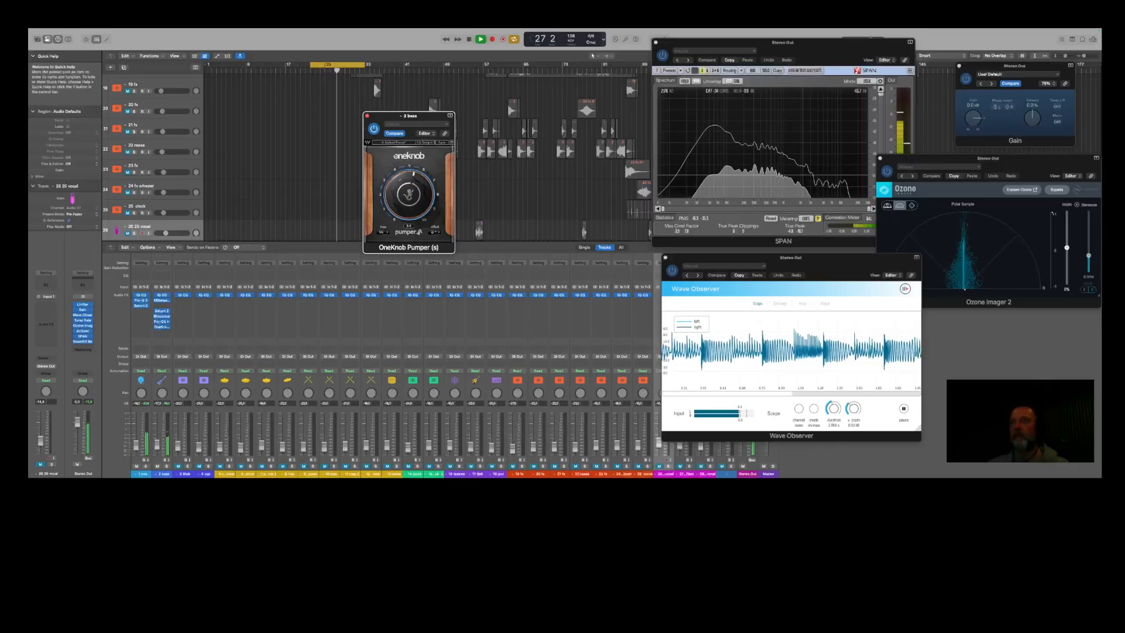
{"action": "key", "text": "space"}
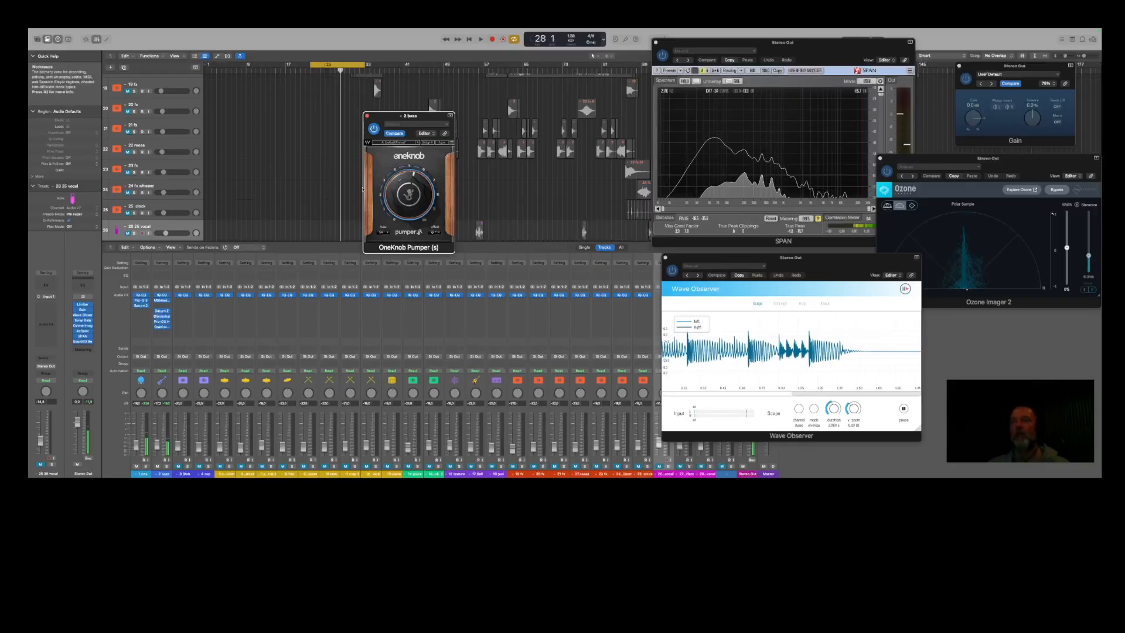
{"action": "left_click", "coordinate": [367, 116]}
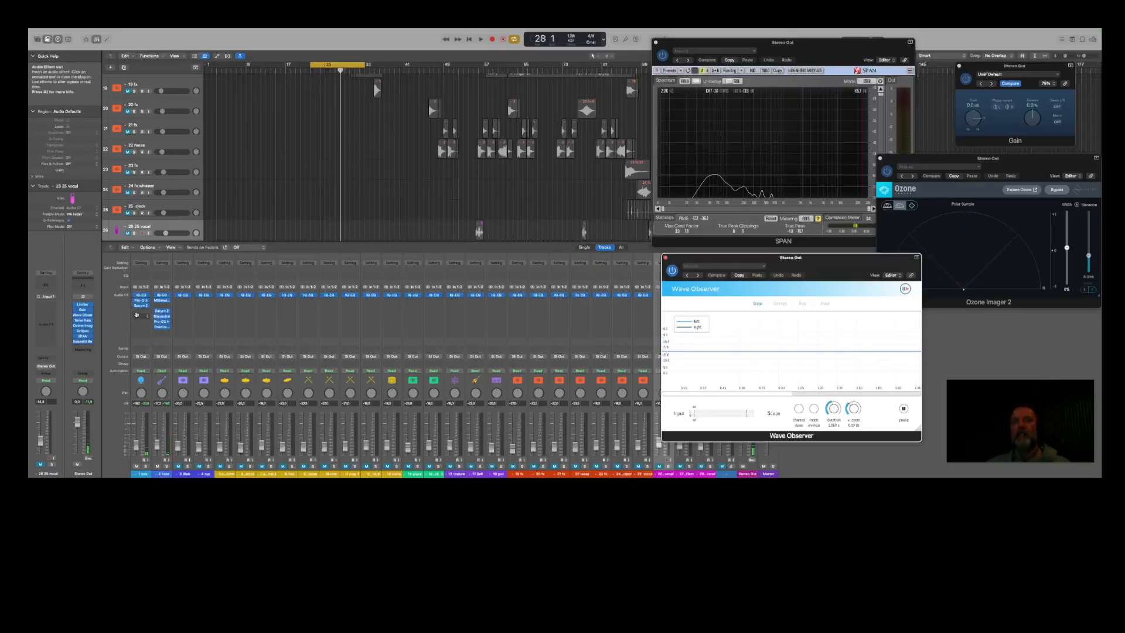
Move the Wave Observer window closer to the kick channel, solo the kick, and play the loop to view its waveform.
{"action": "left_click", "coordinate": [137, 315]}
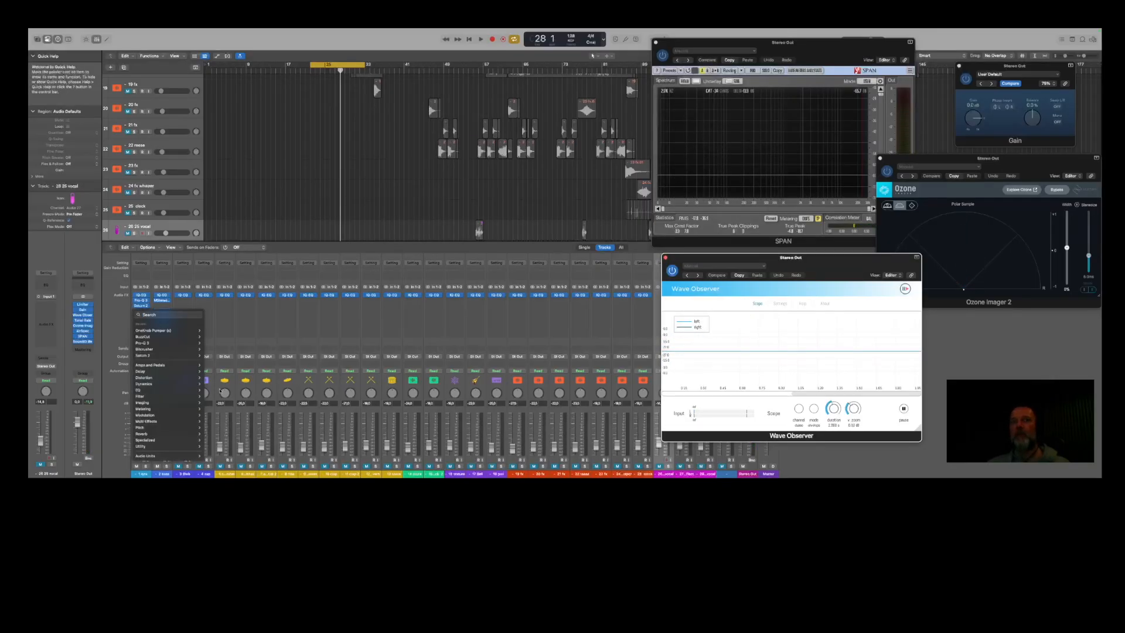
{"action": "left_click_drag", "start_coordinate": [782, 260], "coordinate": [536, 230]}
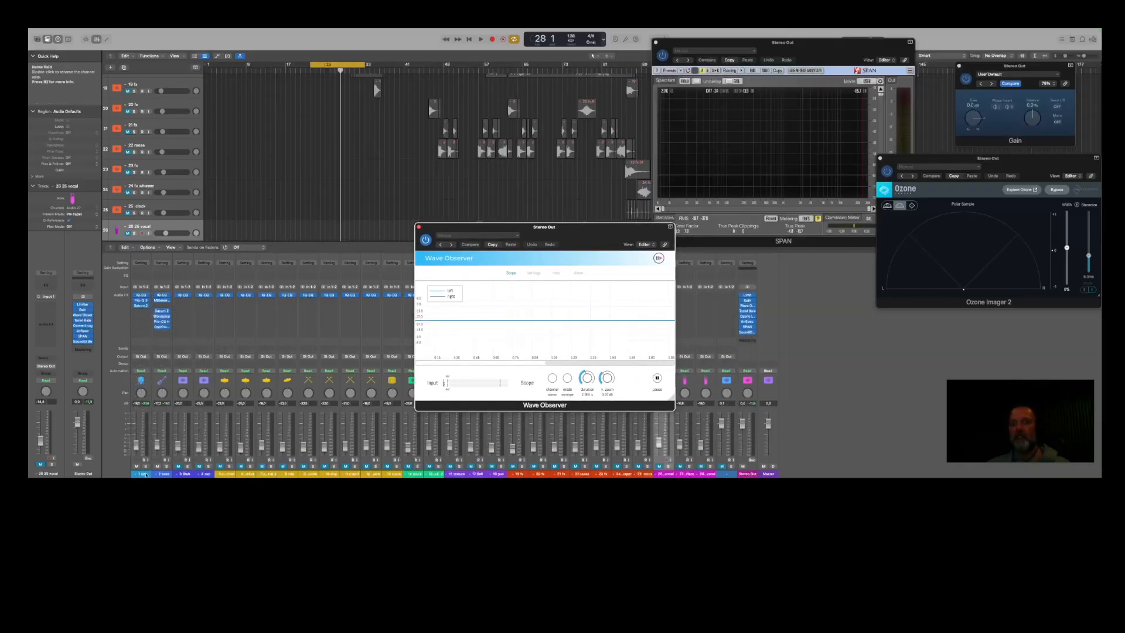
{"action": "left_click", "coordinate": [146, 466]}
{"action": "key", "text": "space"}
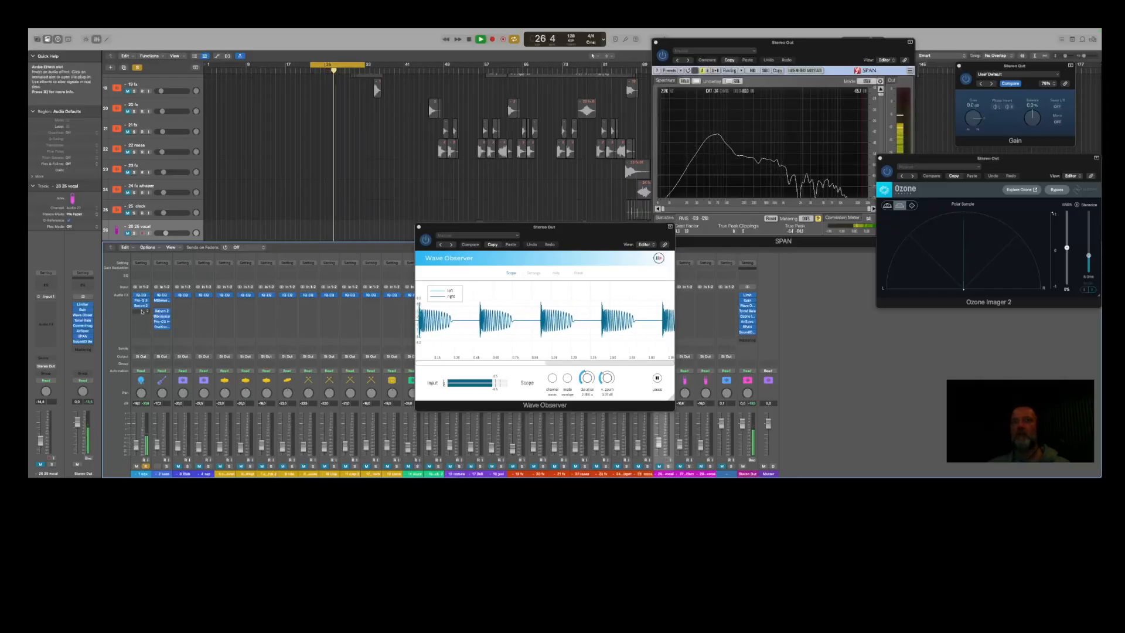
Insert the BuzzCut clipper at the end of the kick's effects chain and lower its ceiling to about 0.5.
{"action": "left_click", "coordinate": [141, 311]}
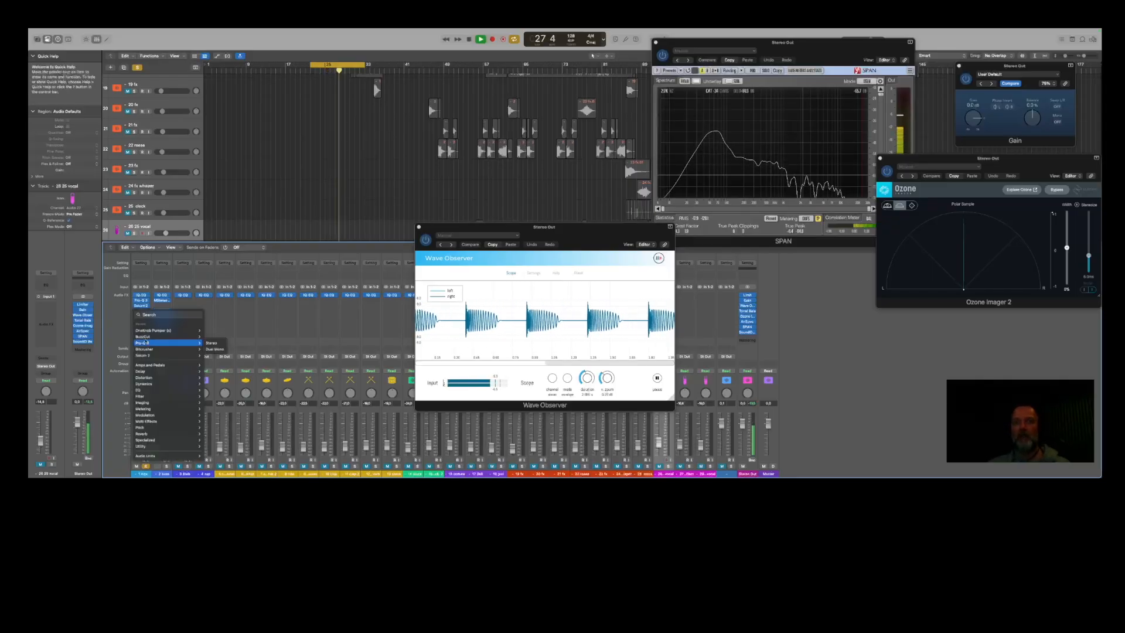
{"action": "left_click", "coordinate": [145, 337]}
{"action": "left_click_drag", "start_coordinate": [473, 82], "coordinate": [318, 120]}
{"action": "left_click_drag", "start_coordinate": [353, 197], "coordinate": [354, 221]}
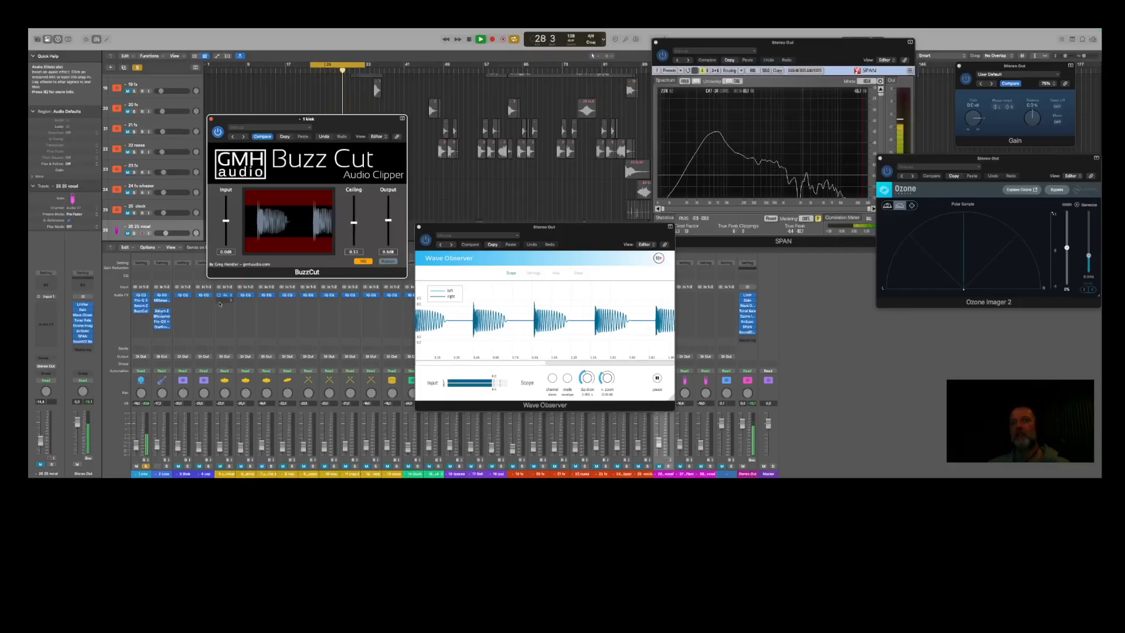
Unsolo the kick to hear it with the bass, stop playback, and close the BuzzCut window.
{"action": "left_click", "coordinate": [145, 467]}
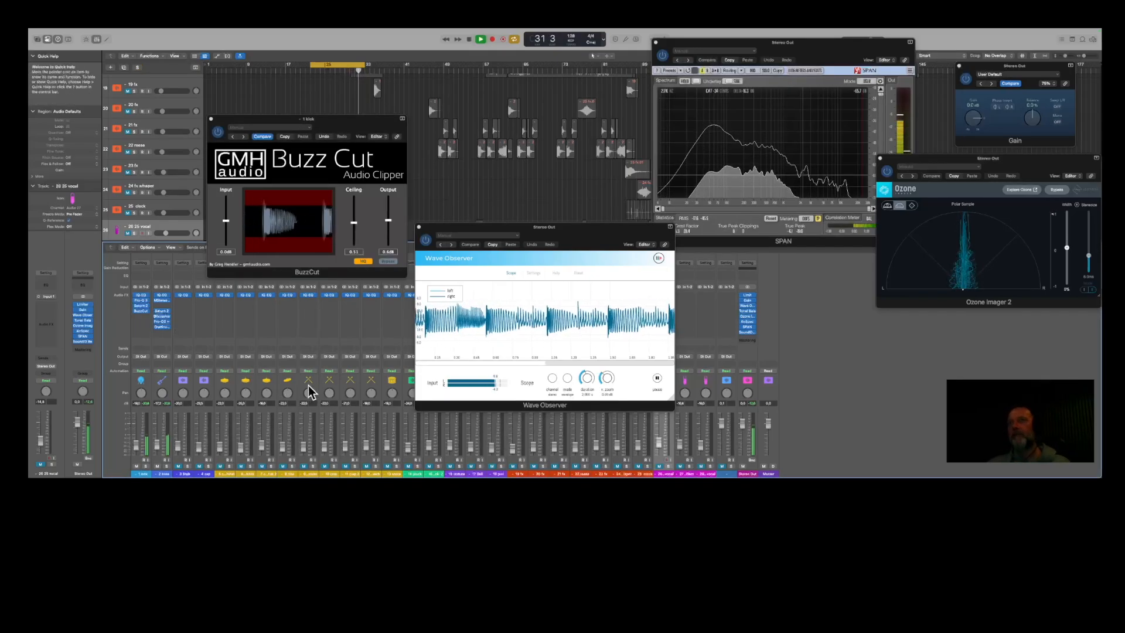
{"action": "key", "text": "space"}
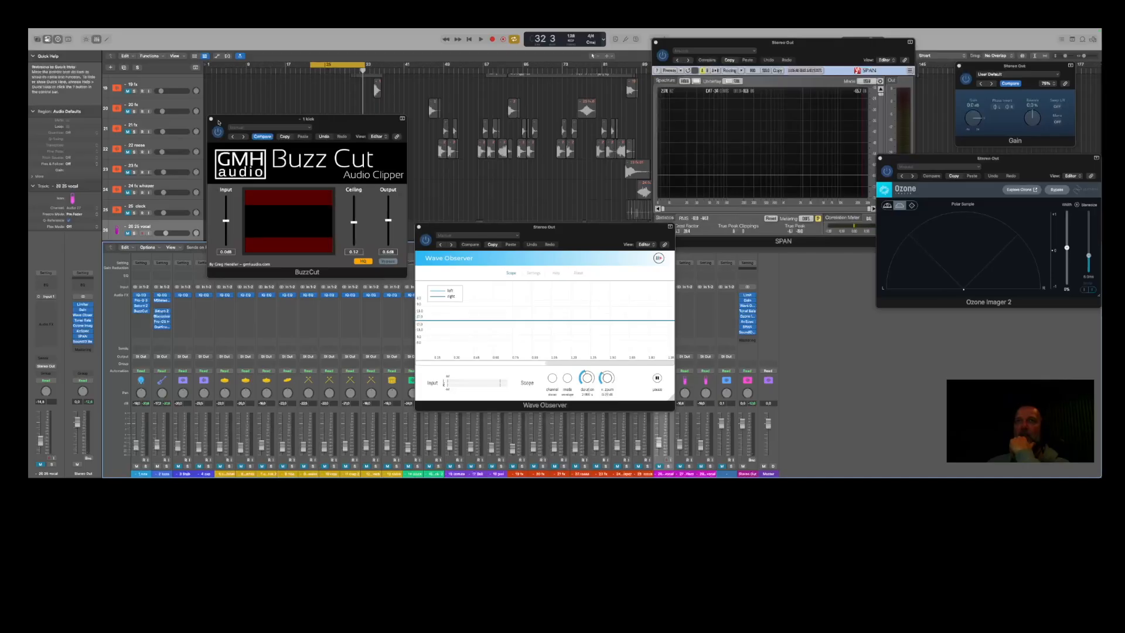
{"action": "left_click", "coordinate": [212, 119]}
Move the Wave Observer and SPAN windows clear of the tracks, and shift the cycle range to the section where the stab enters.
{"action": "left_click_drag", "start_coordinate": [545, 227], "coordinate": [777, 247]}
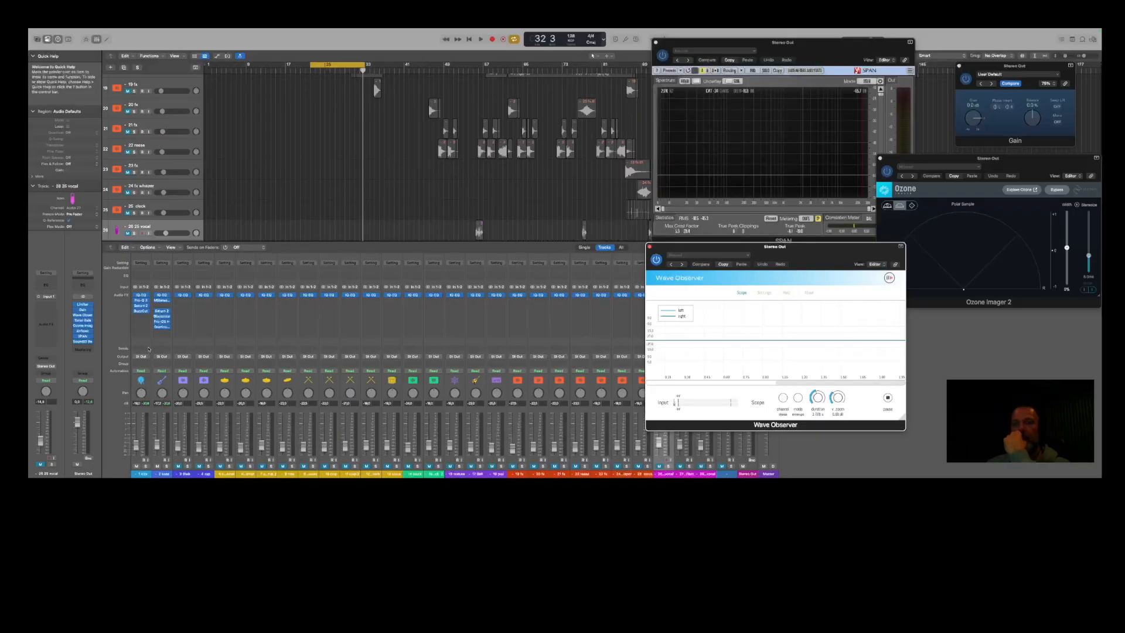
{"action": "left_click_drag", "start_coordinate": [653, 39], "coordinate": [803, 178]}
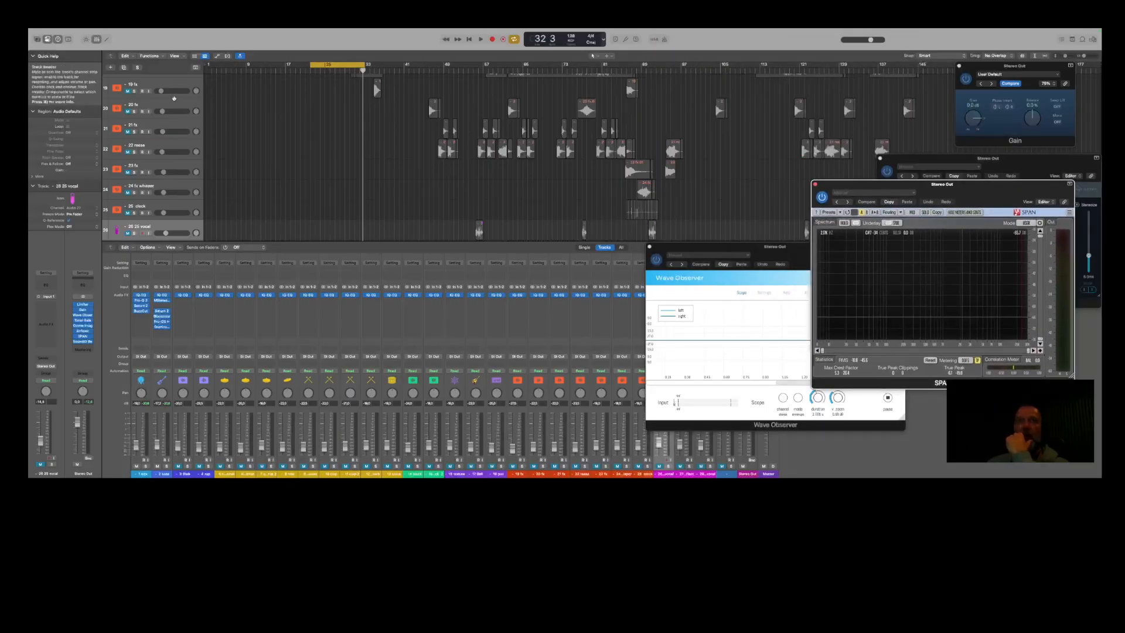
{"action": "scroll", "coordinate": [134, 110], "scroll_direction": "up", "scroll_amount": 10}
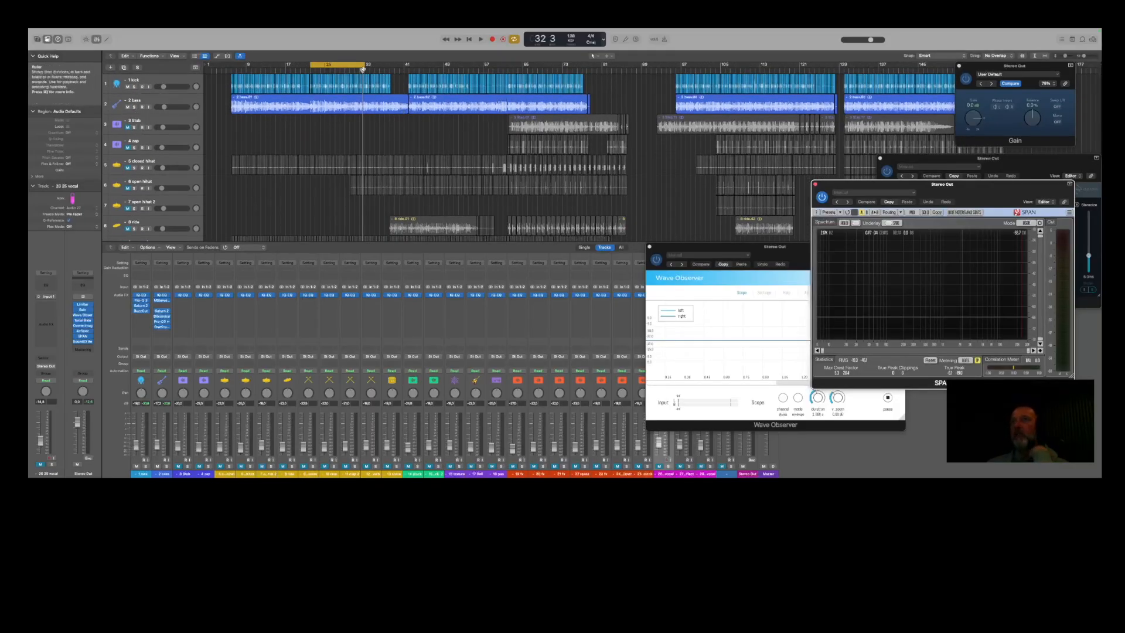
{"action": "left_click_drag", "start_coordinate": [344, 65], "coordinate": [535, 76]}
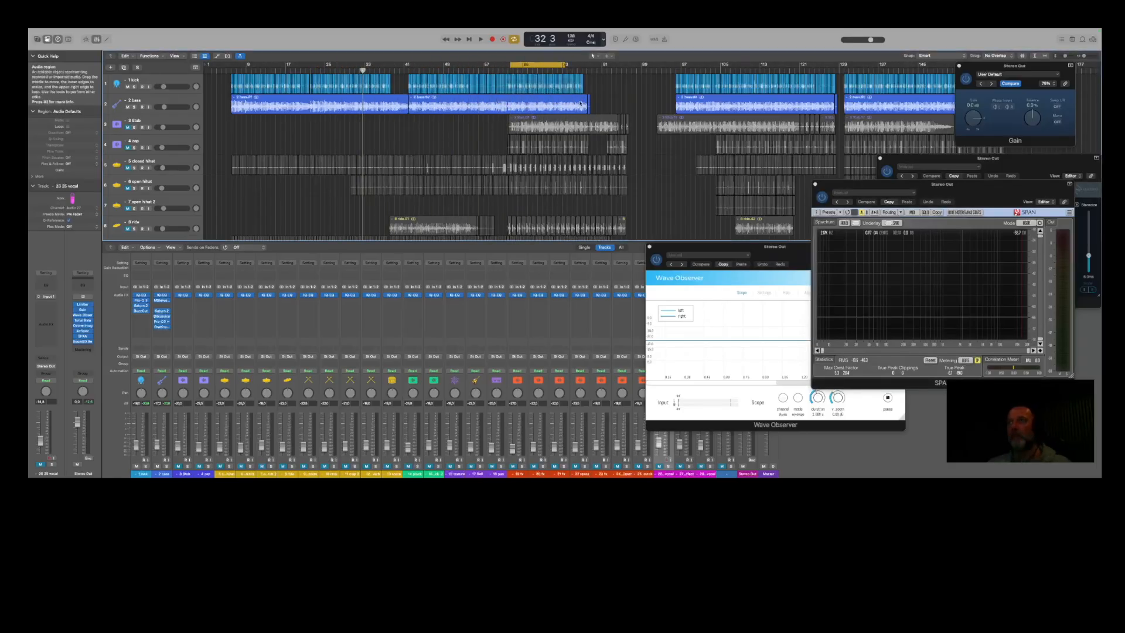
Play the new loop, unmute the stab track, and lower its fader slightly to sit with the kick and bass.
{"action": "key", "text": "space"}
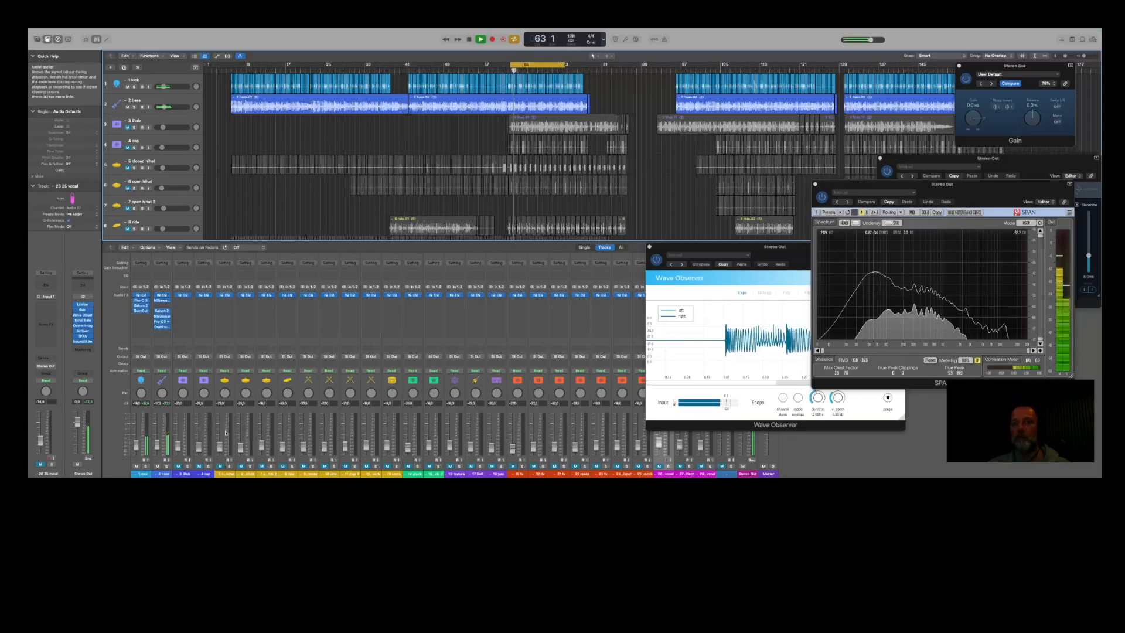
{"action": "left_click", "coordinate": [184, 463]}
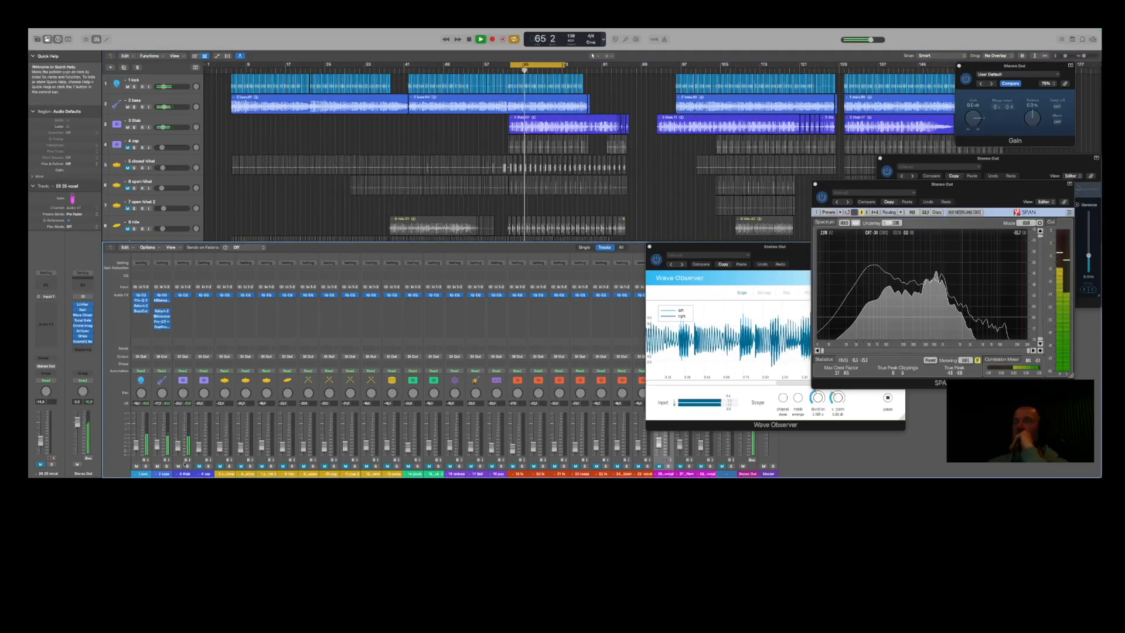
{"action": "left_click_drag", "start_coordinate": [179, 445], "coordinate": [179, 447]}
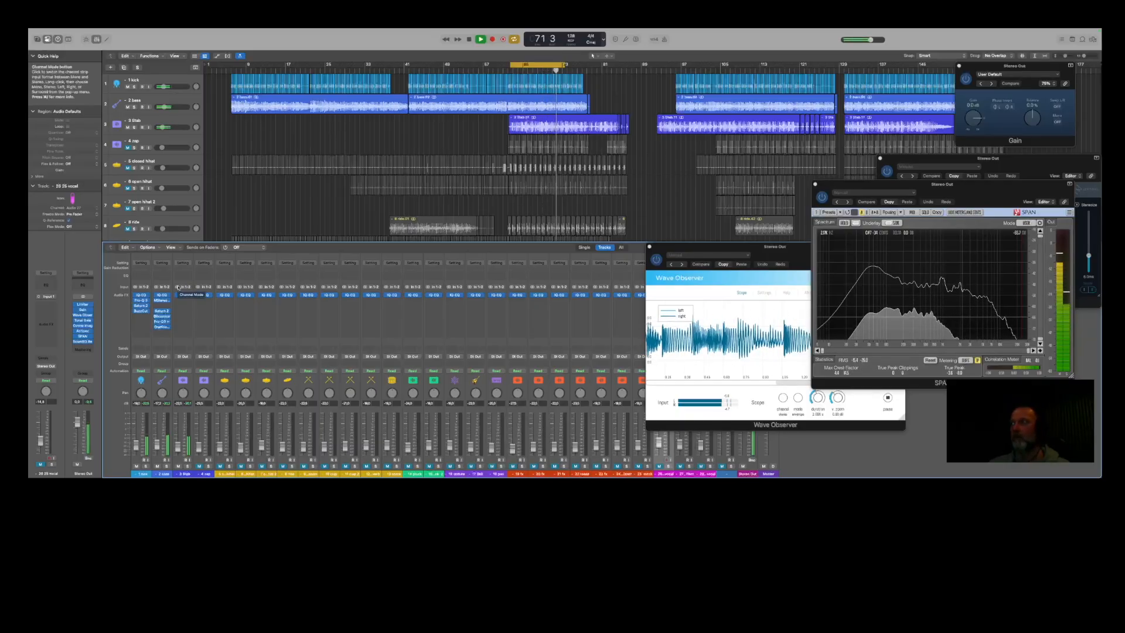
Replay the loop and check the stab in mono using the Stereo Out Gain plug-in, and stop playback.
{"action": "key", "text": "space"}
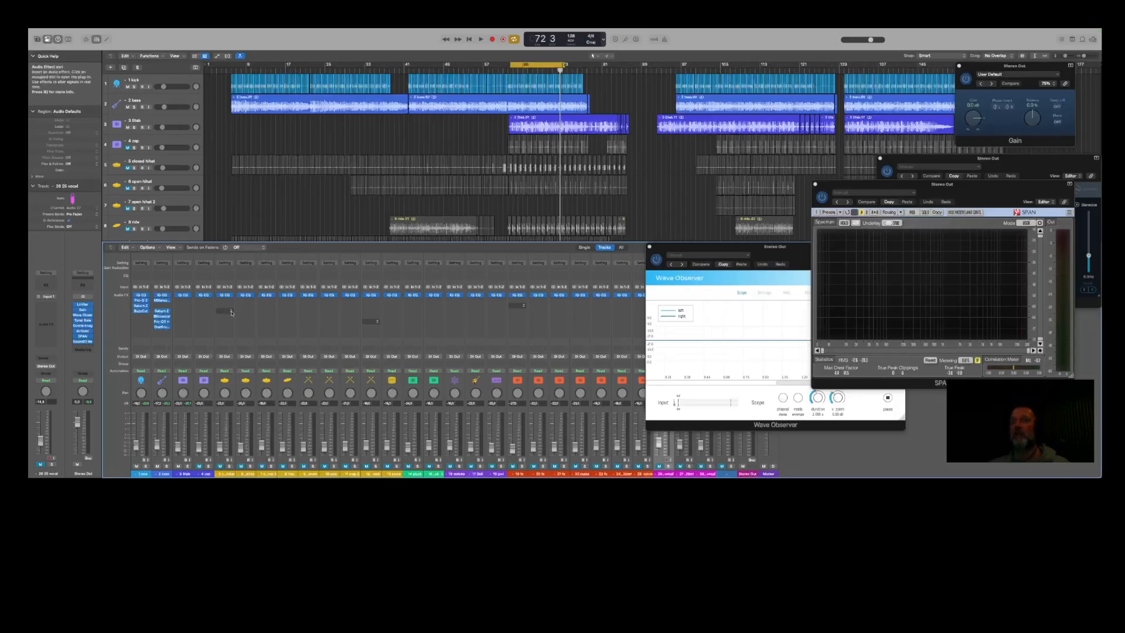
{"action": "key", "text": "space"}
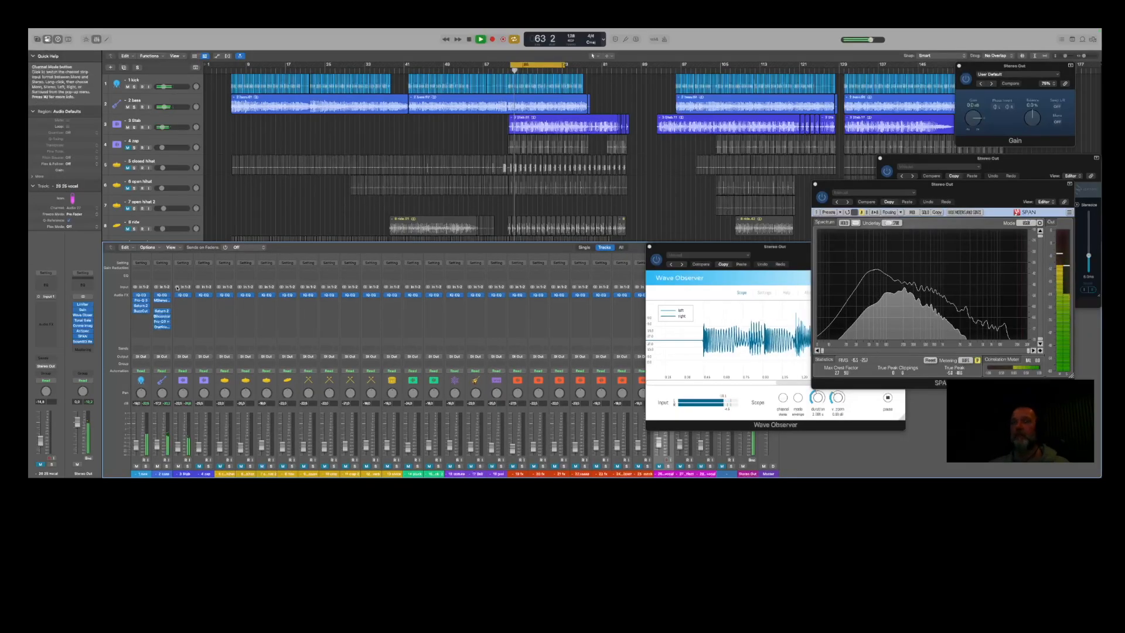
{"action": "left_click", "coordinate": [1058, 123]}
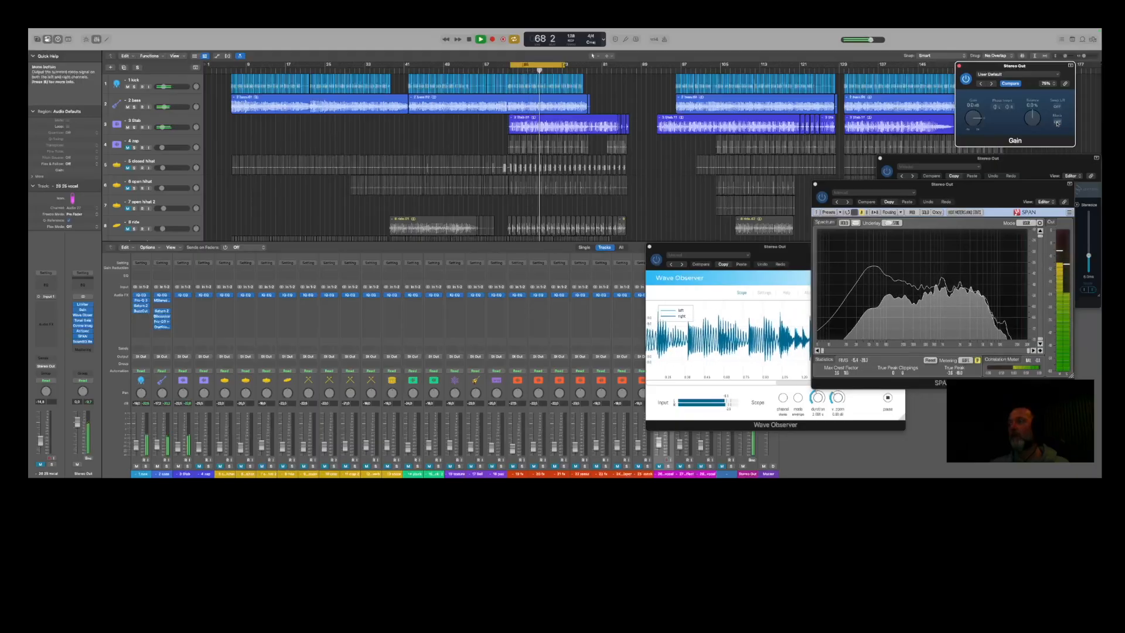
{"action": "key", "text": "space"}
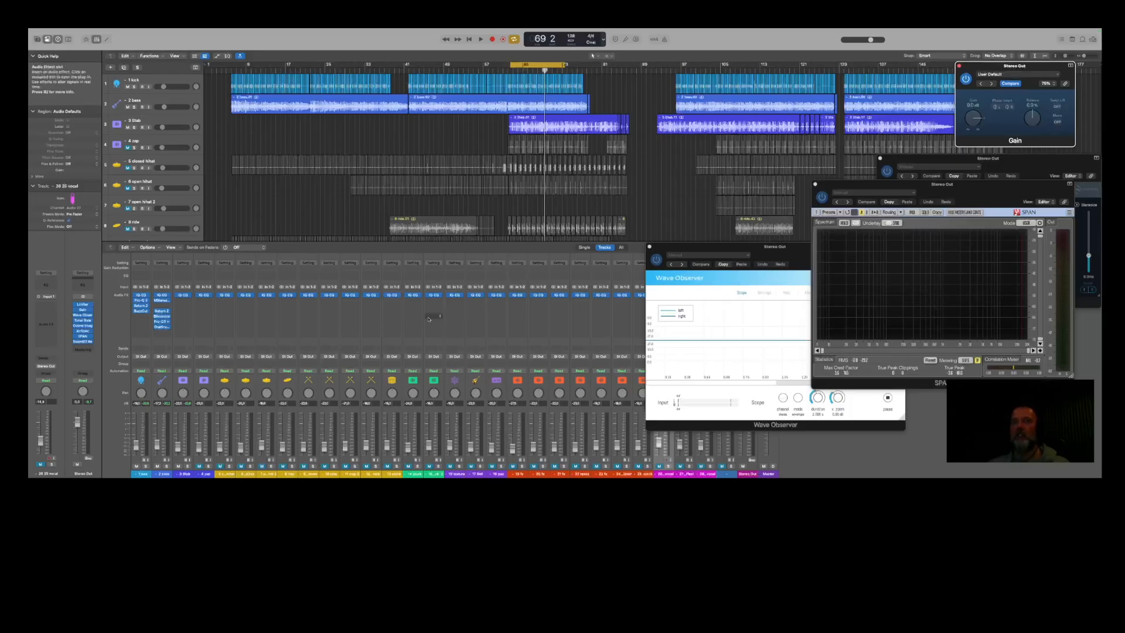
Shorten the cycle range, roll off the stab's low end in its IQ-EQ during playback, and close the EQ window.
{"action": "left_click", "coordinate": [184, 295]}
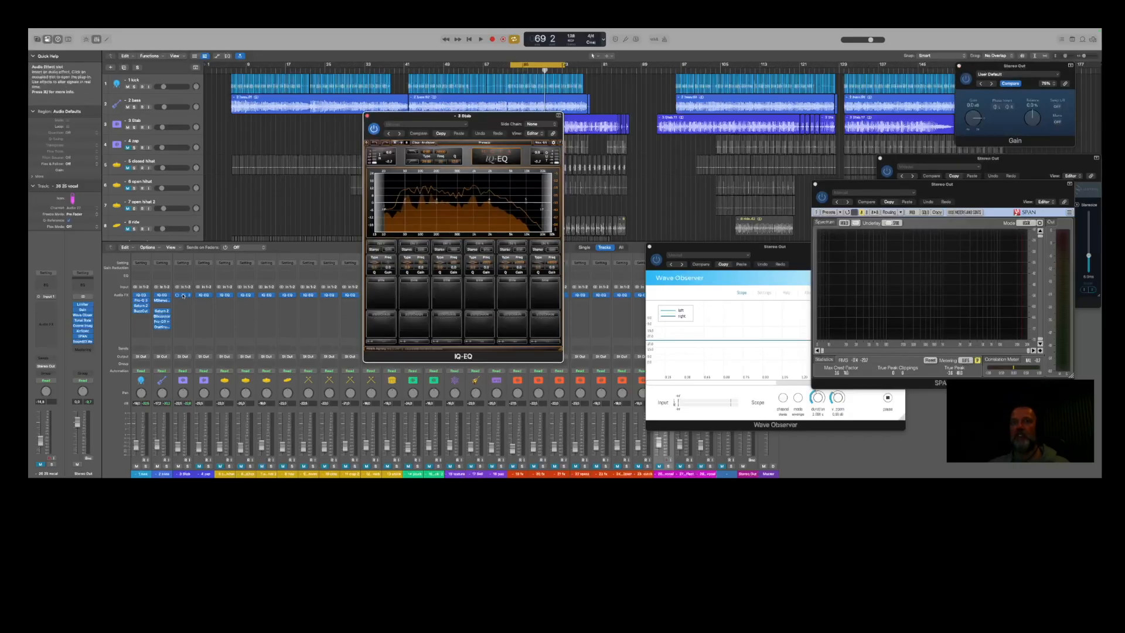
{"action": "left_click_drag", "start_coordinate": [459, 117], "coordinate": [579, 120]}
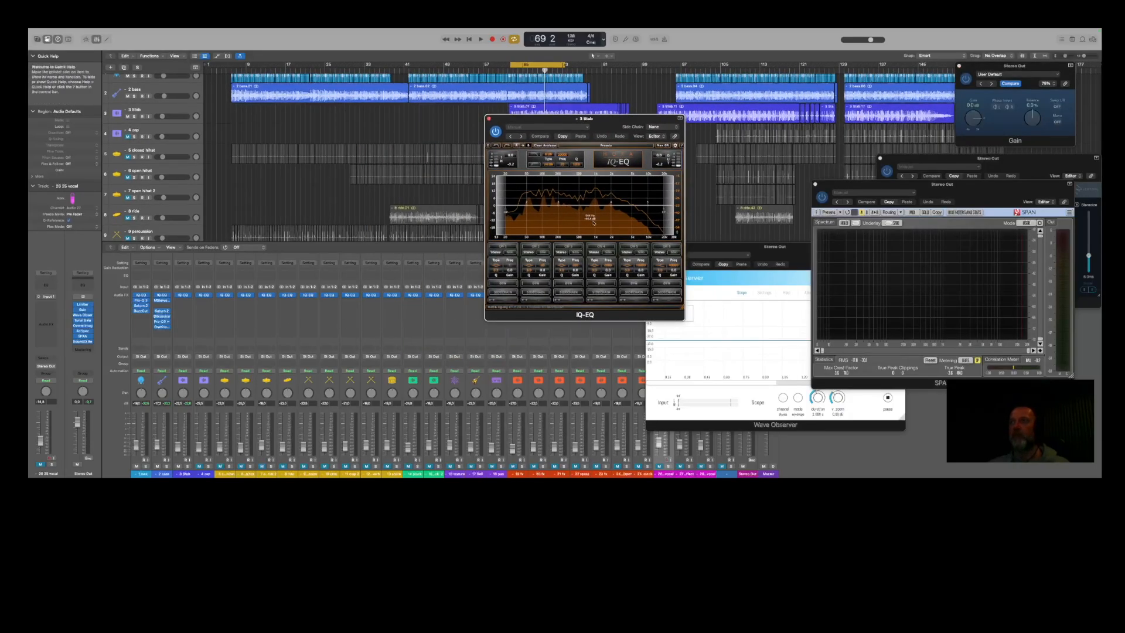
{"action": "key", "text": "space"}
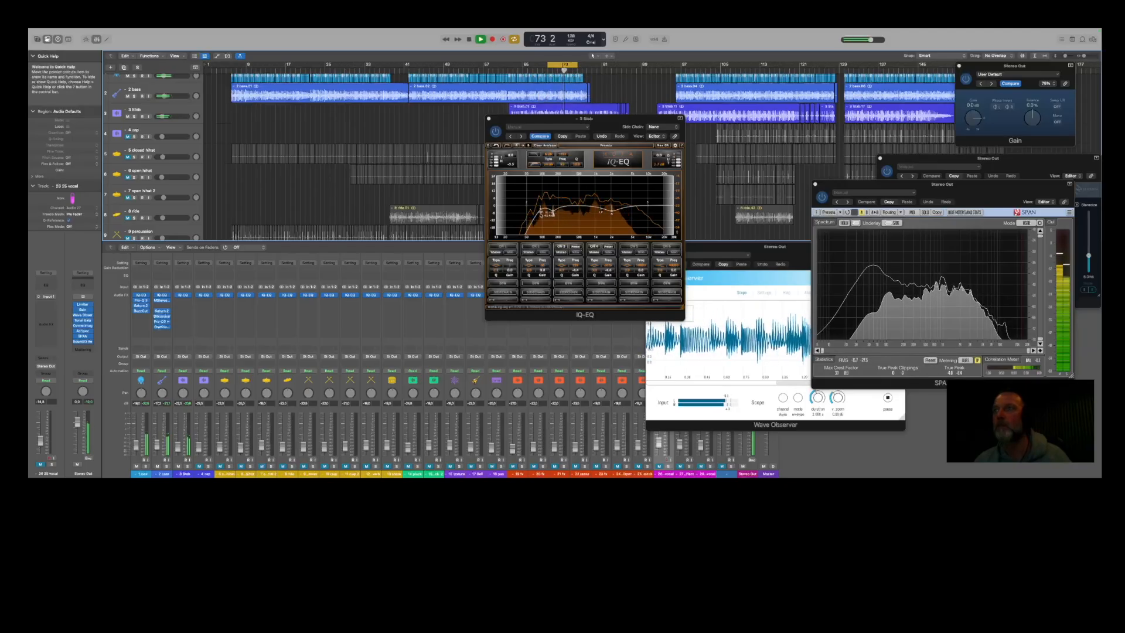
{"action": "left_click", "coordinate": [538, 211]}
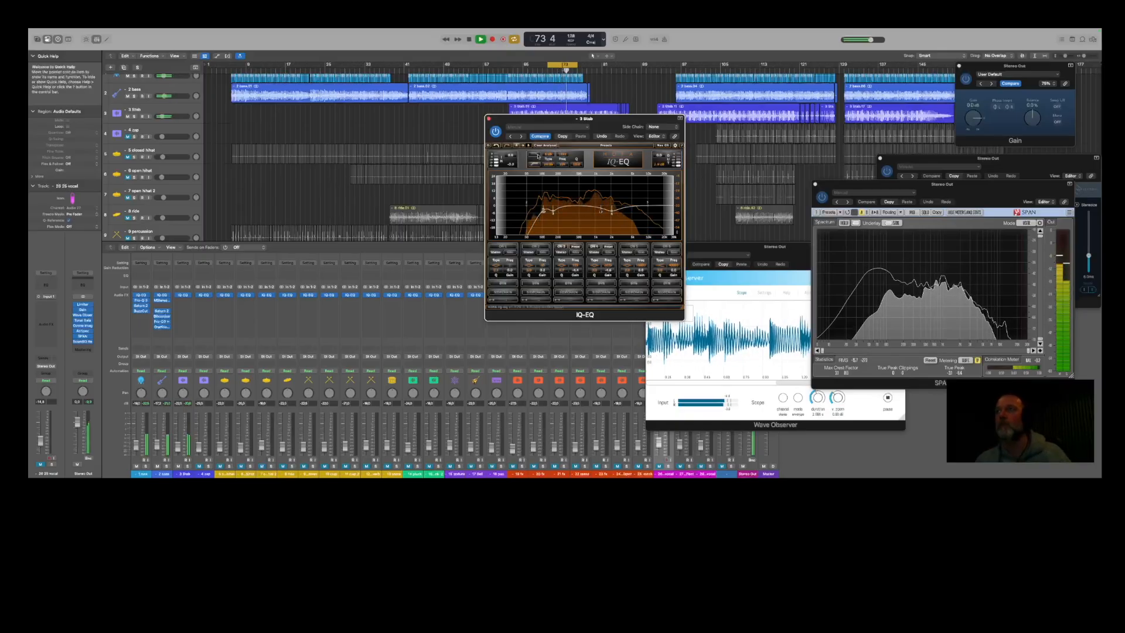
{"action": "key", "text": "space"}
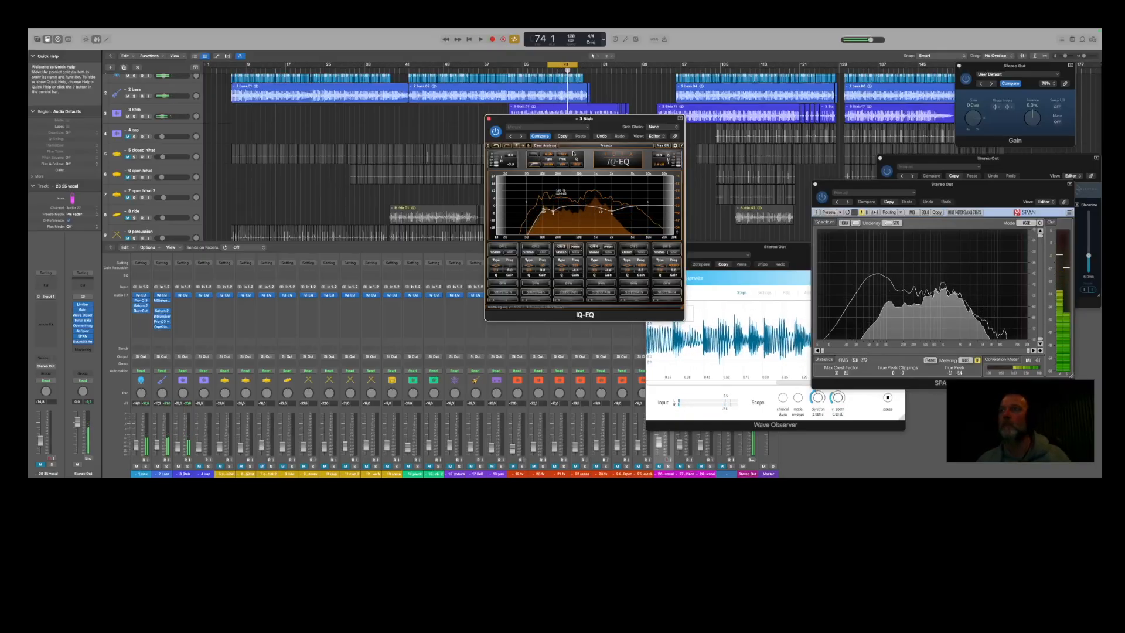
{"action": "left_click", "coordinate": [488, 119]}
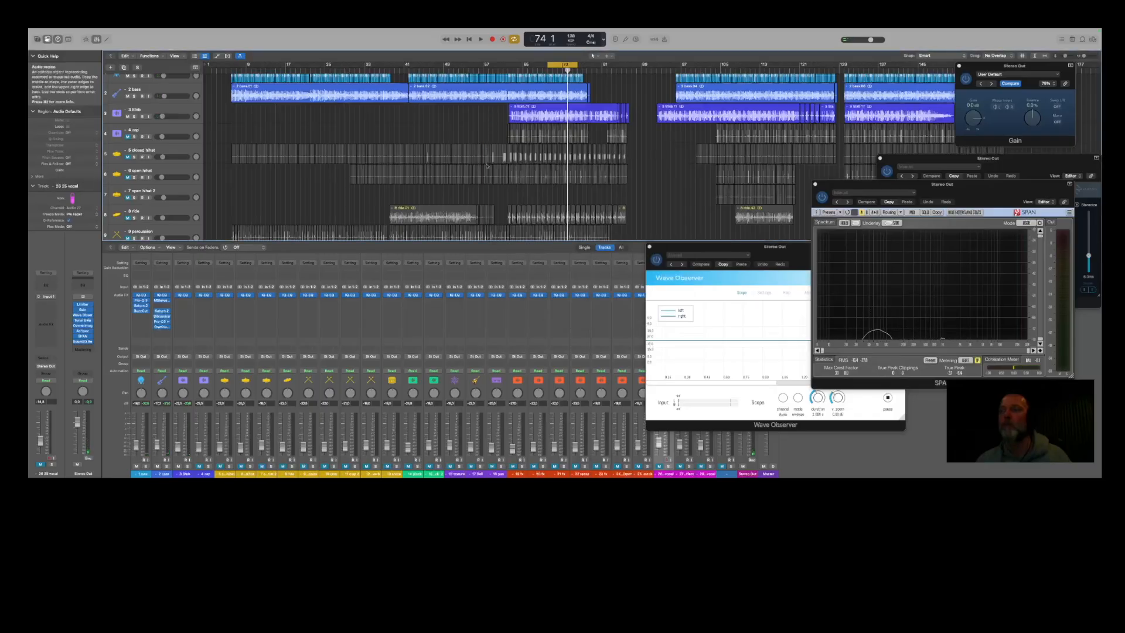
Insert Saturn 2 on the stab and load the saved mix knob preset.
{"action": "left_click", "coordinate": [186, 304]}
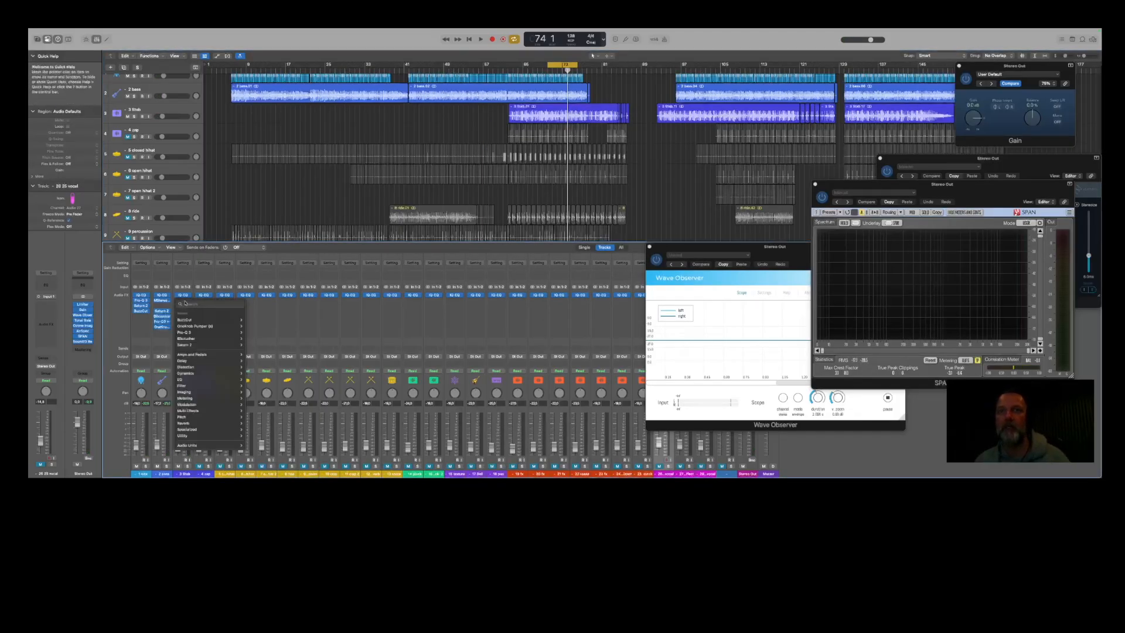
{"action": "left_click", "coordinate": [184, 345]}
{"action": "left_click", "coordinate": [592, 145]}
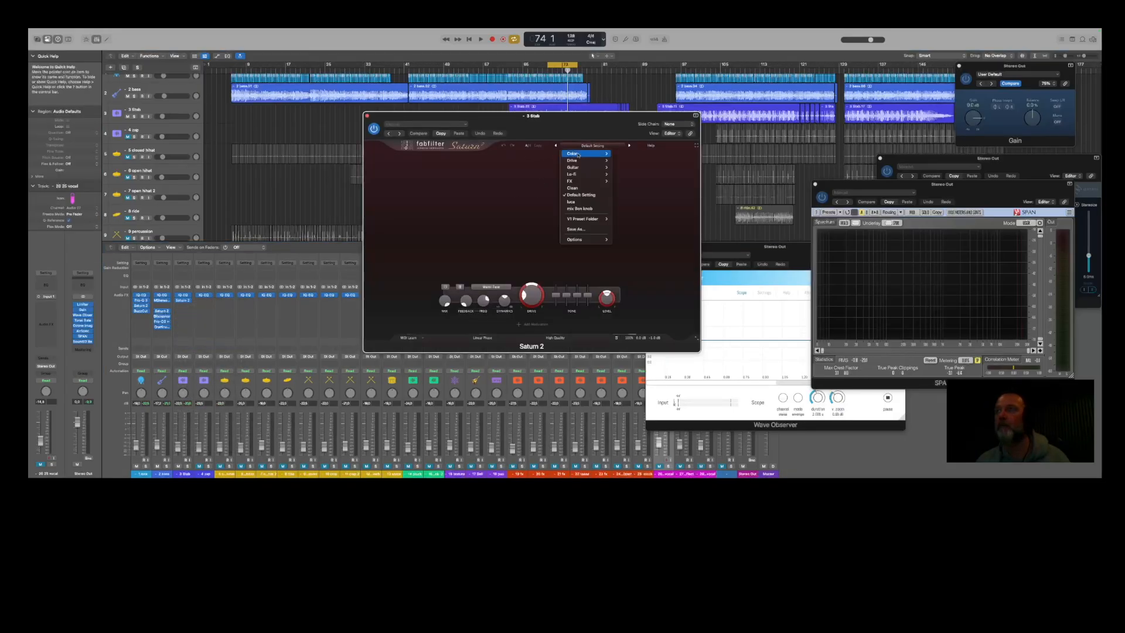
{"action": "mouse_move", "coordinate": [575, 219]}
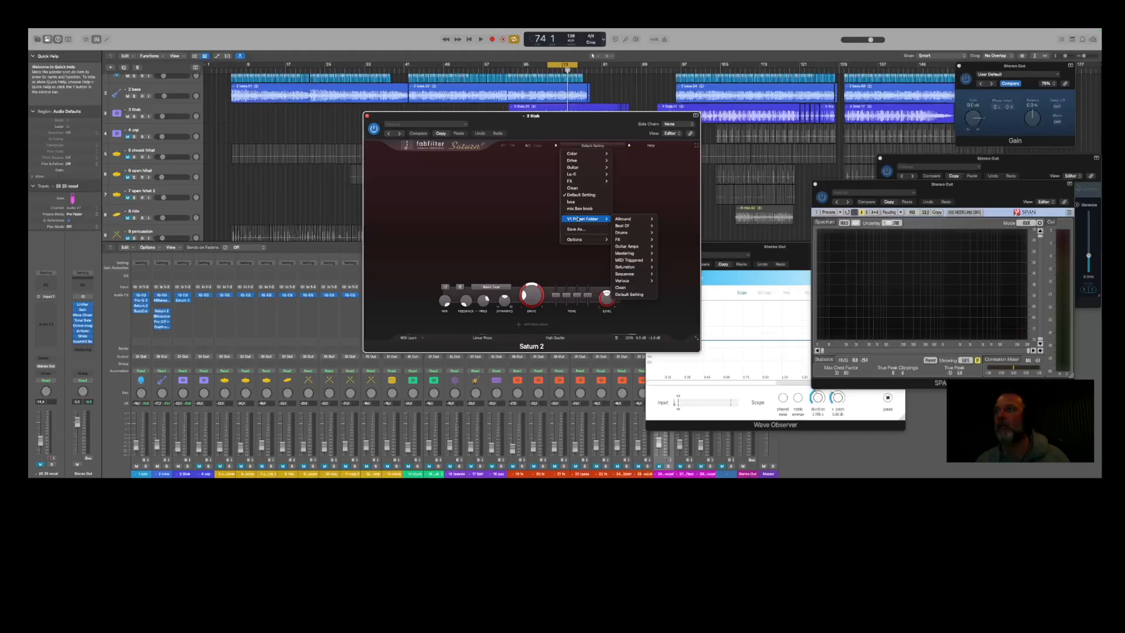
{"action": "left_click", "coordinate": [600, 210]}
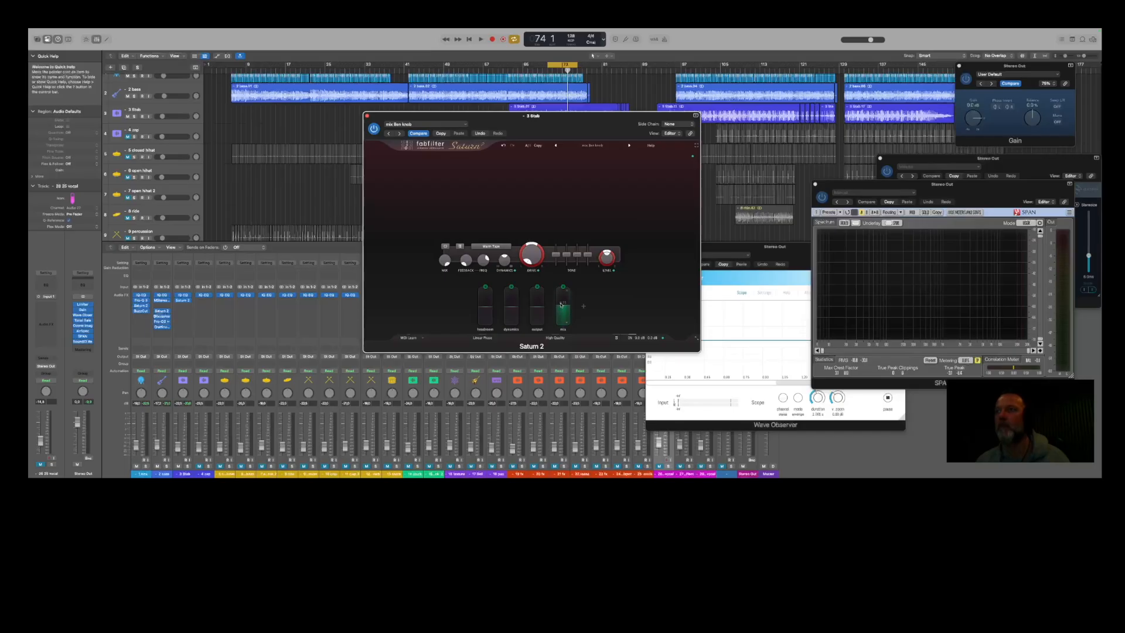
Raise the first two macro sliders in the stab's Saturn 2 during playback, and check the loop in mono.
{"action": "key", "text": "space"}
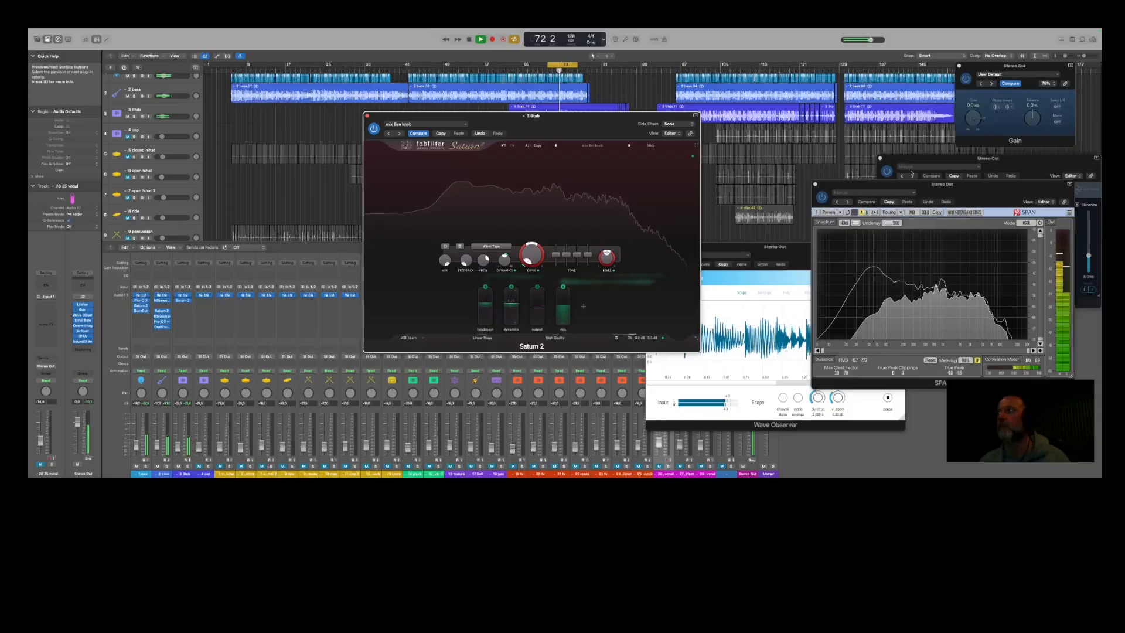
{"action": "left_click", "coordinate": [1058, 124]}
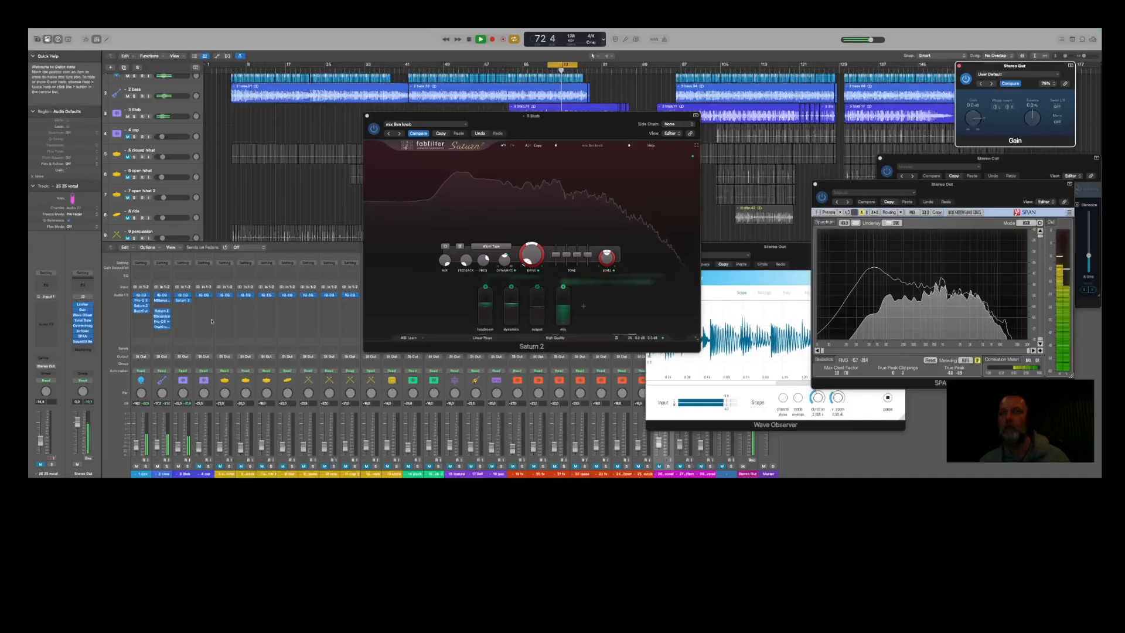
Insert the S1 Imager (s) plug-in on the stab channel.
{"action": "left_click", "coordinate": [181, 305]}
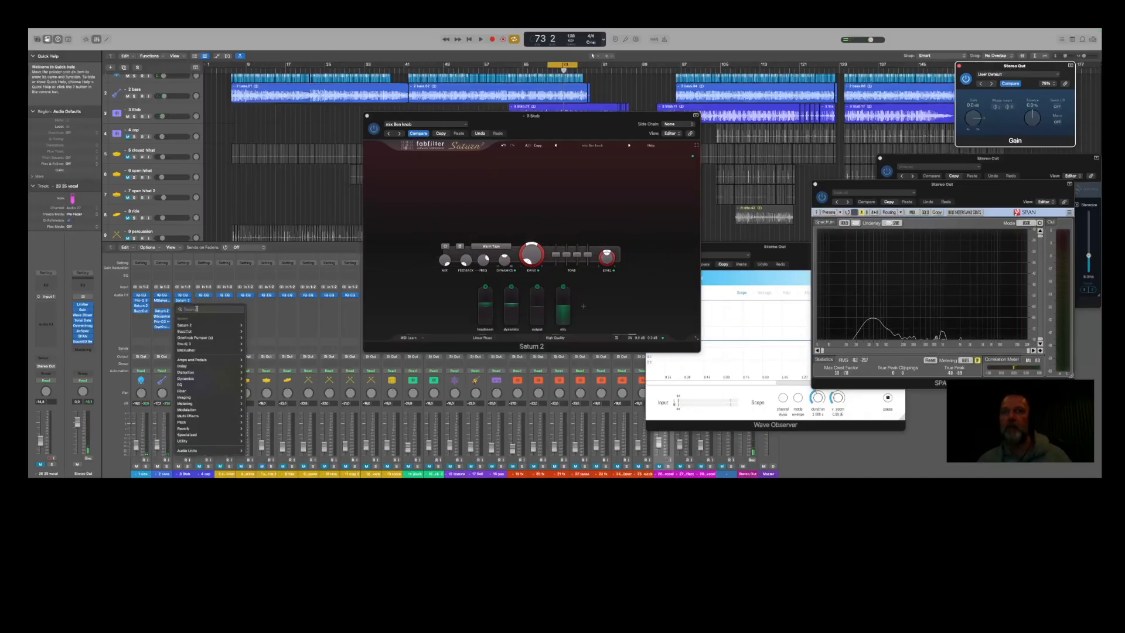
{"action": "type", "text": "s1"}
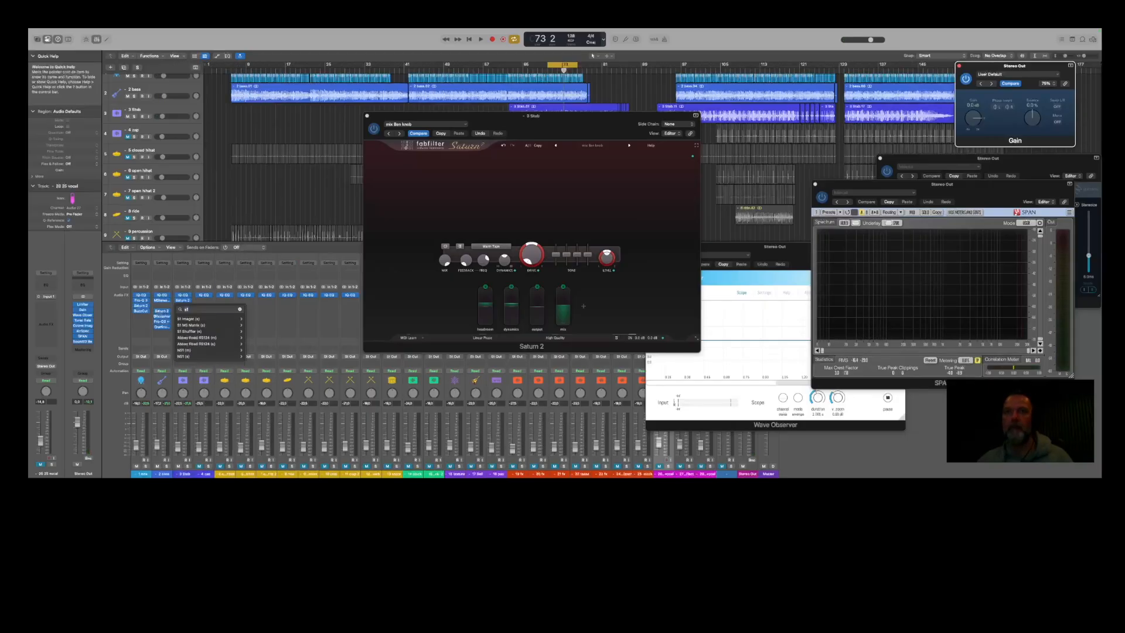
{"action": "mouse_move", "coordinate": [205, 319]}
{"action": "left_click", "coordinate": [255, 319]}
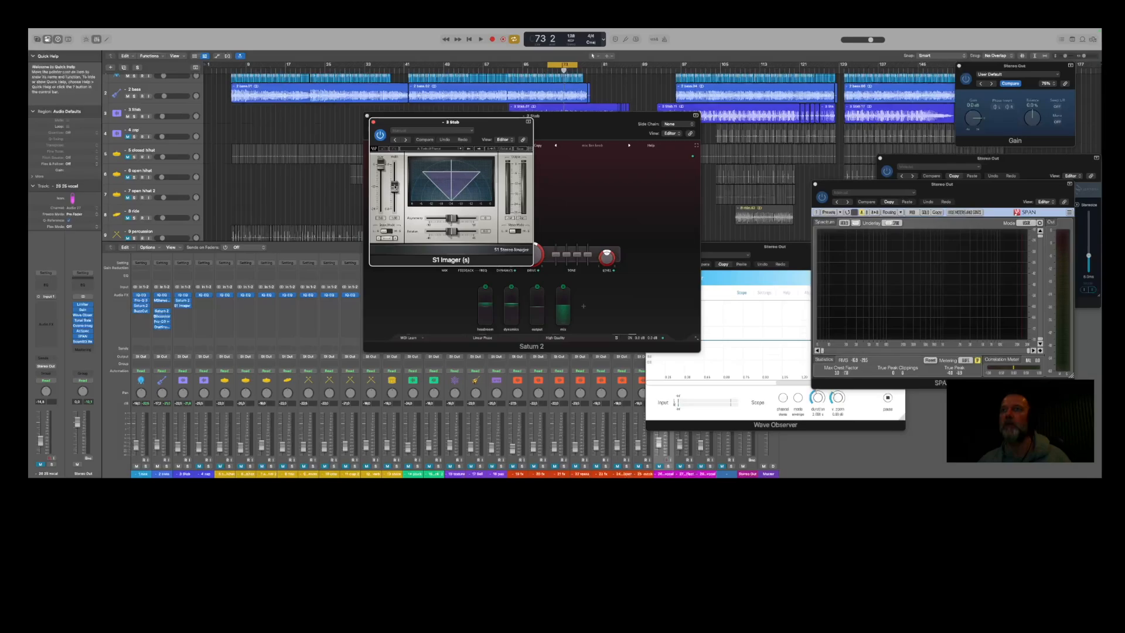
Adjust the stab's stereo width in S1 Imager during playback, check the loop in mono, and close the stab's plug-in windows.
{"action": "key", "text": "space"}
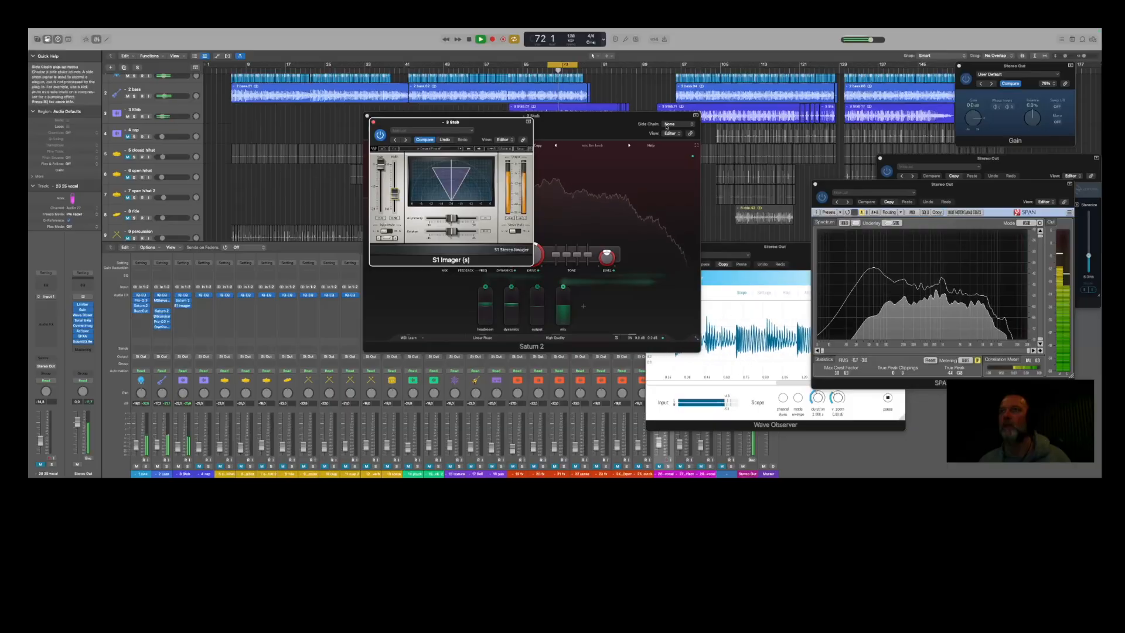
{"action": "left_click", "coordinate": [1057, 124]}
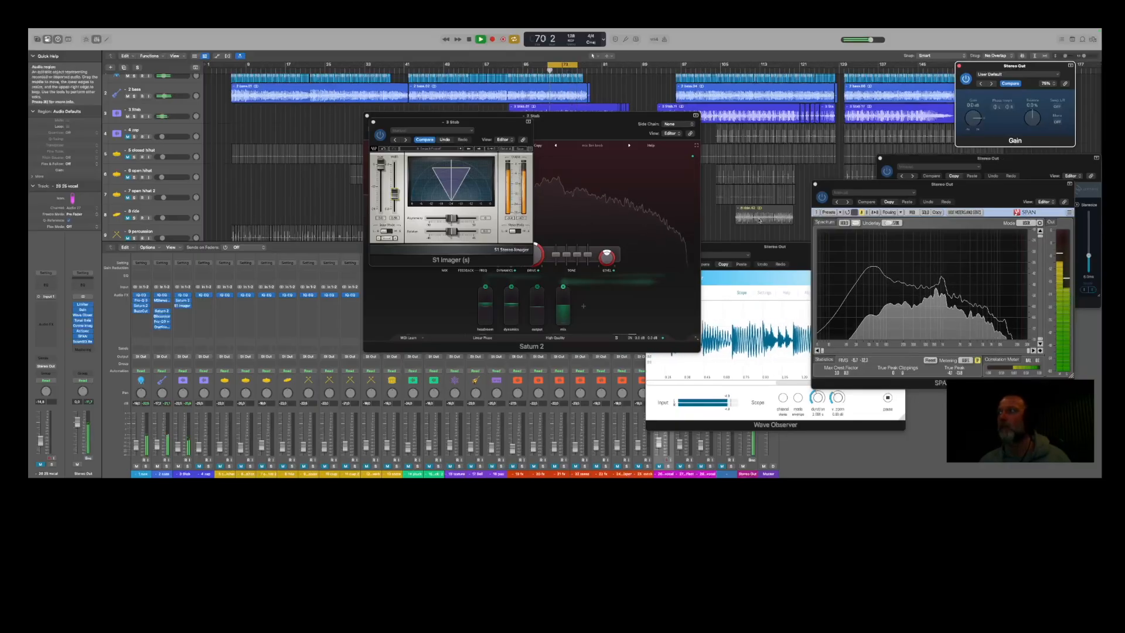
{"action": "key", "text": "space"}
{"action": "left_click", "coordinate": [374, 123]}
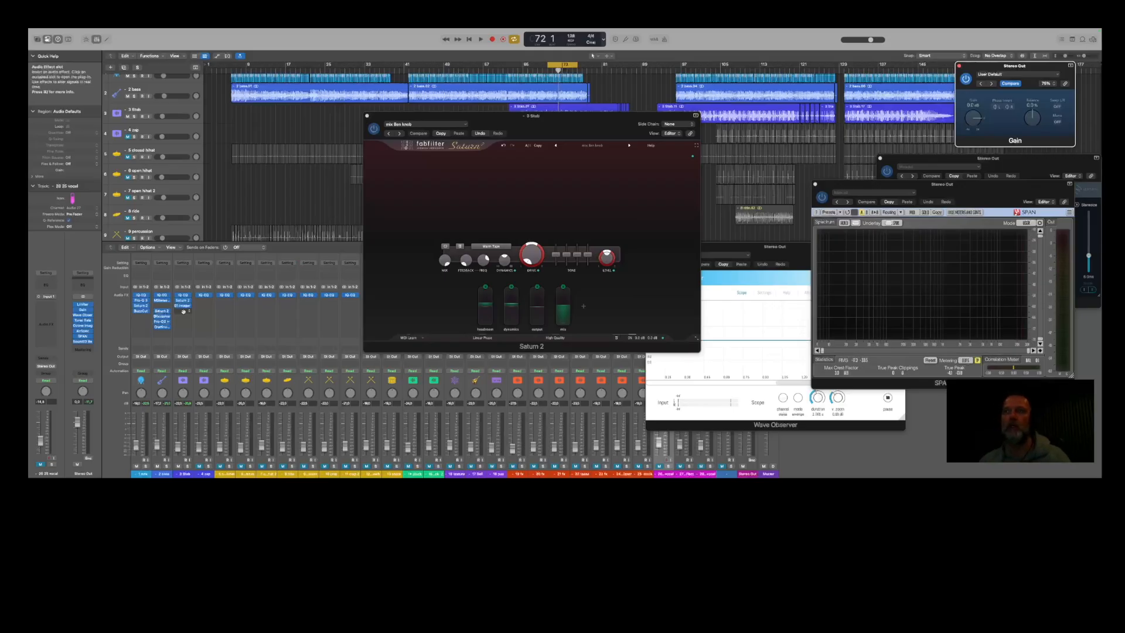
{"action": "left_click", "coordinate": [367, 116]}
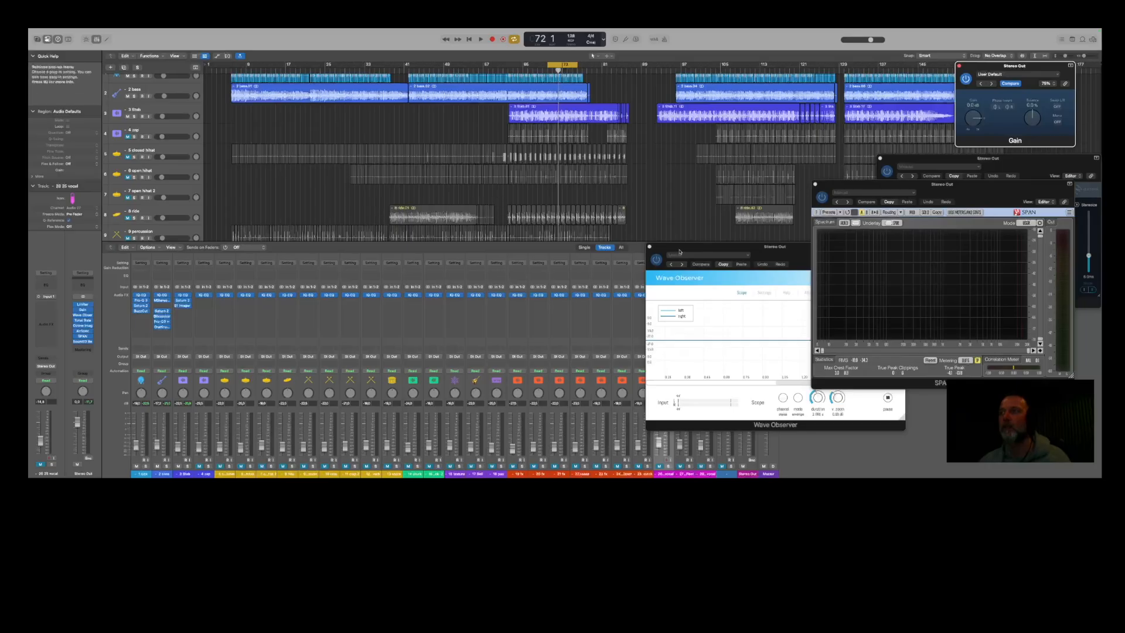
Play the loop and reposition the Wave Observer, Ozone Imager 2 and SPAN windows to uncover the Stereo Out meters.
{"action": "left_click_drag", "start_coordinate": [679, 271], "coordinate": [458, 220]}
{"action": "key", "text": "space"}
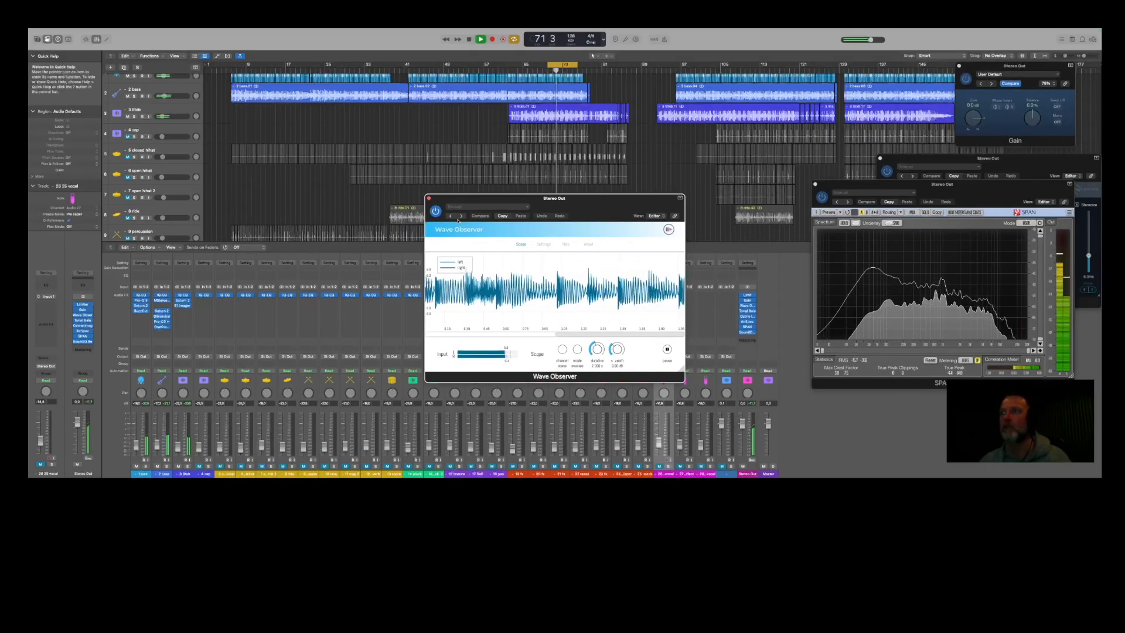
{"action": "left_click_drag", "start_coordinate": [949, 184], "coordinate": [1010, 285]}
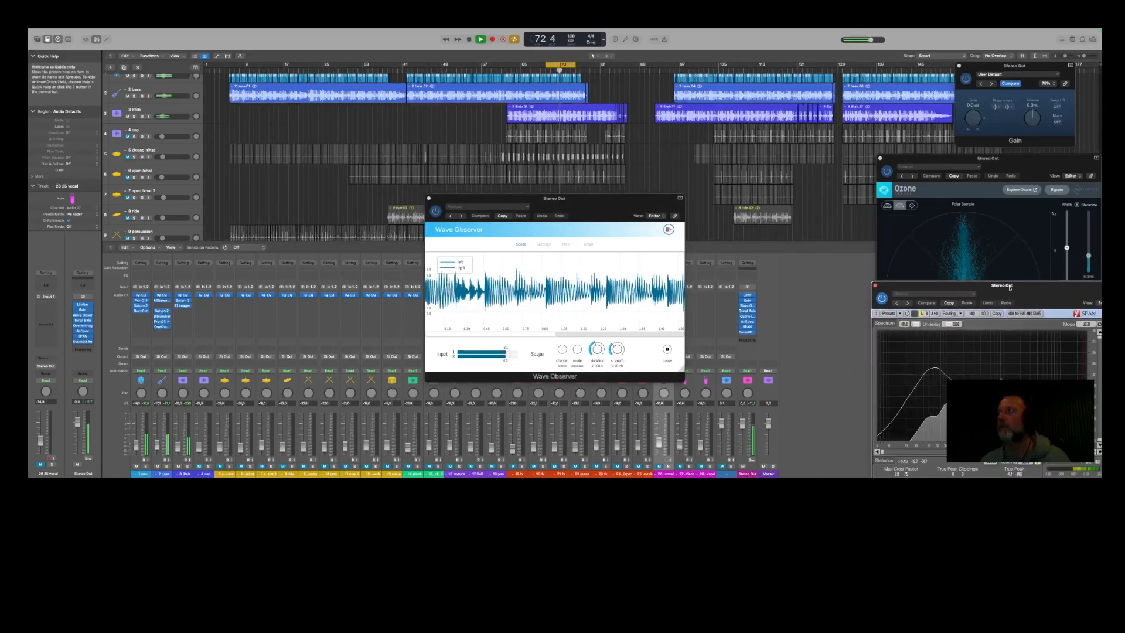
{"action": "left_click_drag", "start_coordinate": [939, 159], "coordinate": [783, 89]}
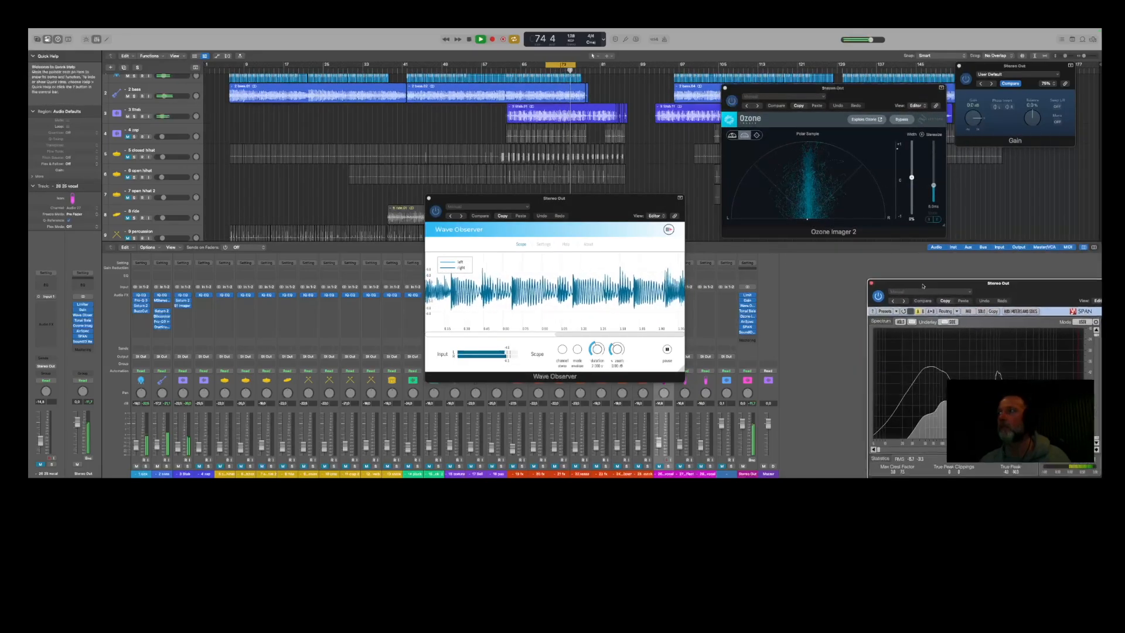
{"action": "left_click_drag", "start_coordinate": [926, 284], "coordinate": [829, 243]}
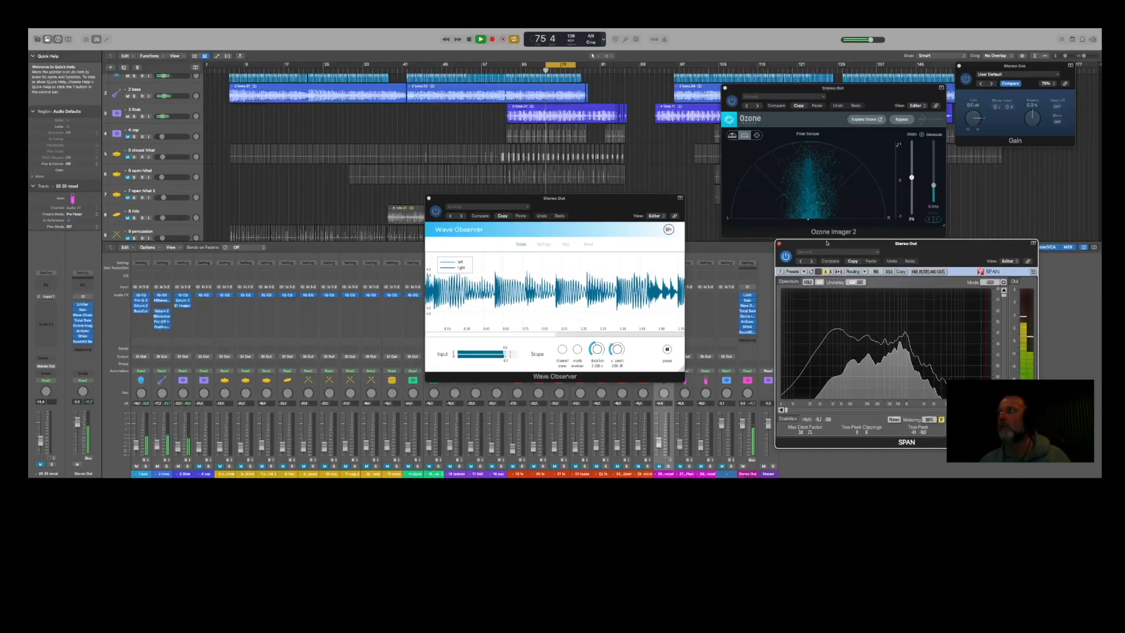
{"action": "left_click_drag", "start_coordinate": [799, 89], "coordinate": [639, 61]}
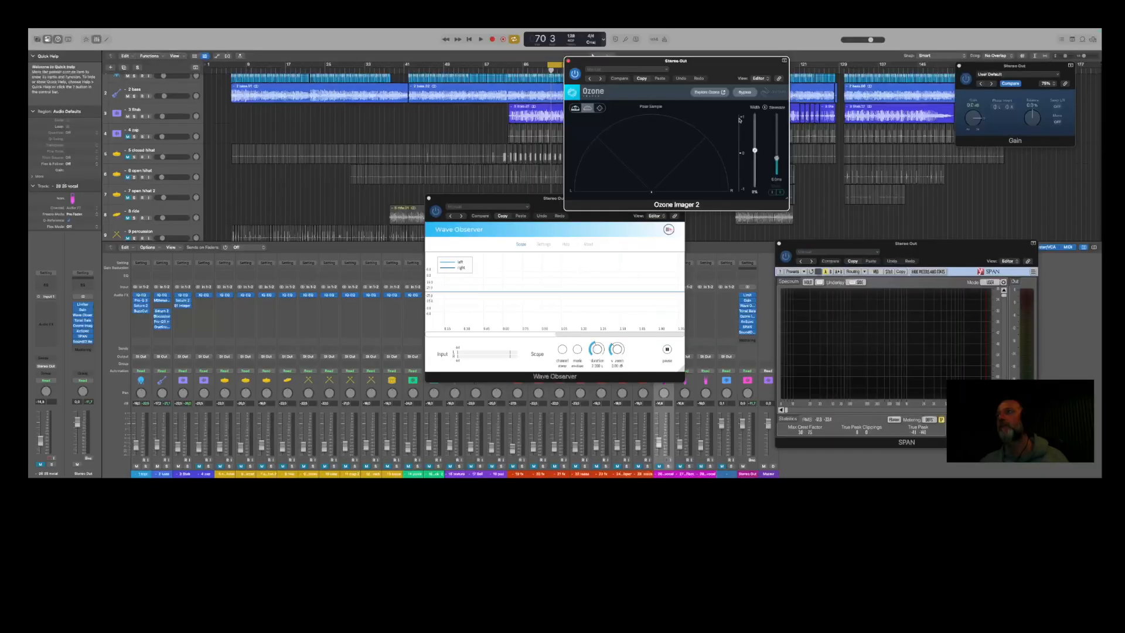
{"action": "left_click_drag", "start_coordinate": [900, 263], "coordinate": [798, 238]}
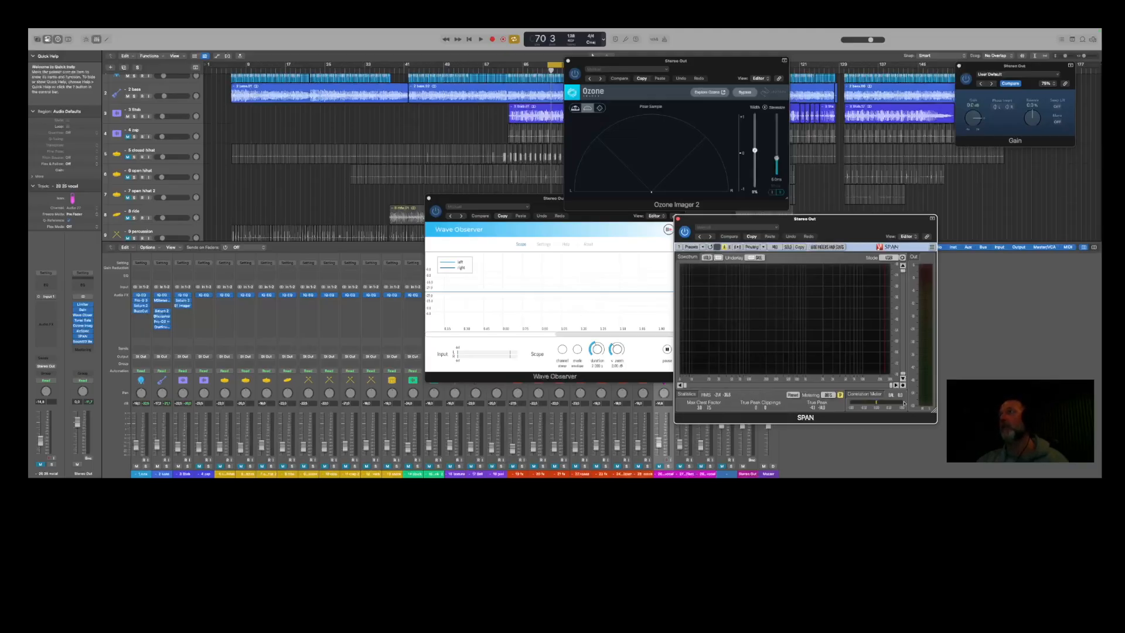
Replay the loop, move SPAN aside, stack Wave Observer below Ozone Imager 2, and stop playback.
{"action": "key", "text": "space"}
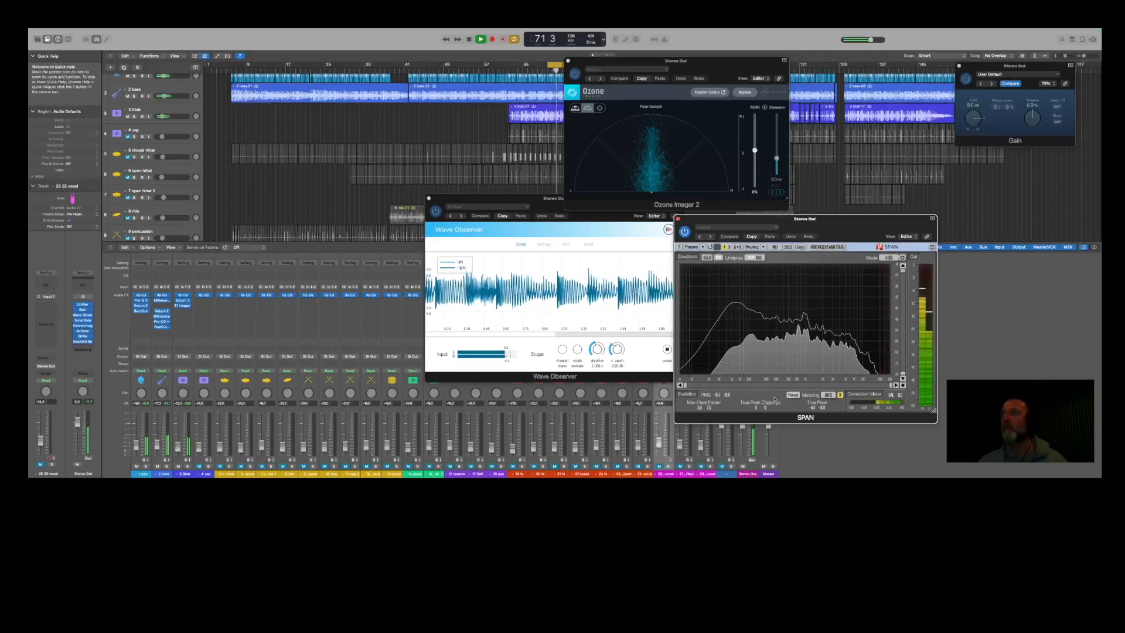
{"action": "left_click_drag", "start_coordinate": [805, 219], "coordinate": [916, 216]}
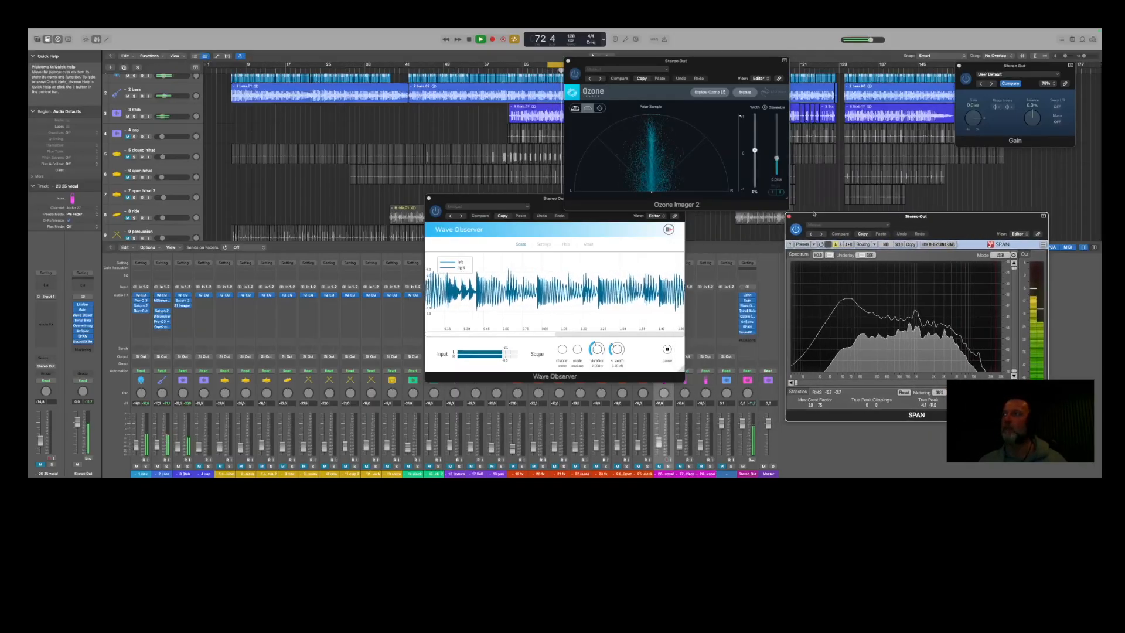
{"action": "left_click_drag", "start_coordinate": [535, 212], "coordinate": [751, 245]}
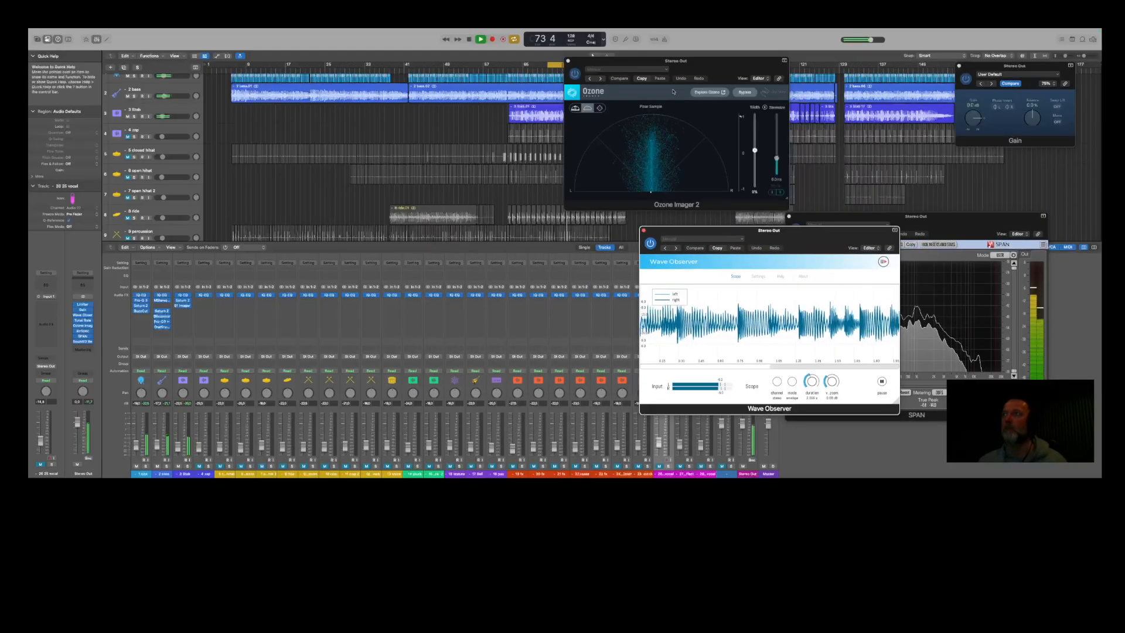
{"action": "left_click", "coordinate": [671, 66]}
{"action": "left_click_drag", "start_coordinate": [671, 66], "coordinate": [745, 69]}
{"action": "key", "text": "space"}
{"action": "left_click_drag", "start_coordinate": [769, 232], "coordinate": [756, 219]}
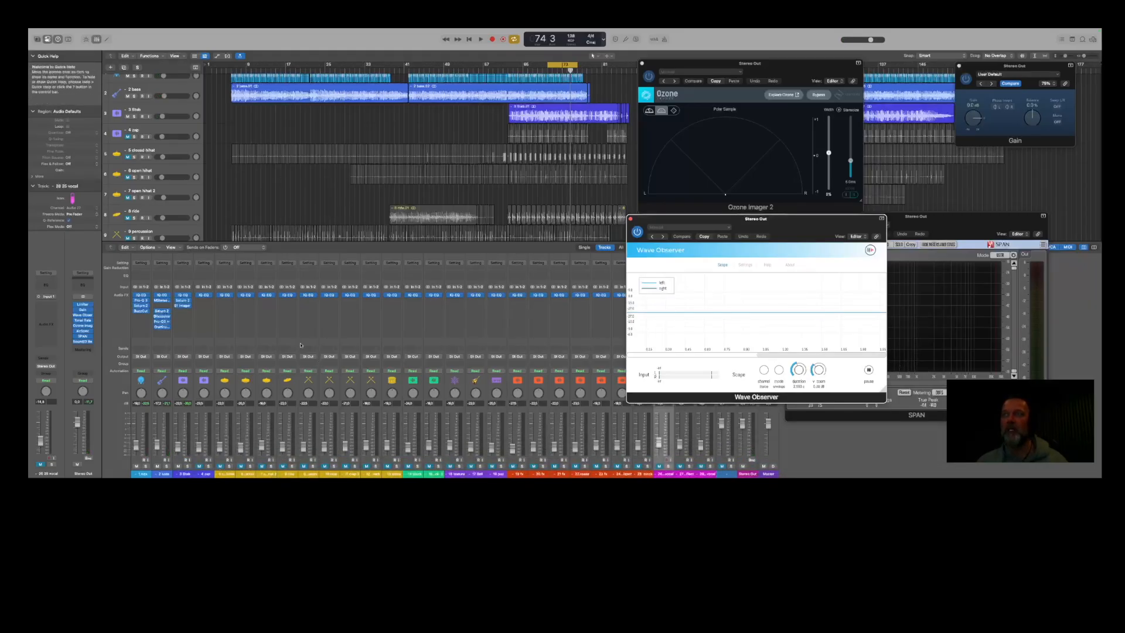
Unmute the clap on track 4, play it with the stems, and solo it to inspect its waveform in Wave Observer.
{"action": "left_click", "coordinate": [127, 136]}
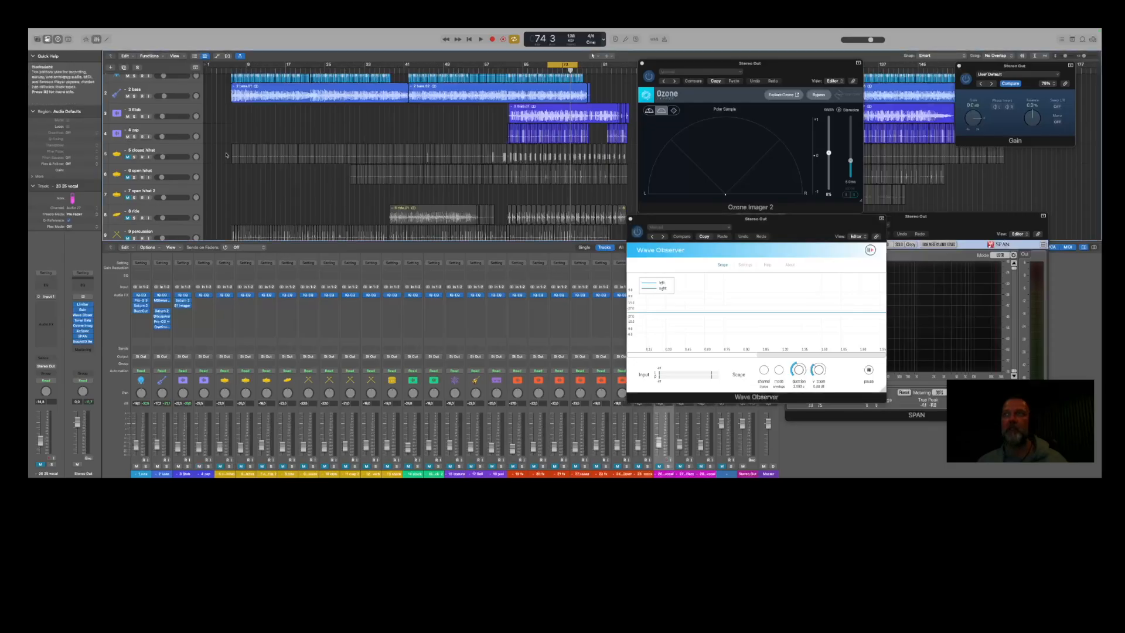
{"action": "key", "text": "space"}
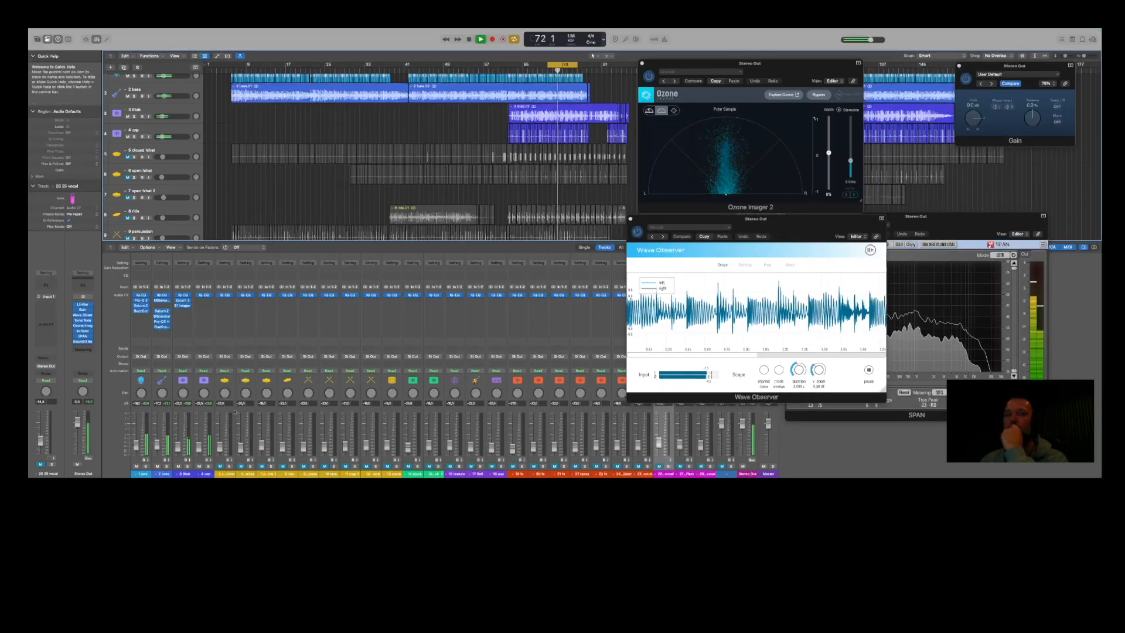
{"action": "key", "text": "s"}
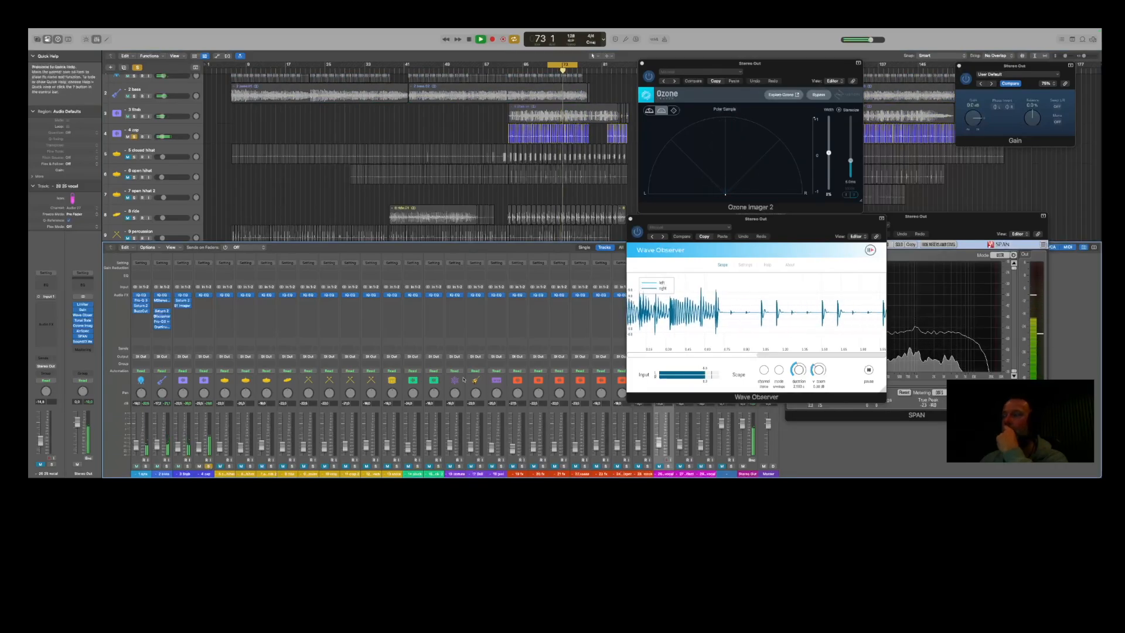
{"action": "left_click_drag", "start_coordinate": [808, 221], "coordinate": [745, 213]}
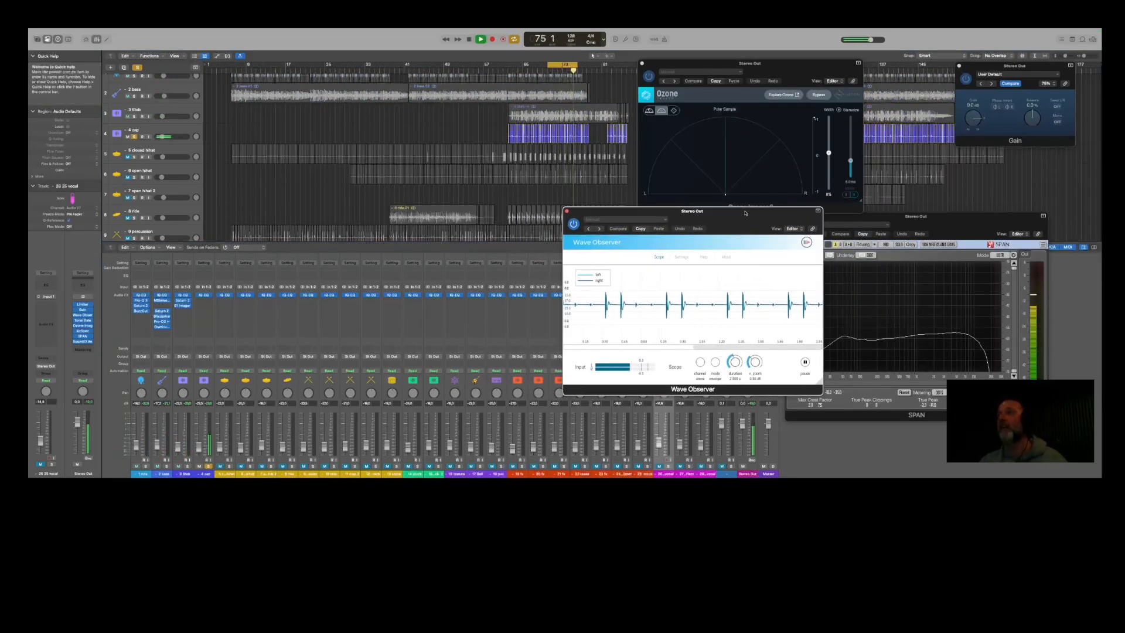
{"action": "key", "text": "space"}
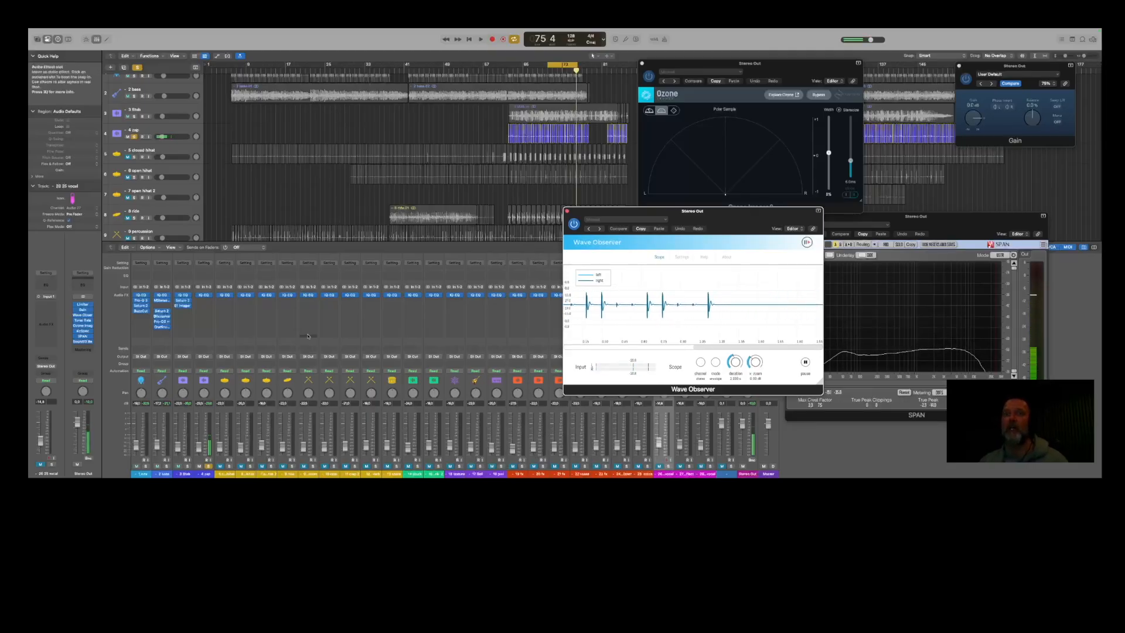
Cut the soloed clap's low frequencies slightly in its IQ-EQ during playback, and close the EQ window.
{"action": "left_click", "coordinate": [203, 300]}
{"action": "left_click", "coordinate": [205, 297]}
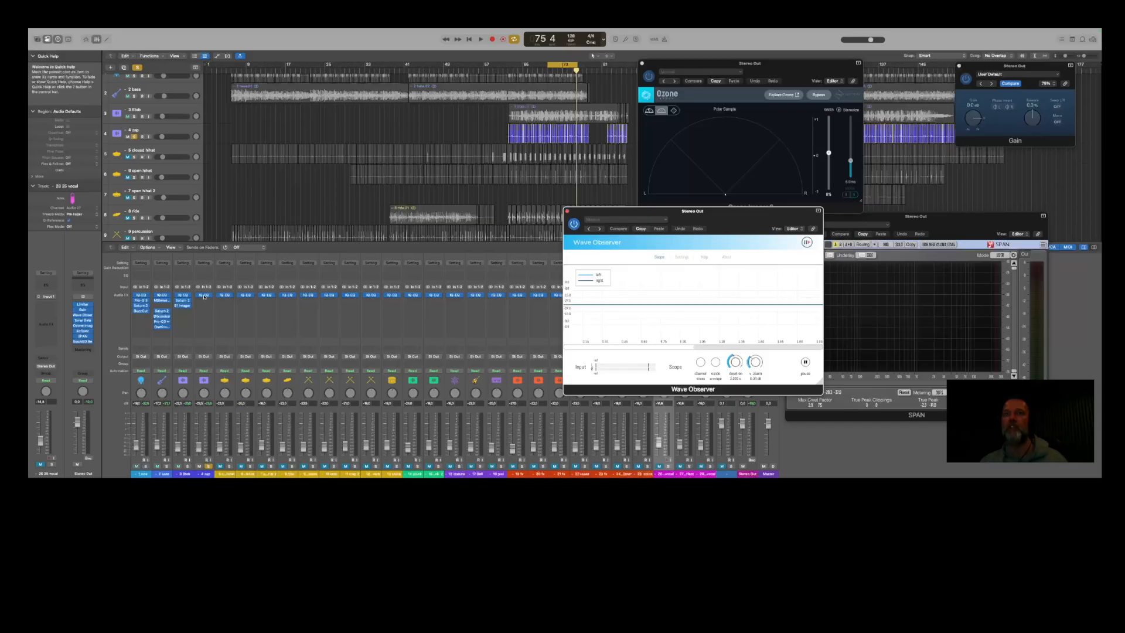
{"action": "left_click", "coordinate": [204, 295]}
{"action": "key", "text": "space"}
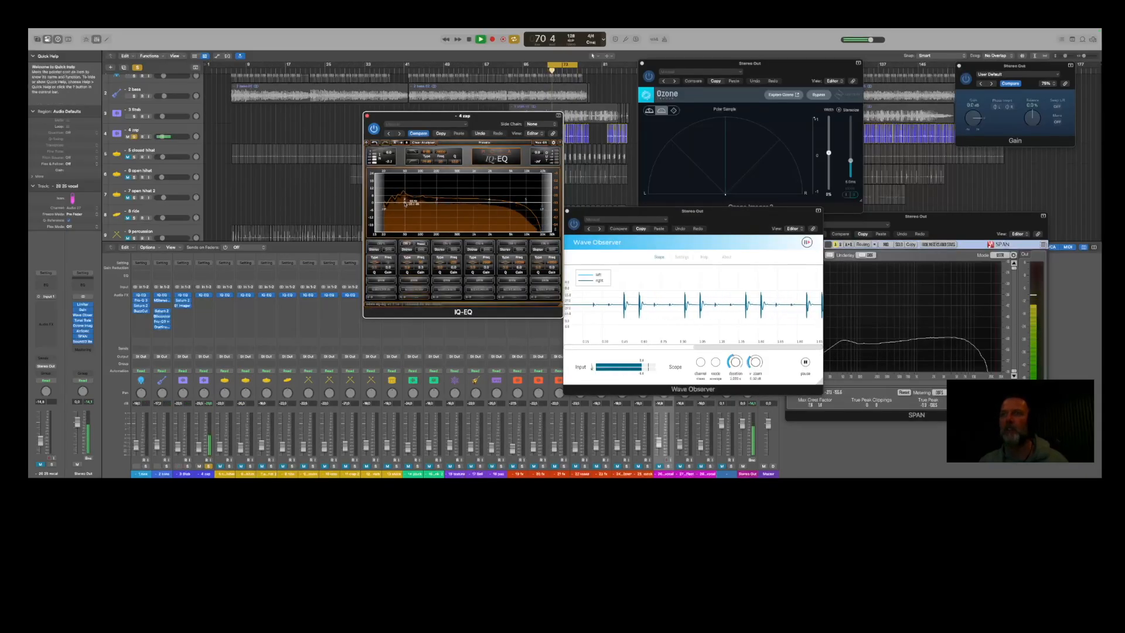
{"action": "left_click_drag", "start_coordinate": [408, 206], "coordinate": [404, 209]}
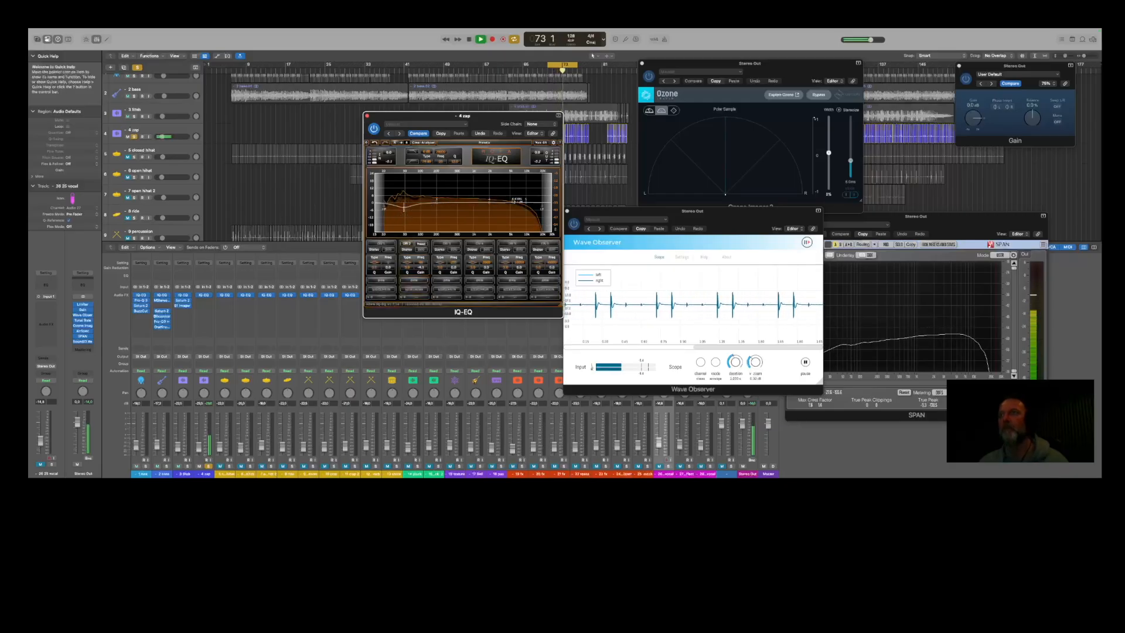
{"action": "key", "text": "space"}
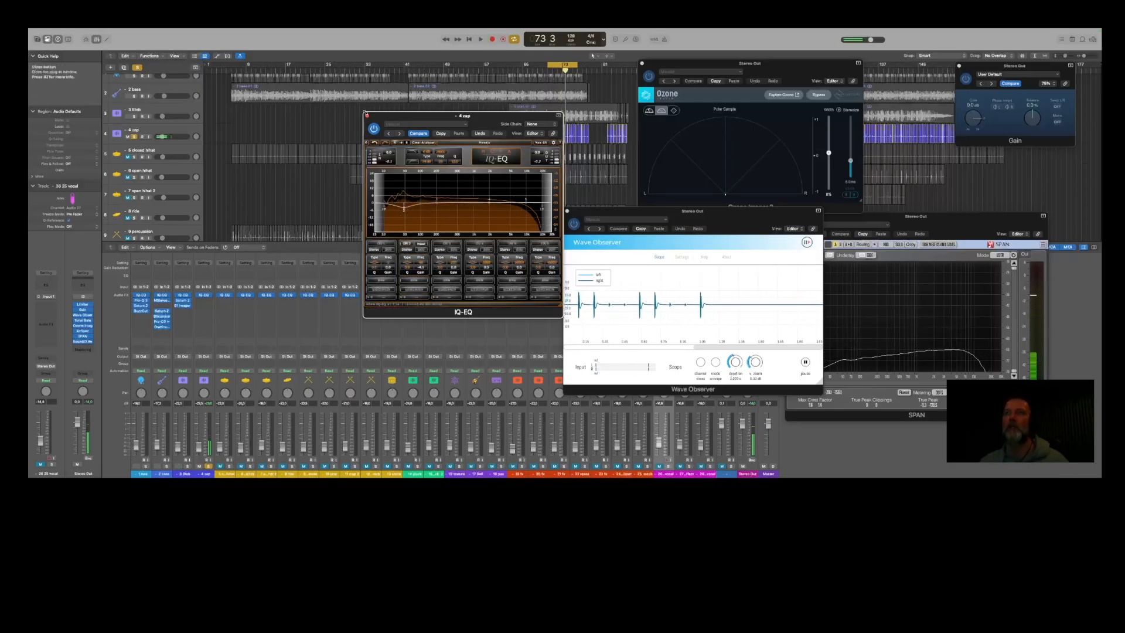
{"action": "left_click", "coordinate": [367, 116]}
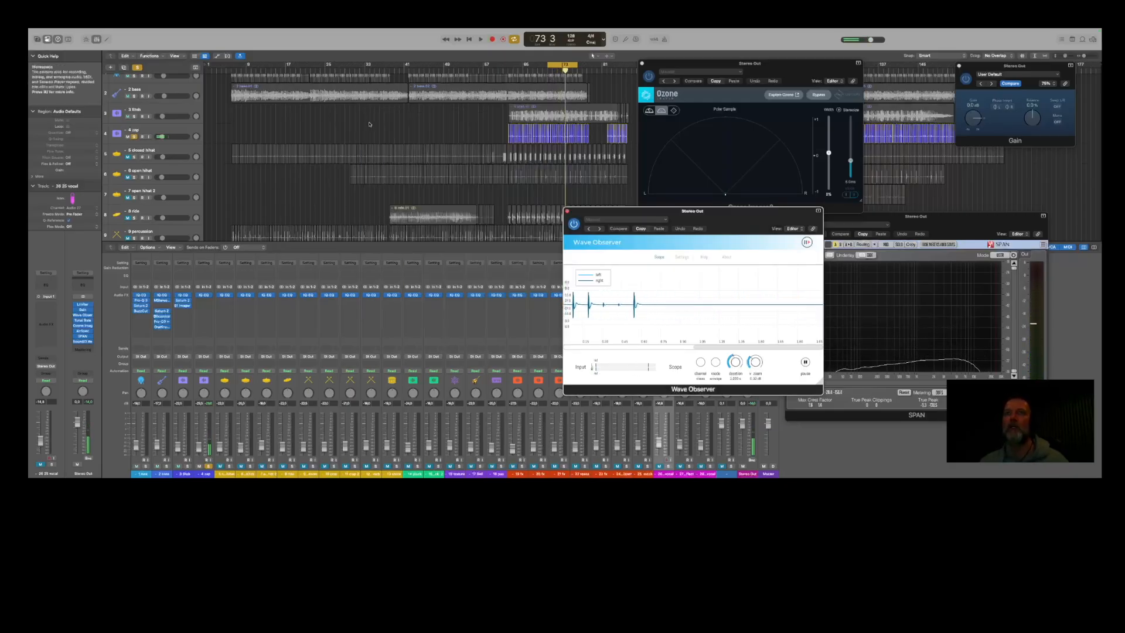
Insert MAutopan on the clap channel and use its square-wave shape.
{"action": "left_click", "coordinate": [209, 302]}
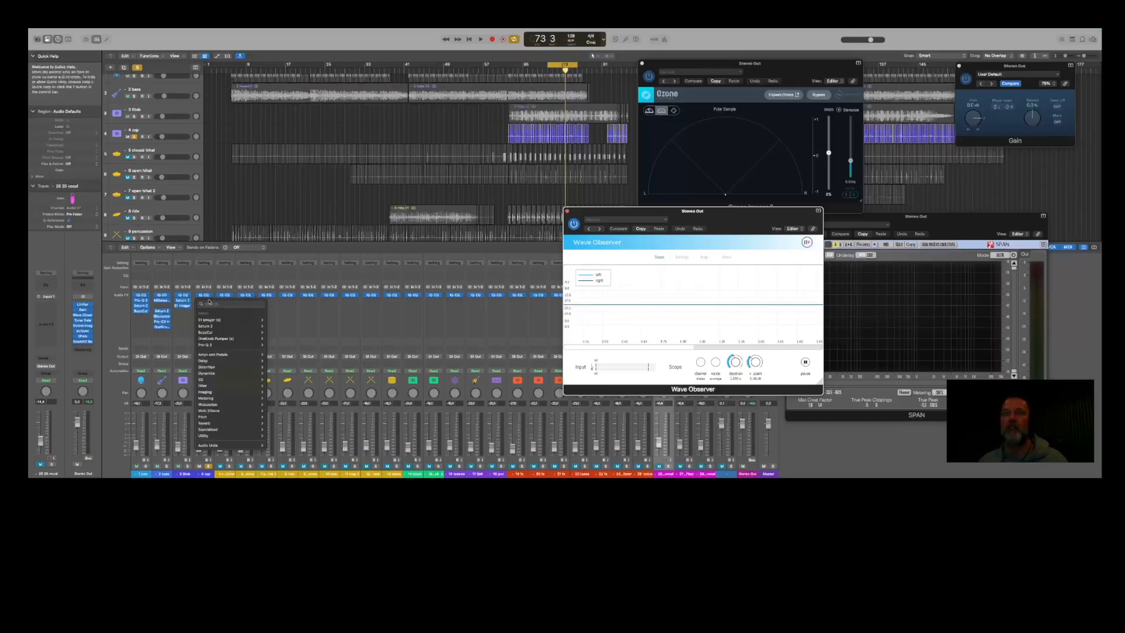
{"action": "type", "text": "mau"}
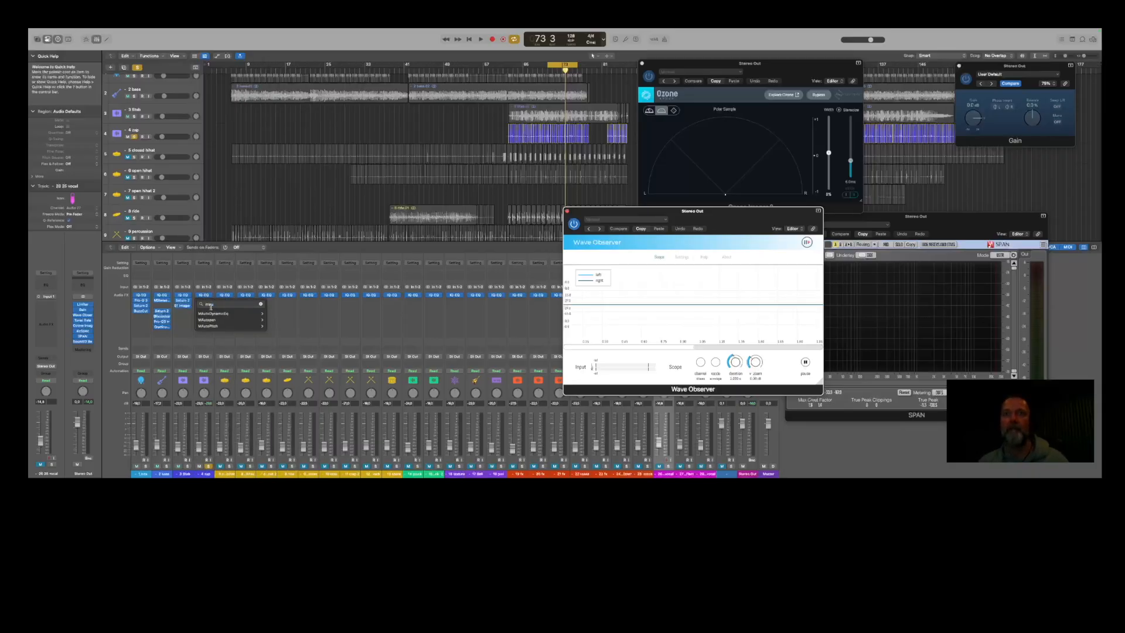
{"action": "left_click", "coordinate": [212, 320]}
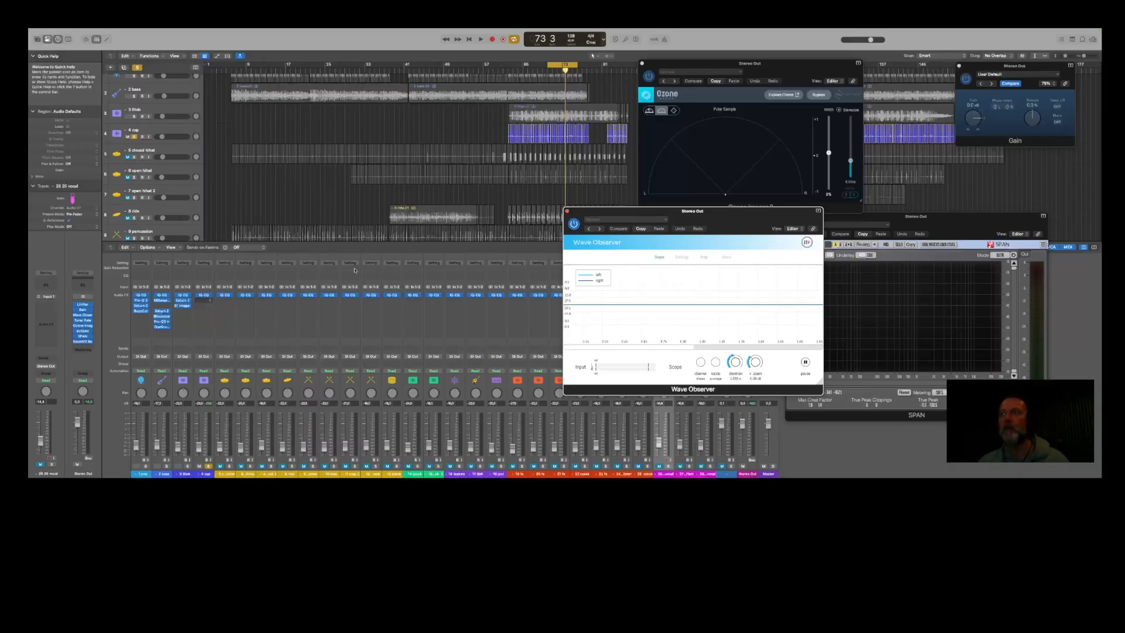
{"action": "left_click", "coordinate": [408, 225]}
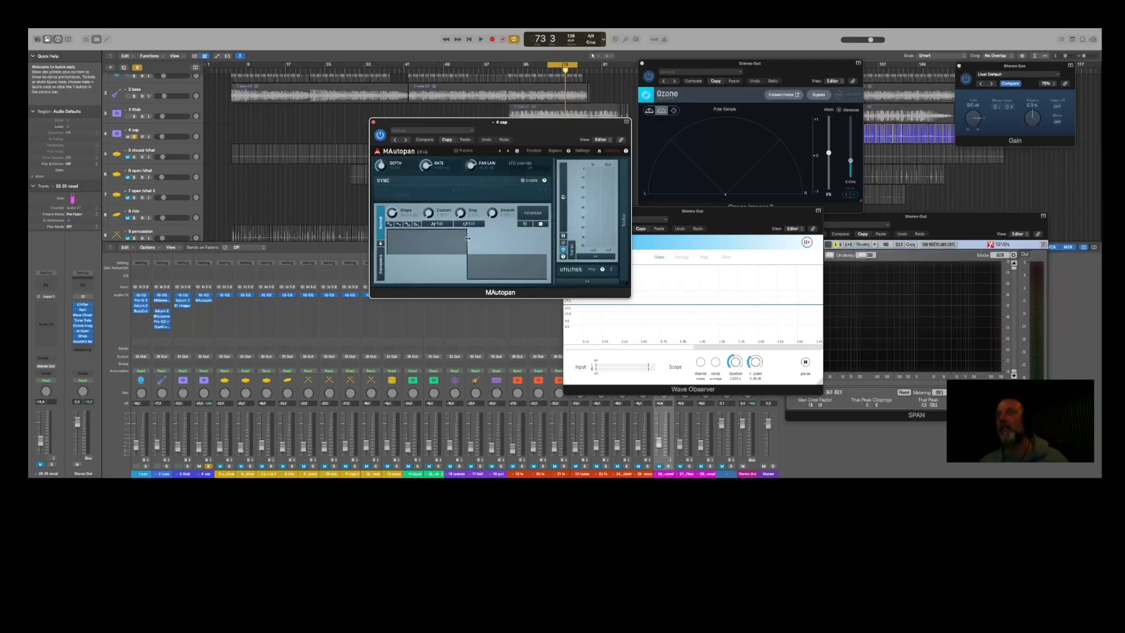
Play the soloed clap, move MAutopan clear of the meters, and compare mono with stereo using the Stereo Out Gain plug-in.
{"action": "key", "text": "space"}
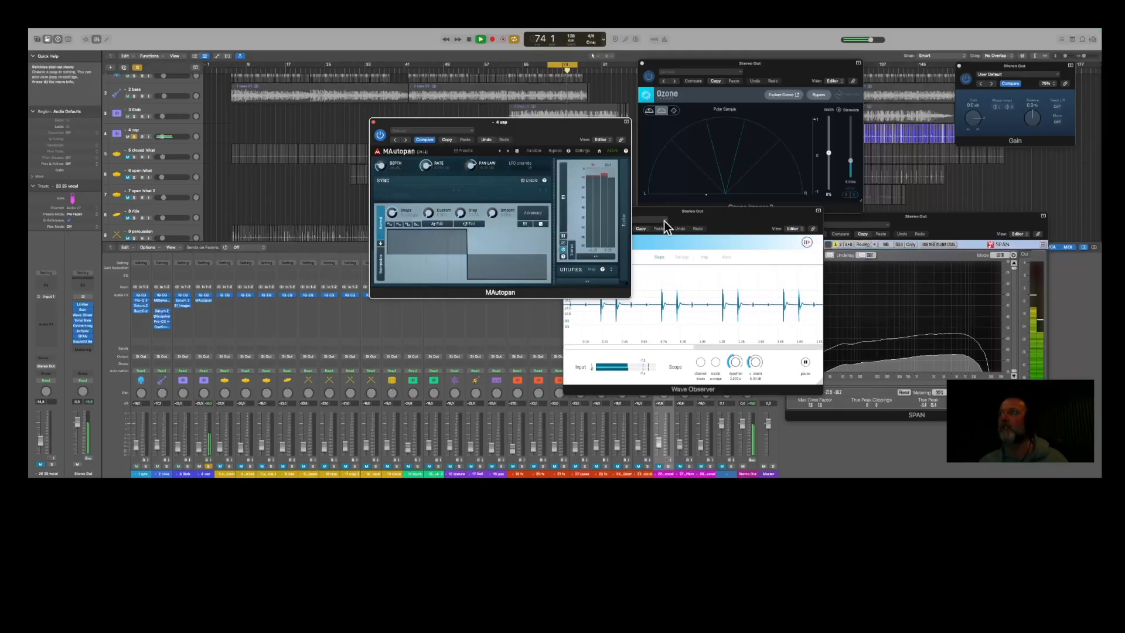
{"action": "left_click_drag", "start_coordinate": [539, 123], "coordinate": [448, 96]}
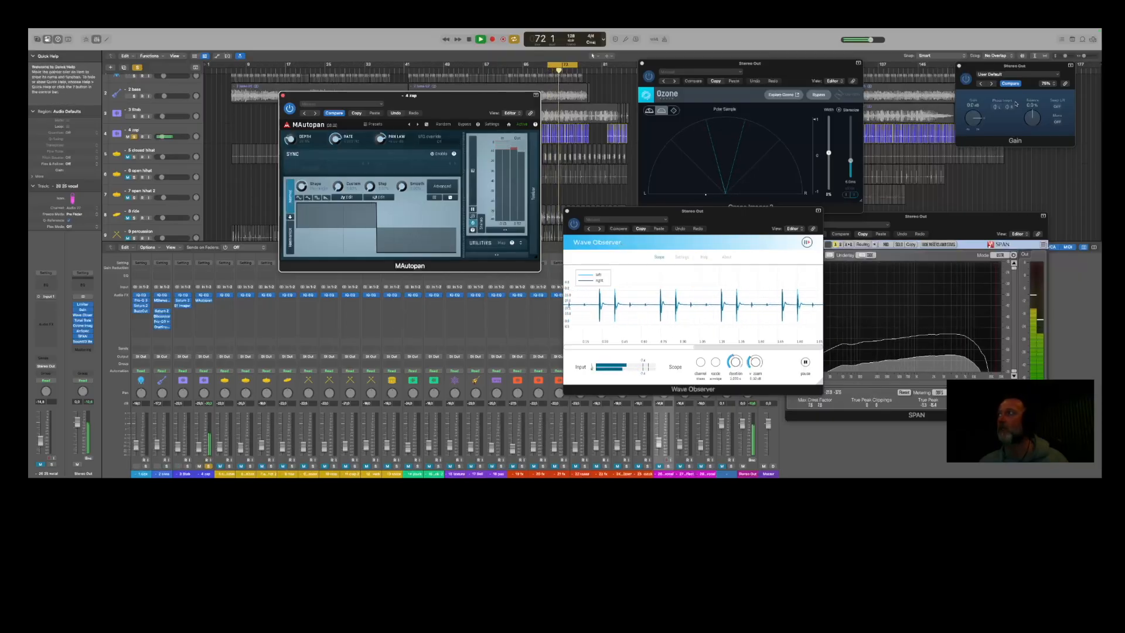
{"action": "left_click", "coordinate": [1058, 122]}
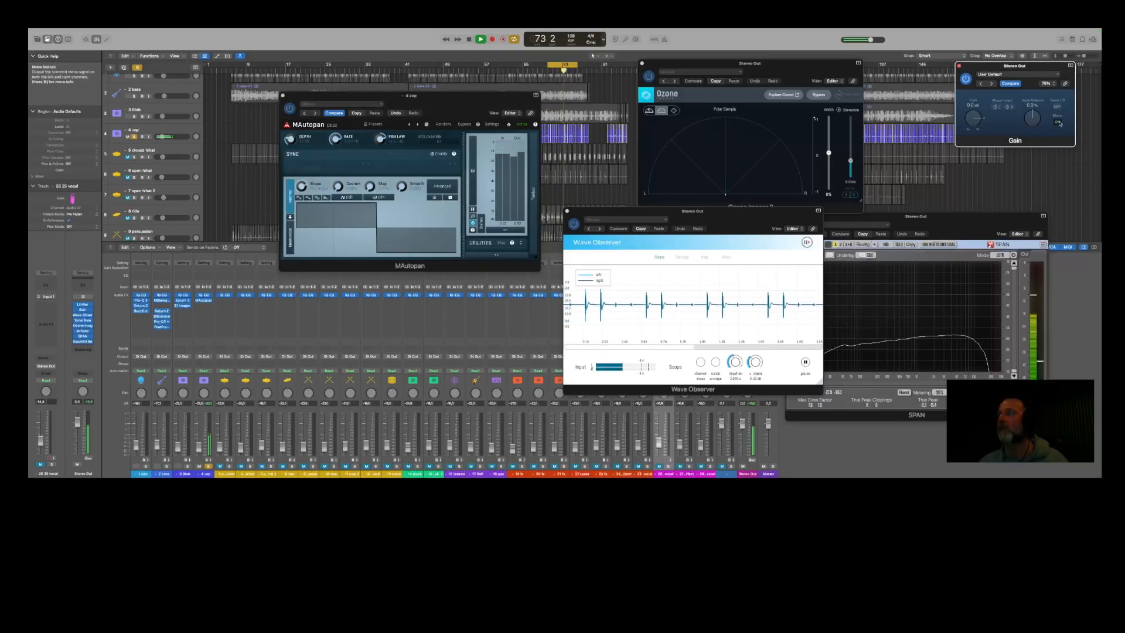
{"action": "left_click", "coordinate": [1058, 122]}
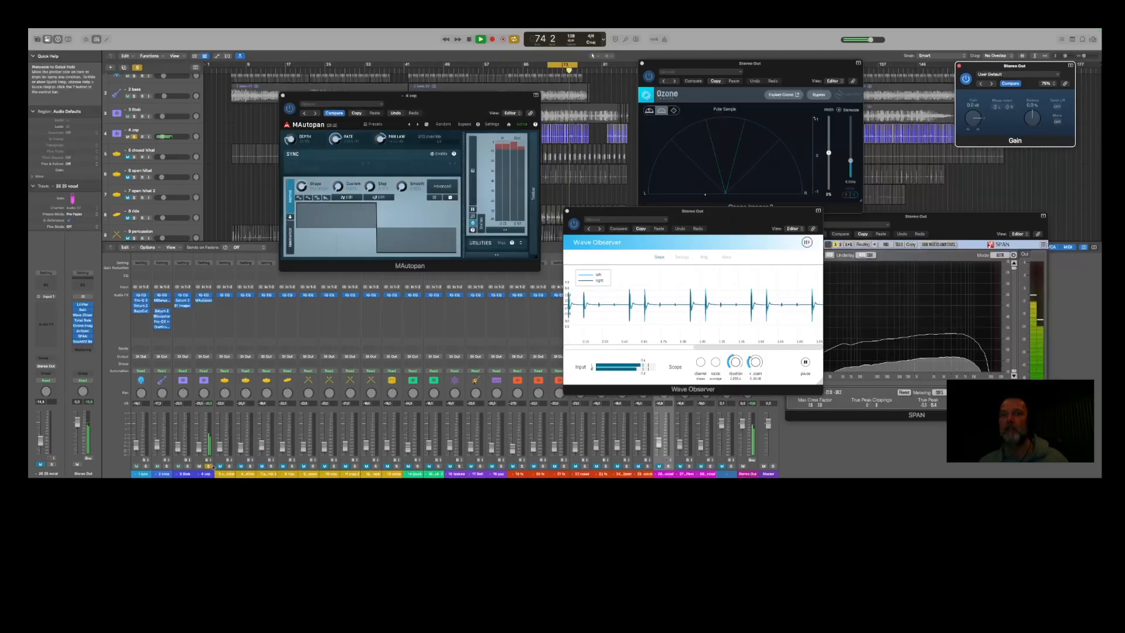
Unsolo the clap so all the unmuted stems play together, and move the SPAN analyzer clear of the Wave Observer window.
{"action": "left_click", "coordinate": [210, 466]}
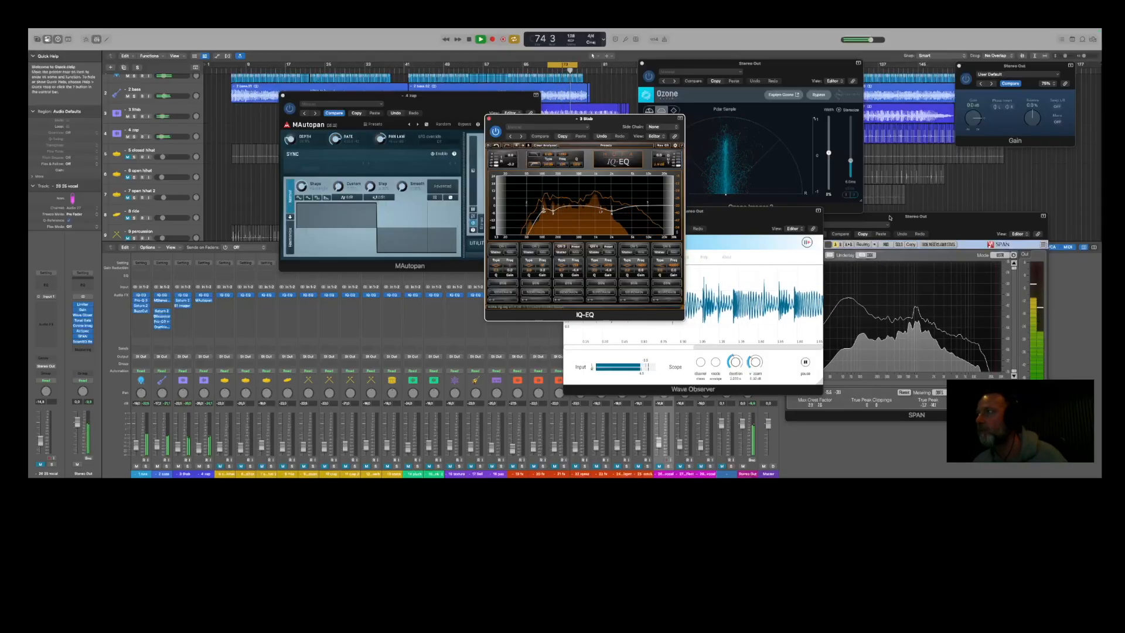
{"action": "left_click_drag", "start_coordinate": [918, 217], "coordinate": [953, 212]}
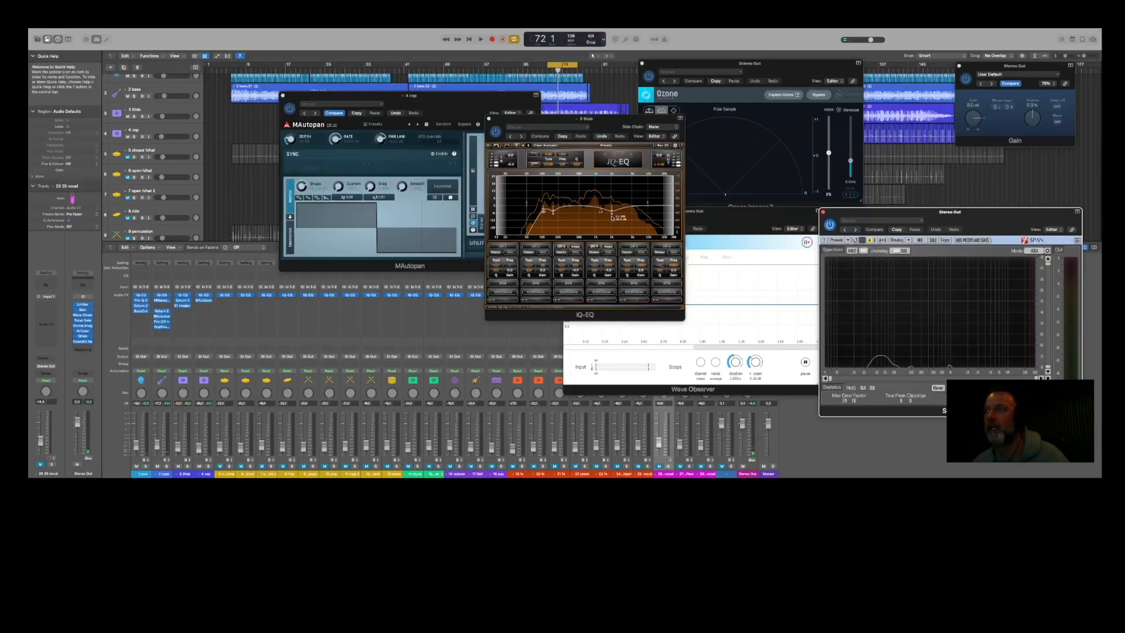
Lower the frequency of the fourth band in the stab's IQ-EQ, and play the stems to check the change.
{"action": "left_click", "coordinate": [608, 266]}
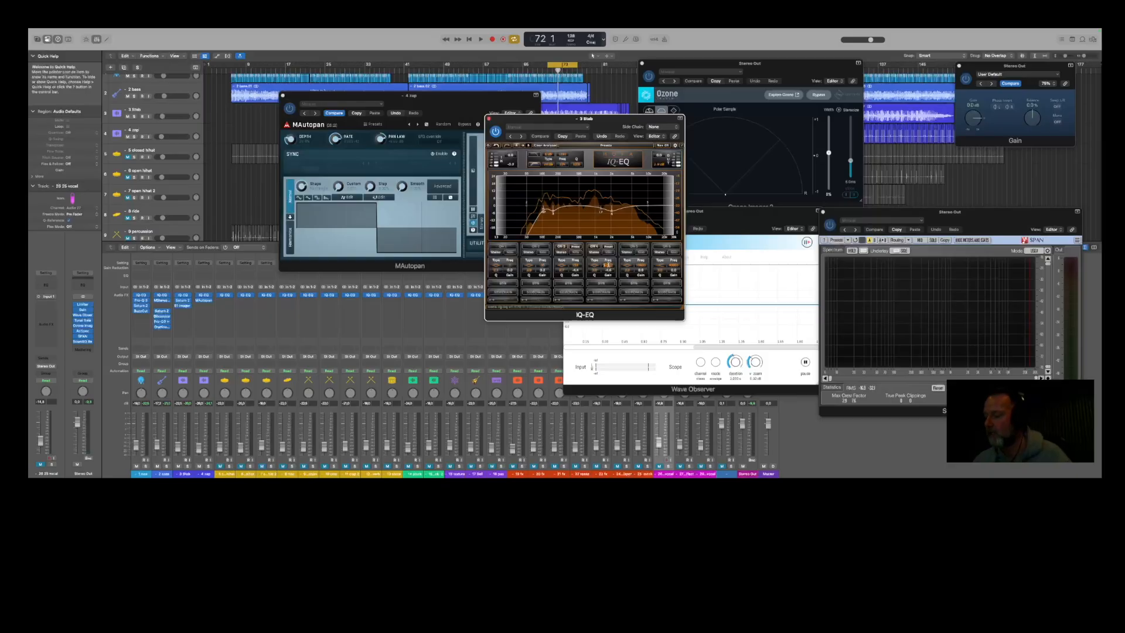
{"action": "left_click", "coordinate": [608, 266]}
{"action": "key", "text": "space"}
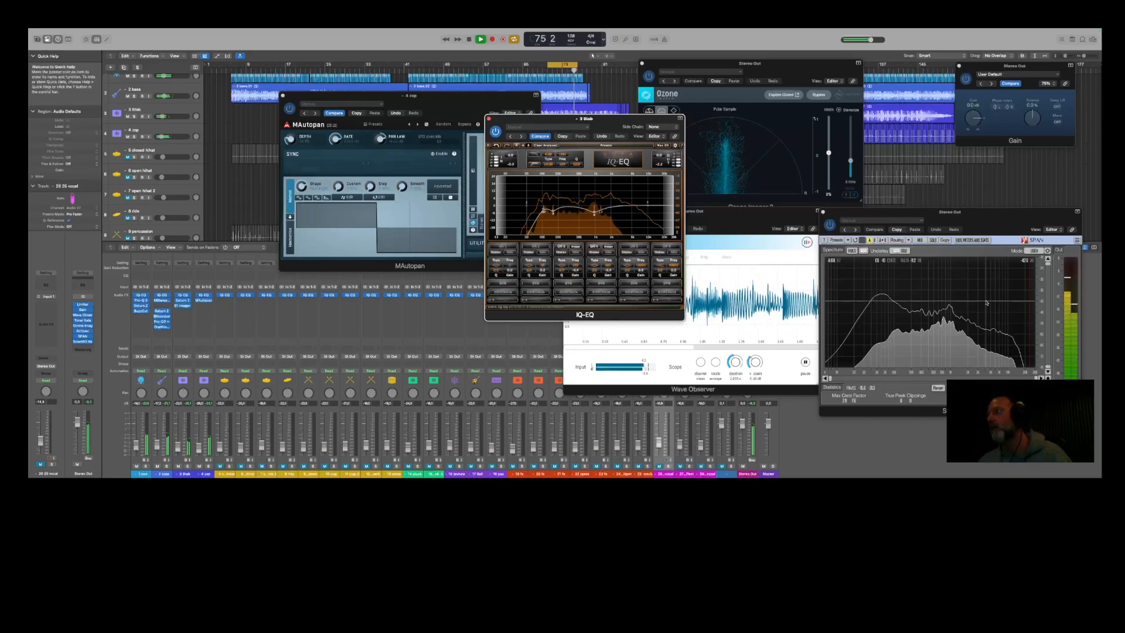
{"action": "key", "text": "space"}
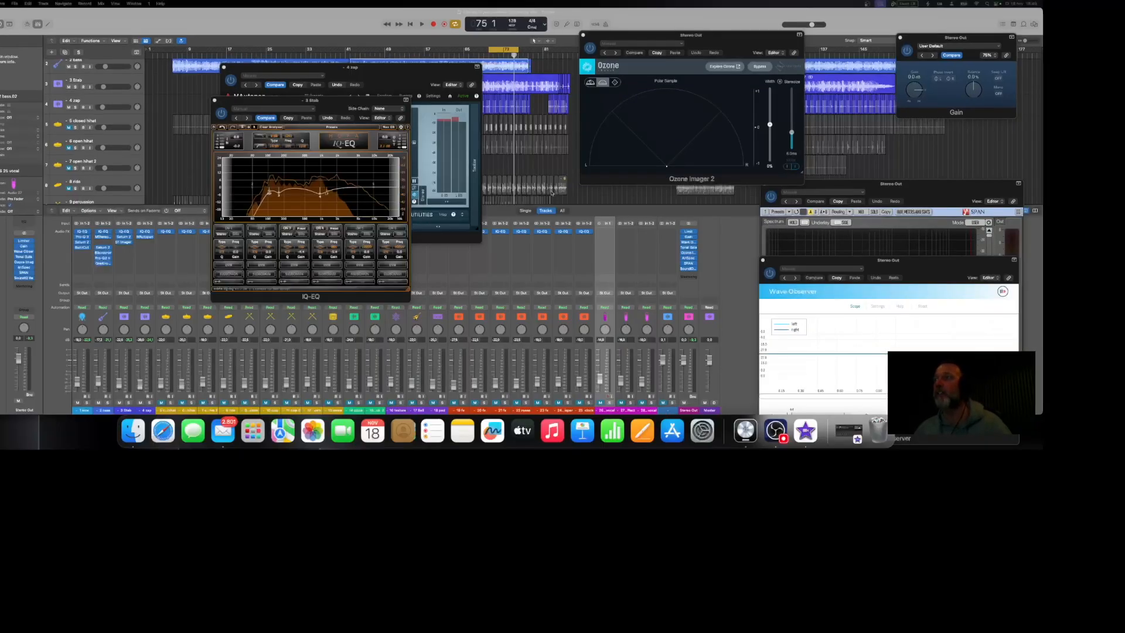
Open Tonal Balance Control 2 on the Stereo Out, bring it to the front, and play the stems to check the tonal balance.
{"action": "left_click", "coordinate": [691, 248]}
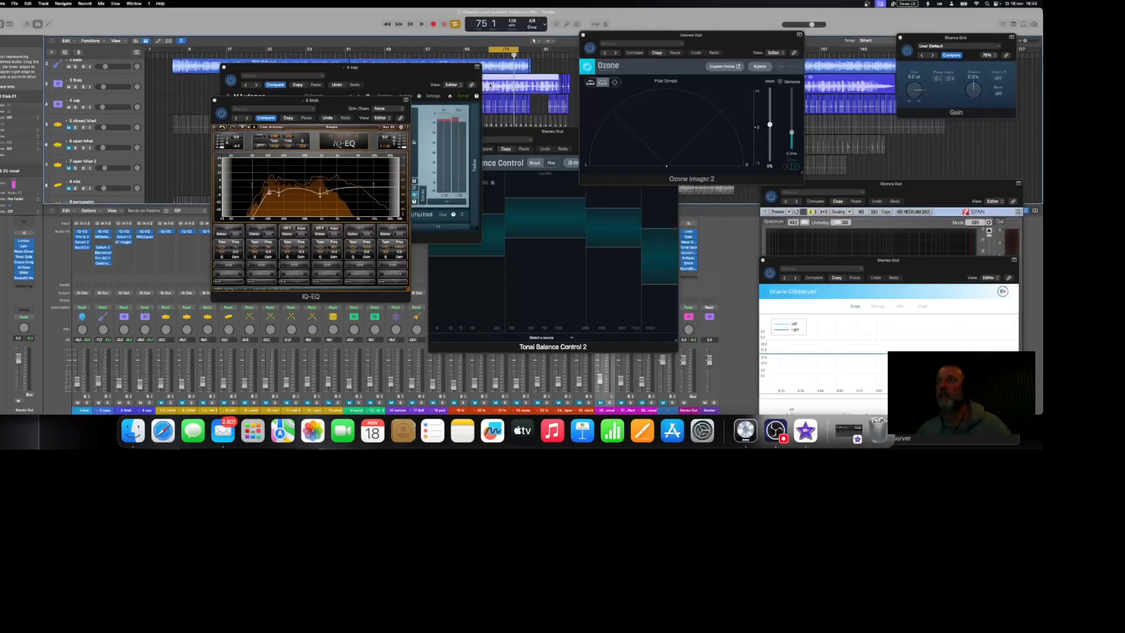
{"action": "left_click", "coordinate": [529, 131]}
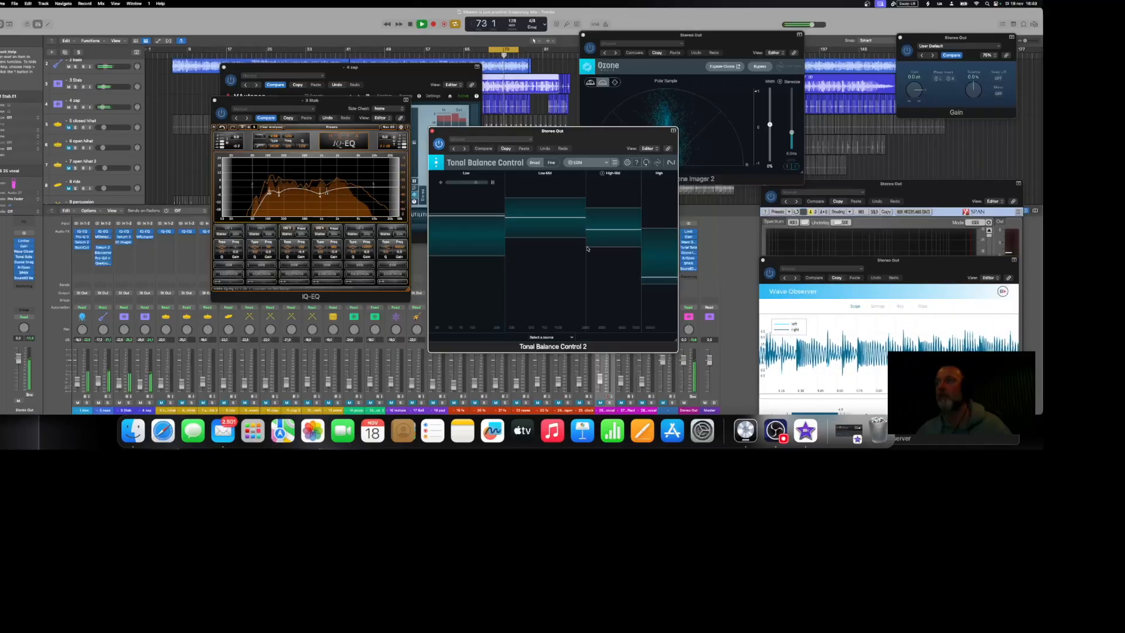
{"action": "key", "text": "space"}
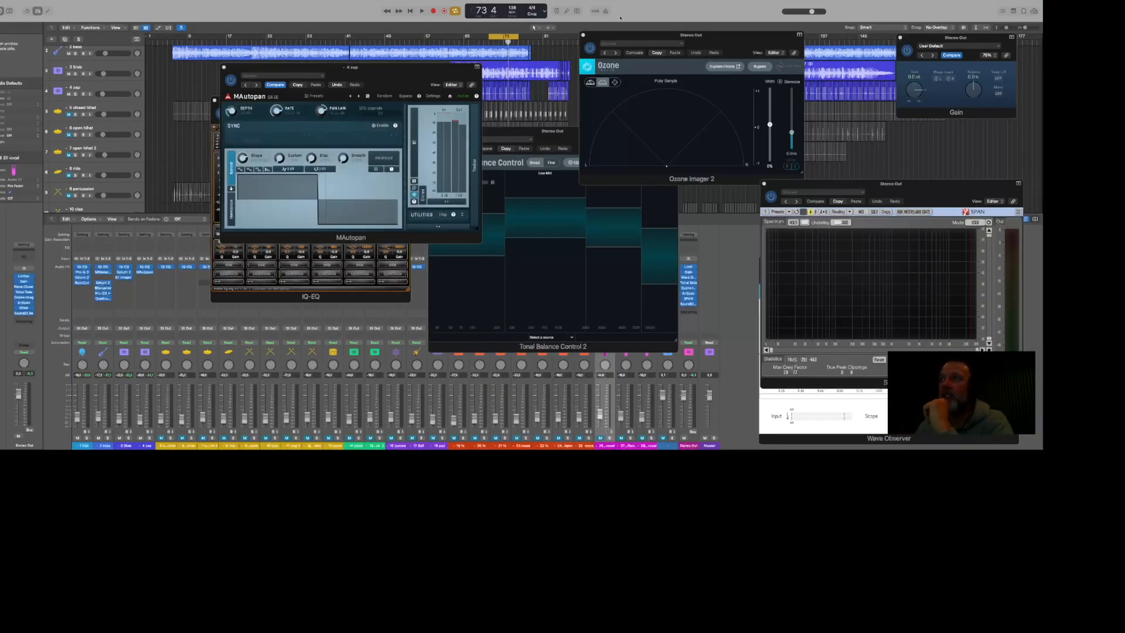
{"action": "left_click", "coordinate": [559, 132]}
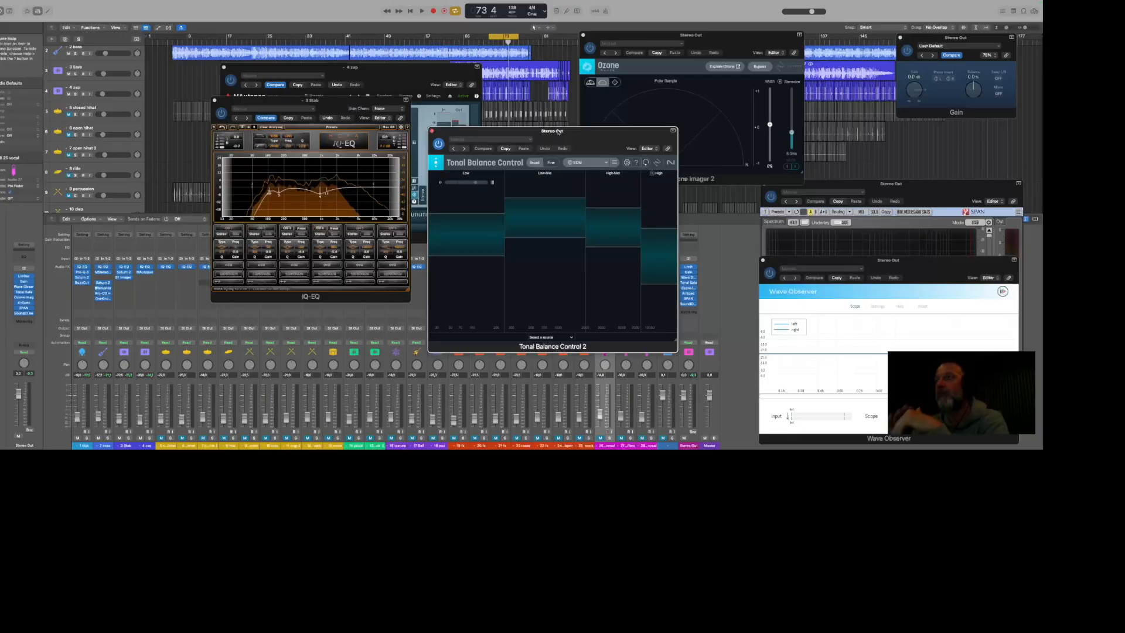